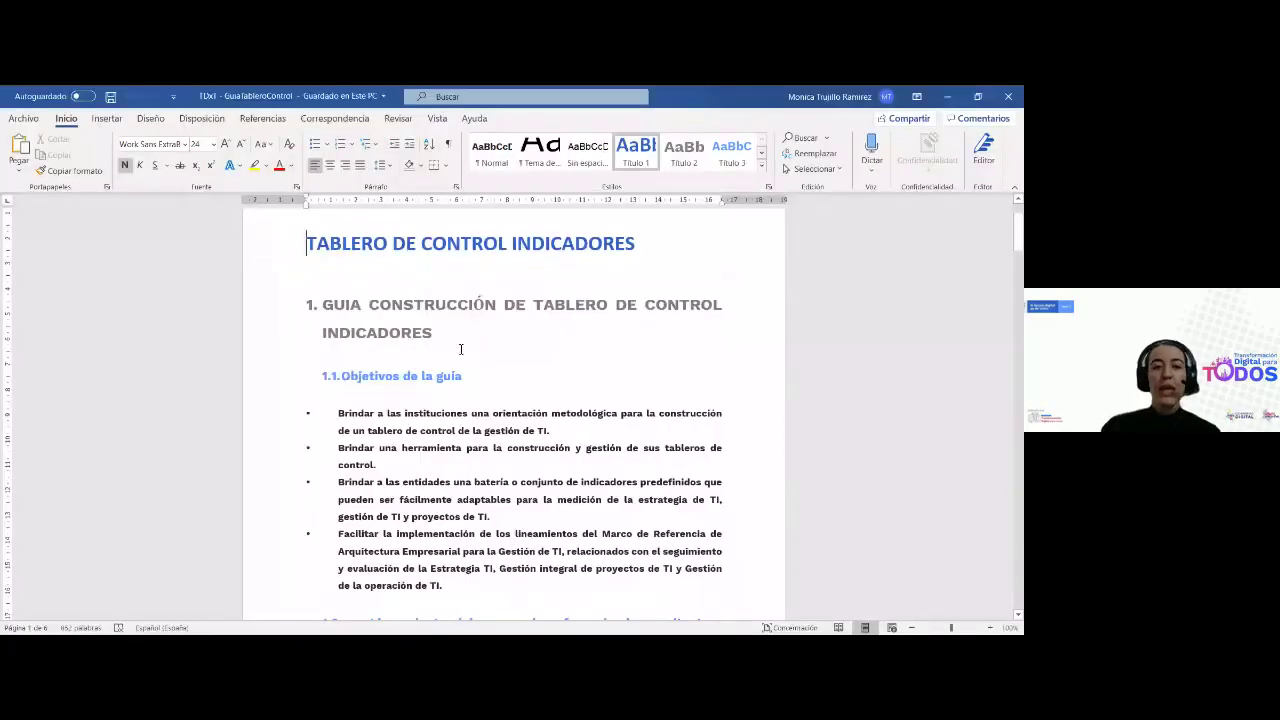
Scroll through the guide's objectives and section 1.2 to items LI.ES.12, LI.ES.13 and section 2
click(460, 338)
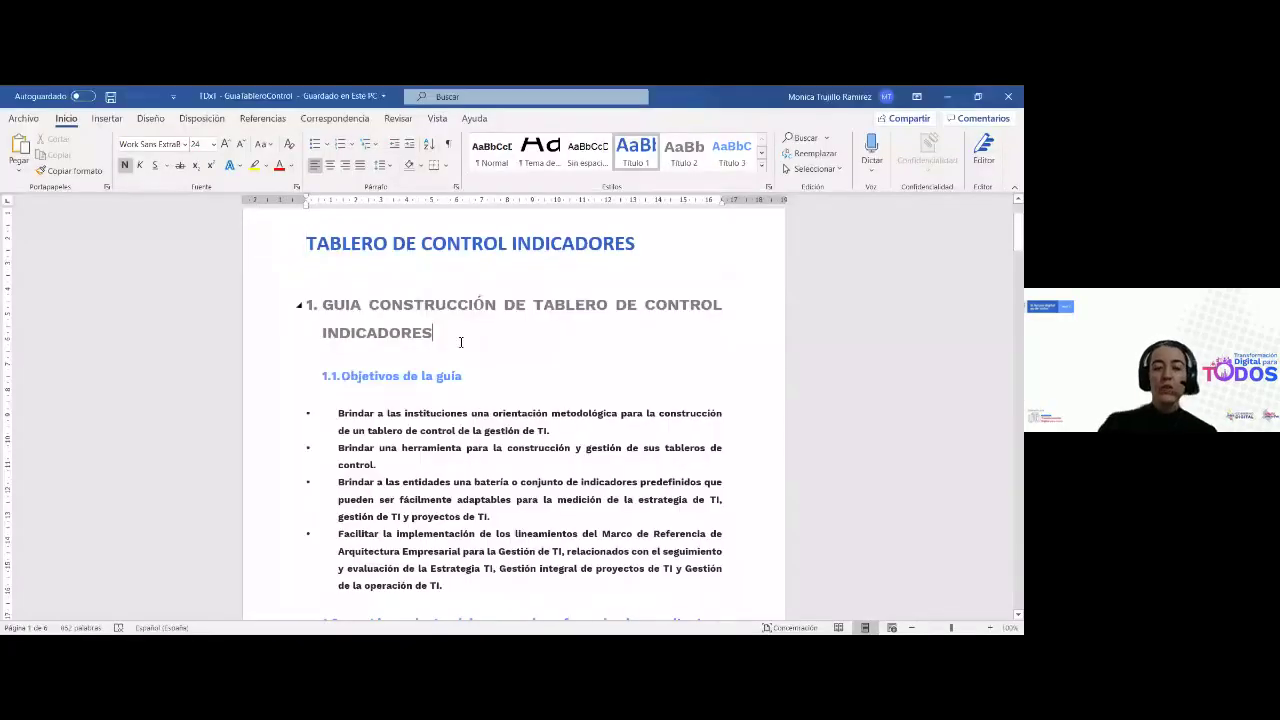
scroll(607, 466, down, 1)
scroll(607, 466, down, 2)
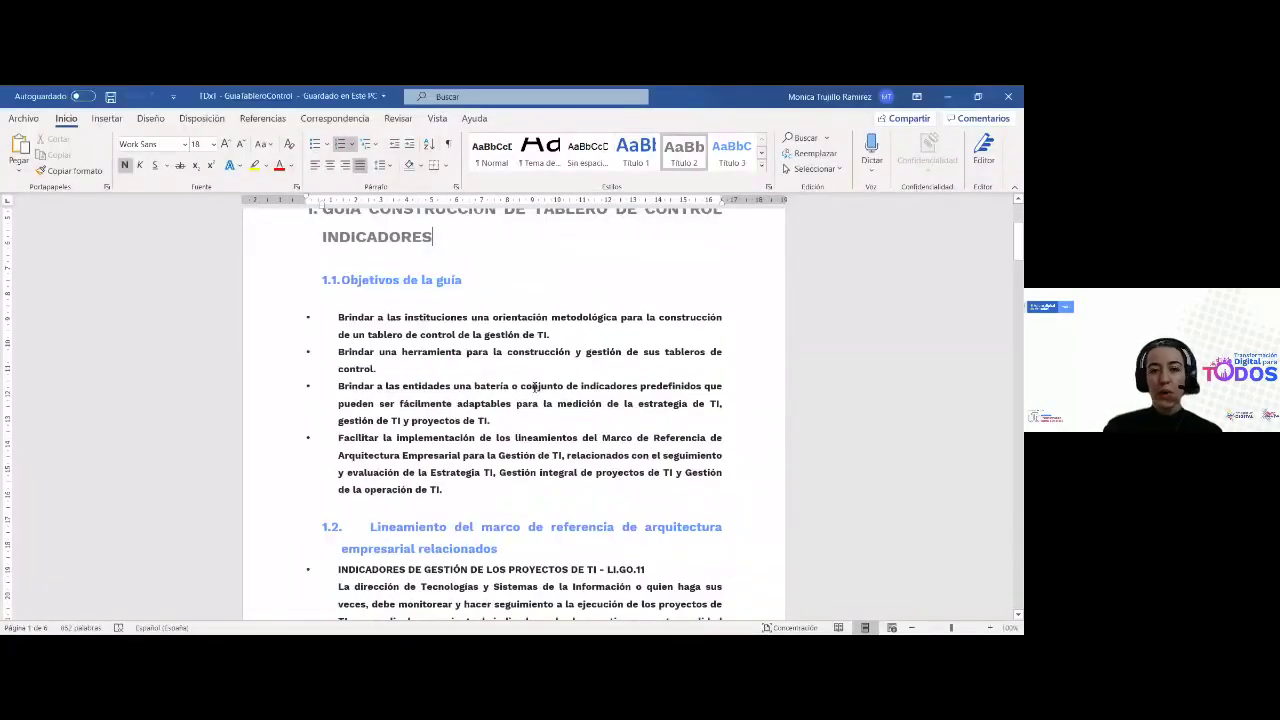
scroll(570, 425, up, 1)
scroll(535, 387, down, 1)
scroll(535, 387, down, 3)
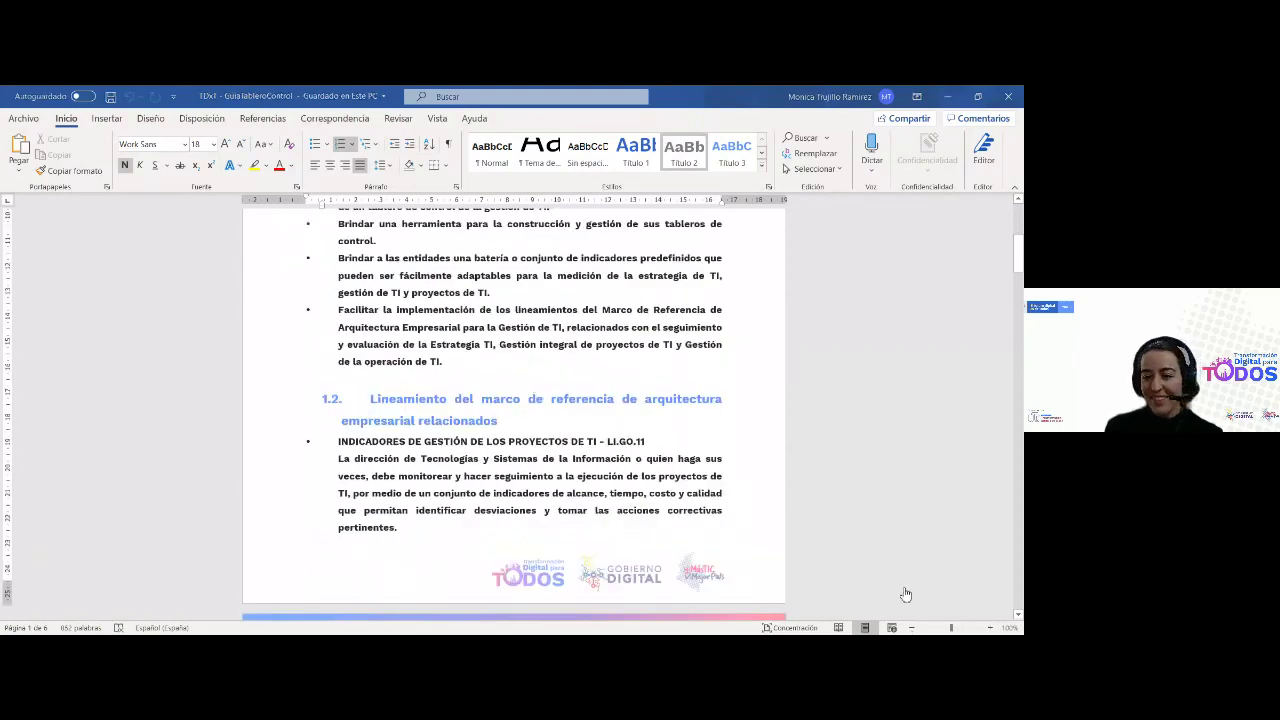
scroll(631, 507, up, 6)
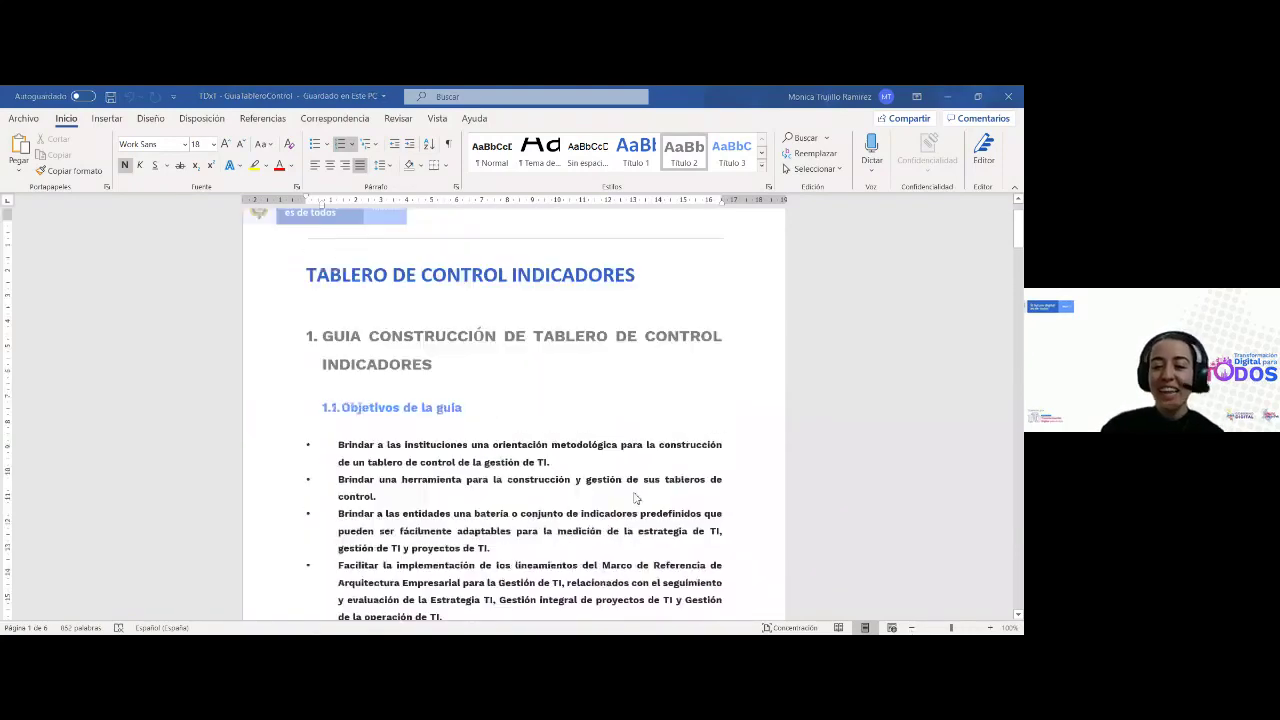
scroll(634, 498, up, 2)
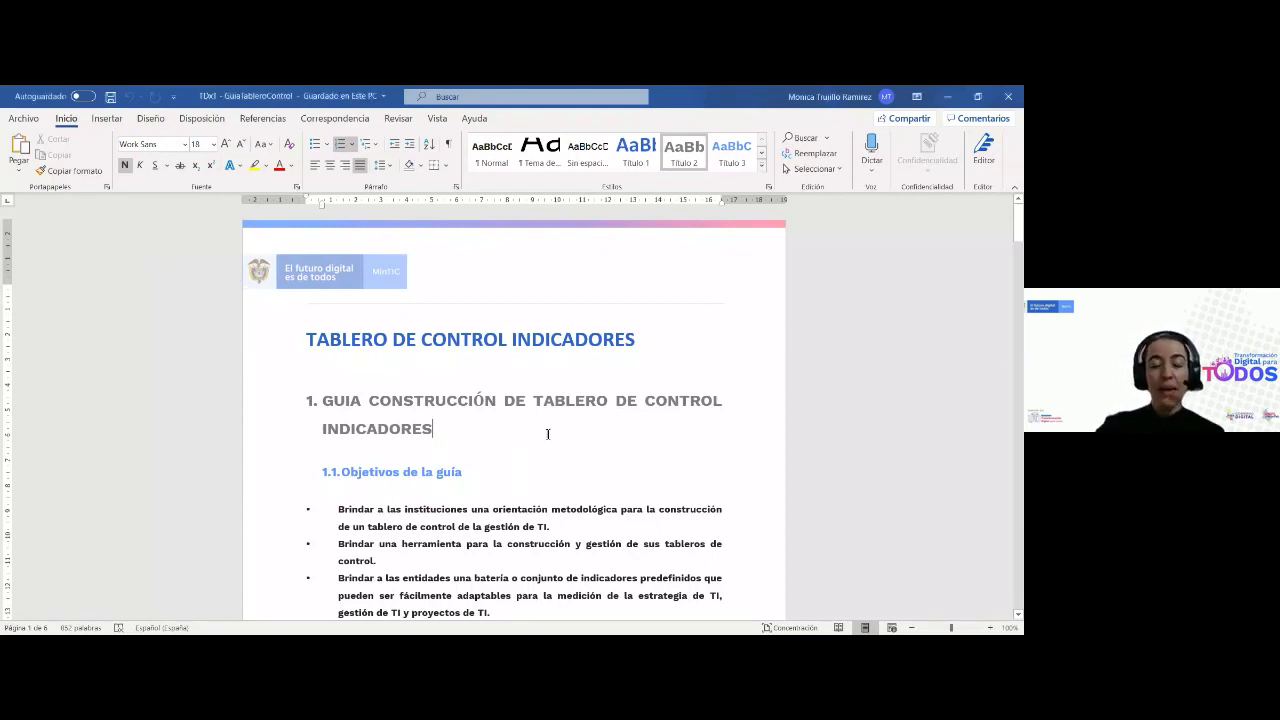
scroll(300, 446, down, 3)
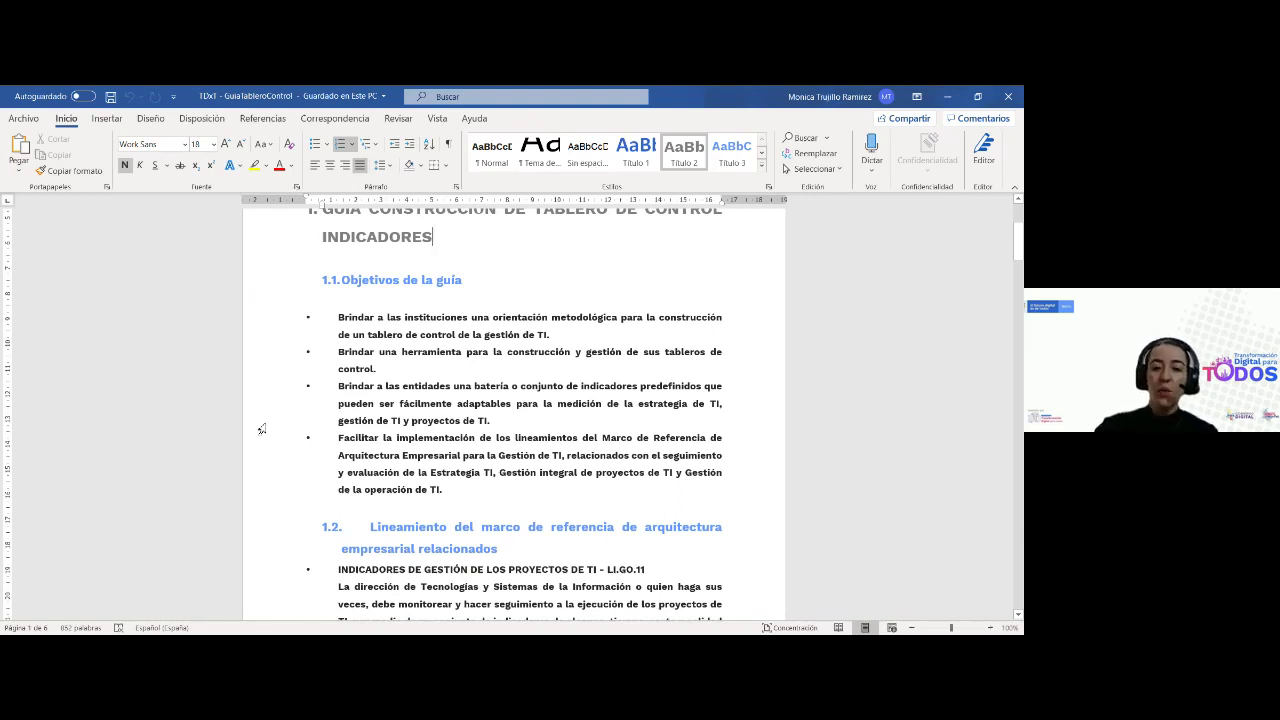
scroll(261, 429, down, 2)
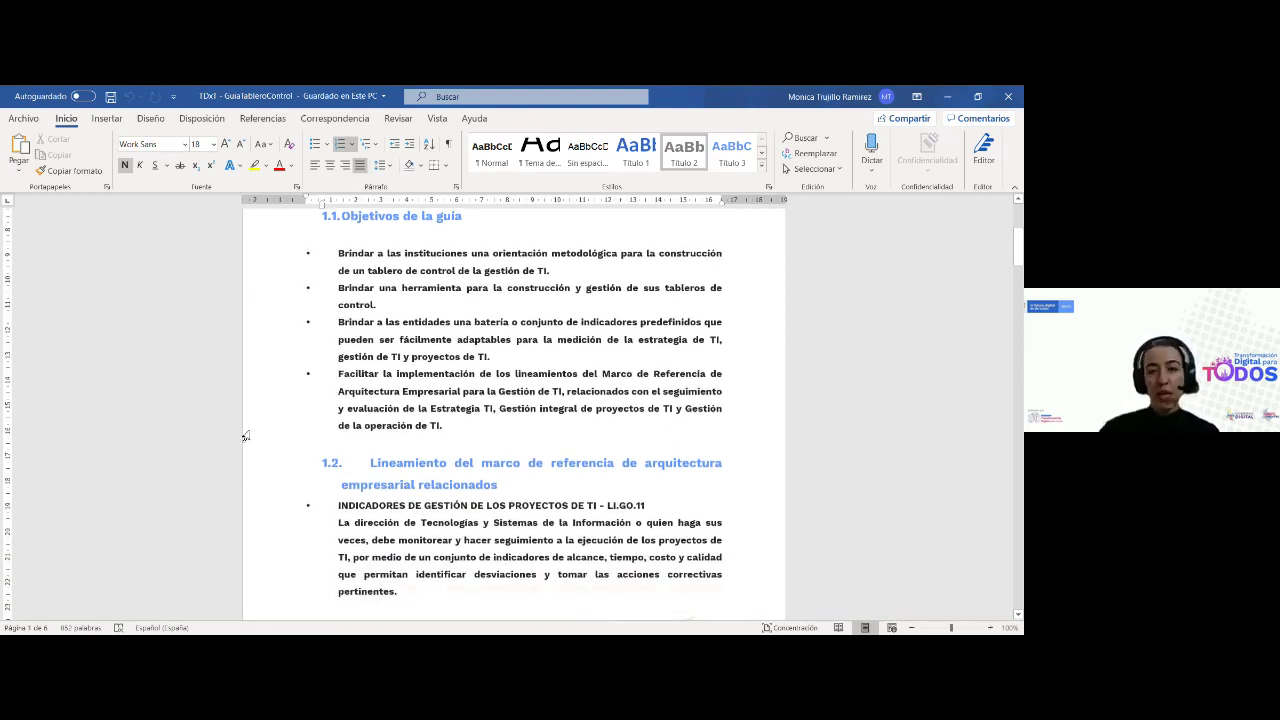
scroll(449, 423, down, 10)
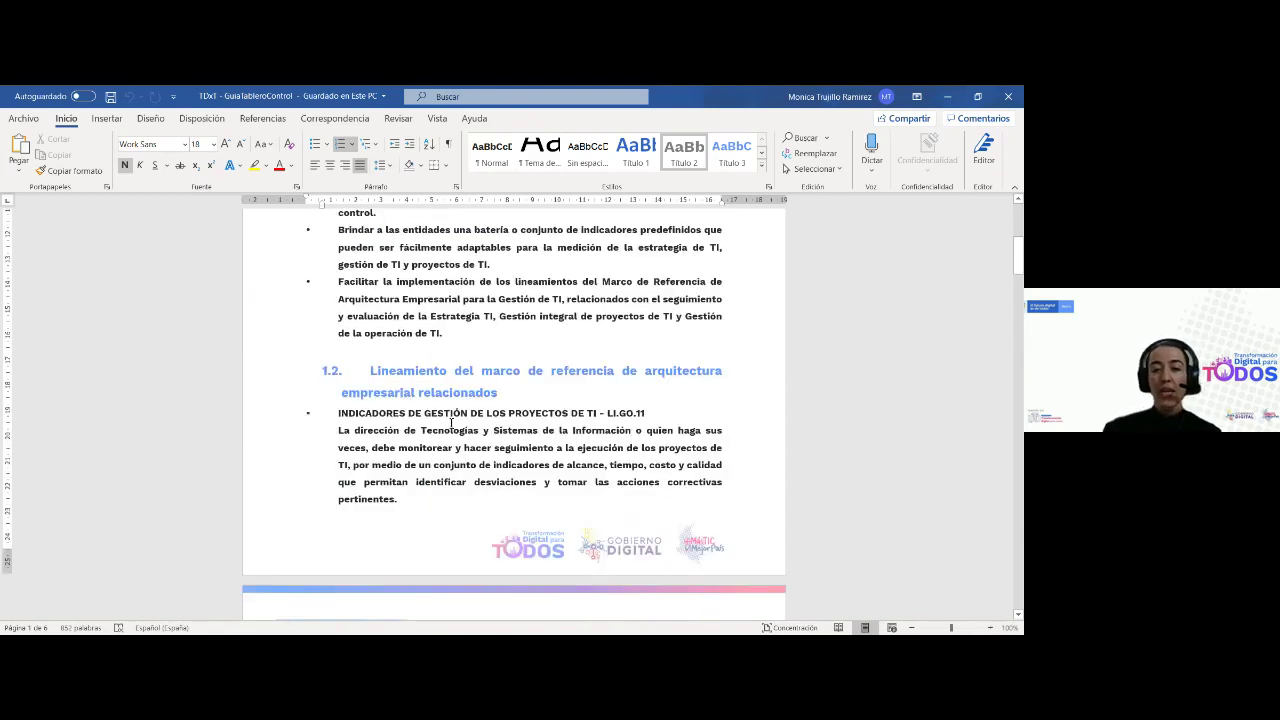
scroll(451, 423, down, 11)
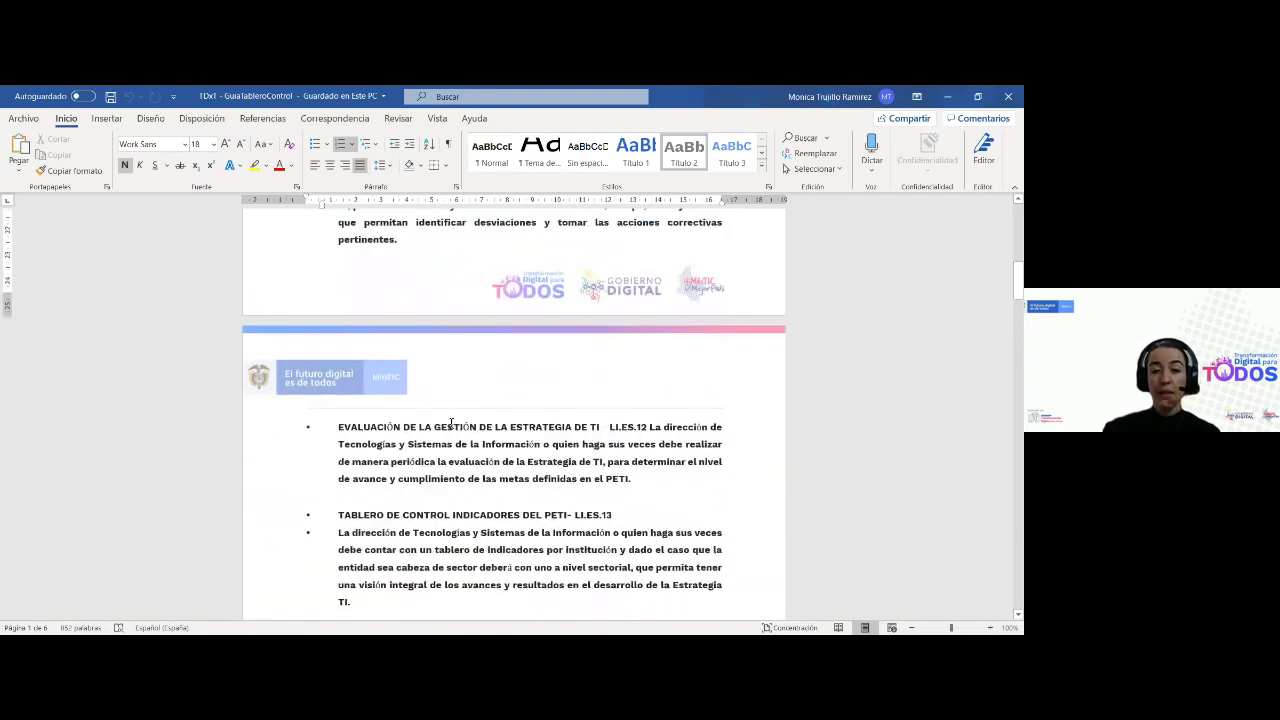
scroll(450, 423, up, 14)
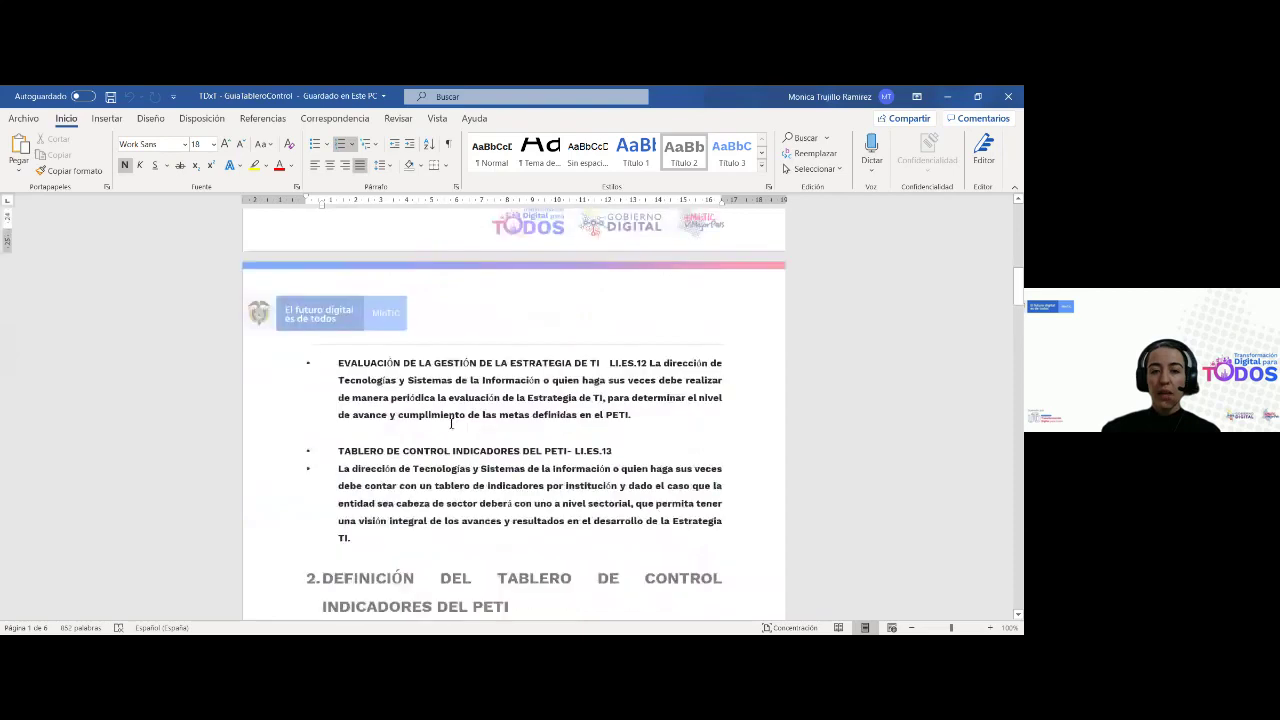
Scroll through section 2's preconditions and down the indicator attribute table
scroll(449, 428, down, 14)
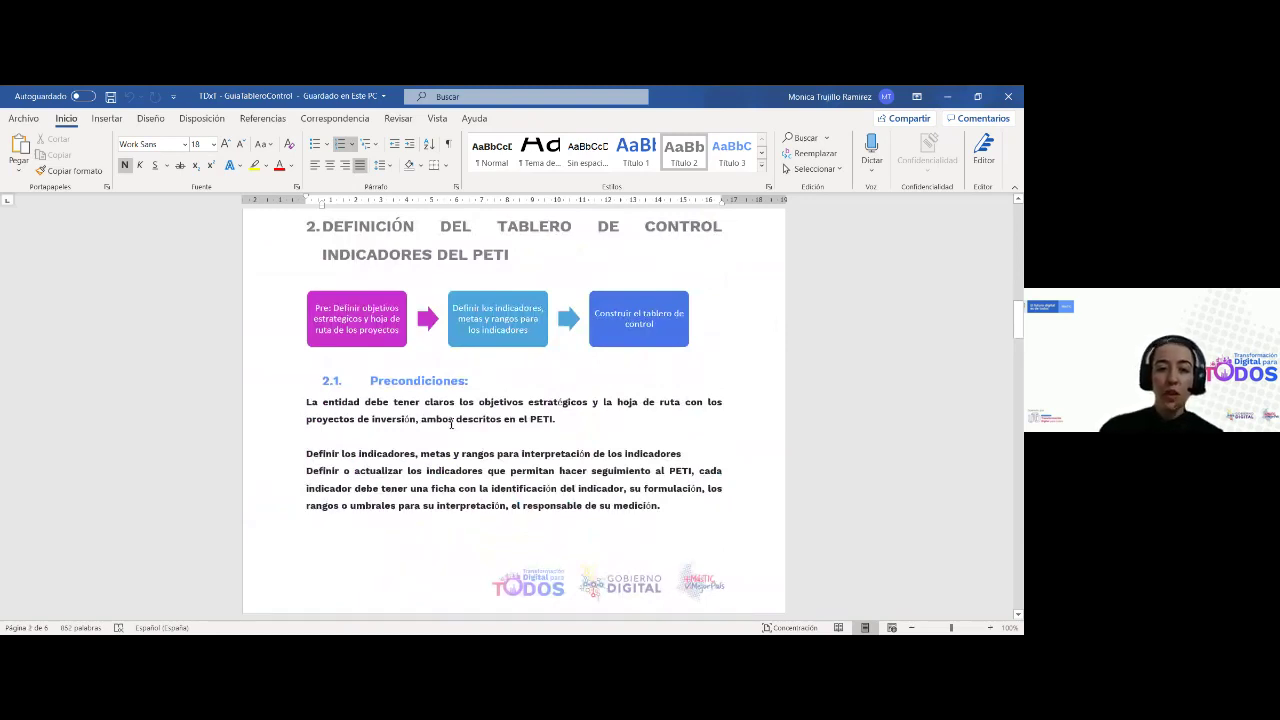
scroll(427, 418, down, 4)
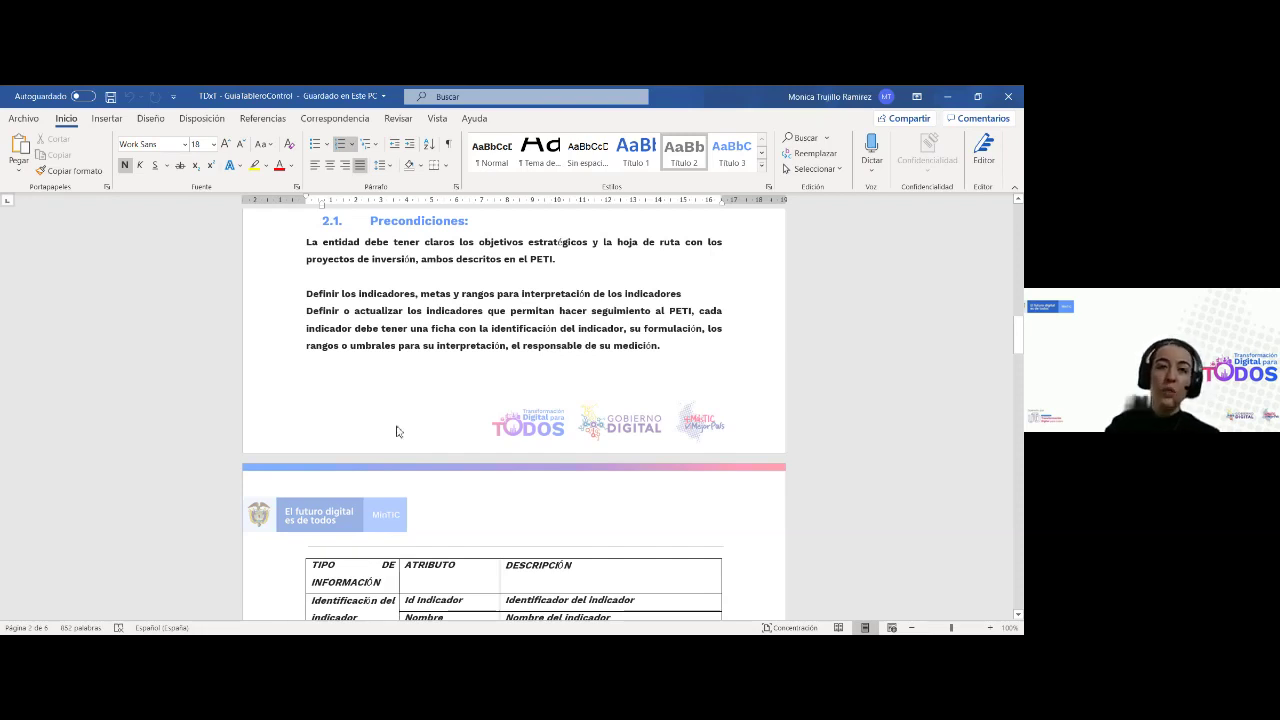
scroll(396, 431, down, 1)
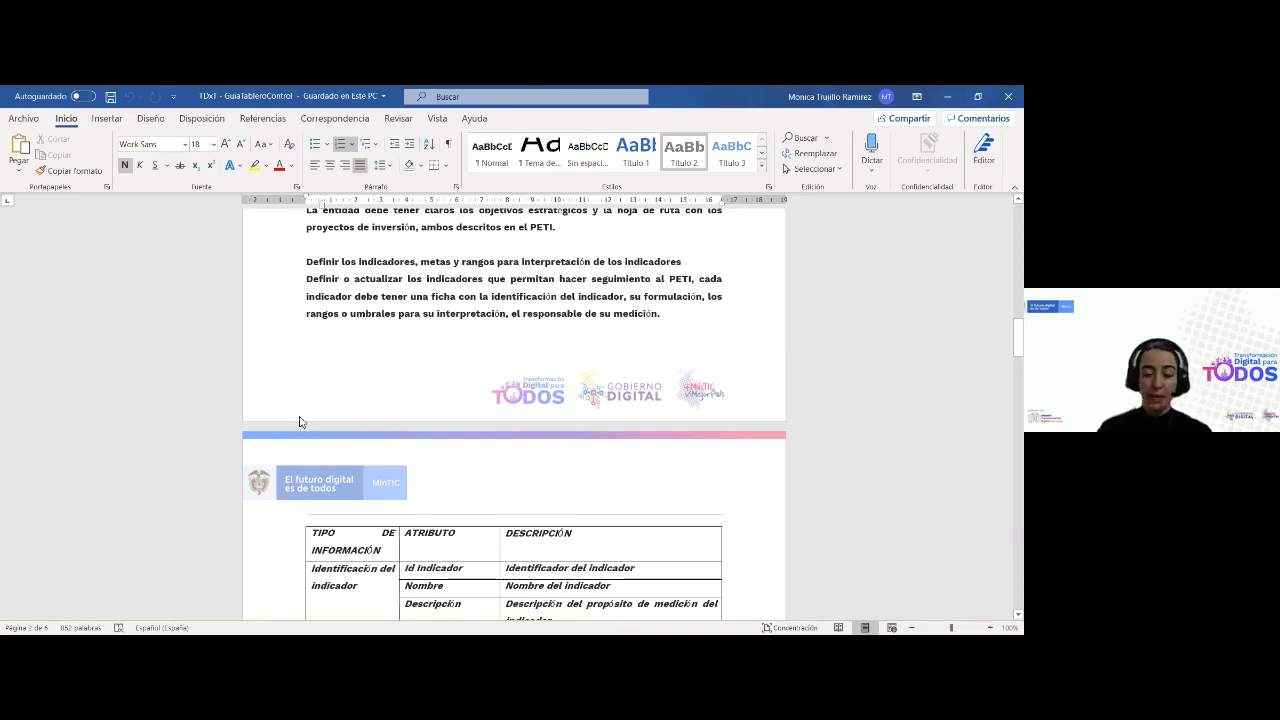
scroll(427, 383, down, 2)
scroll(252, 412, down, 1)
scroll(252, 412, down, 2)
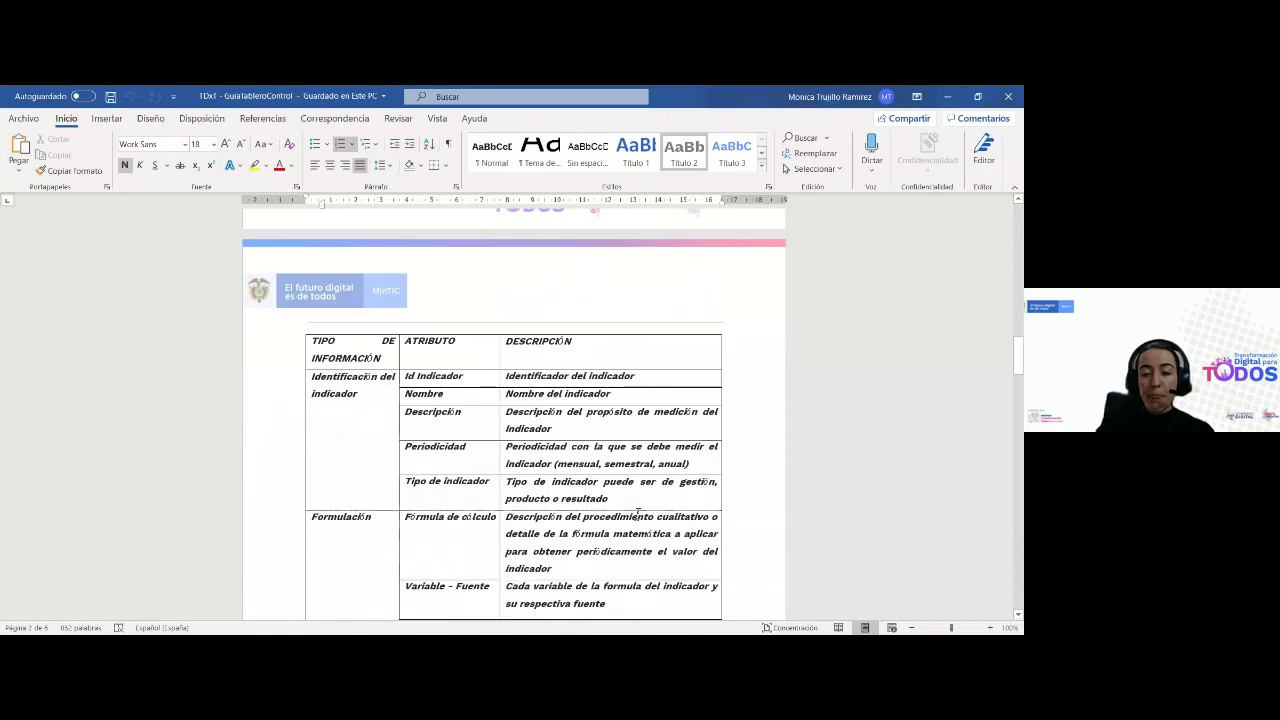
scroll(465, 430, down, 2)
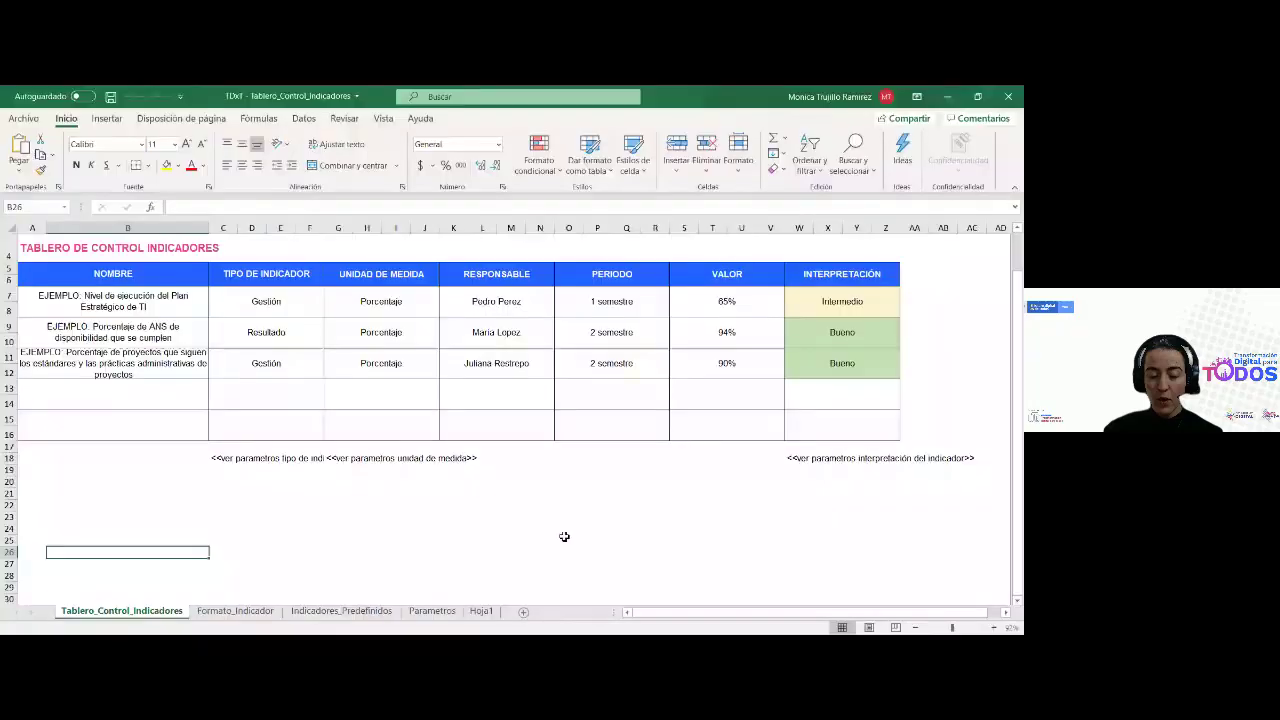
Point out the dashboard's NOMBRE, TIPO DE INDICADOR and UNIDAD DE MEDIDA column headers
scroll(370, 530, up, 1)
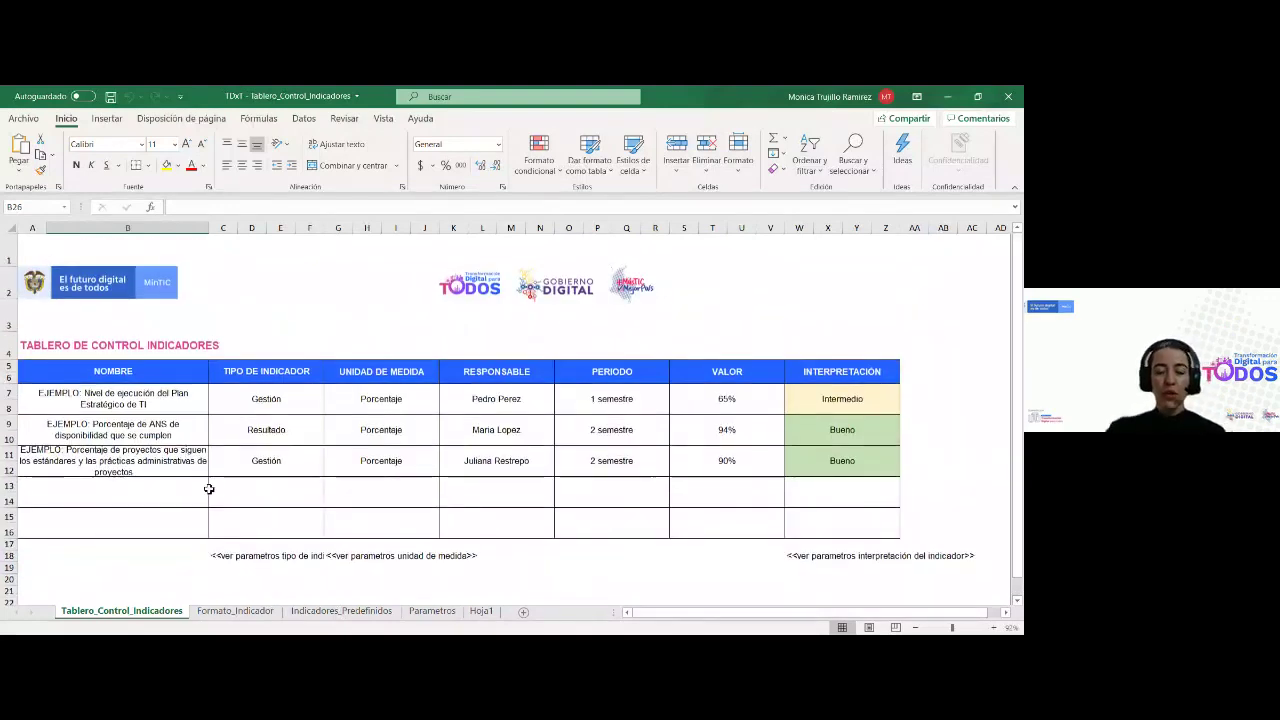
scroll(209, 489, down, 2)
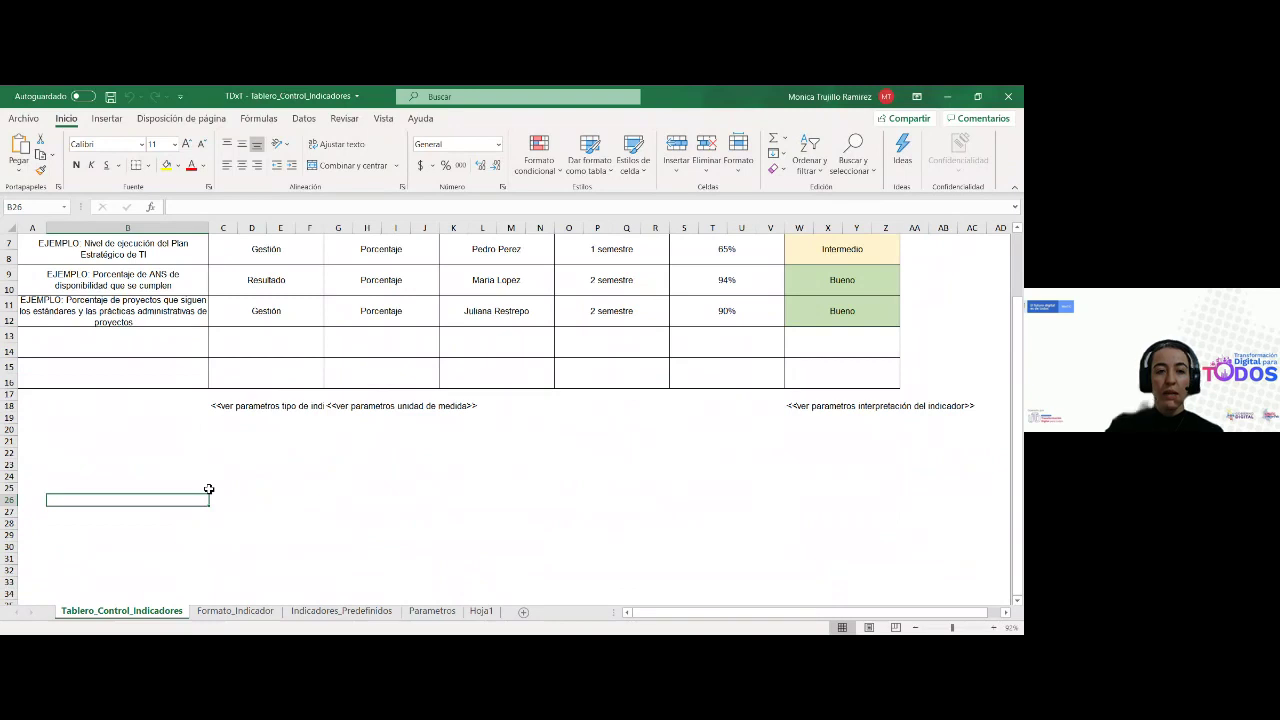
scroll(209, 489, up, 1)
click(160, 278)
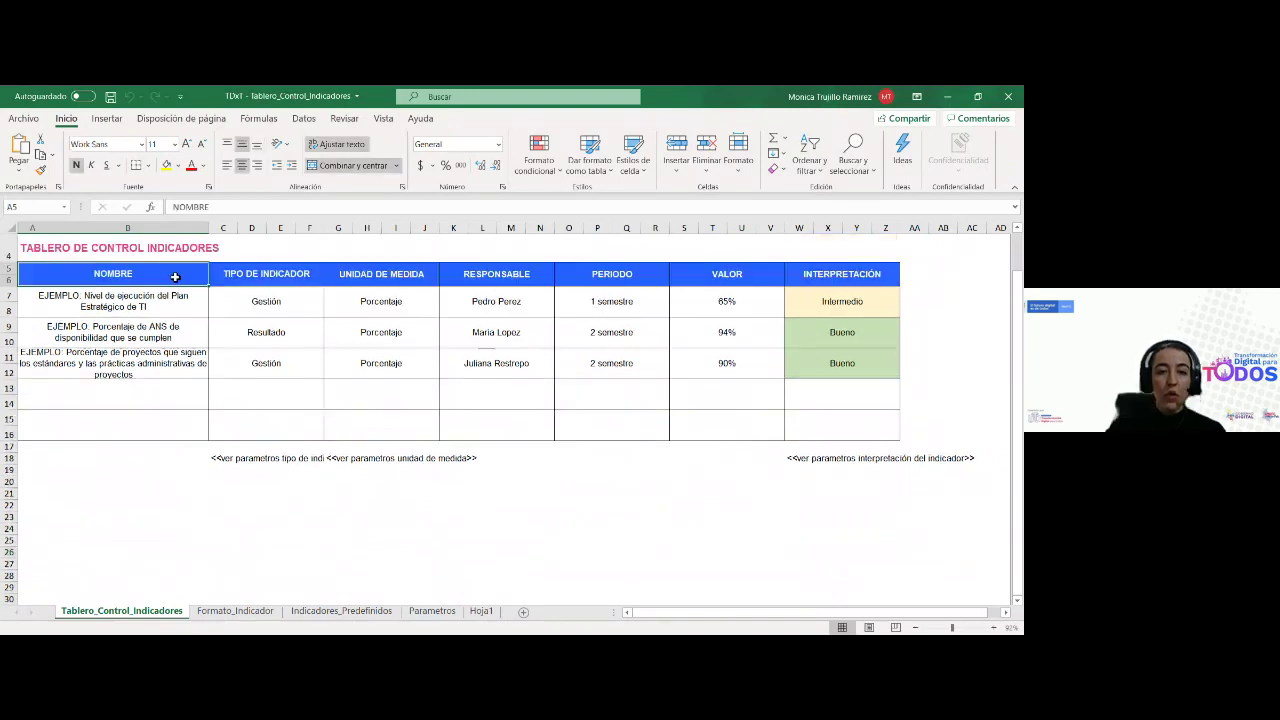
click(268, 278)
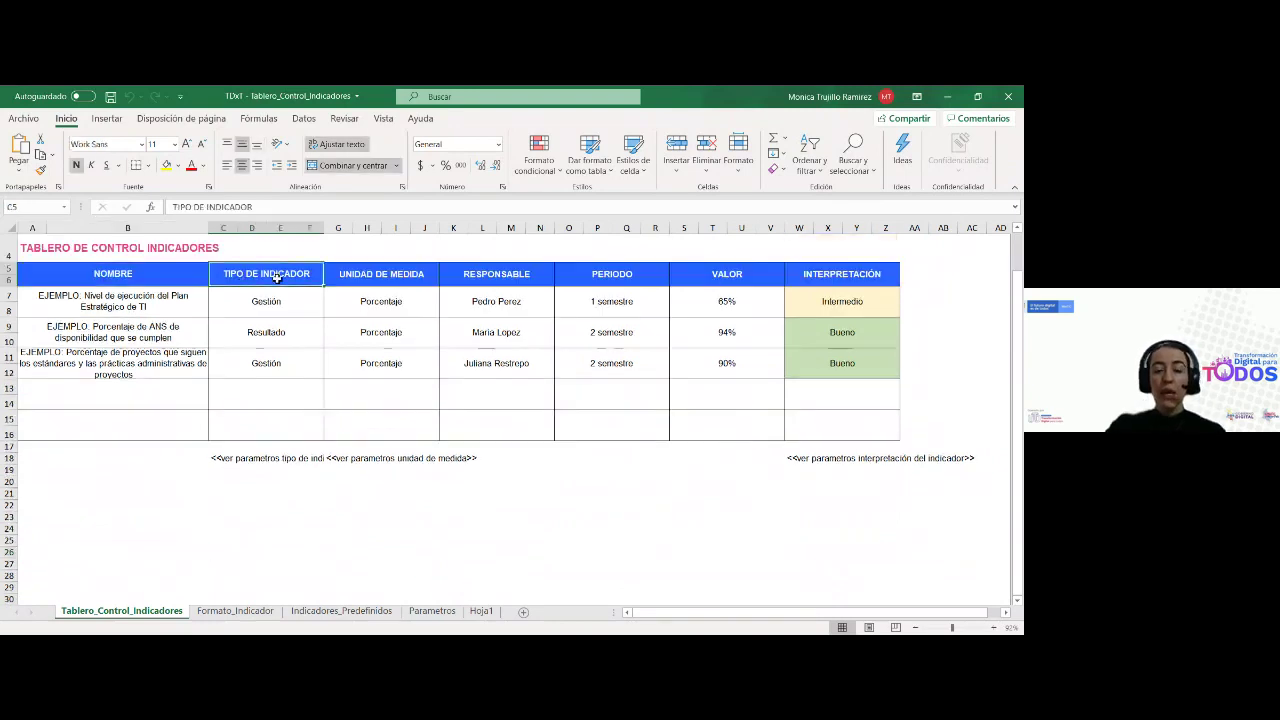
click(355, 273)
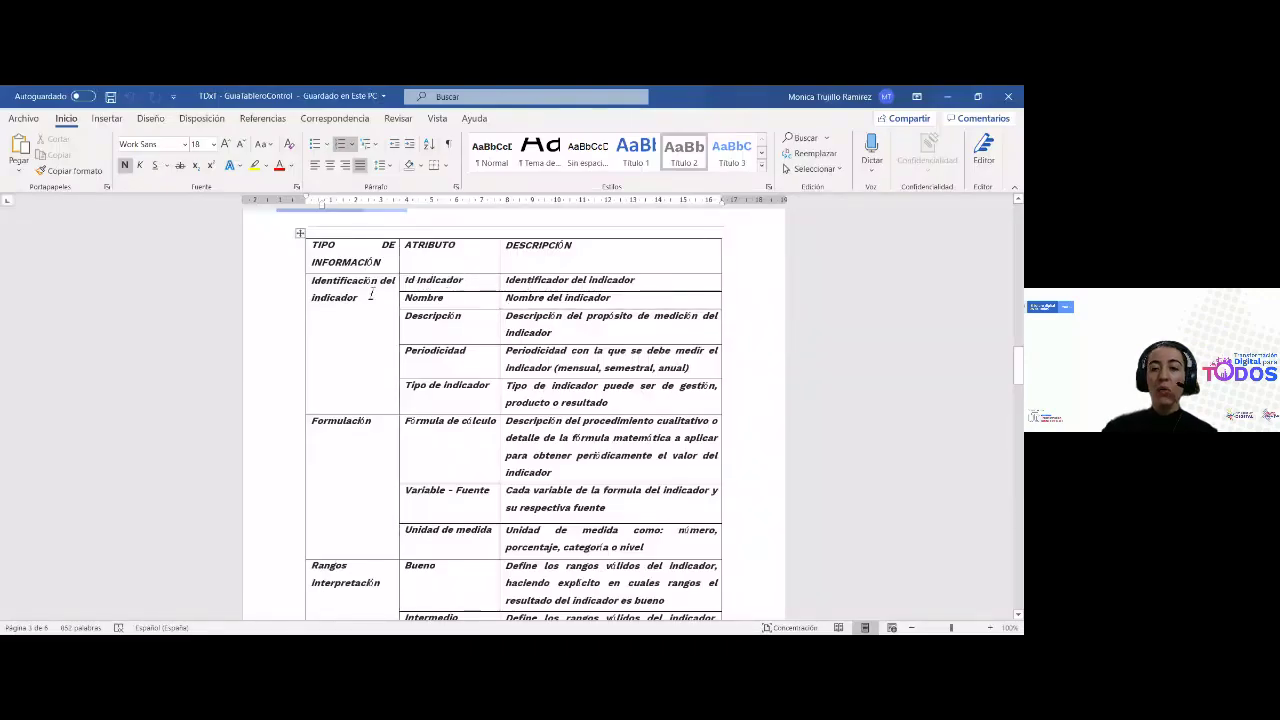
In the attribute table, point out the Nombre row and the indicator type and unit descriptions
click(385, 400)
scroll(483, 324, down, 3)
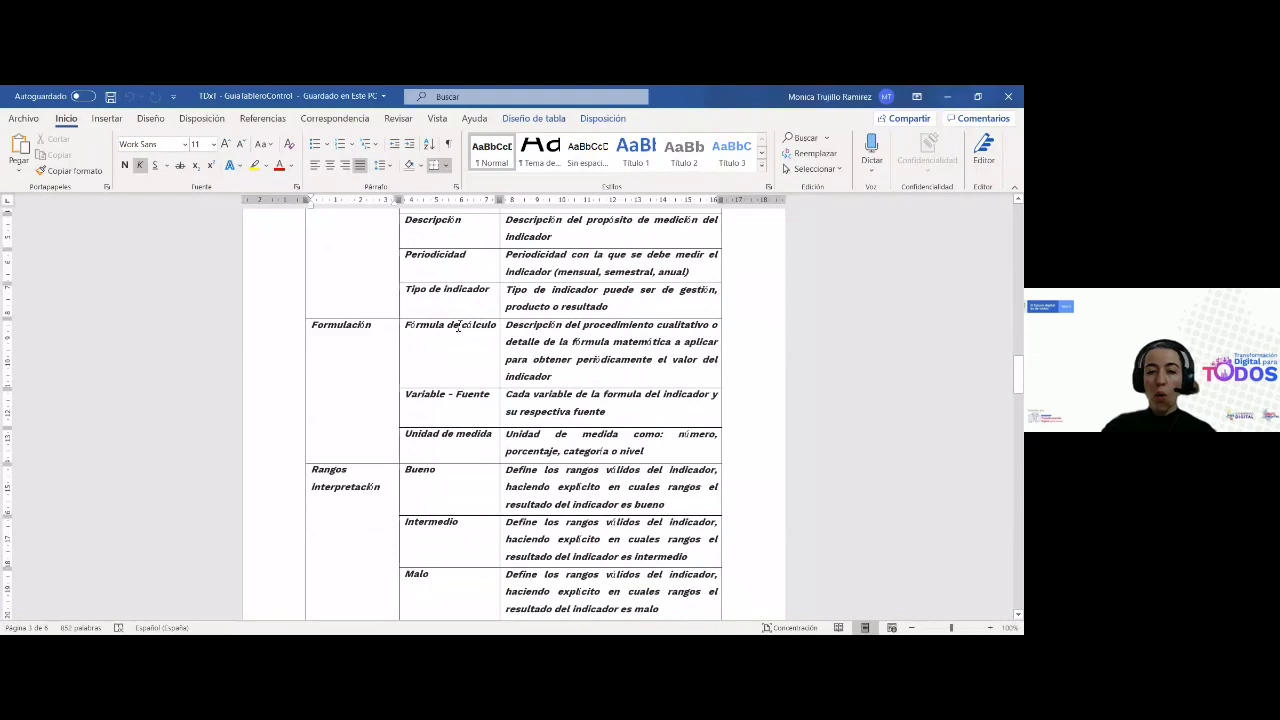
scroll(459, 326, down, 1)
scroll(459, 326, down, 7)
scroll(459, 326, down, 5)
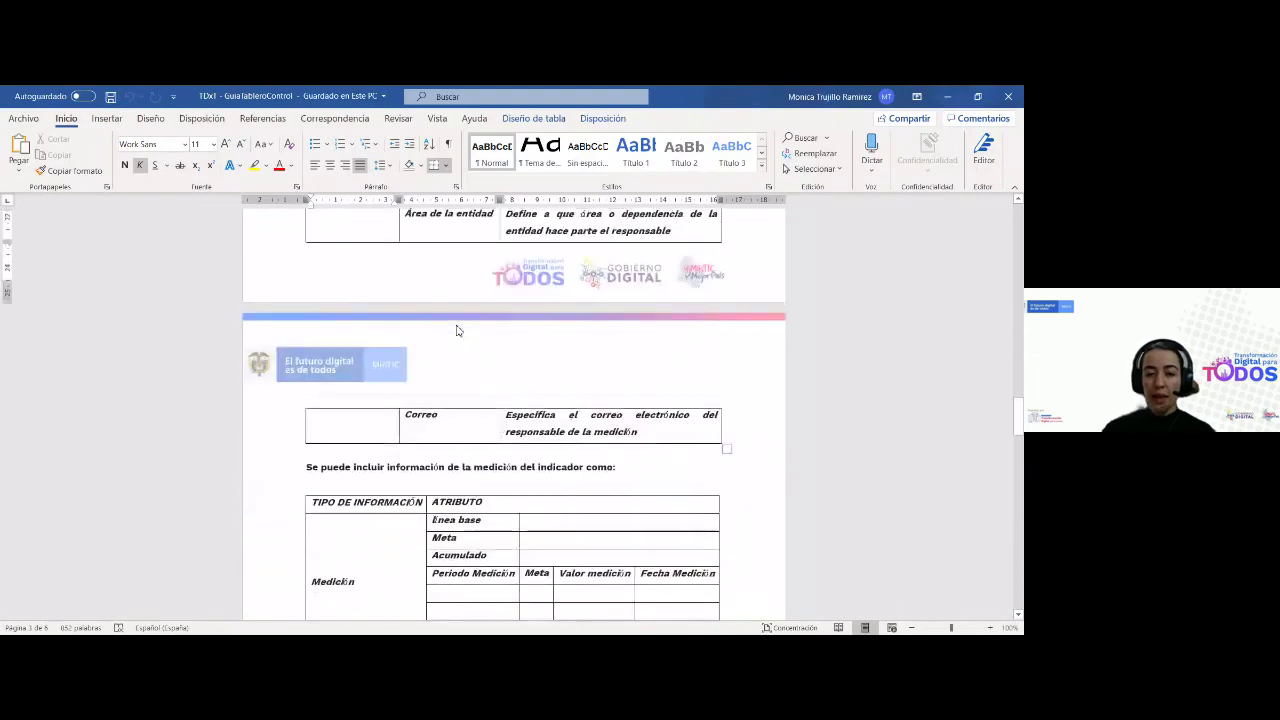
scroll(456, 330, down, 17)
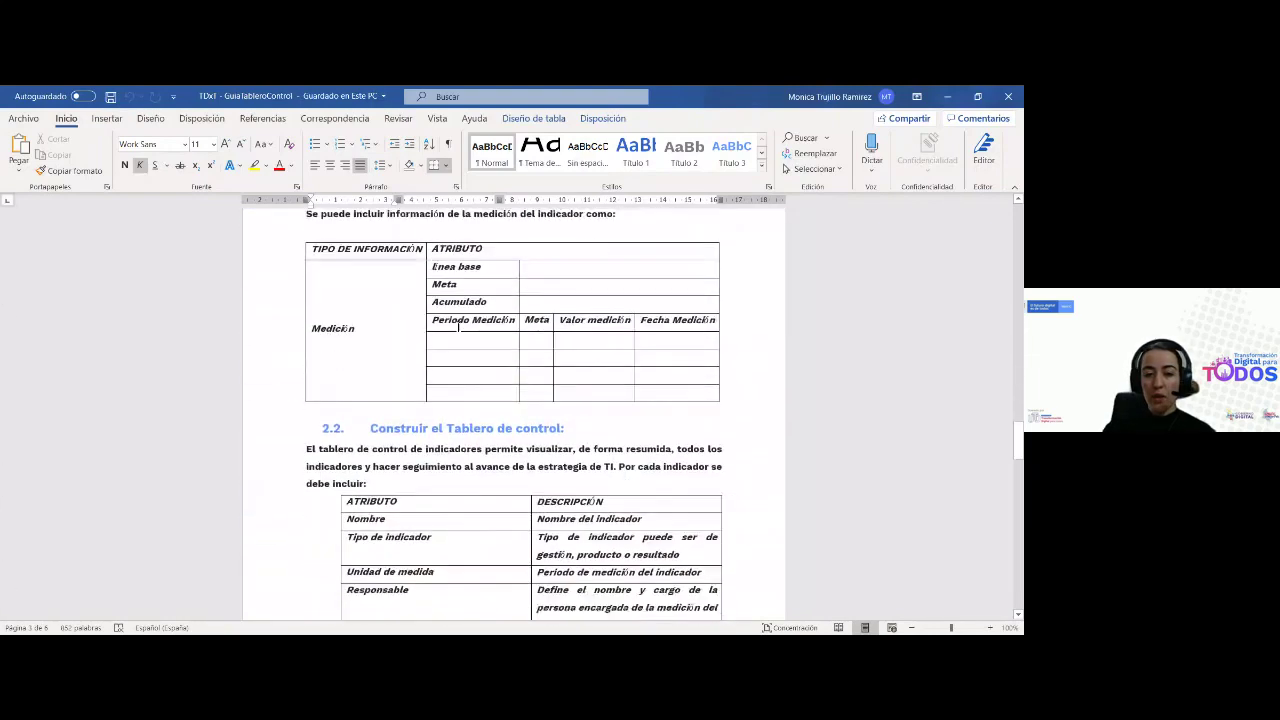
click(398, 293)
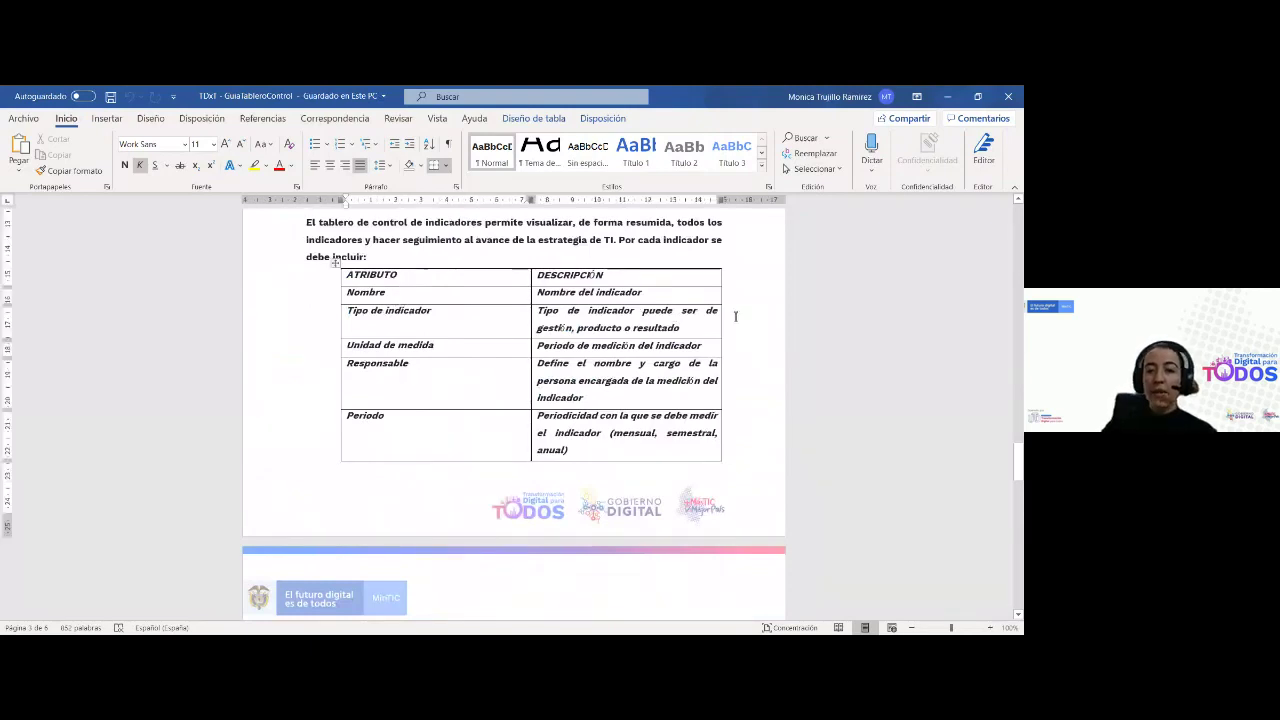
click(703, 326)
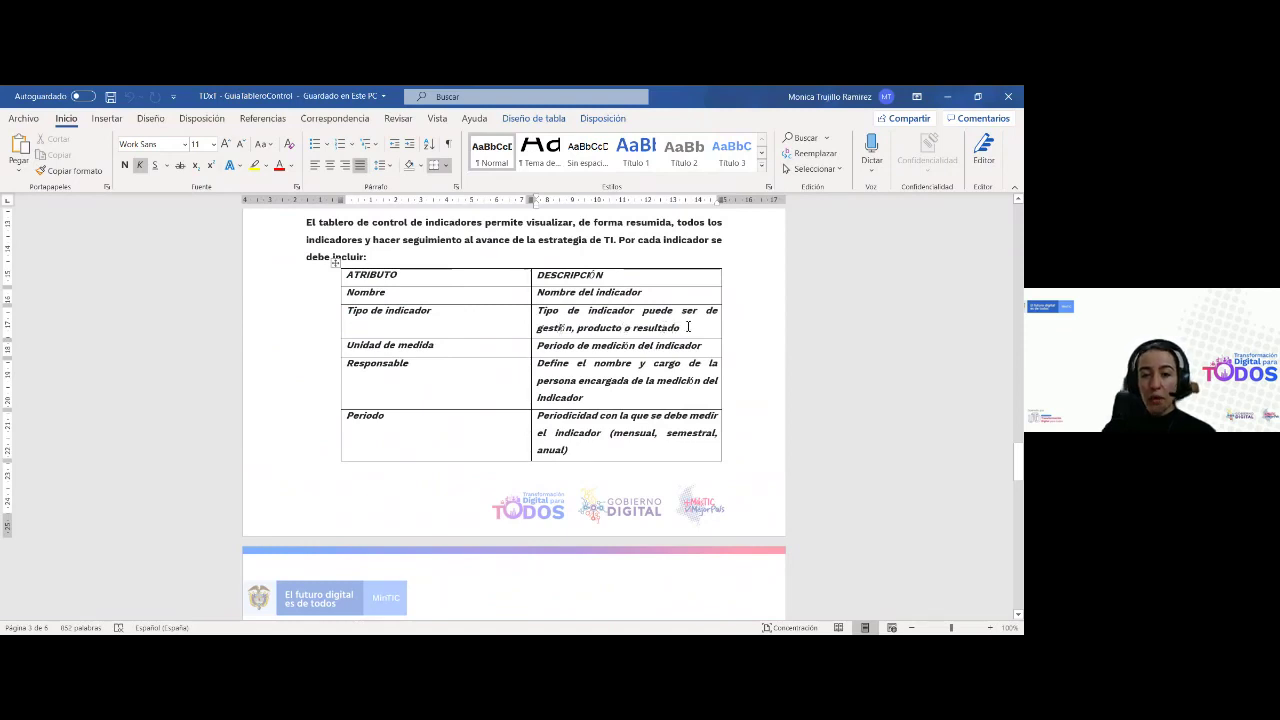
click(712, 352)
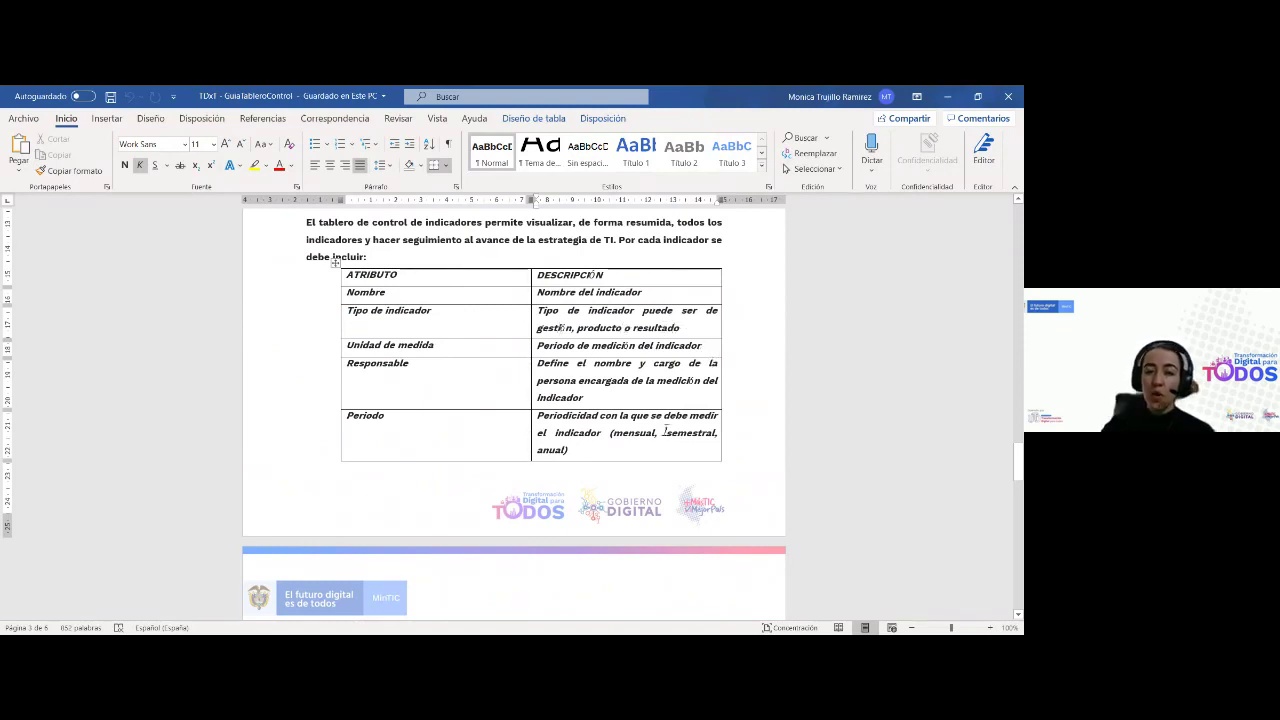
Highlight the Unidad de medida attribute, then scroll down to section 3 INDICADORES PREDEFINIDOS
scroll(665, 430, down, 2)
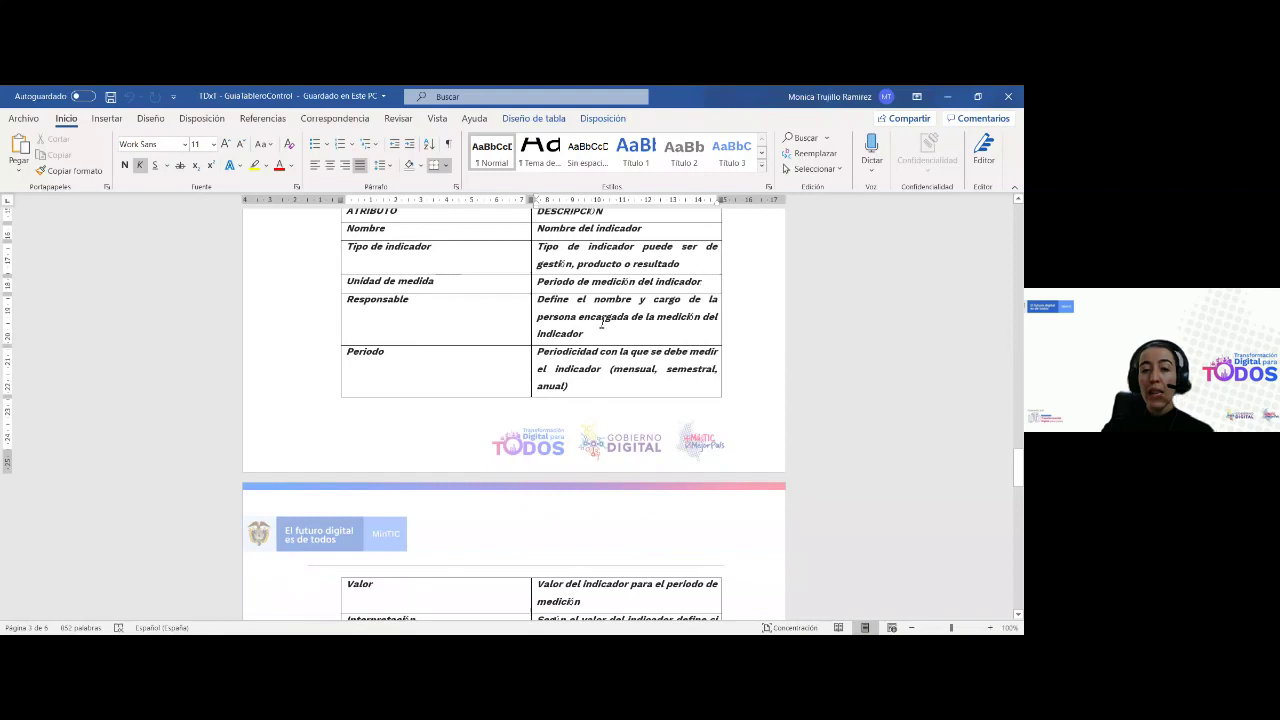
click(375, 286)
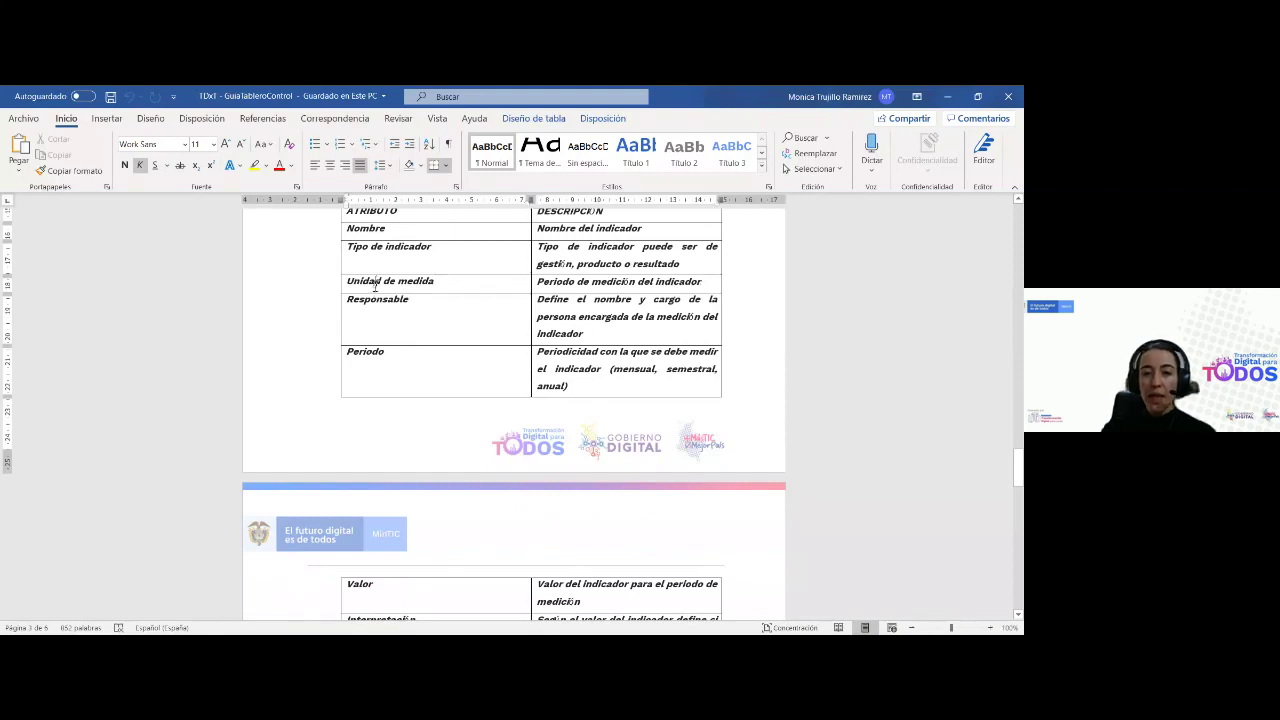
click(572, 301)
scroll(599, 253, down, 1)
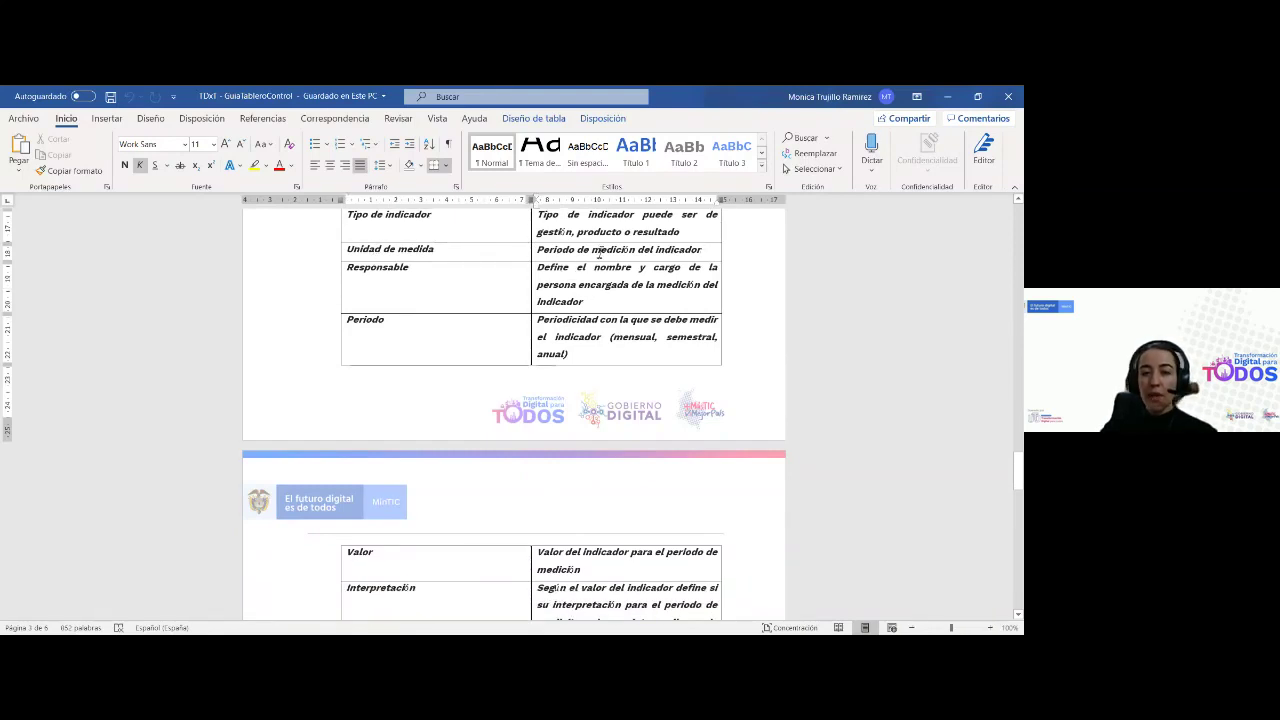
scroll(683, 275, down, 1)
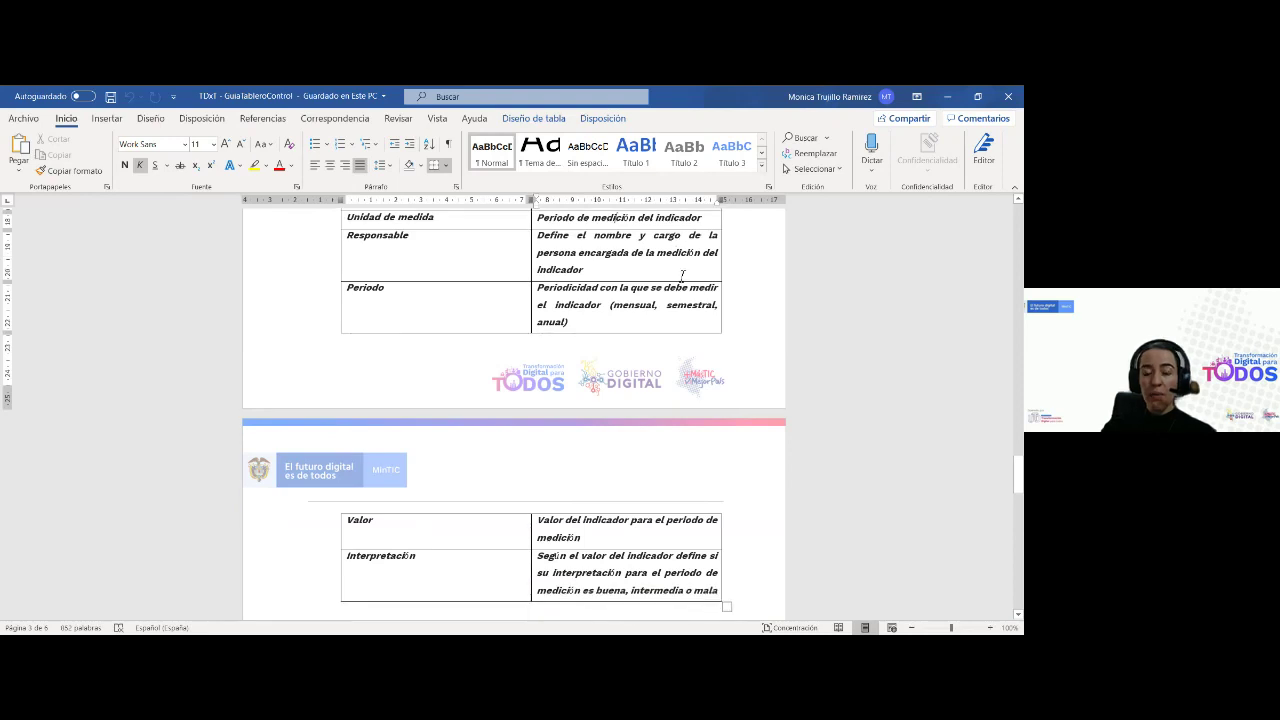
scroll(736, 404, down, 1)
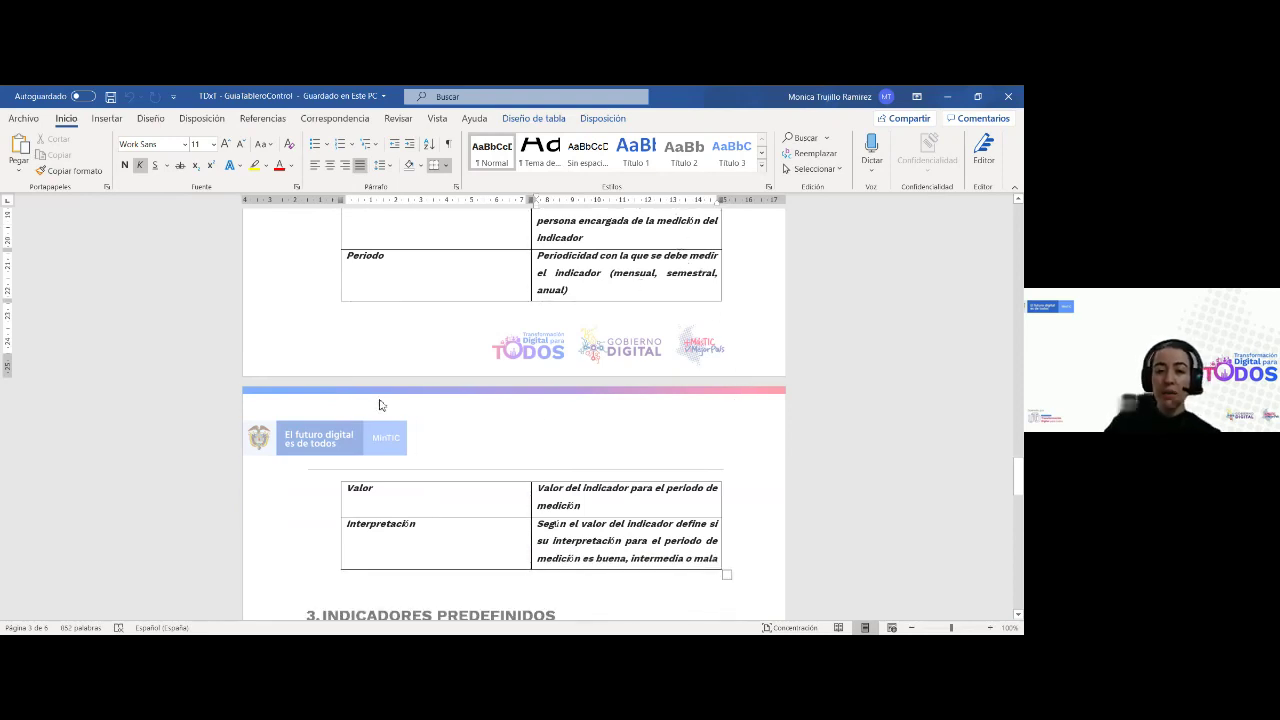
scroll(368, 400, down, 2)
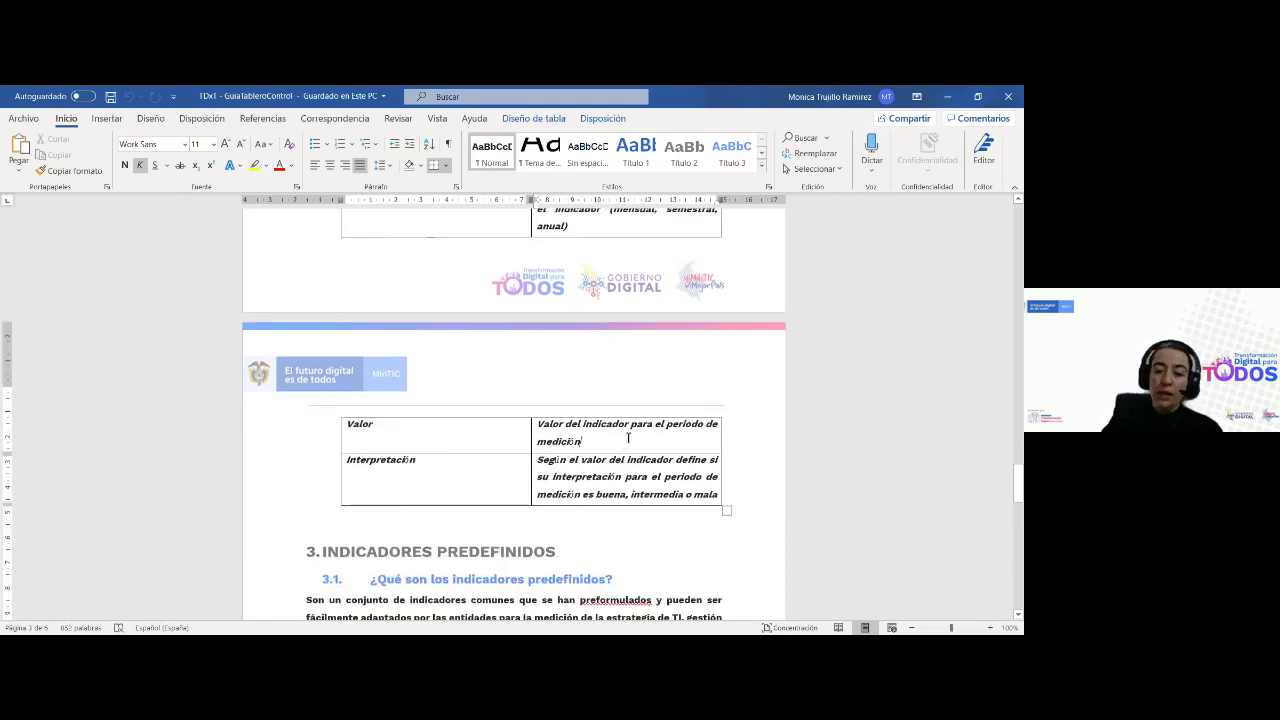
scroll(604, 424, down, 2)
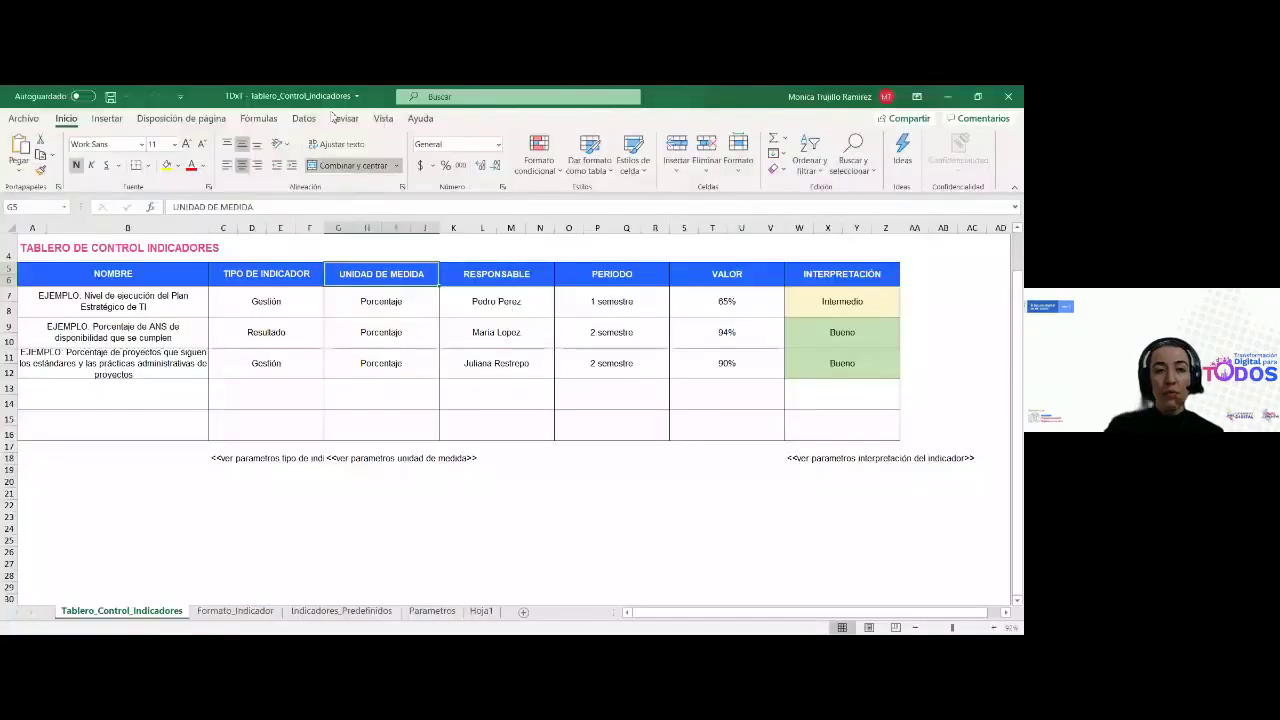
Switch to the Formato_Indicador sheet
click(235, 611)
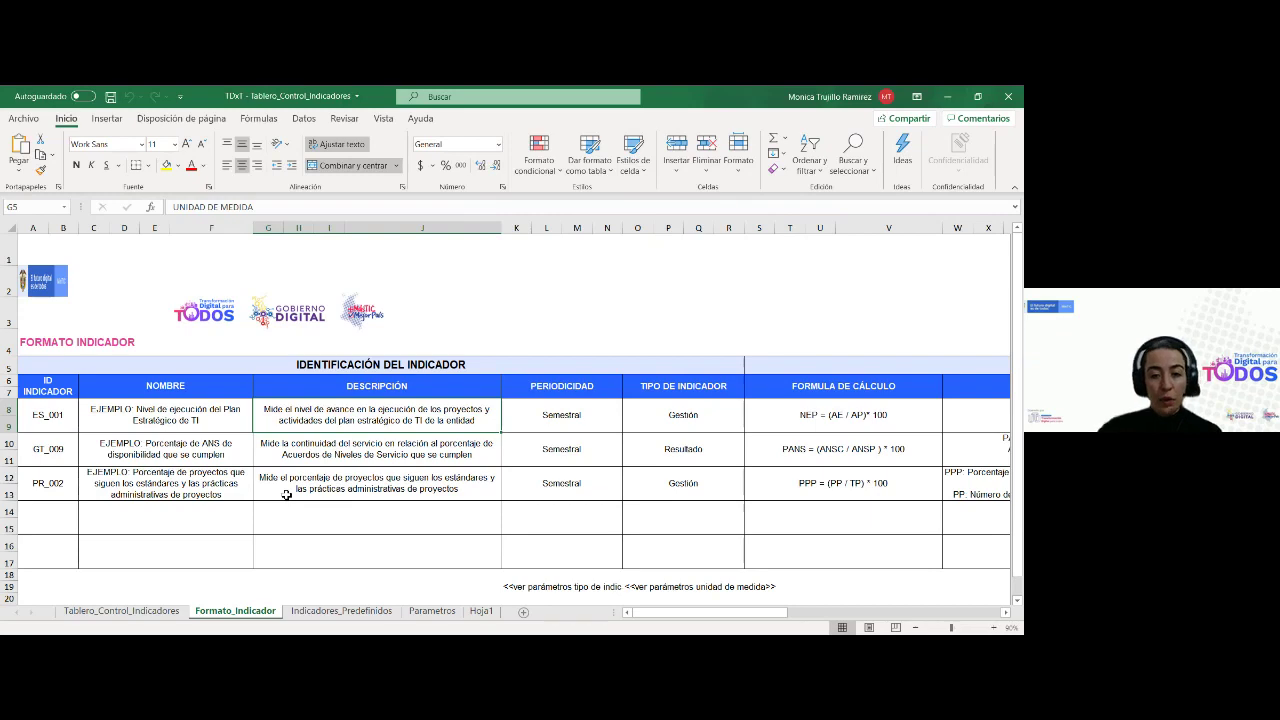
scroll(194, 517, down, 1)
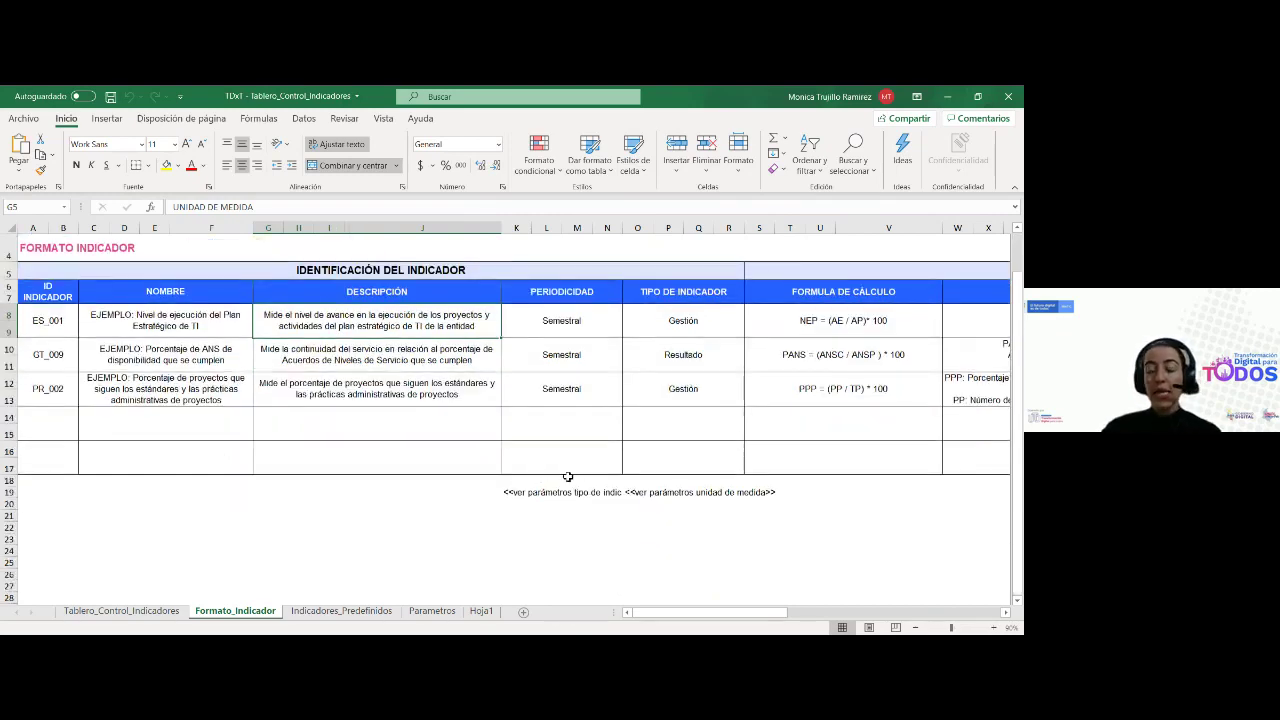
scroll(474, 514, up, 1)
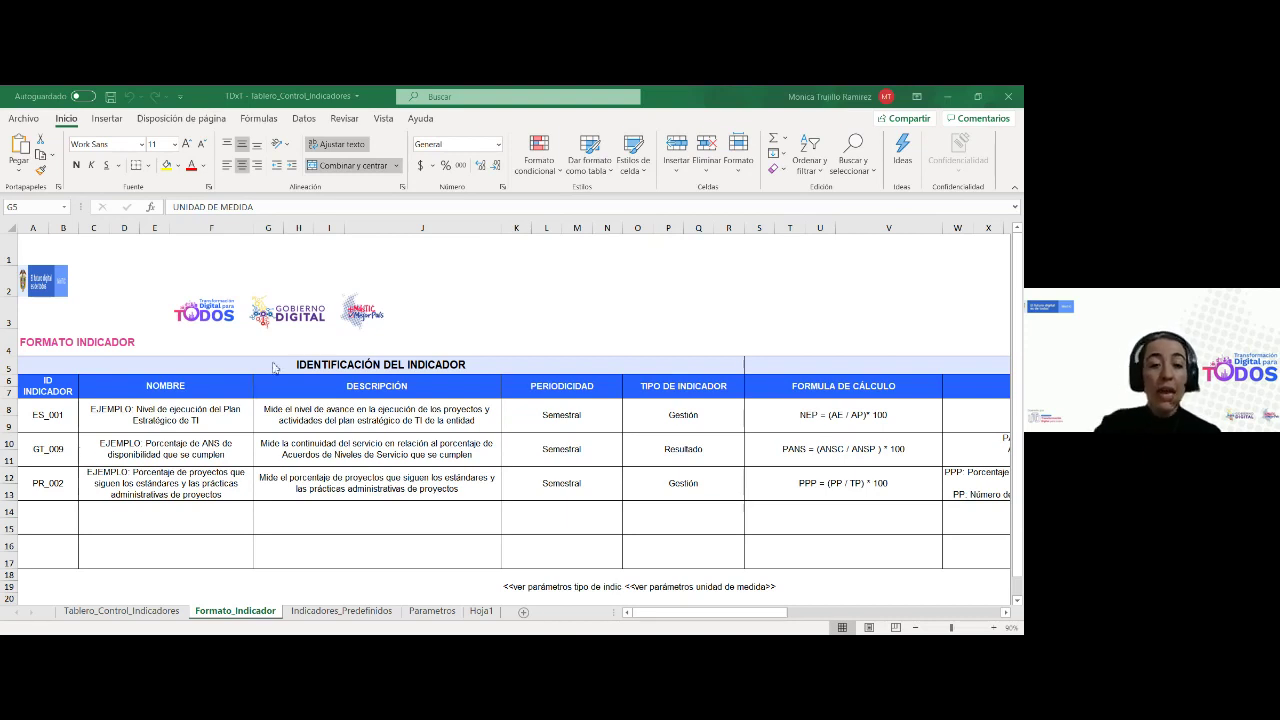
Step through ID INDICADOR, NOMBRE, PERIODICIDAD, TIPO DE INDICADOR and FORMULA DE CÁLCULO to VARIABLES
click(123, 346)
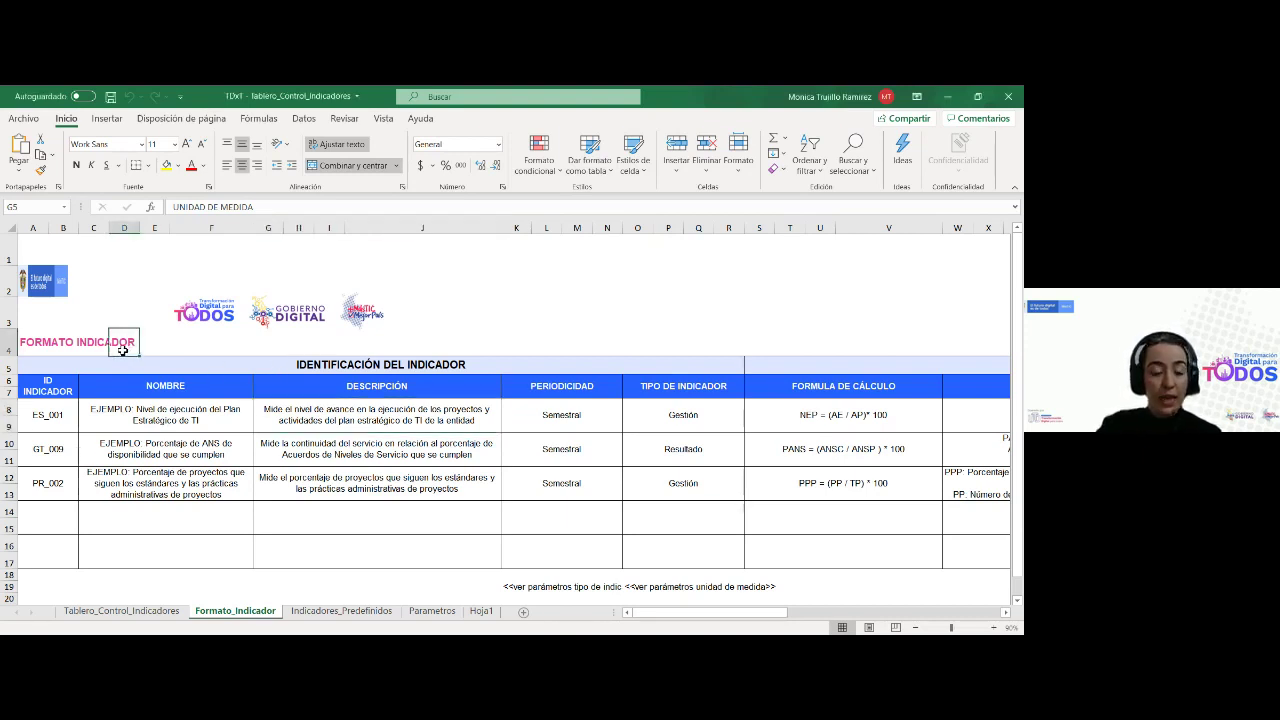
click(44, 385)
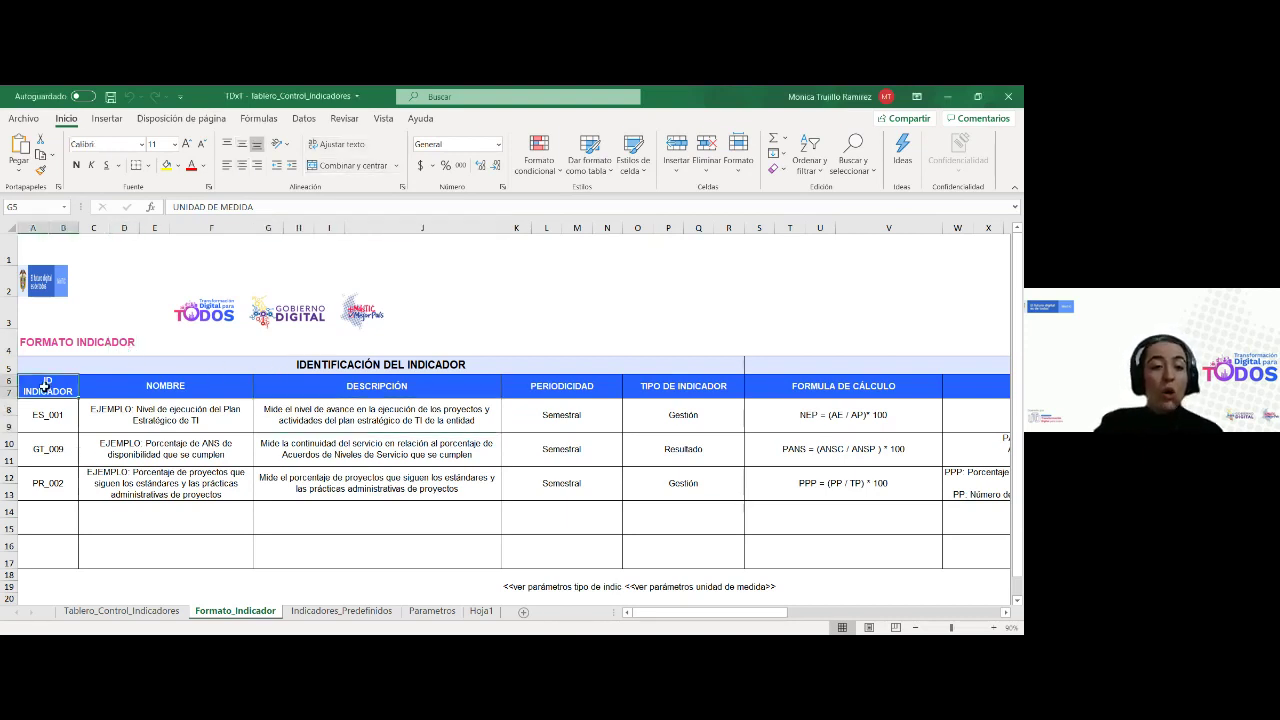
click(139, 395)
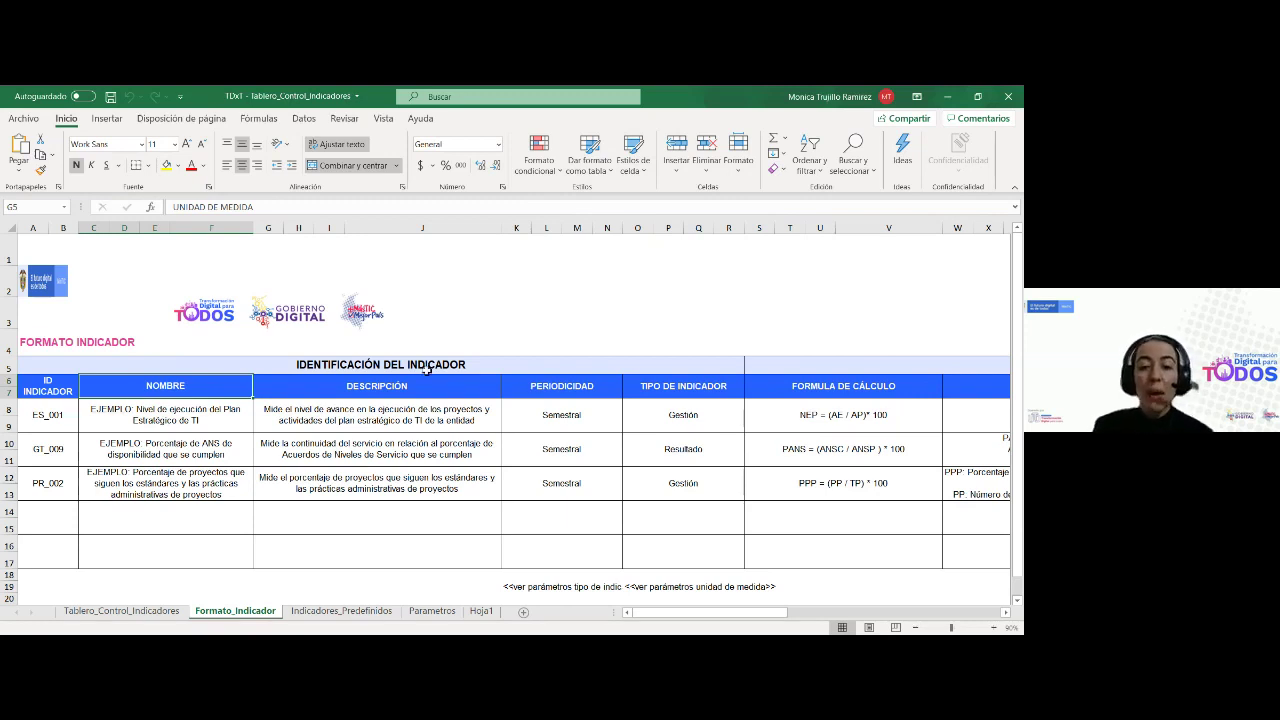
click(570, 385)
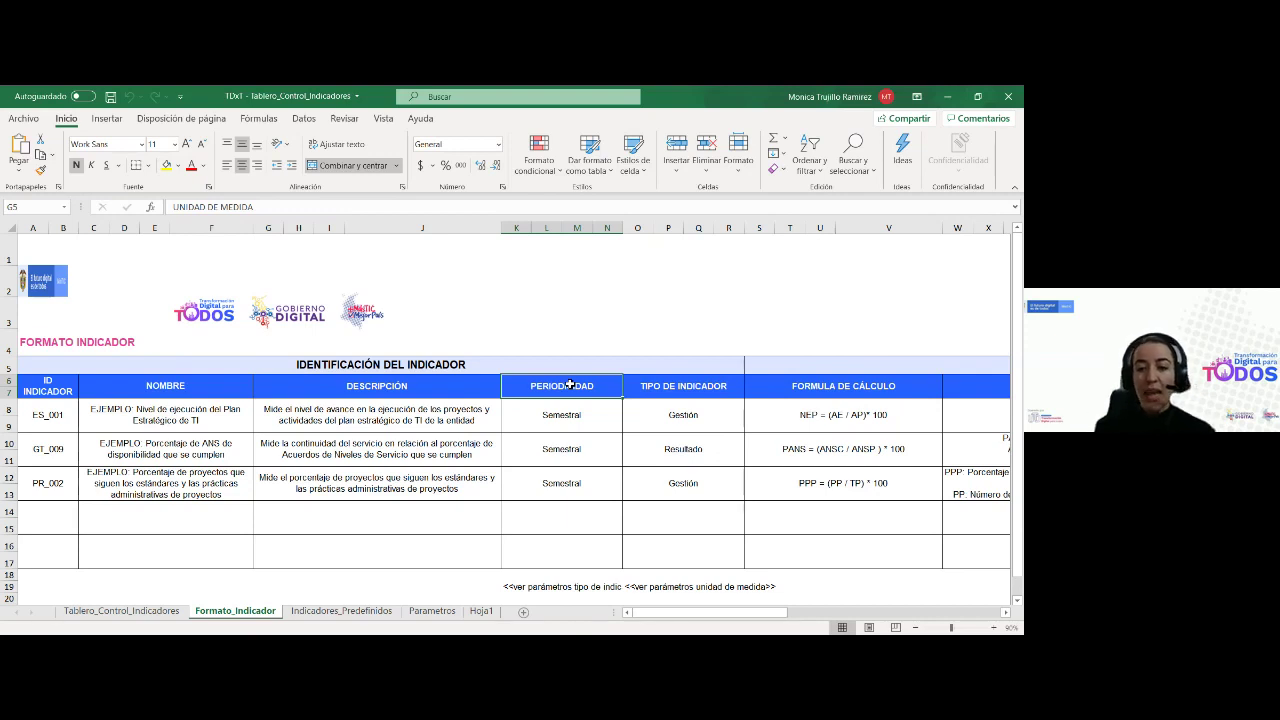
key(Right)
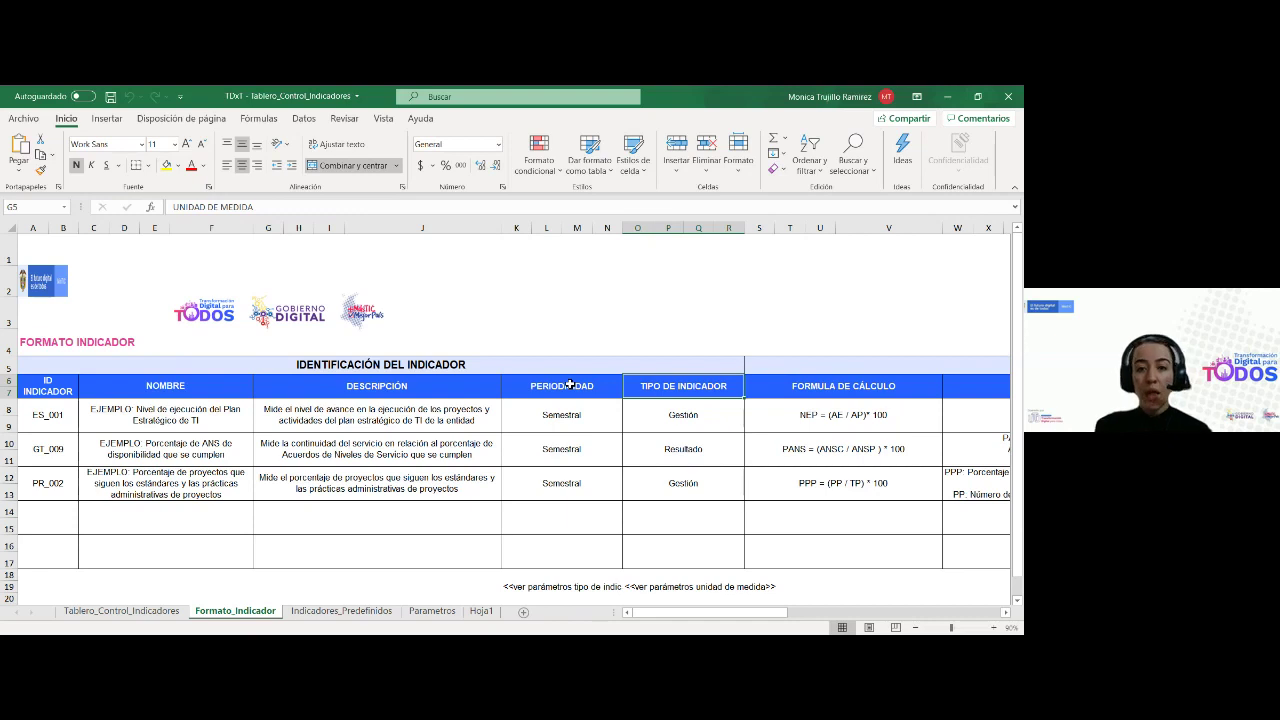
key(Right)
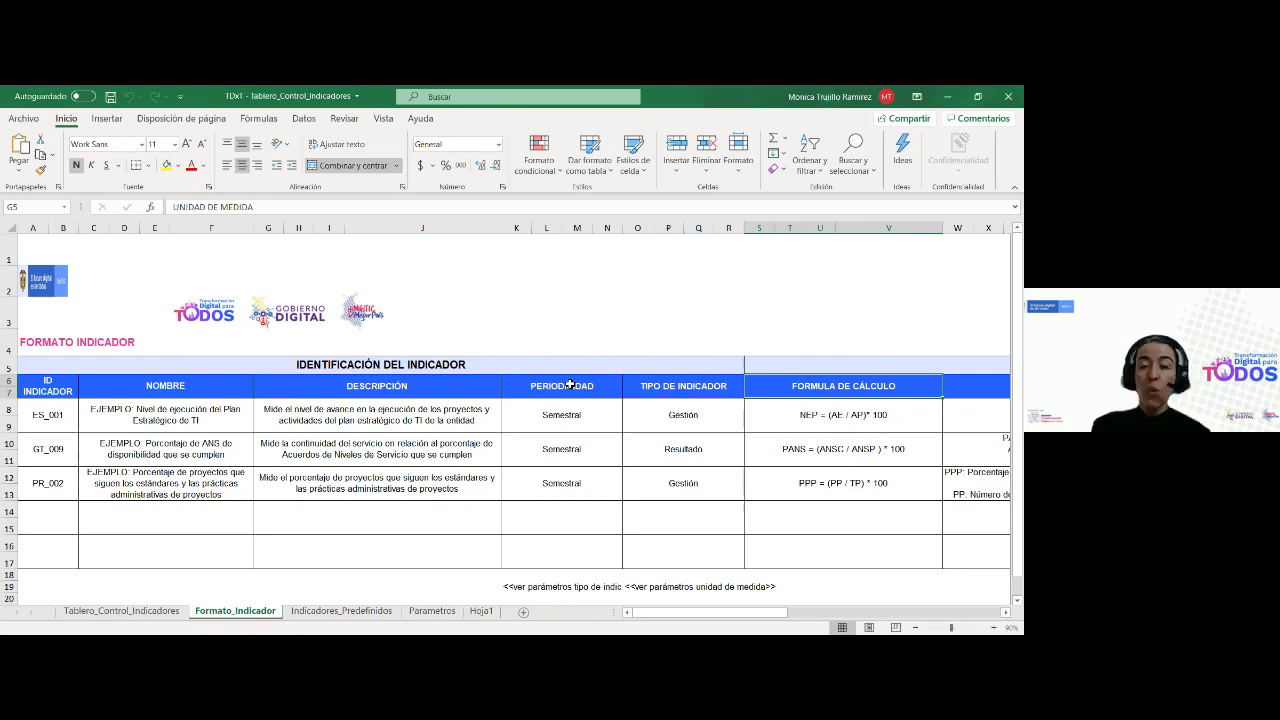
key(Right)
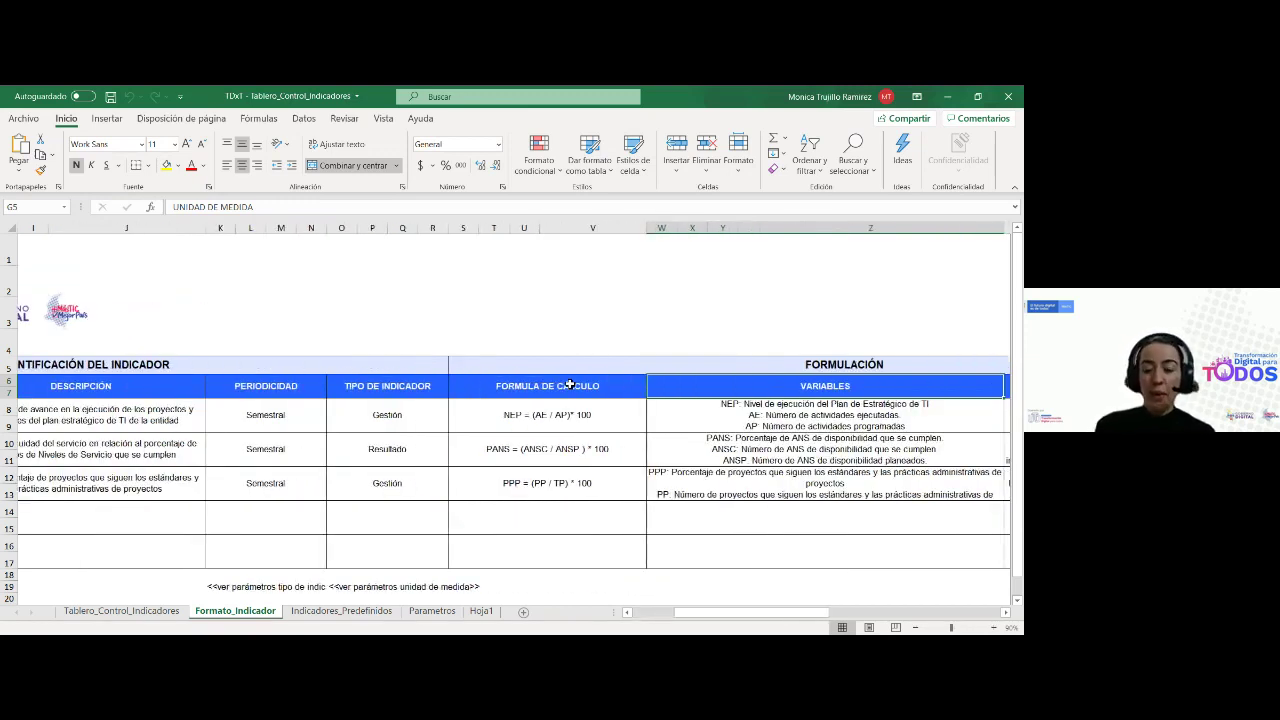
Inspect the NEP variable description and FUENTES cell, then move across to the BUENO range column
key(Down)
key(Right)
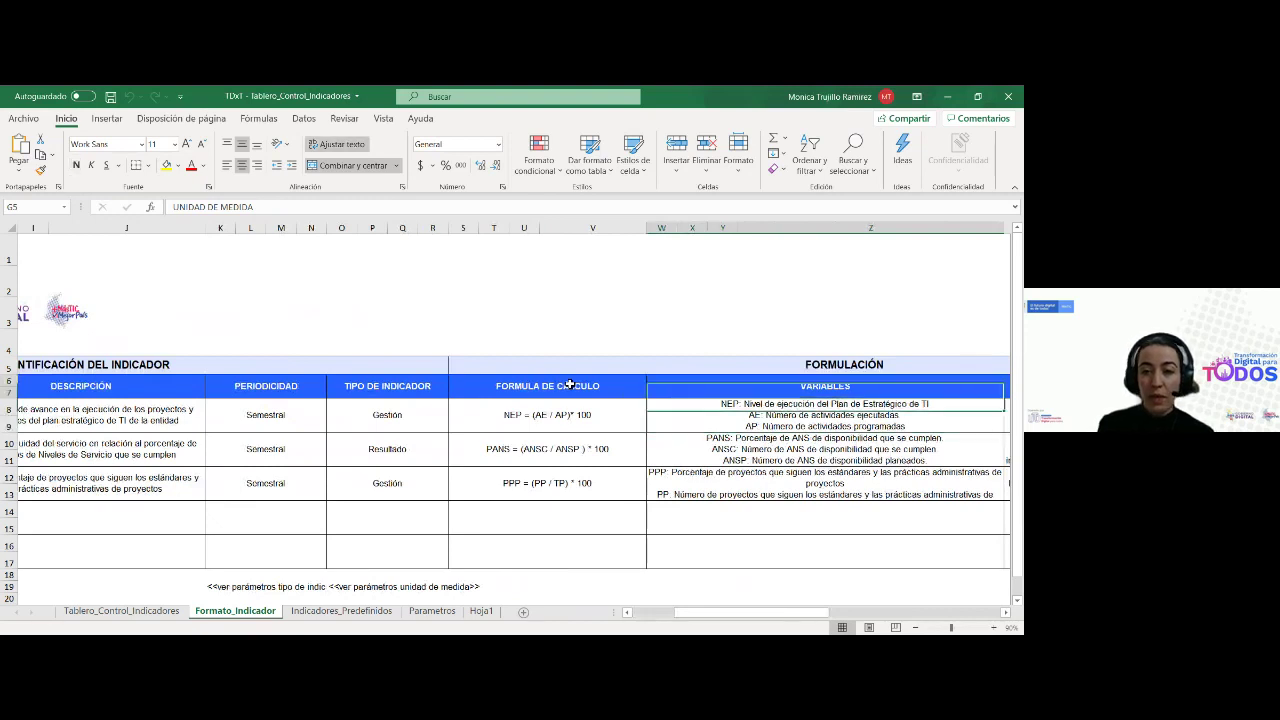
key(Down)
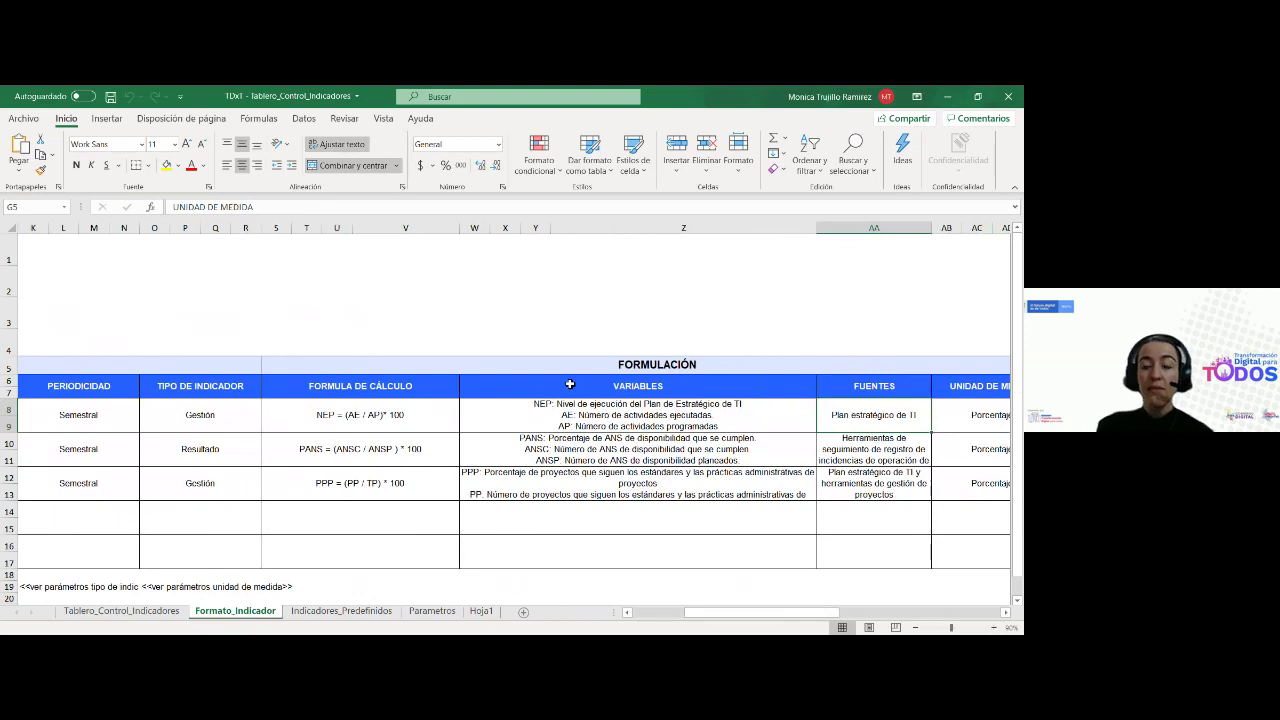
key(Left)
key(Left)
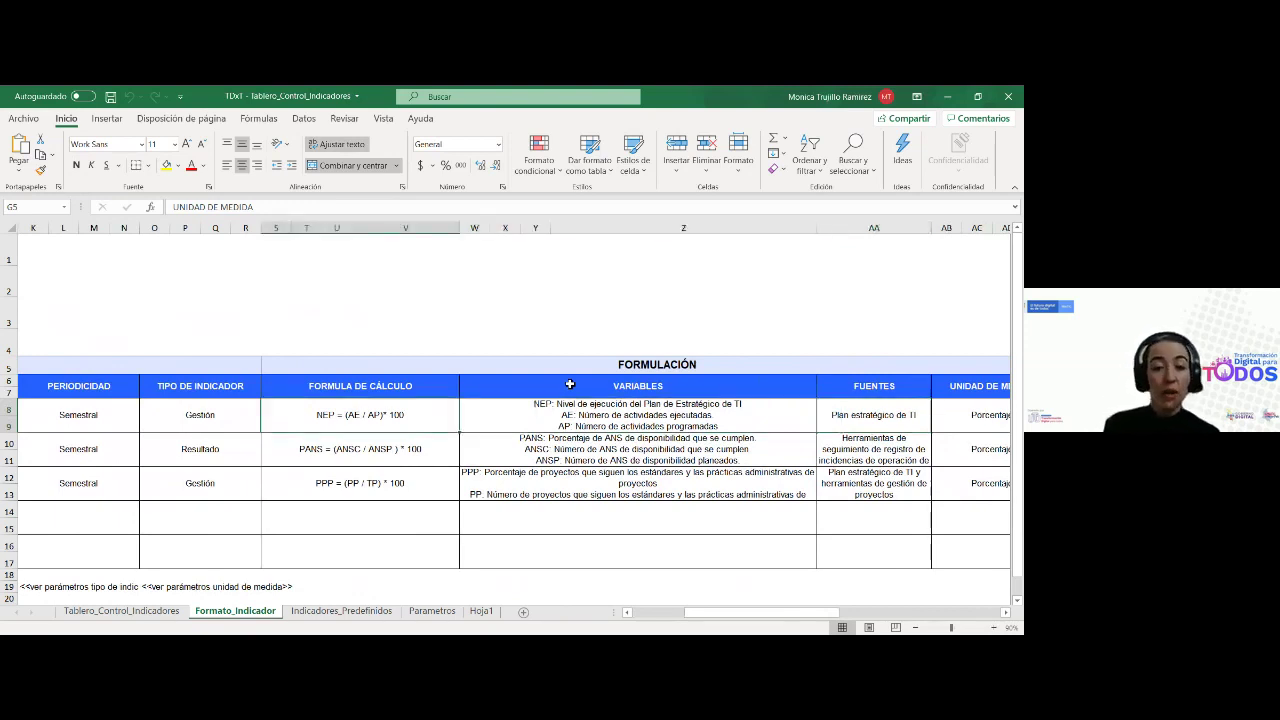
key(Right)
key(Right)
key(Right)
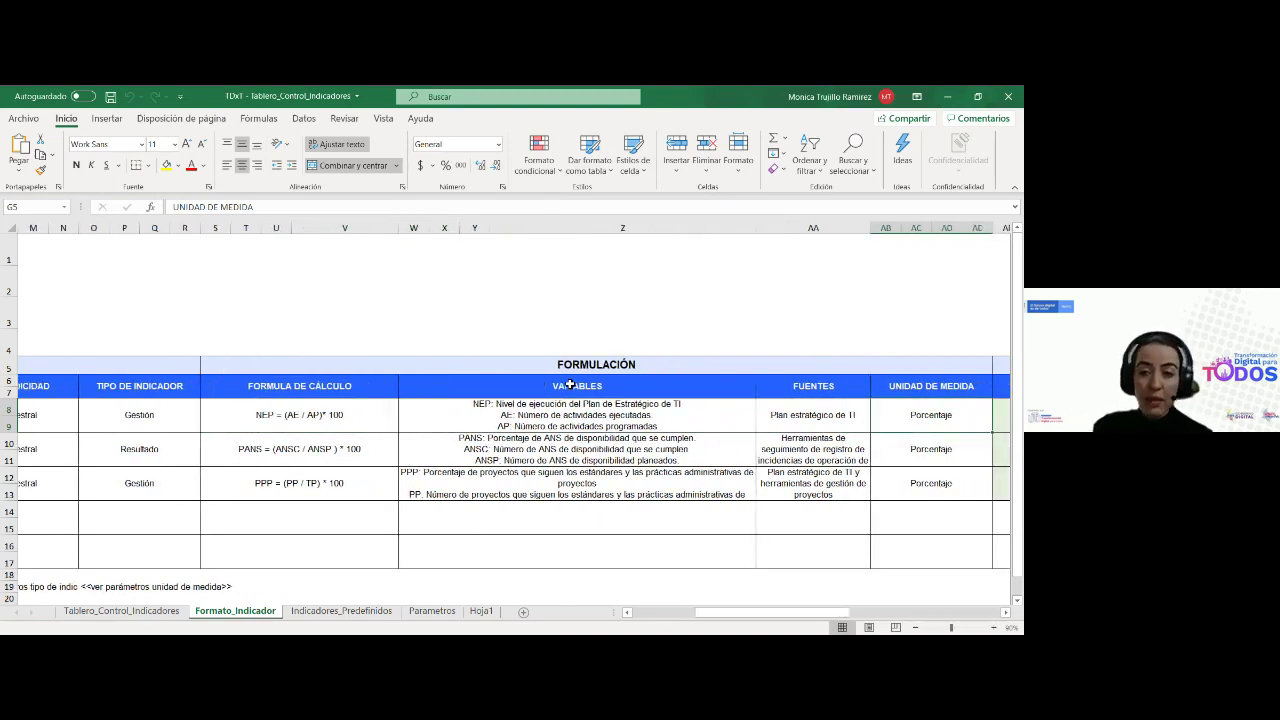
key(Right)
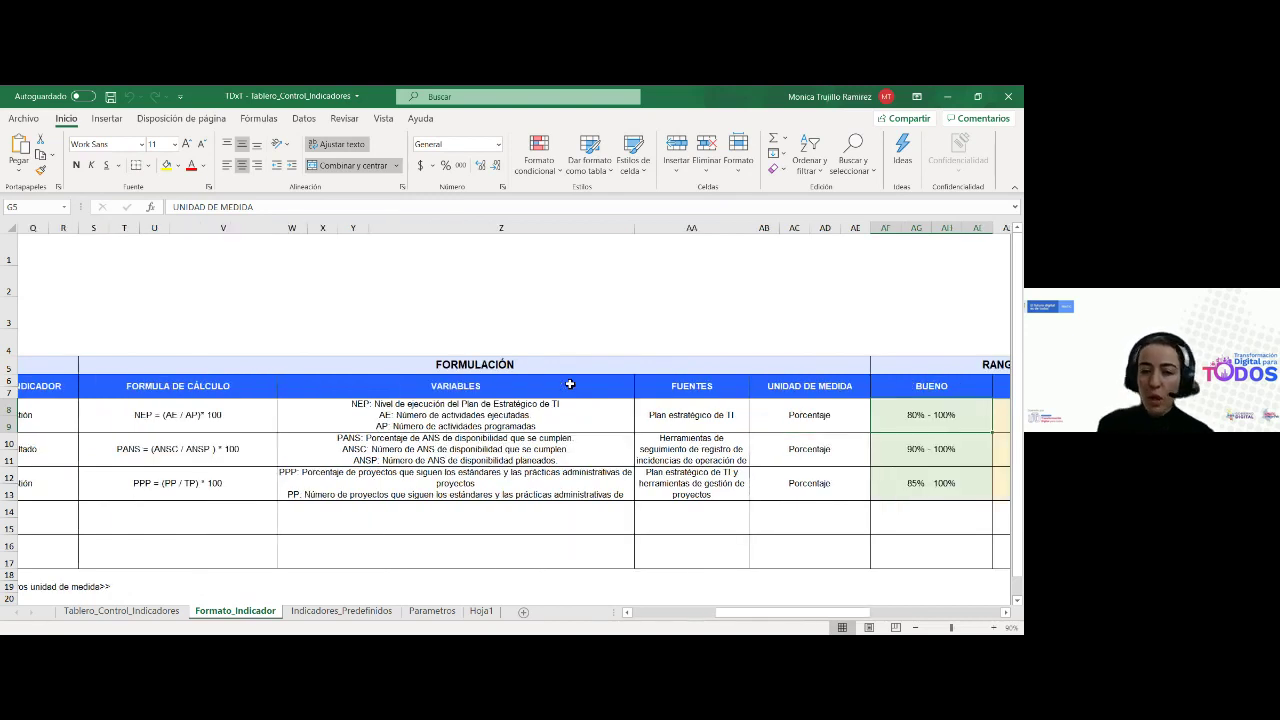
Check the Parametros sheet, then review Formato_Indicador's Porcentaje unit and BUENO and MALO ranges
click(437, 612)
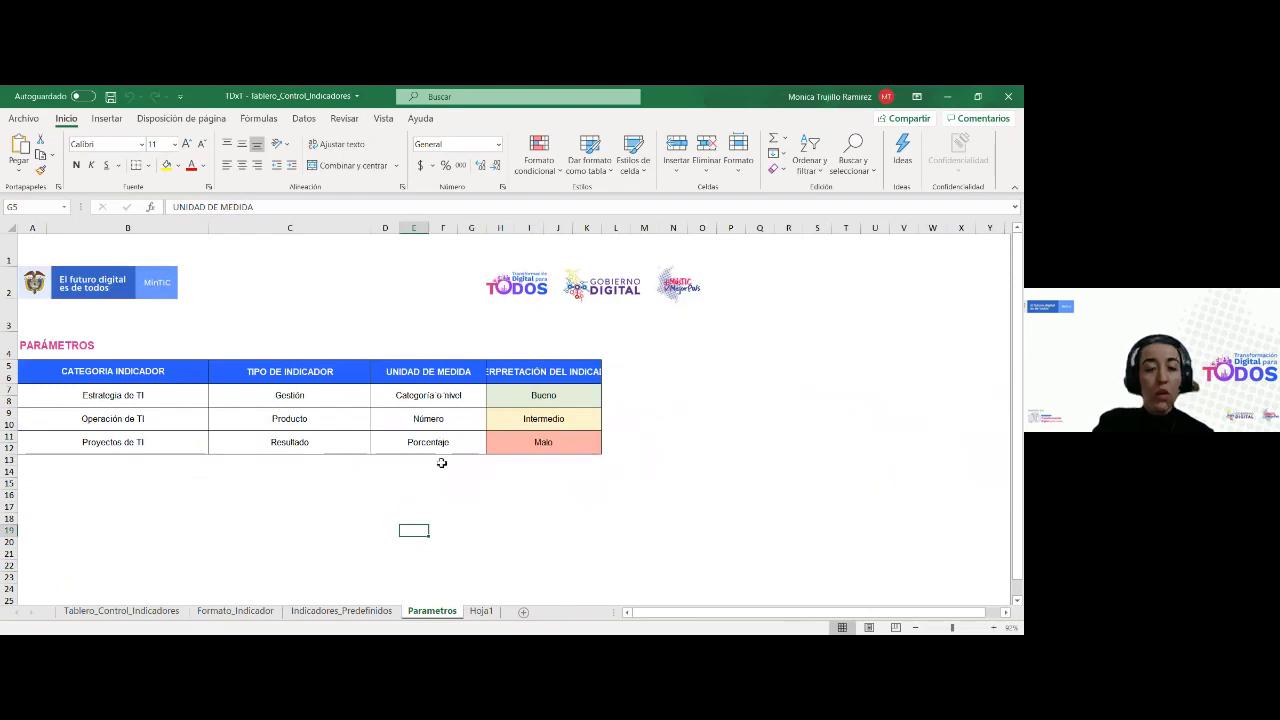
click(245, 612)
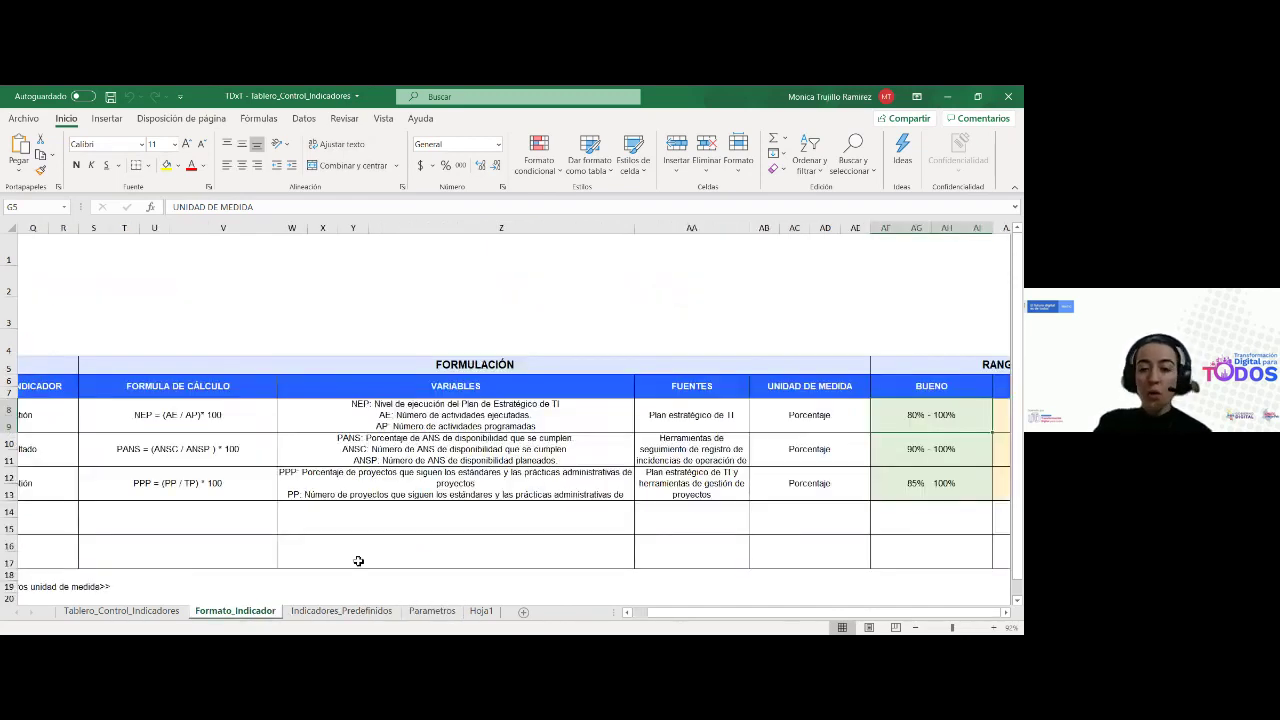
click(809, 414)
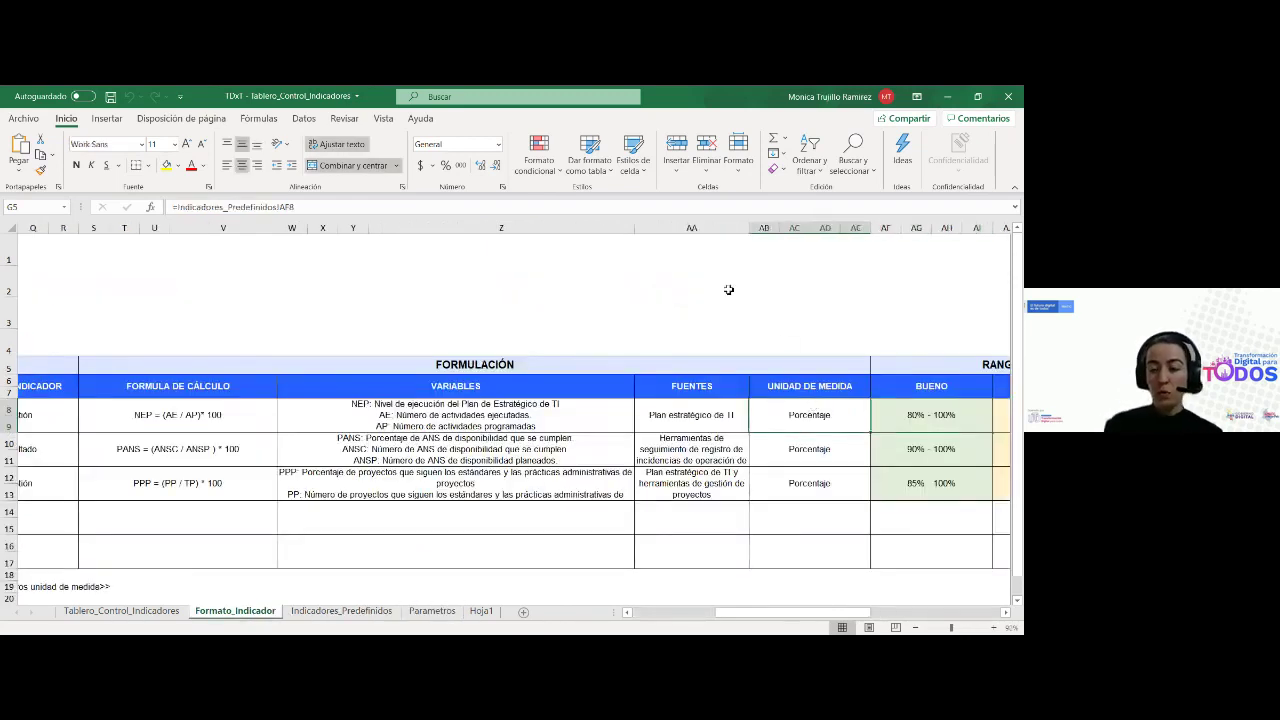
key(Right)
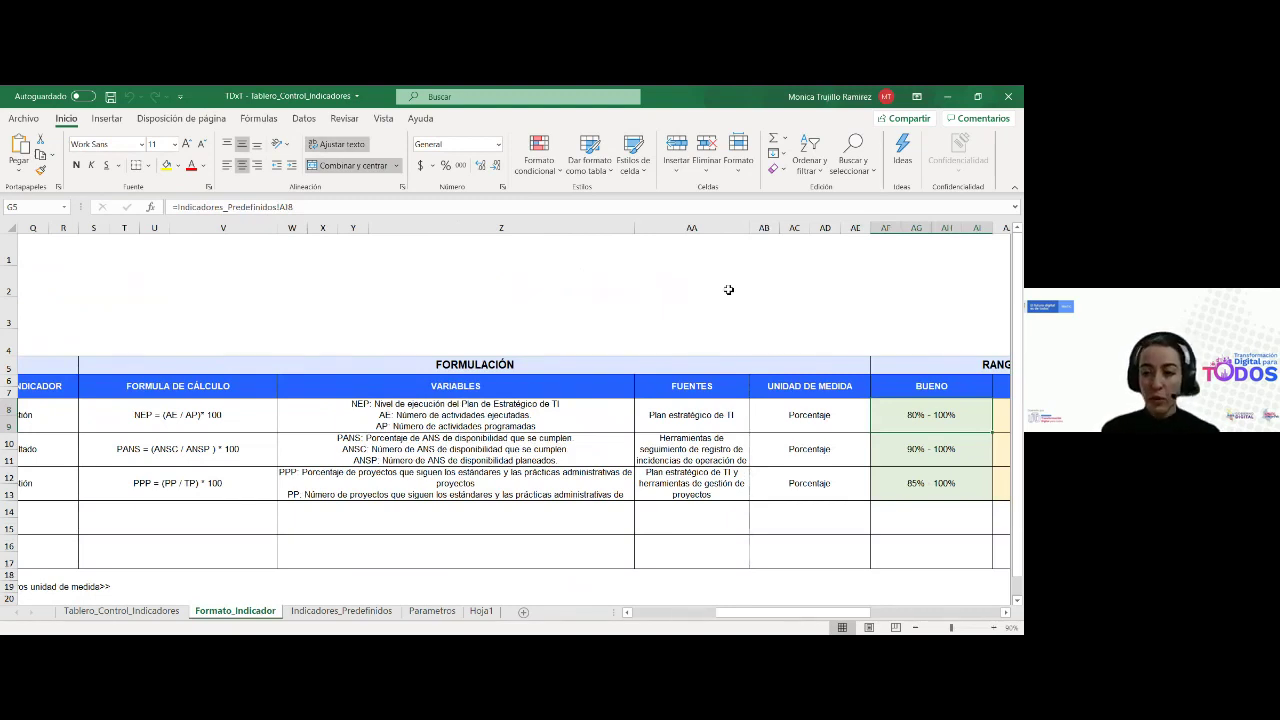
key(Right)
key(Right)
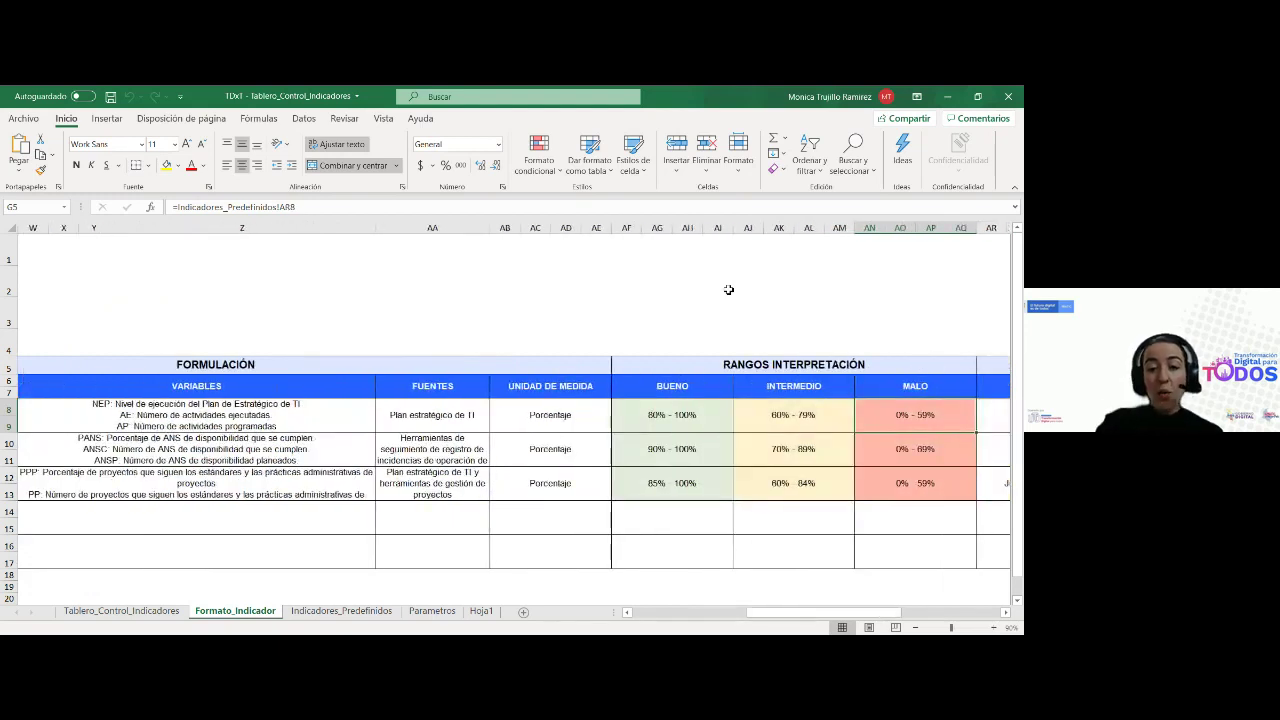
click(772, 363)
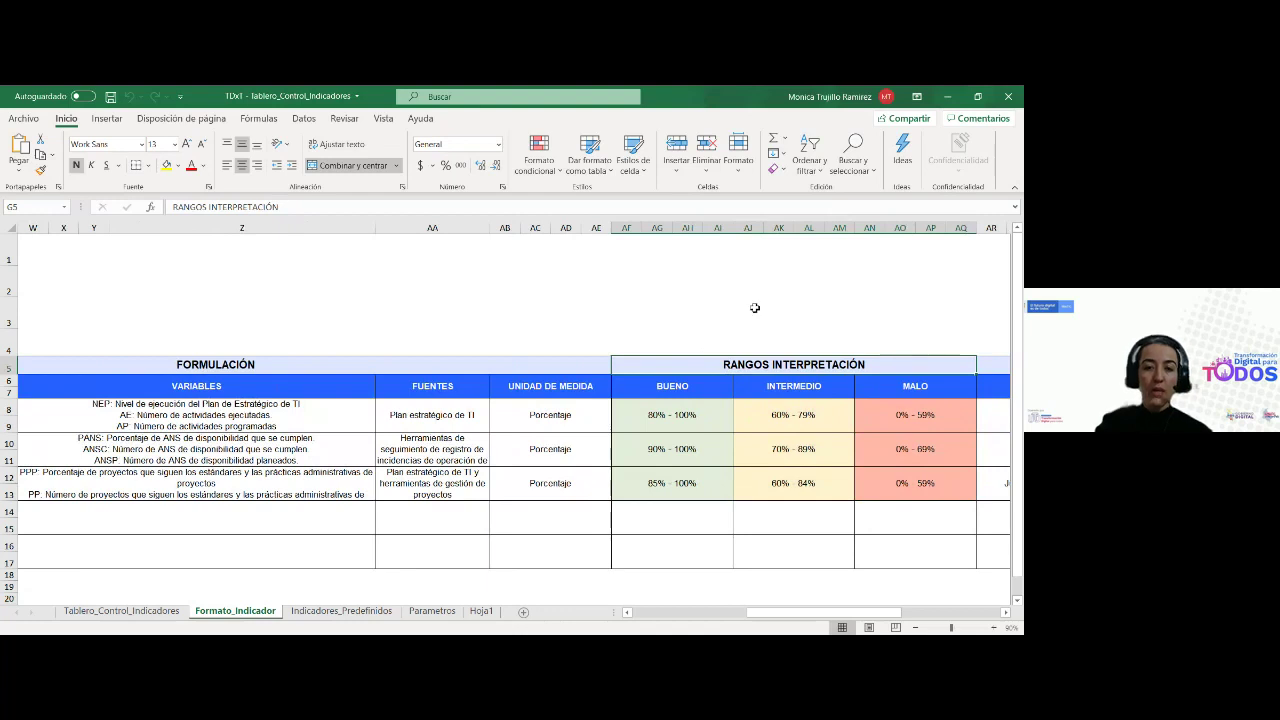
click(672, 388)
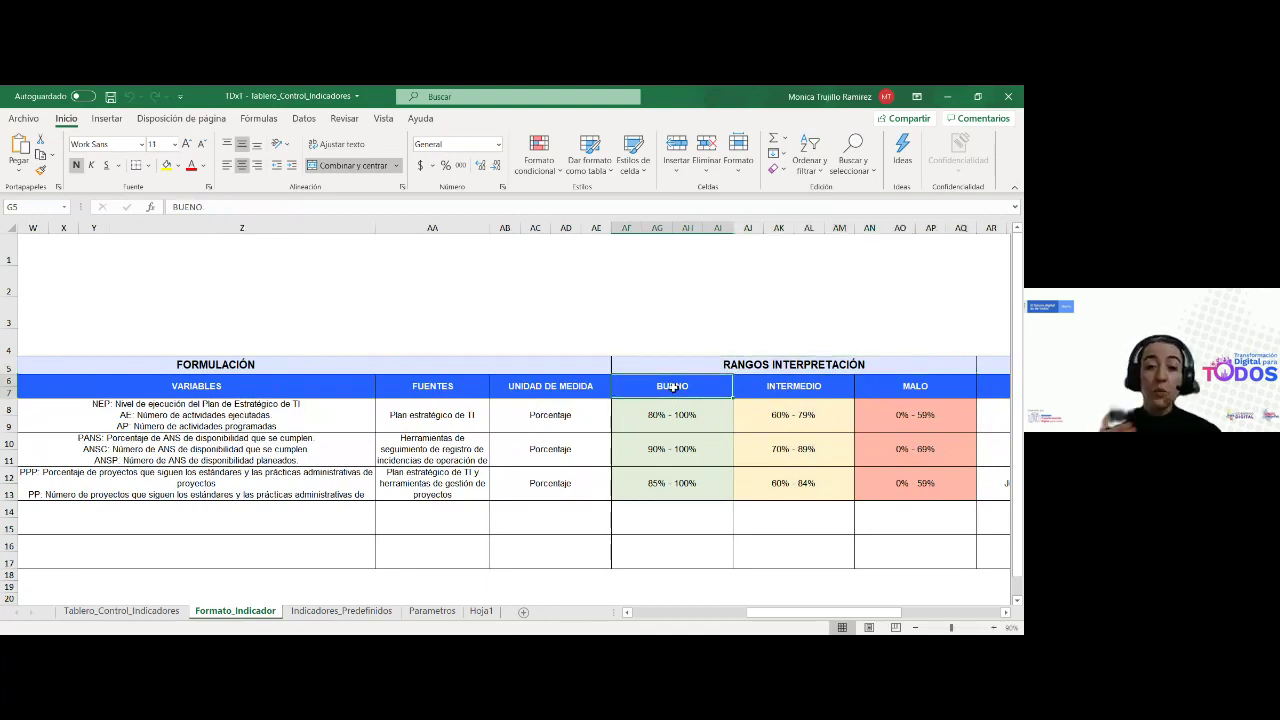
click(768, 390)
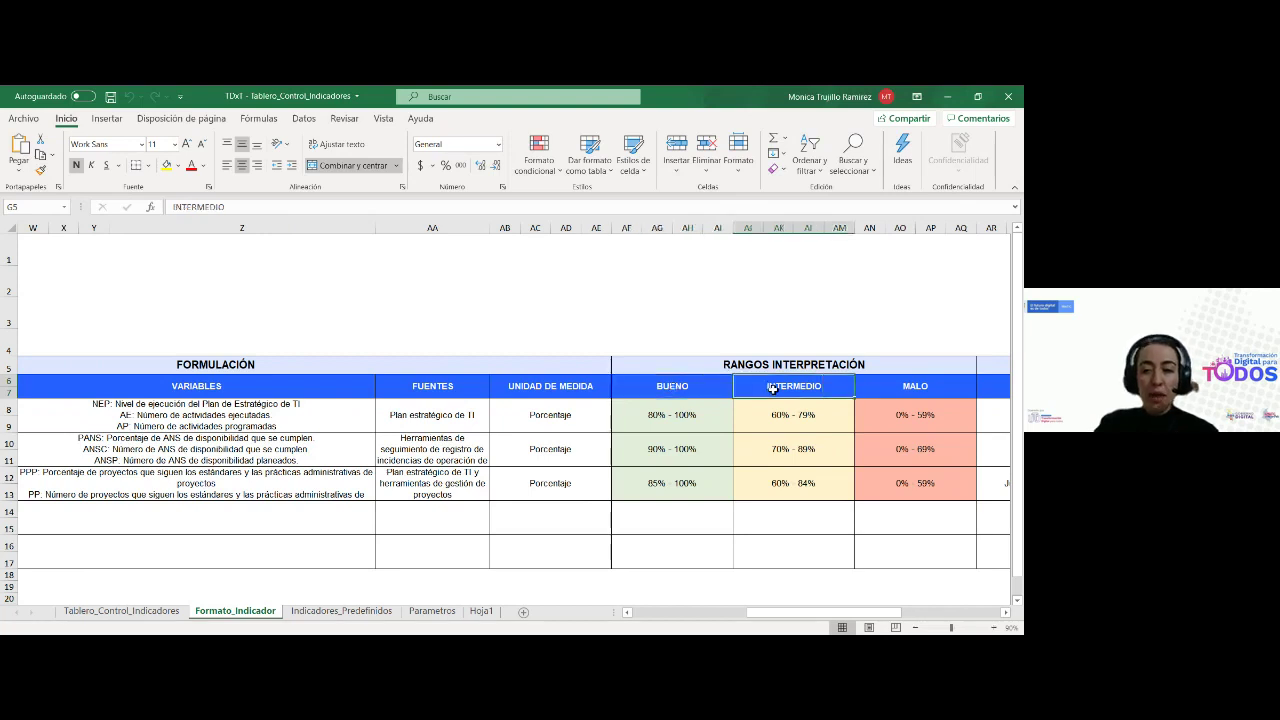
click(902, 392)
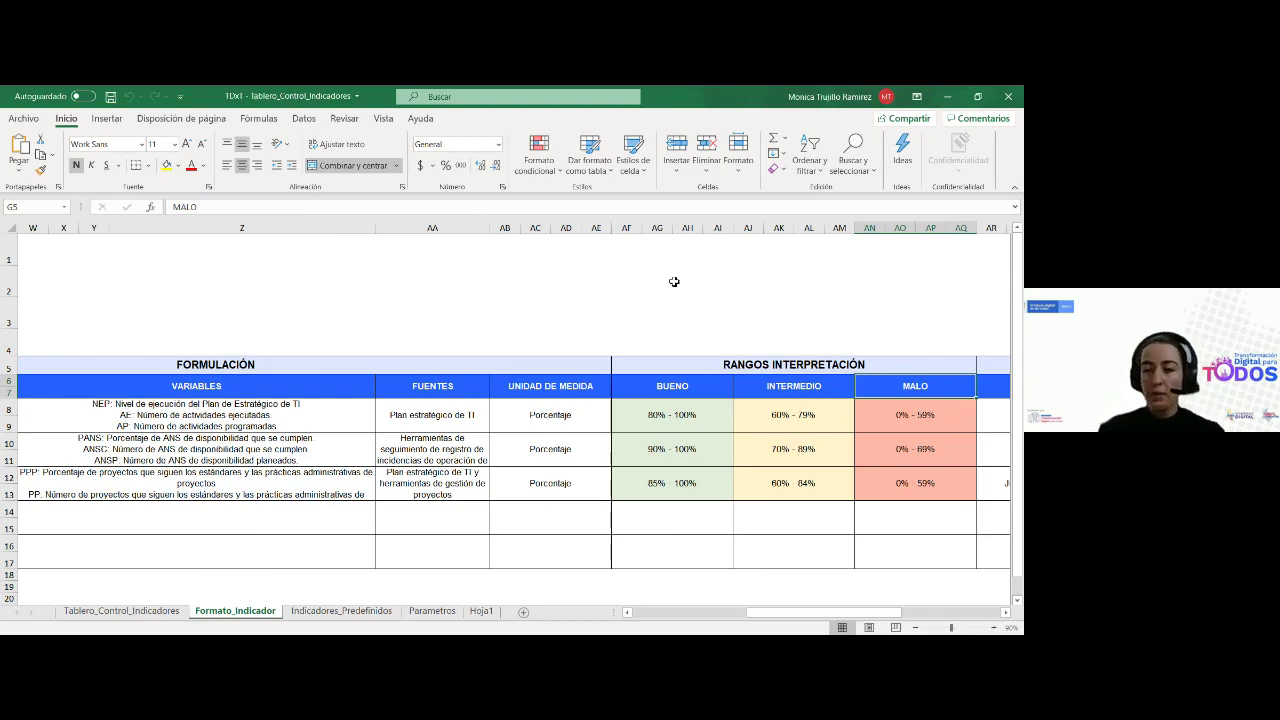
Move across the CORREO, LINEA BASE and META PERIODO columns to FECHA MEDICION
key(Right)
key(Right)
key(Right)
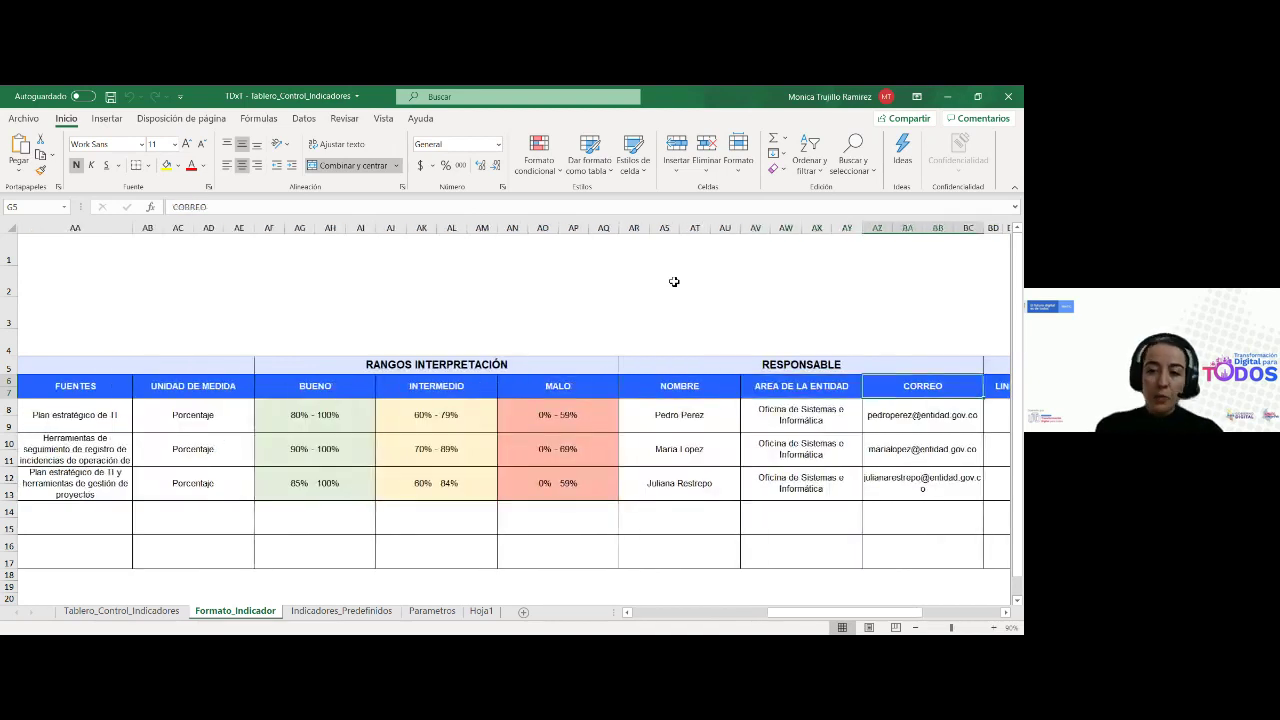
key(Right)
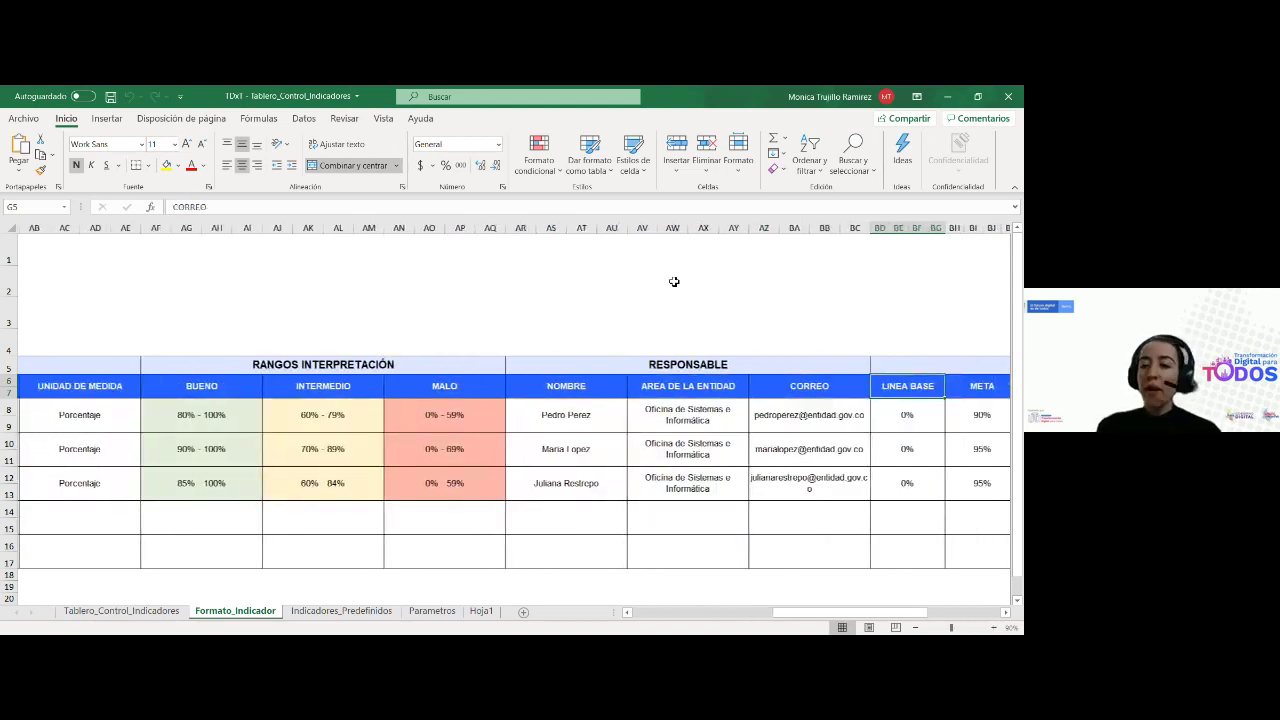
key(Right)
key(Right)
key(Right)
key(Right)
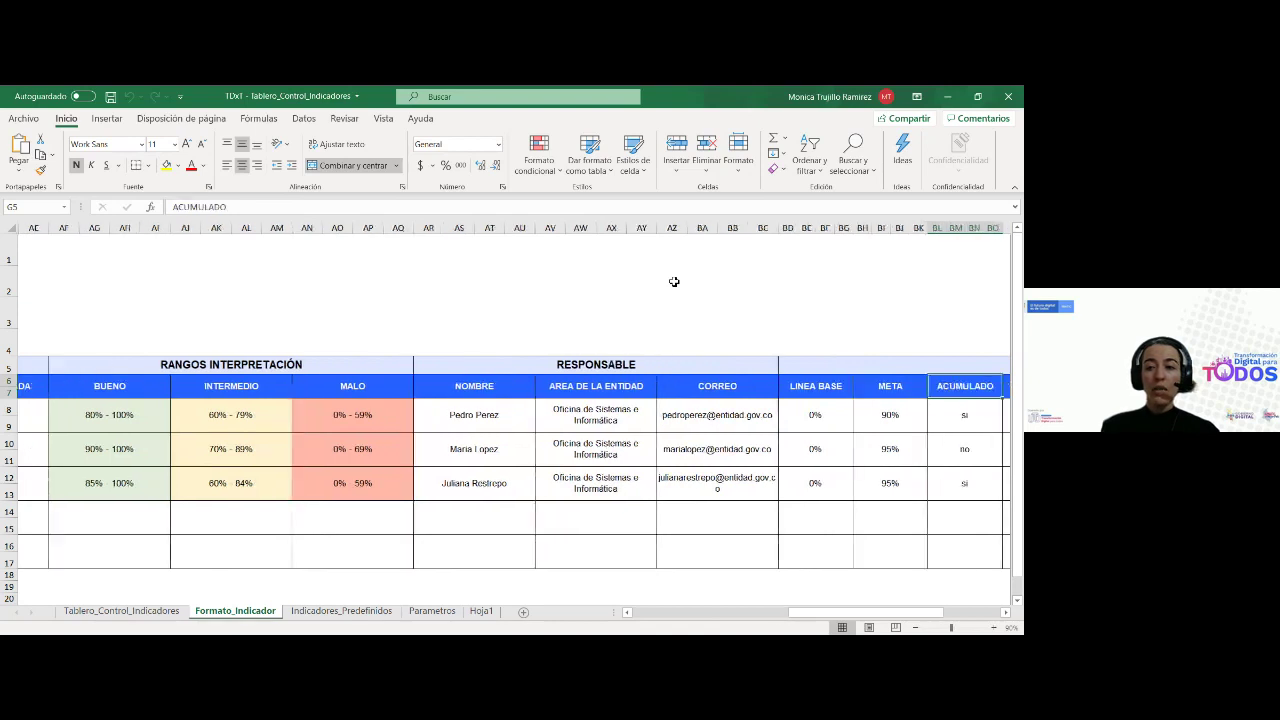
key(Right)
key(Right)
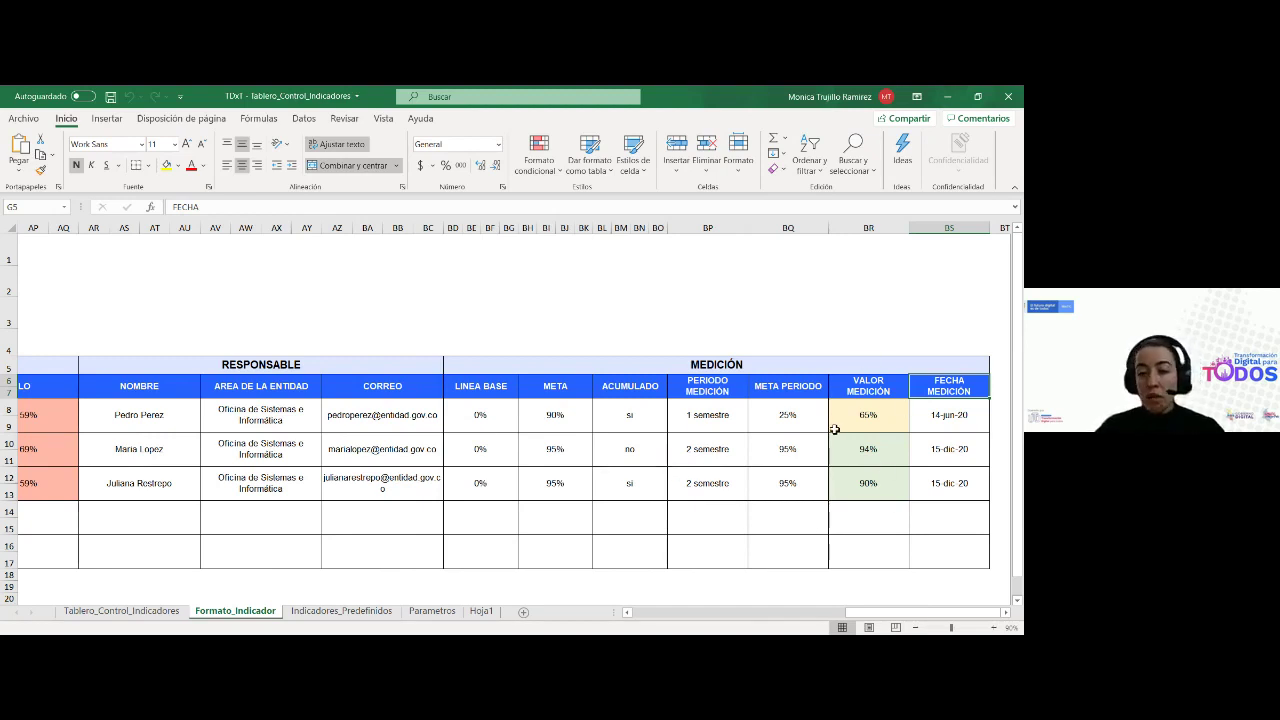
Check the 14-jun-20 measurement date, scroll the sheet back, and open Tablero_Control_Indicadores
click(943, 418)
drag(860, 612, 643, 624)
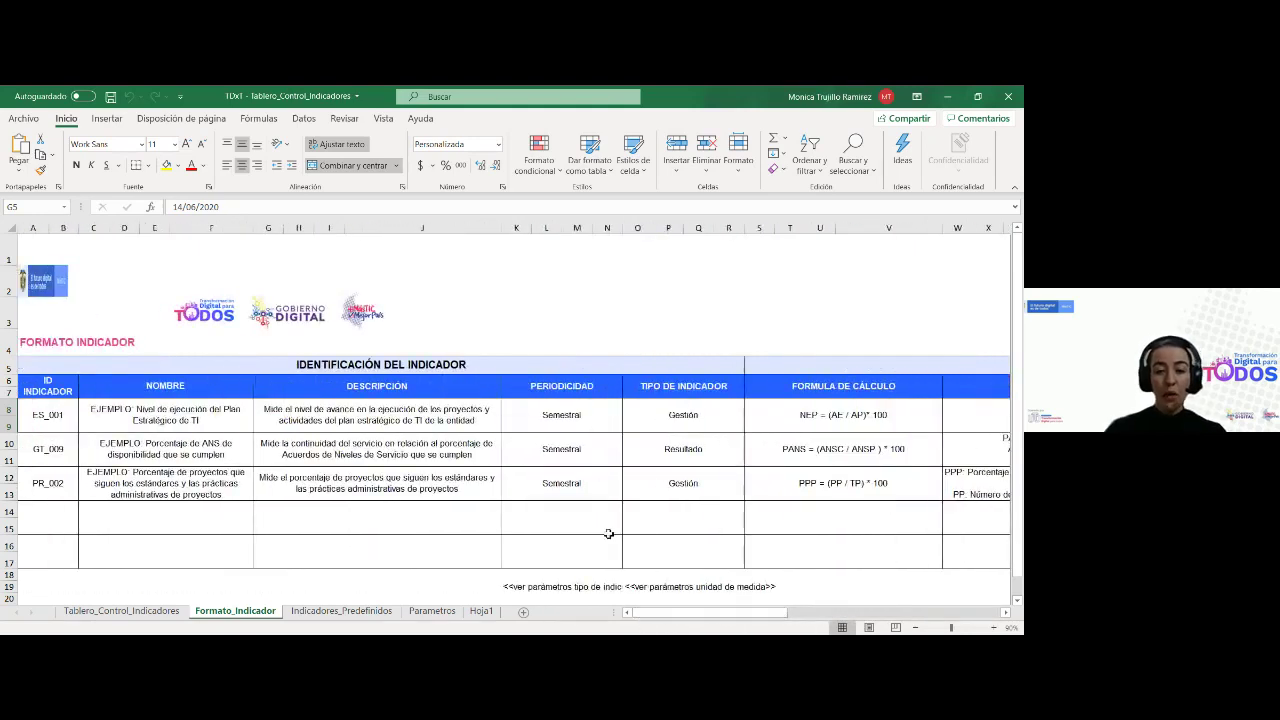
drag(643, 618, 630, 612)
click(121, 611)
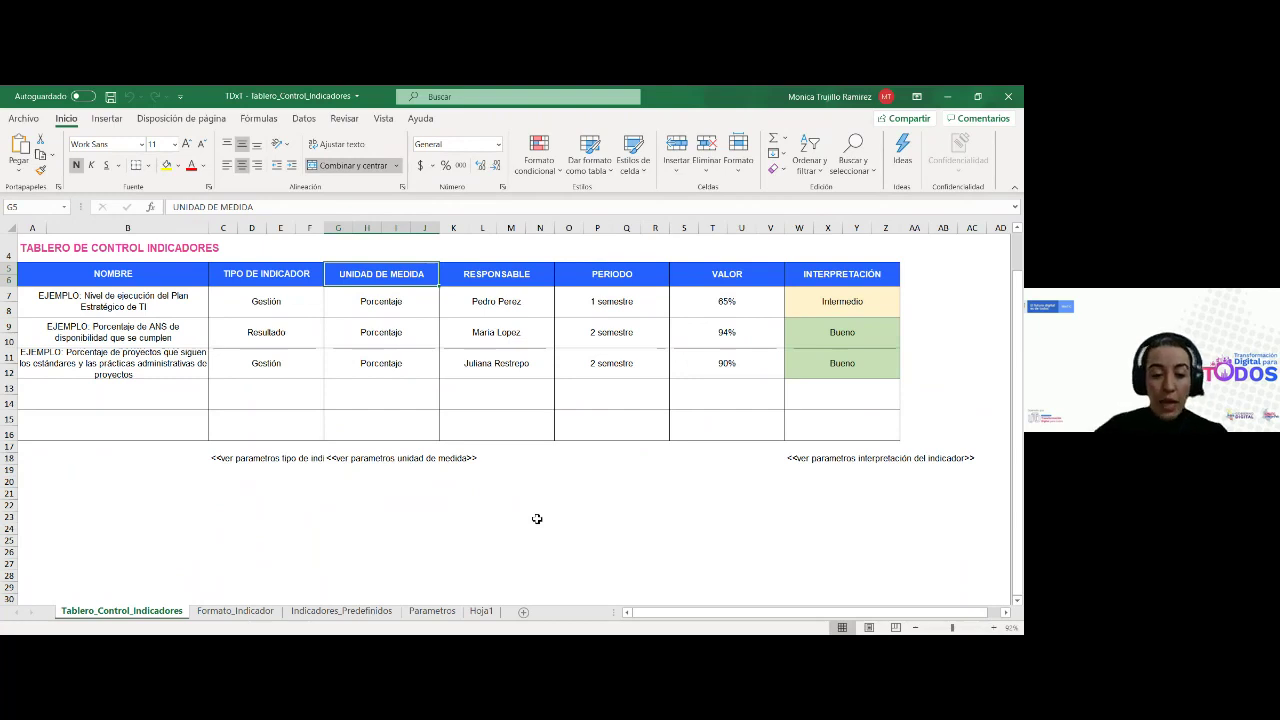
Start the PowerPoint workshop slide show and advance to the IT control dashboard example case slide
click(235, 611)
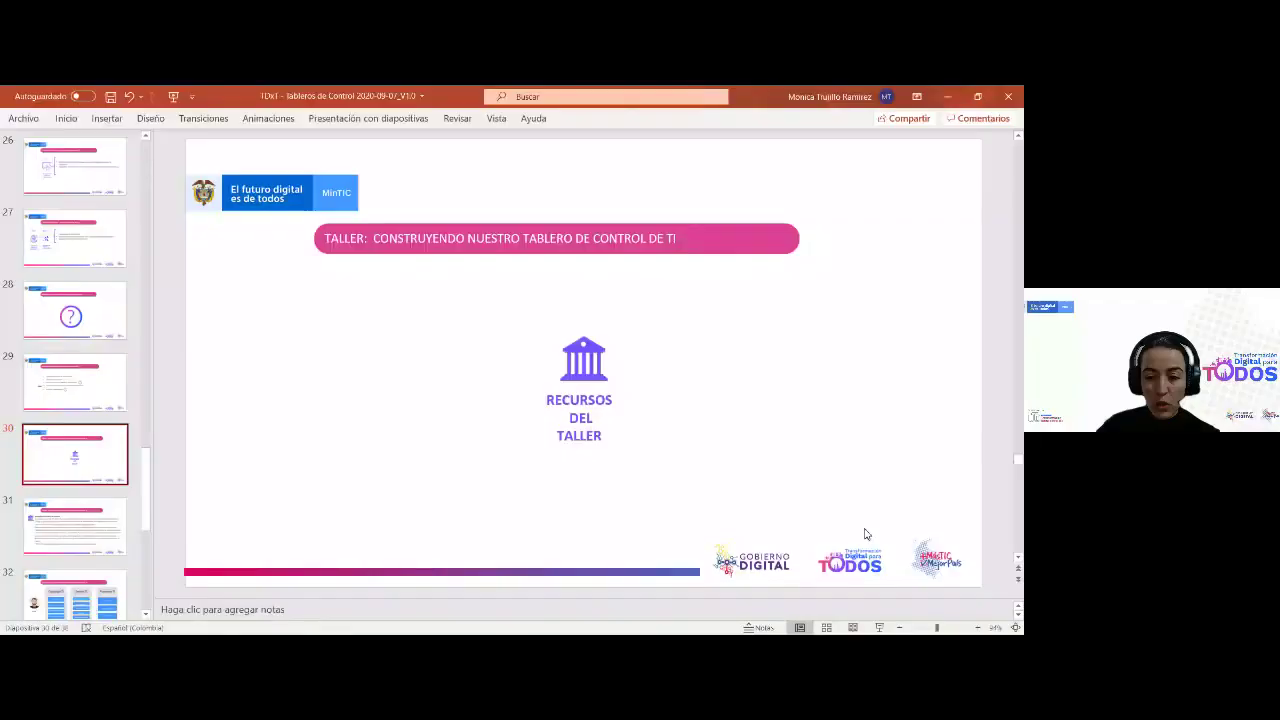
click(879, 627)
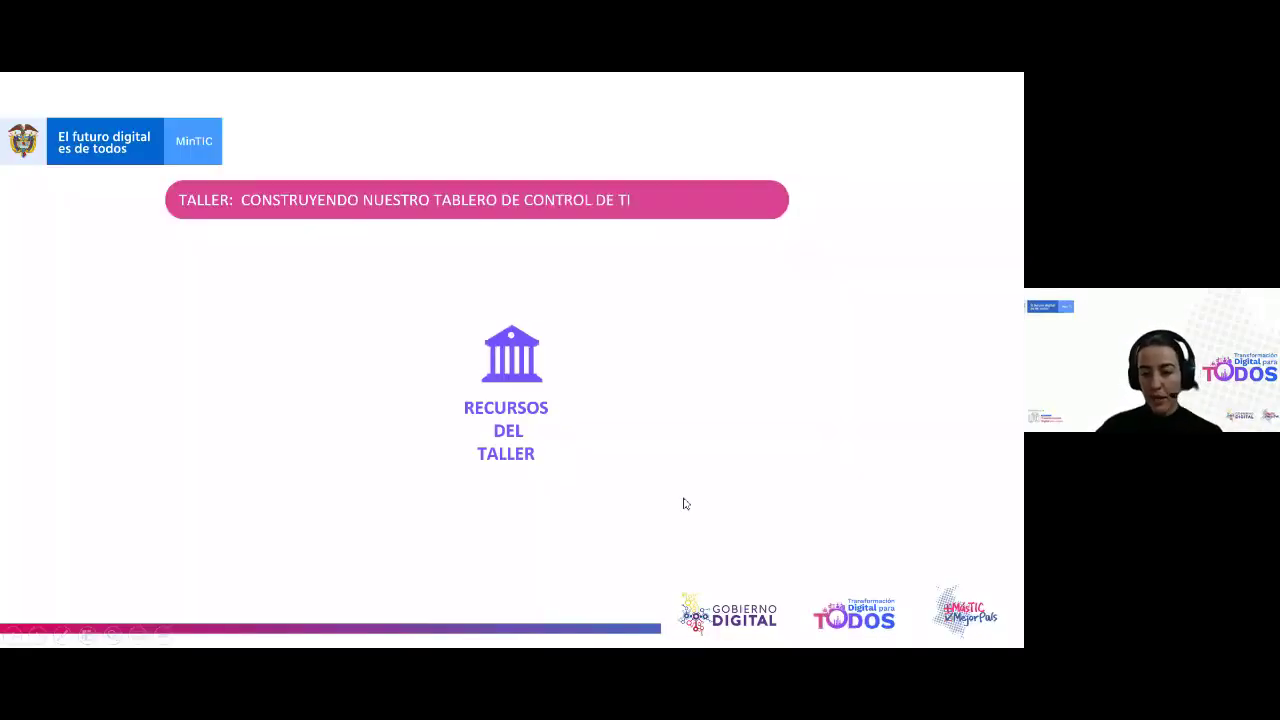
click(684, 503)
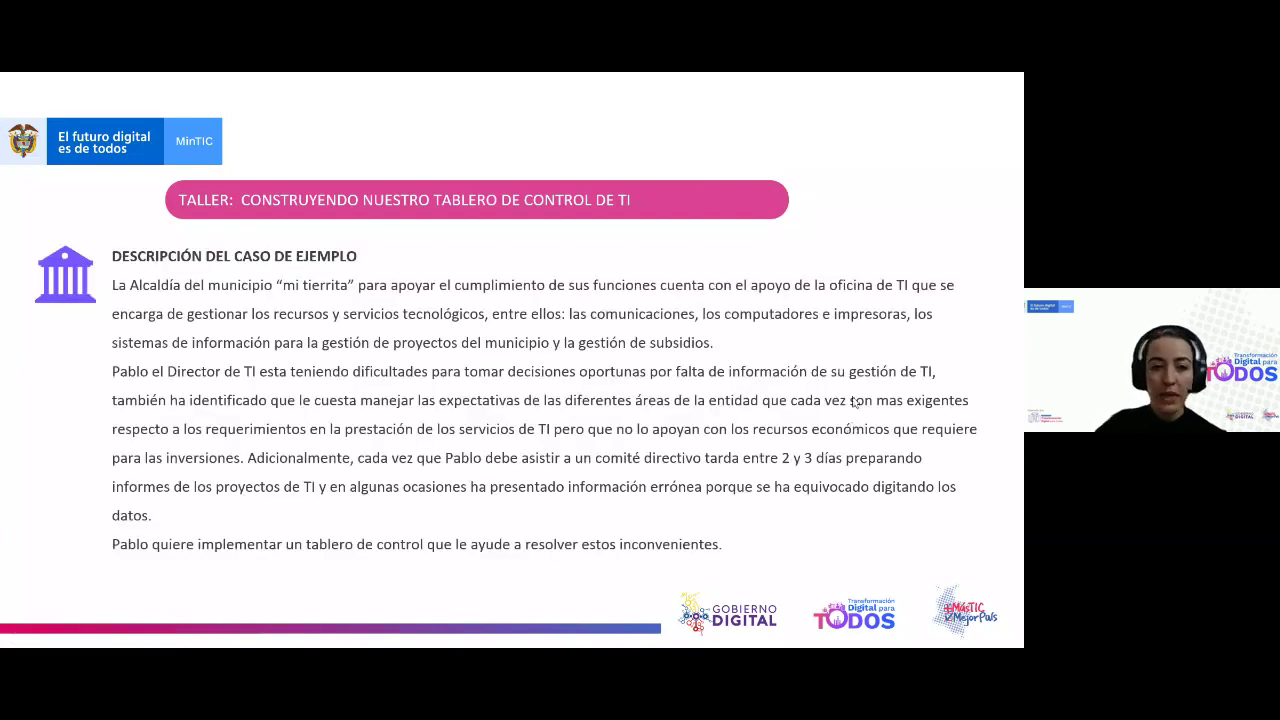
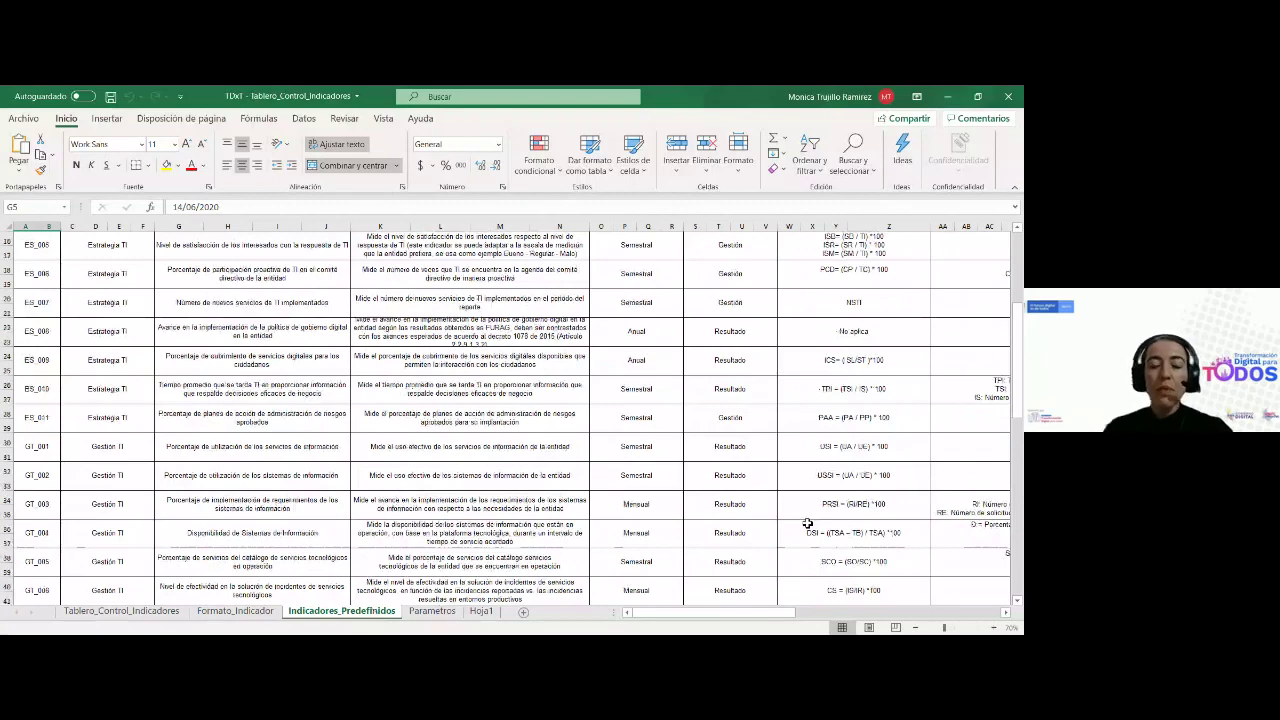
Select indicator ES_001 on Indicadores_Predefinidos and zoom the sheet in two steps
scroll(480, 410, up, 5)
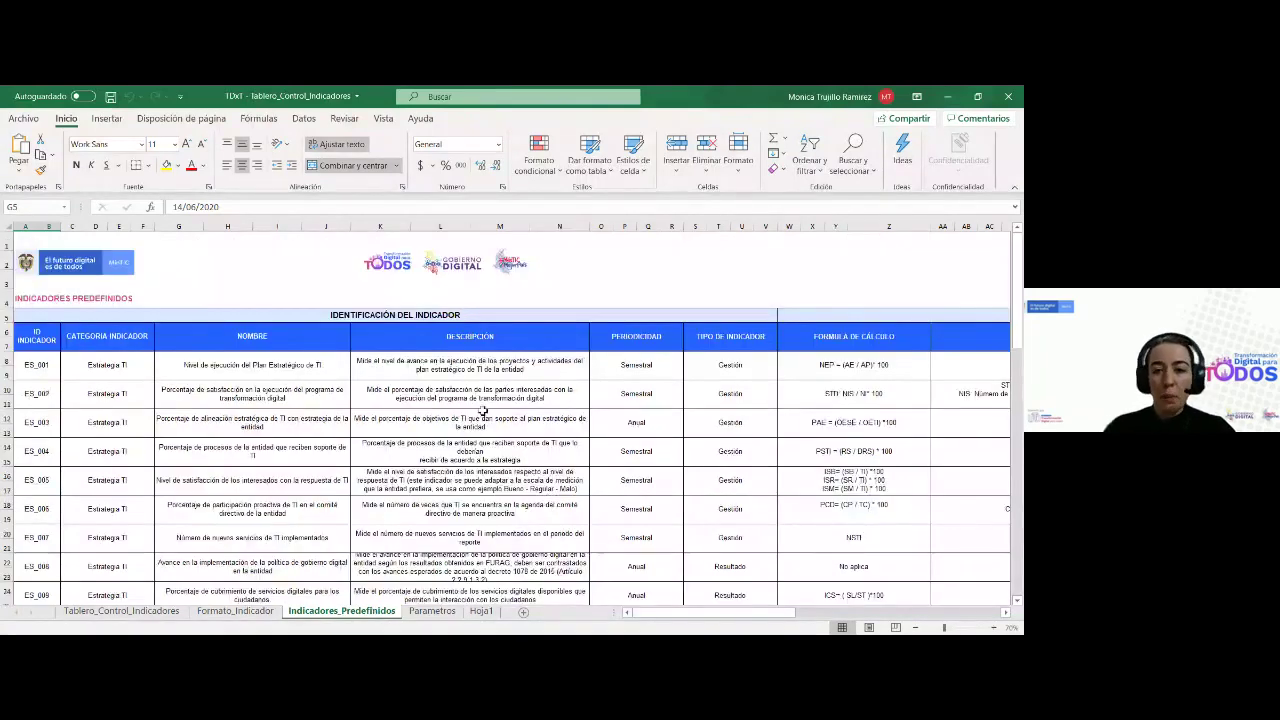
click(32, 369)
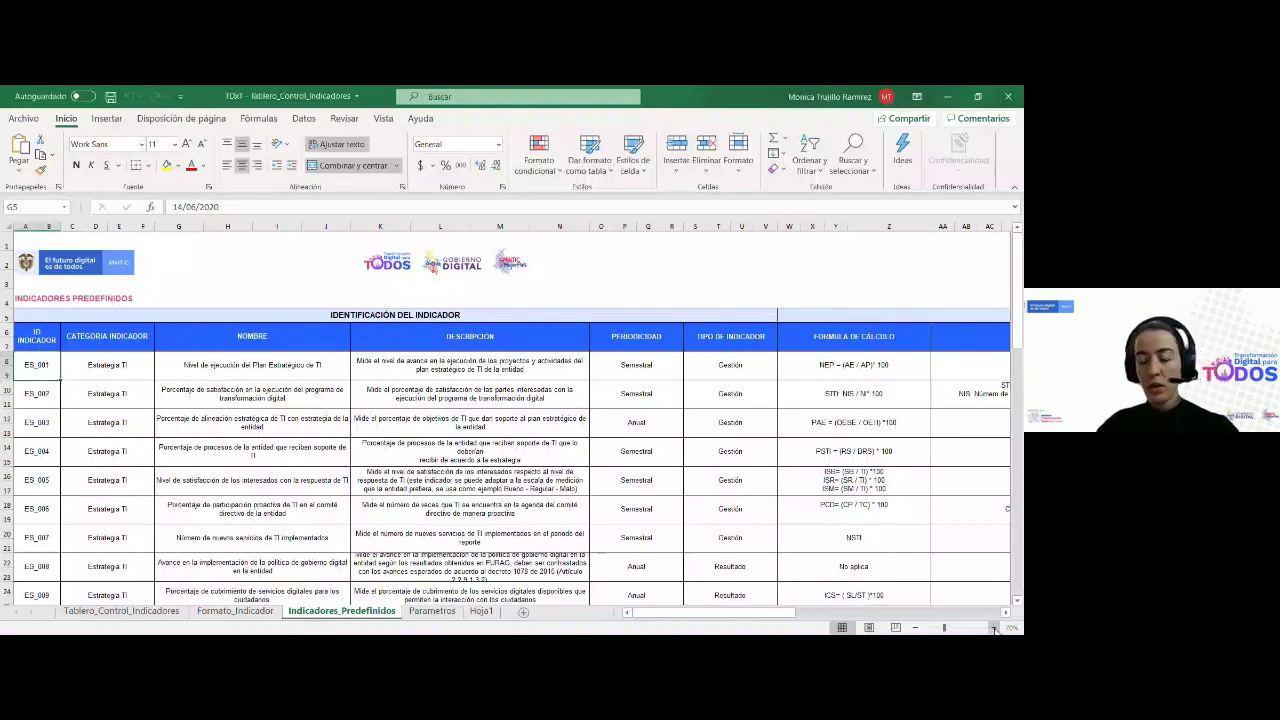
click(993, 628)
click(995, 628)
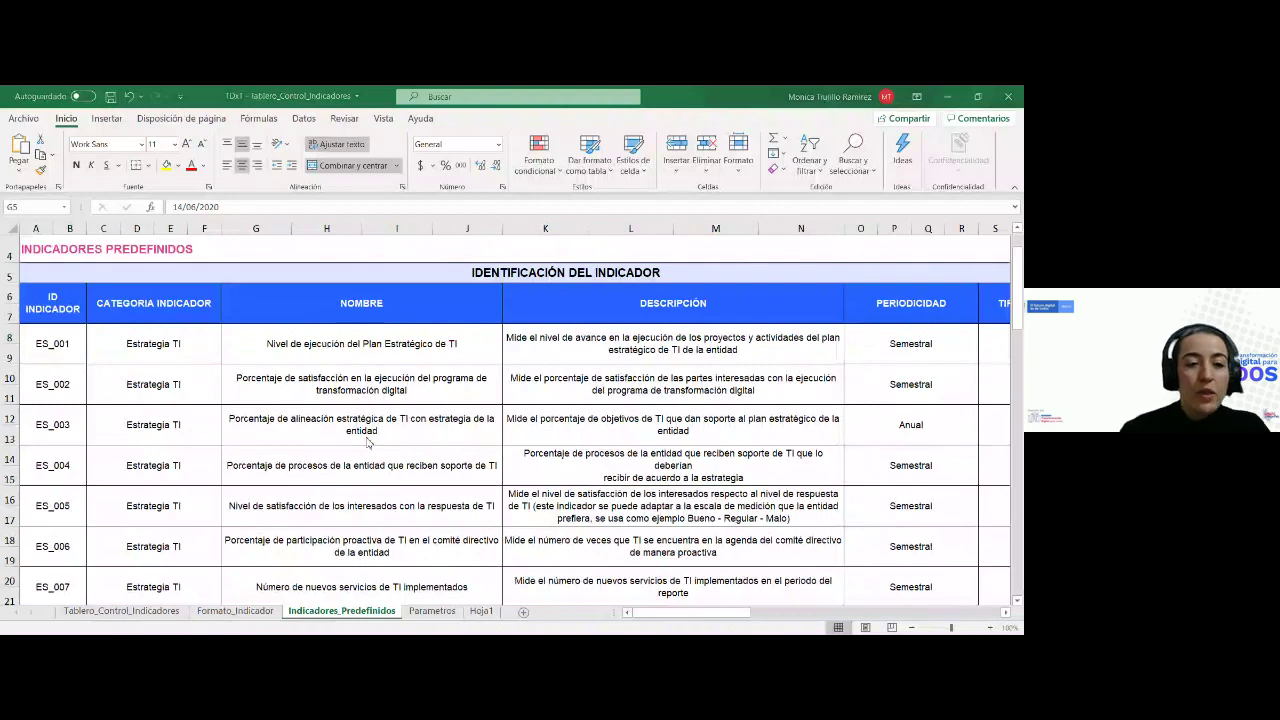
Review ES_001's name, description, periodicity, type, calculation formula and variables
click(268, 338)
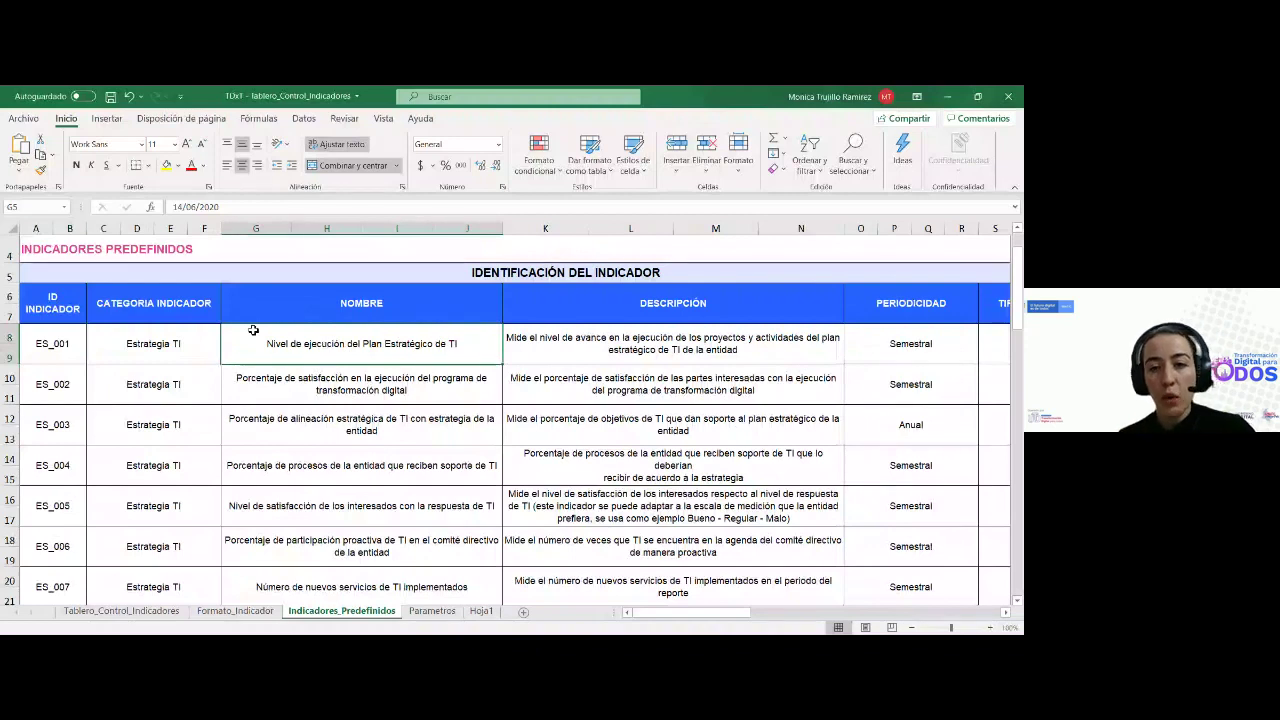
key(Right)
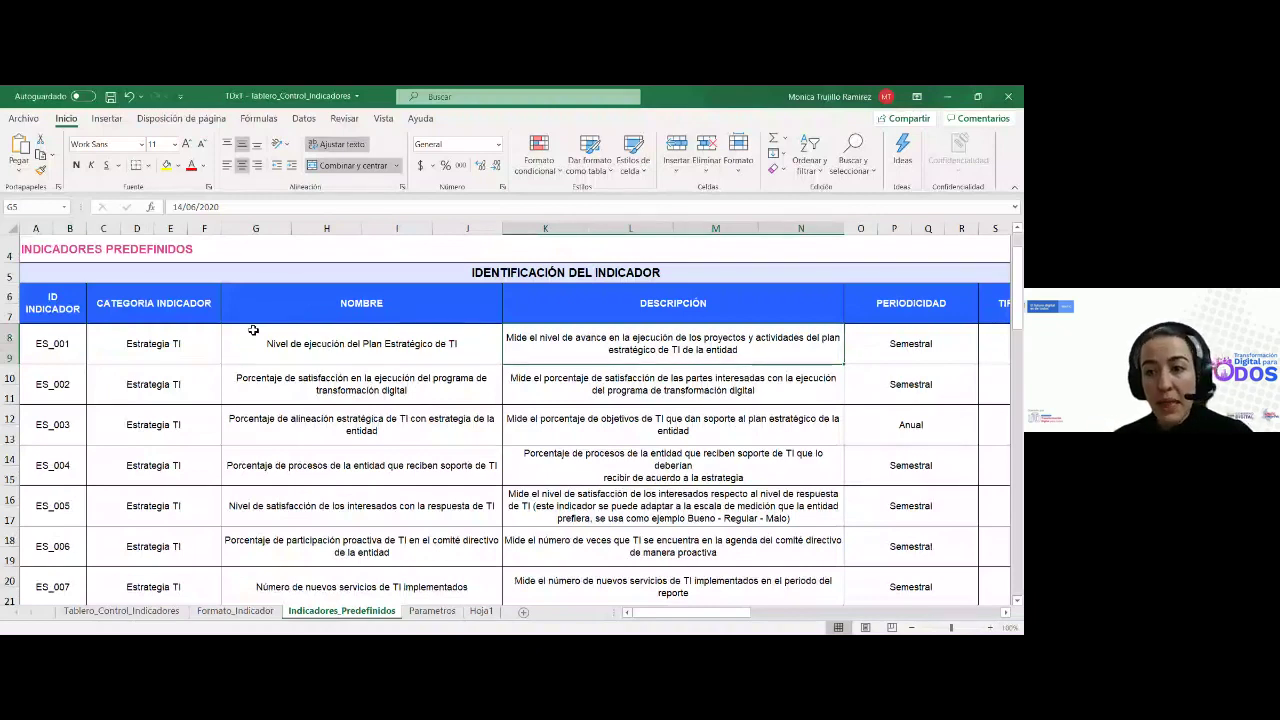
key(Right)
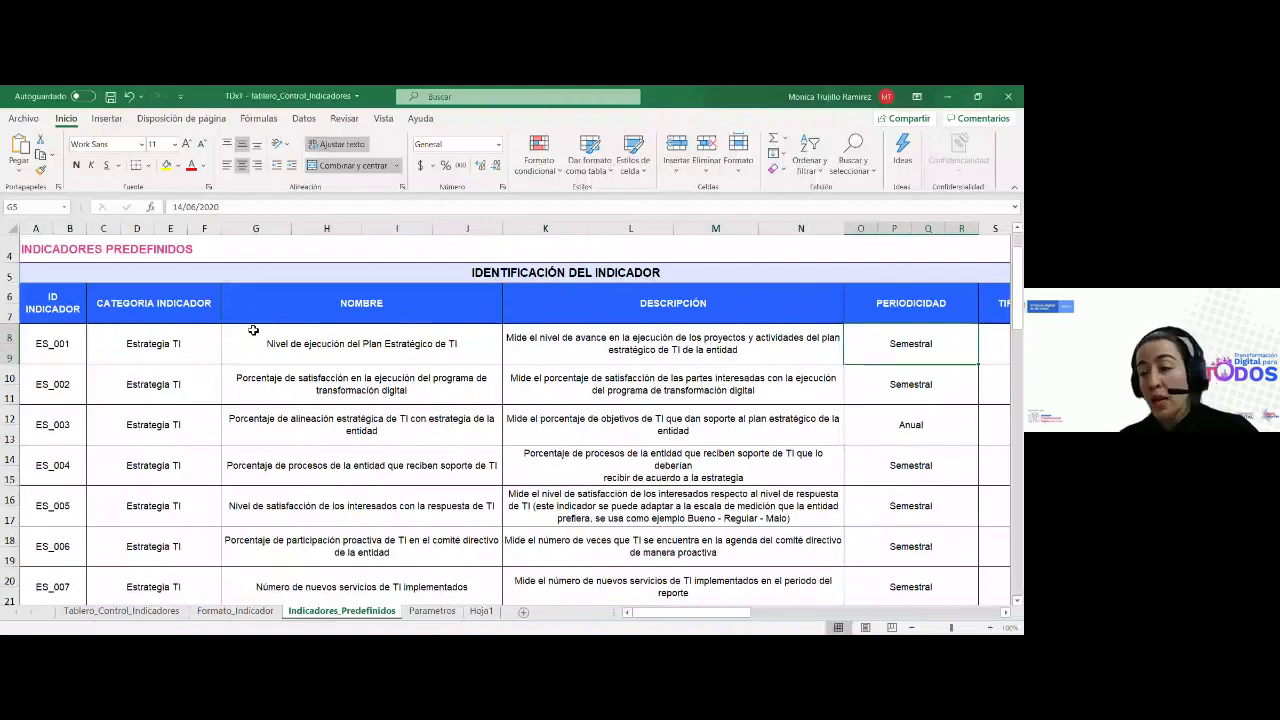
key(Right)
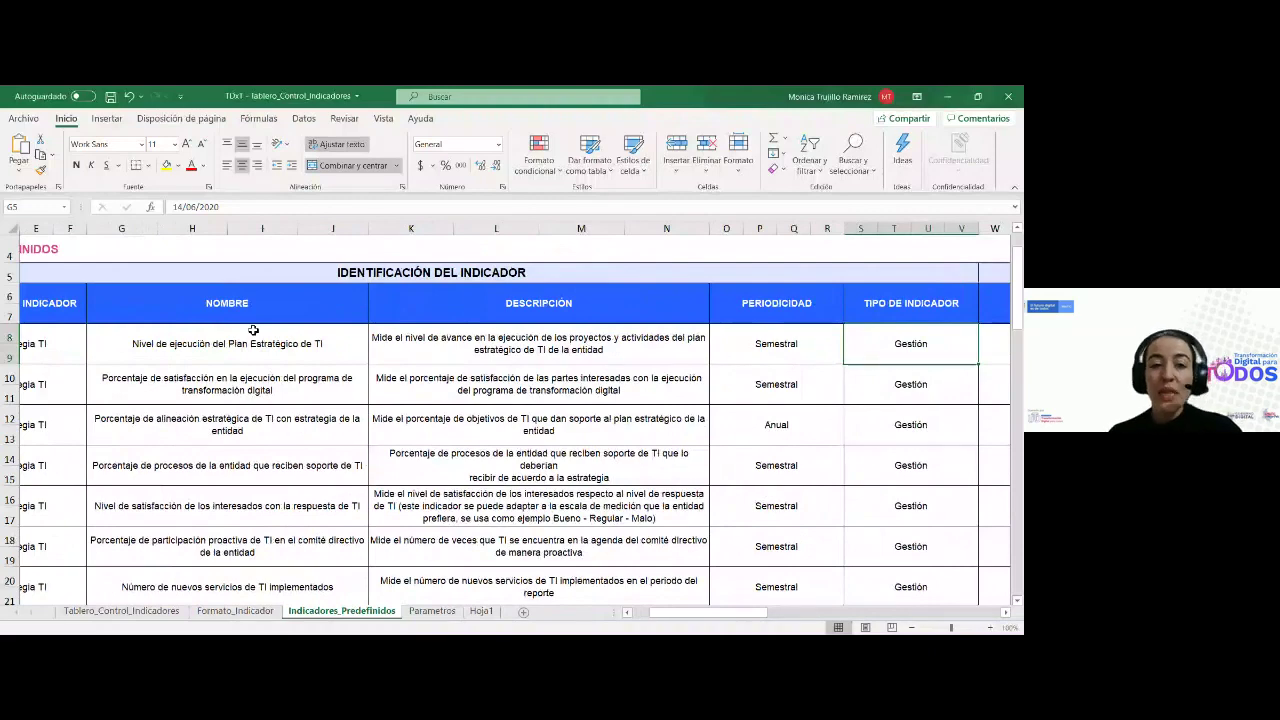
key(Right)
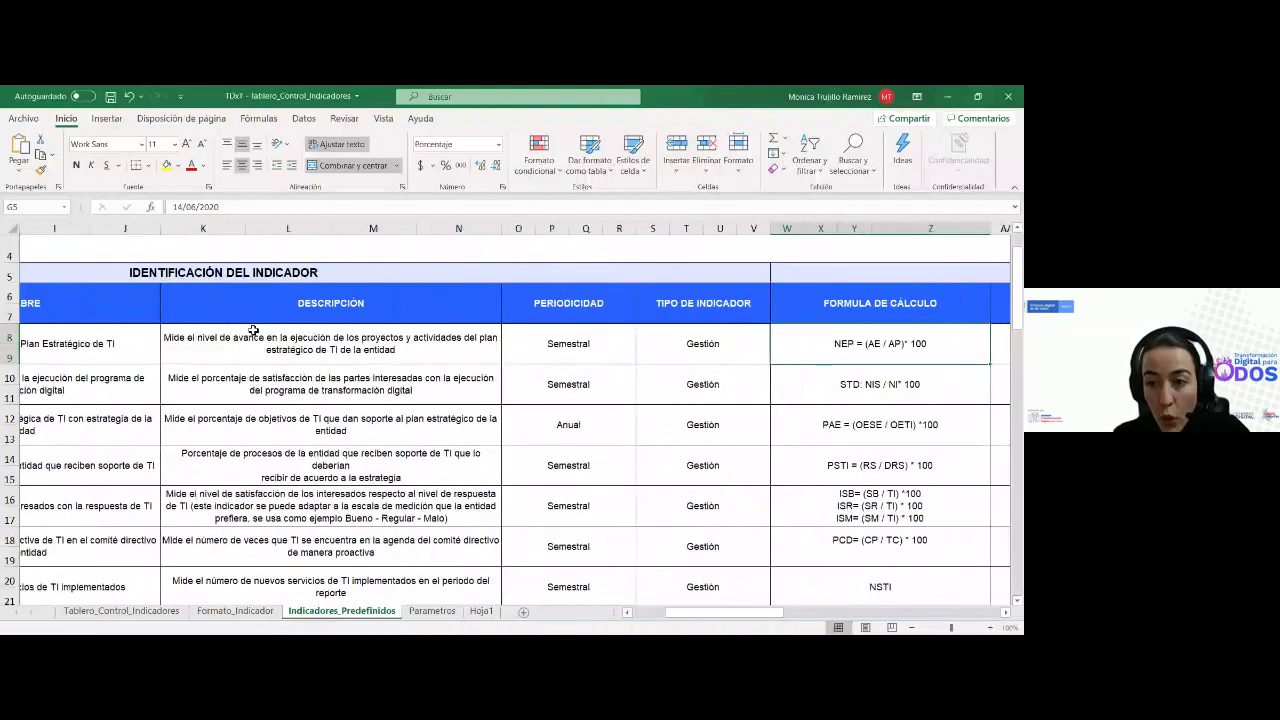
key(Right)
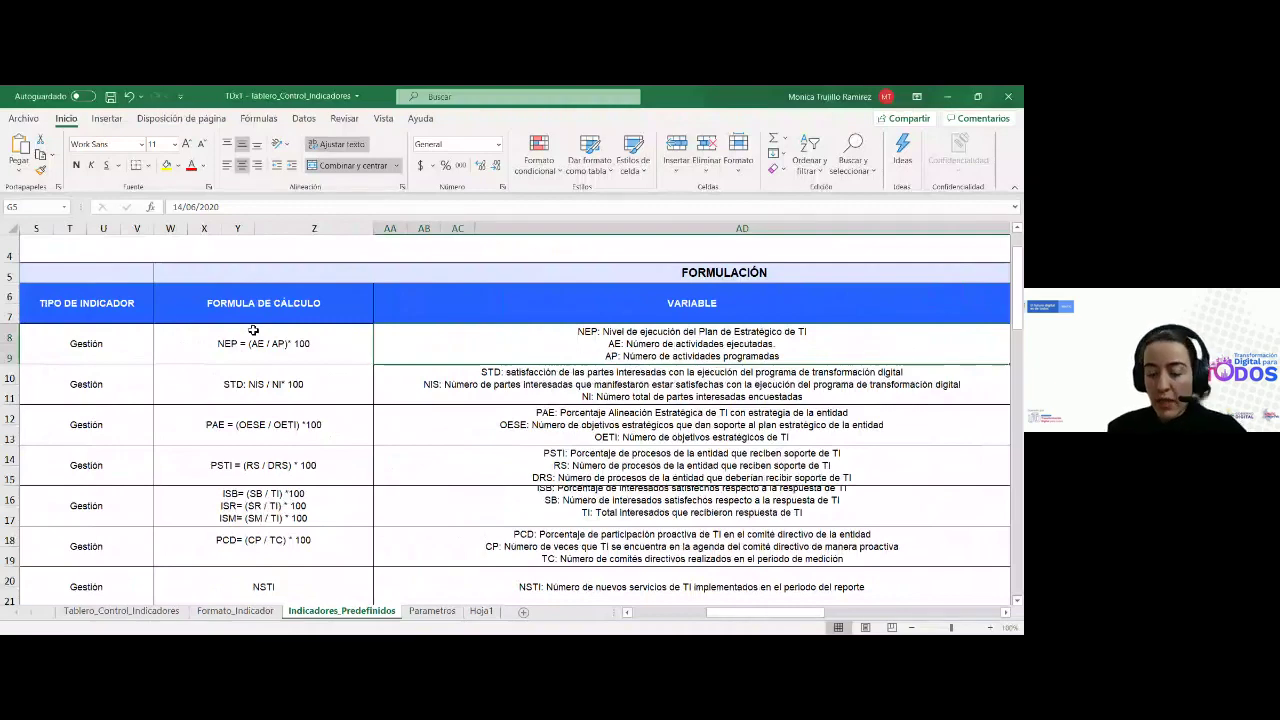
scroll(253, 330, right, 5)
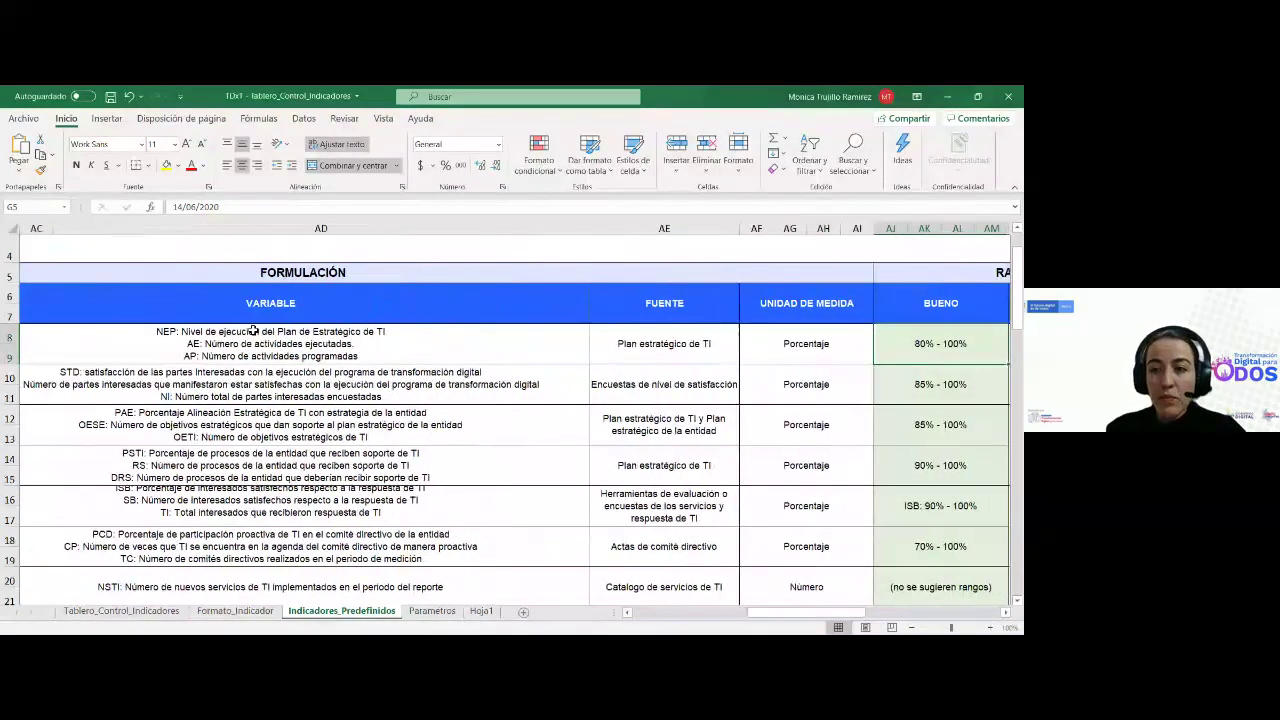
scroll(253, 330, right, 4)
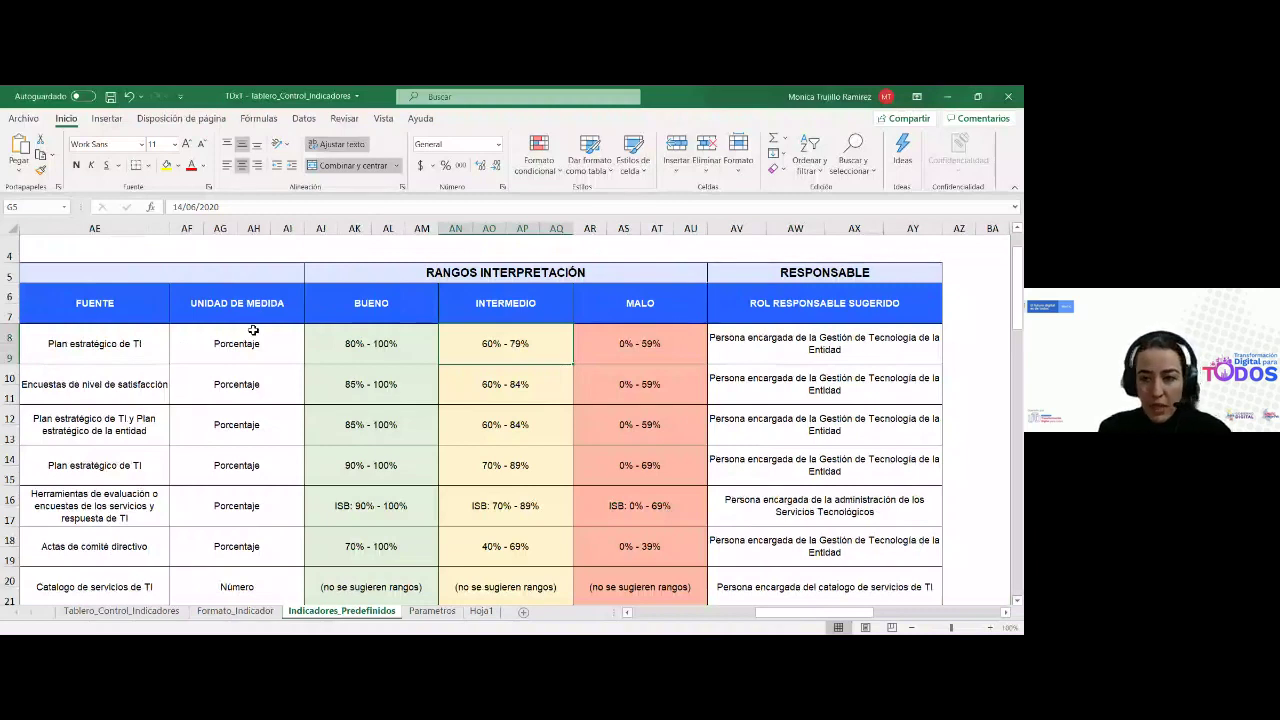
Check ES_001's suggested responsible role, then move back left to its category column
click(765, 338)
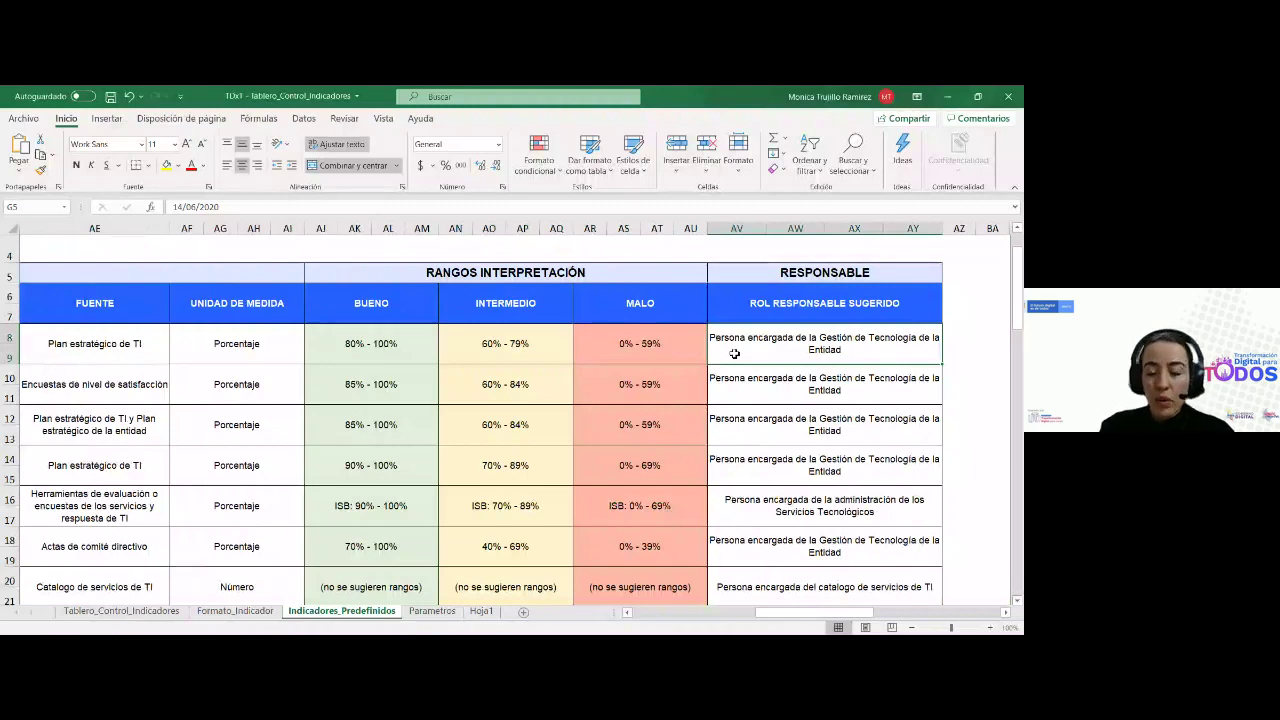
key(Left)
key(Left)
key(Left)
key(Left)
key(Left)
key(Left)
key(Left)
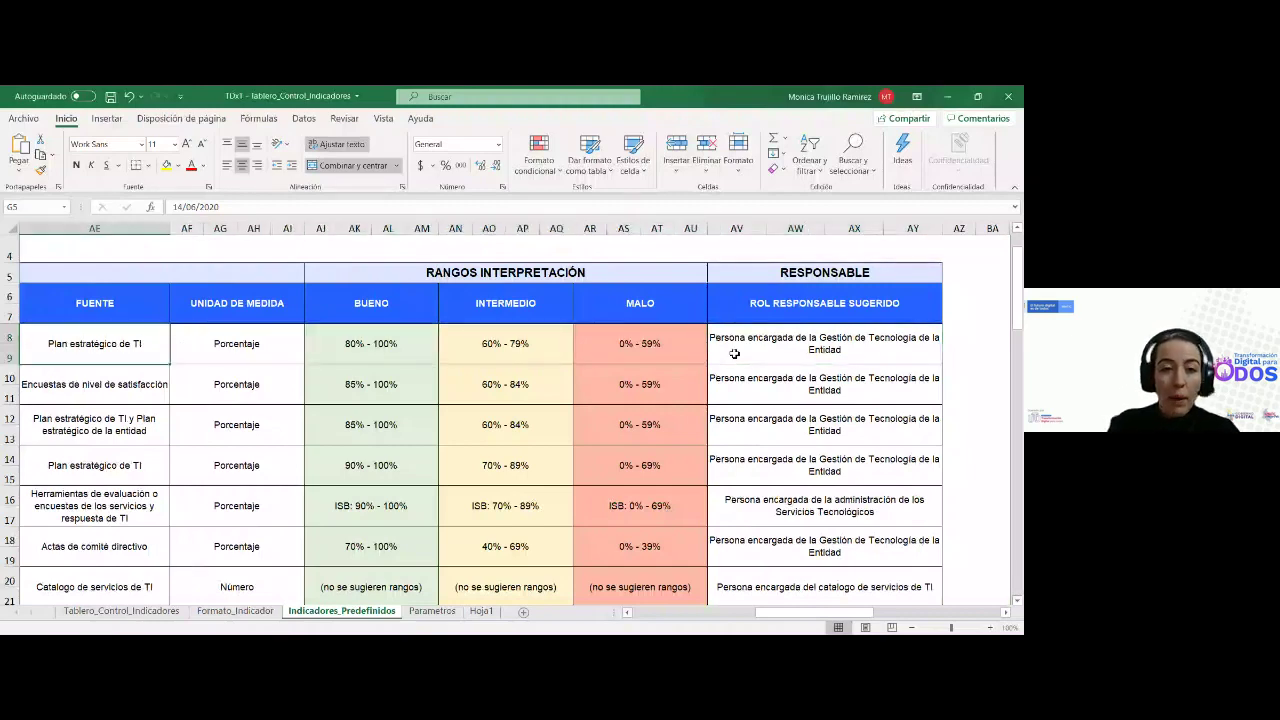
key(Left)
key(Left)
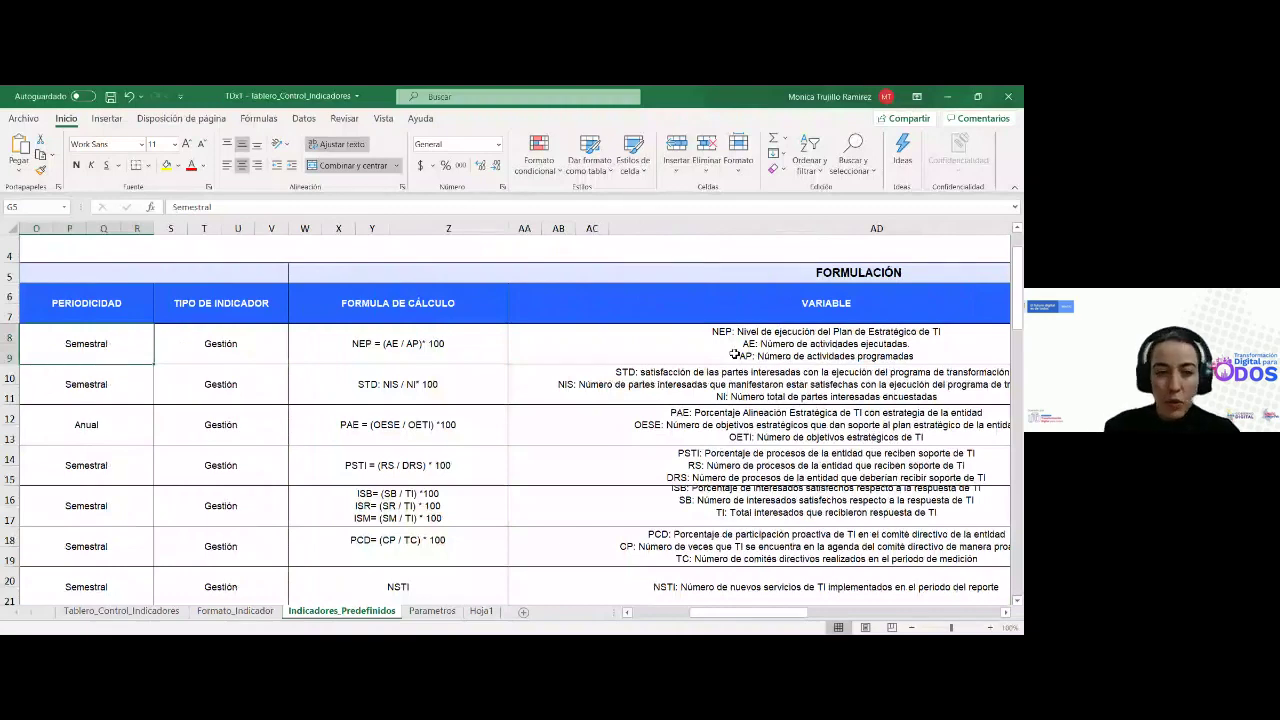
key(Left)
key(Left)
key(Left)
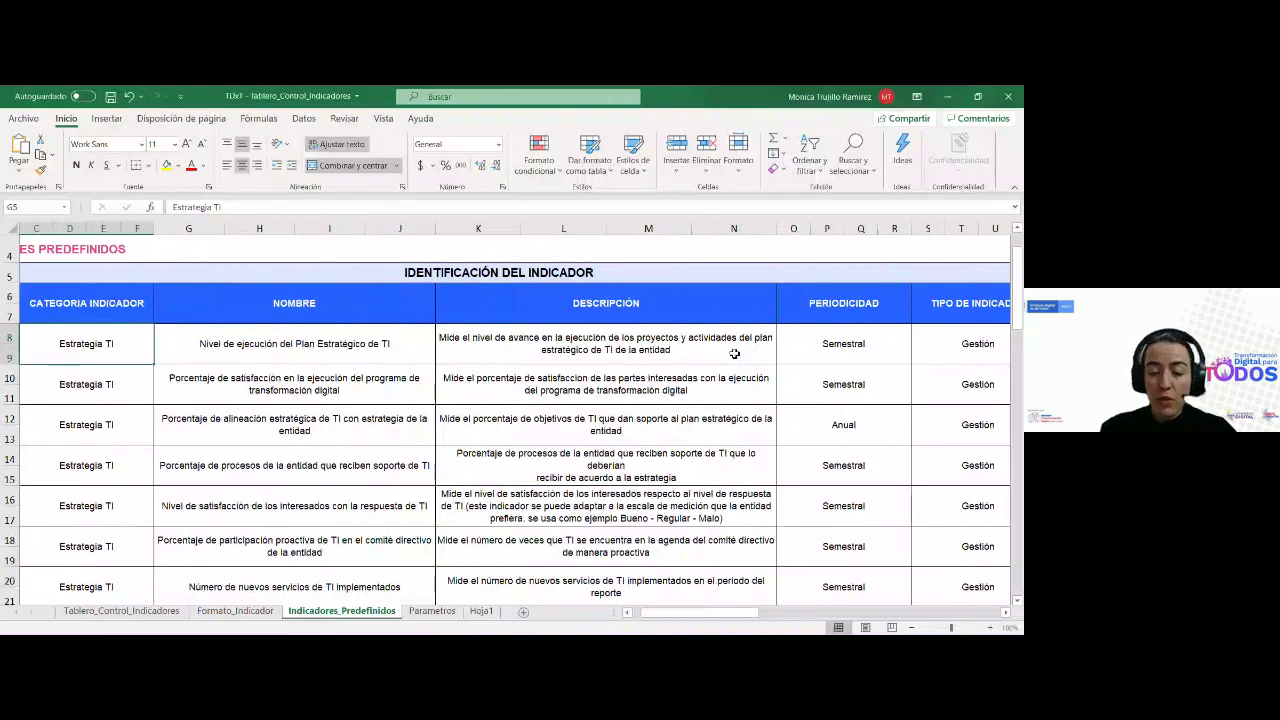
click(260, 612)
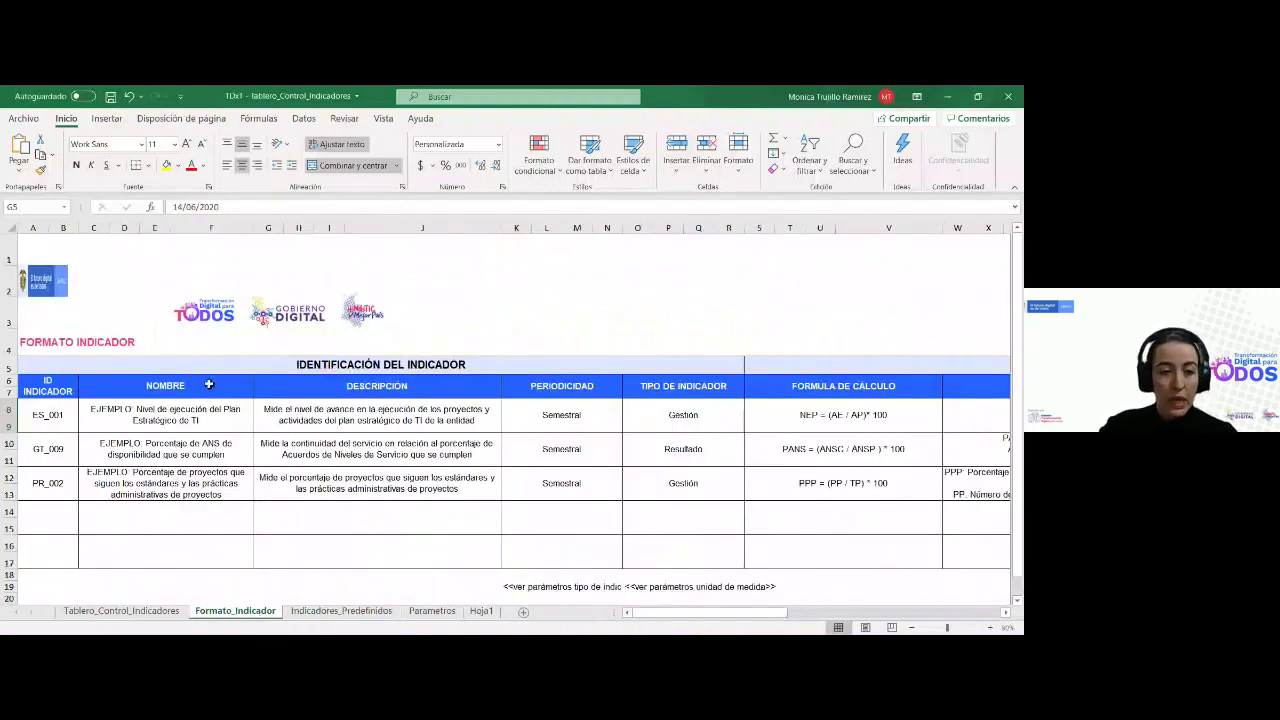
click(160, 424)
click(46, 418)
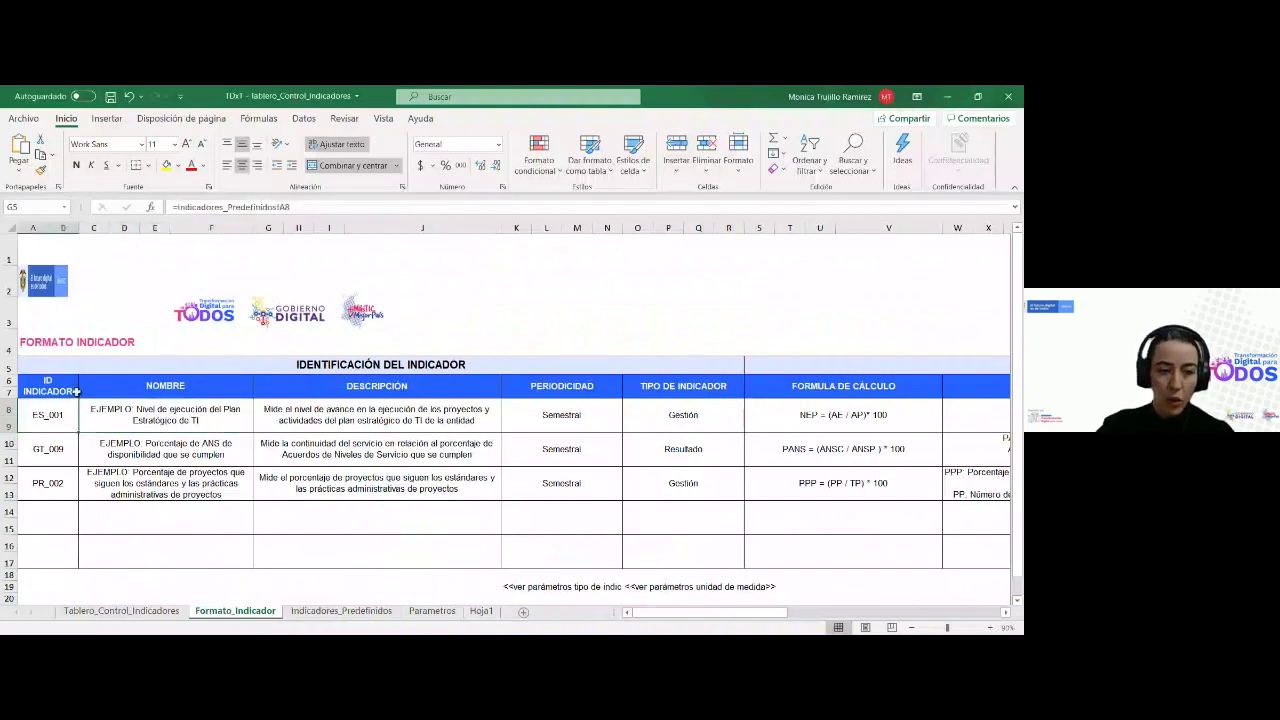
click(153, 412)
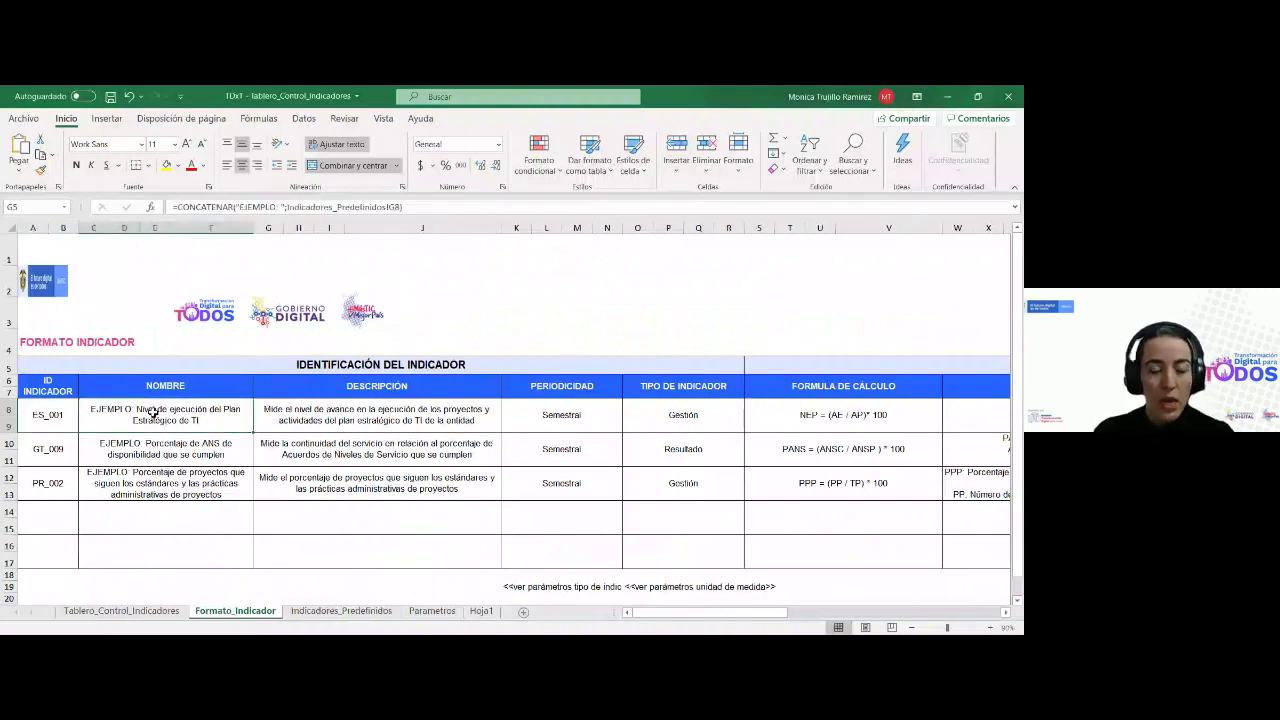
click(195, 482)
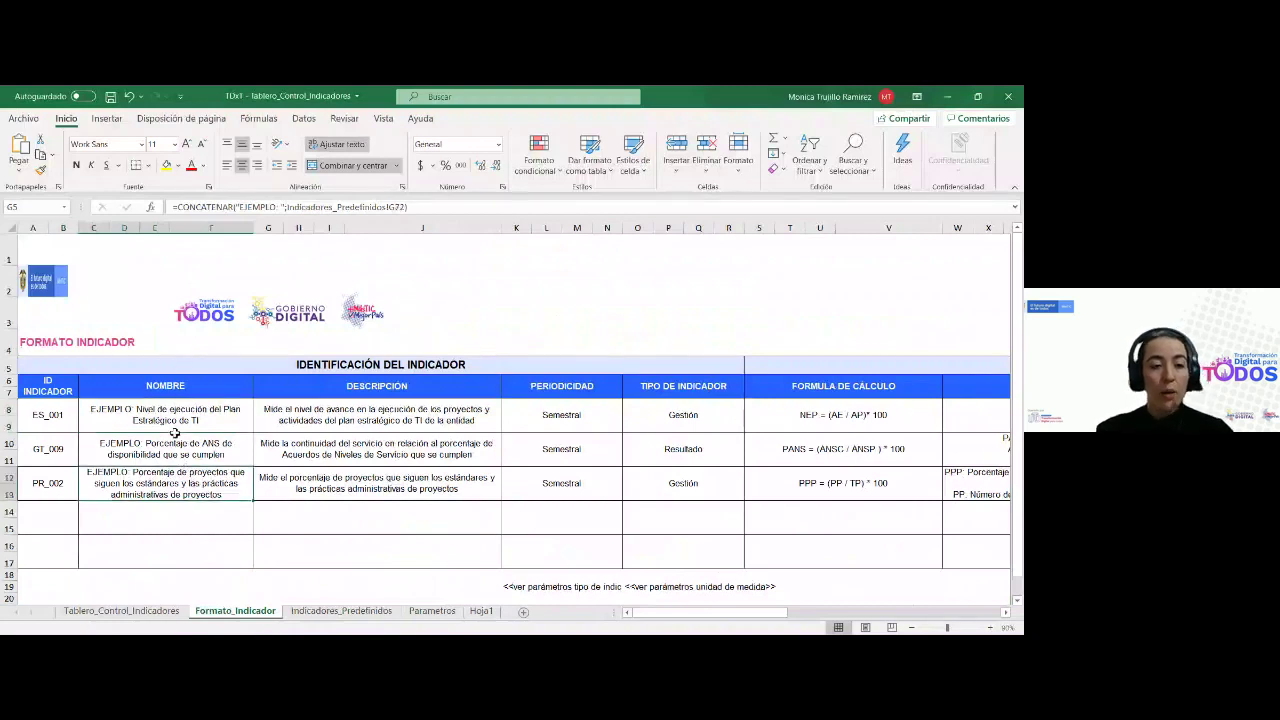
click(119, 419)
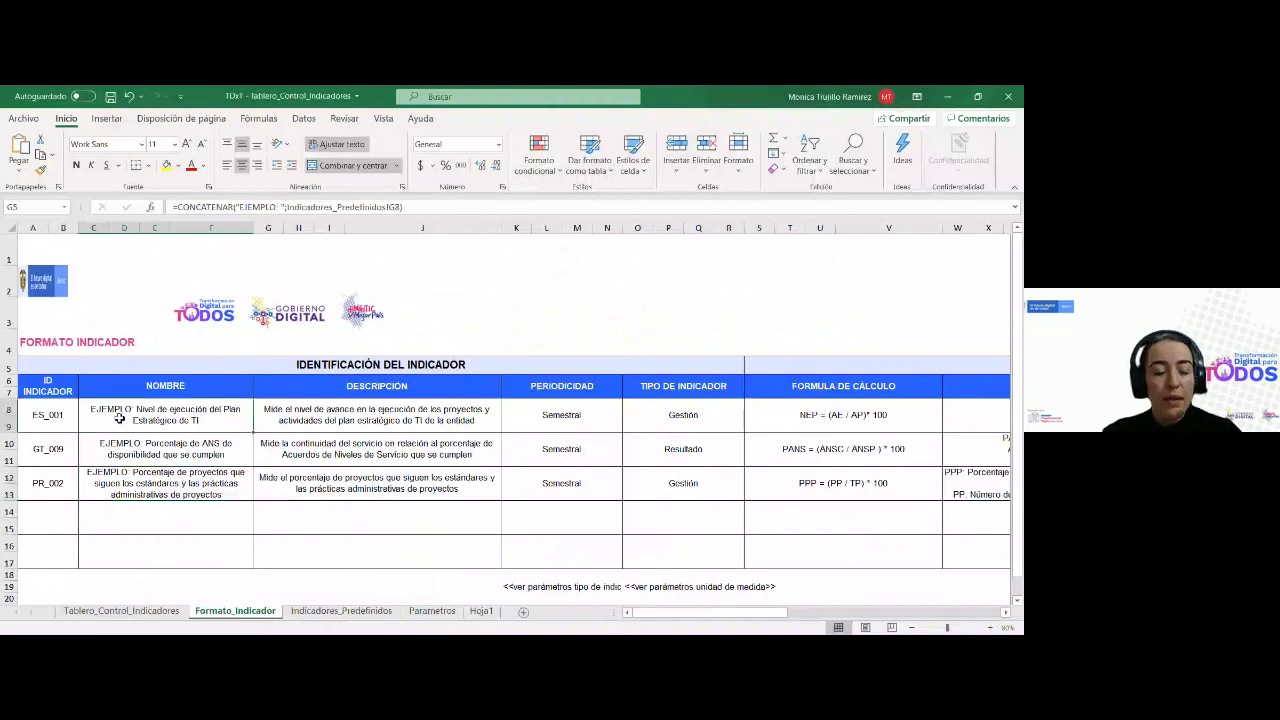
click(380, 428)
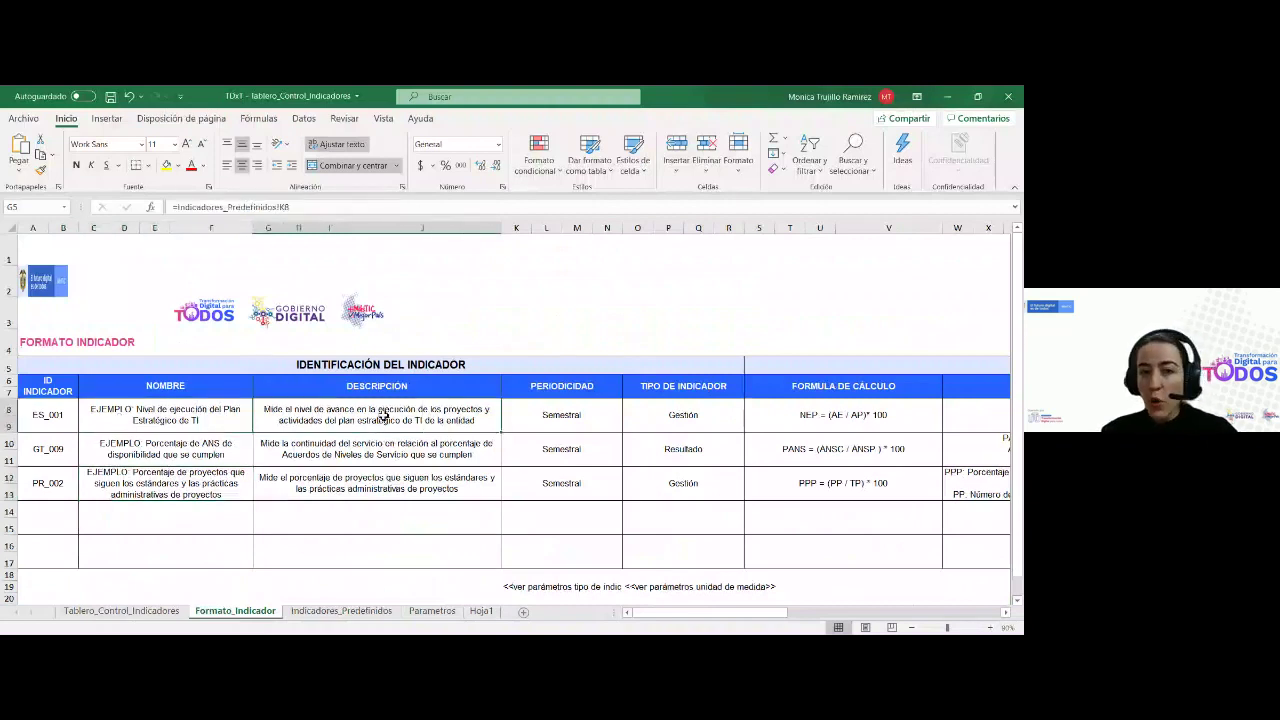
click(577, 465)
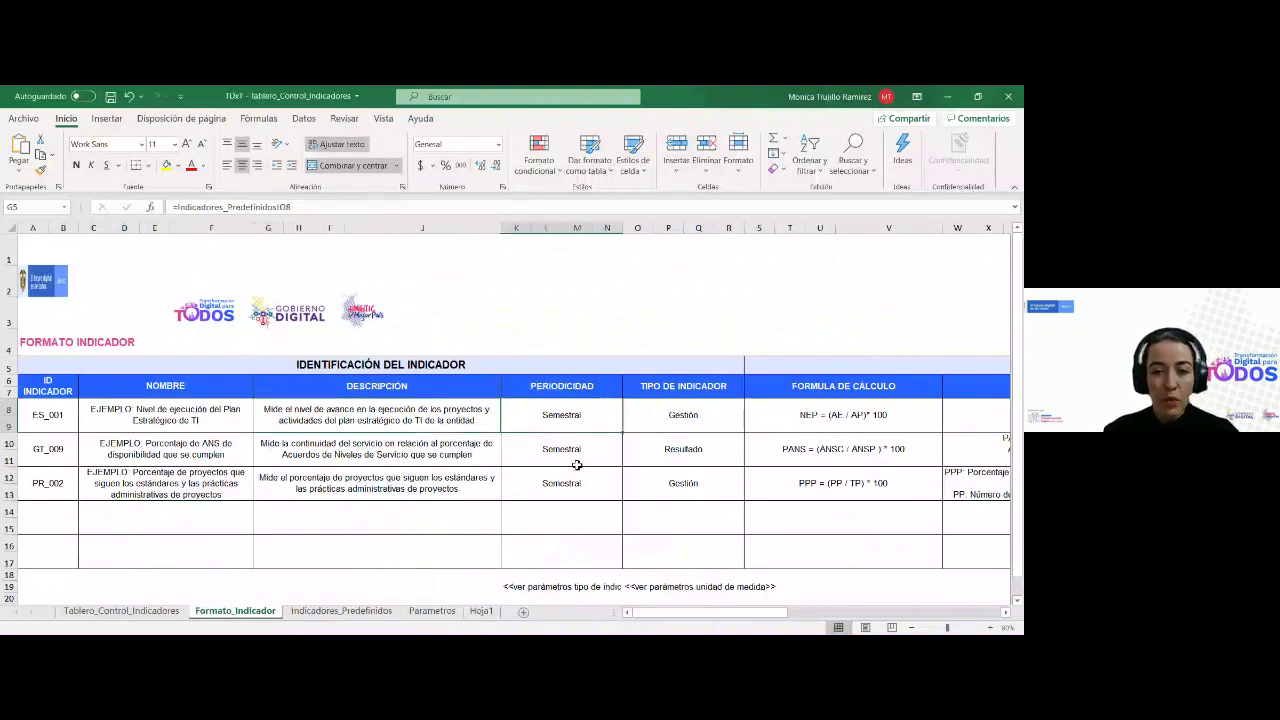
key(Right)
key(Right)
key(Left)
key(Left)
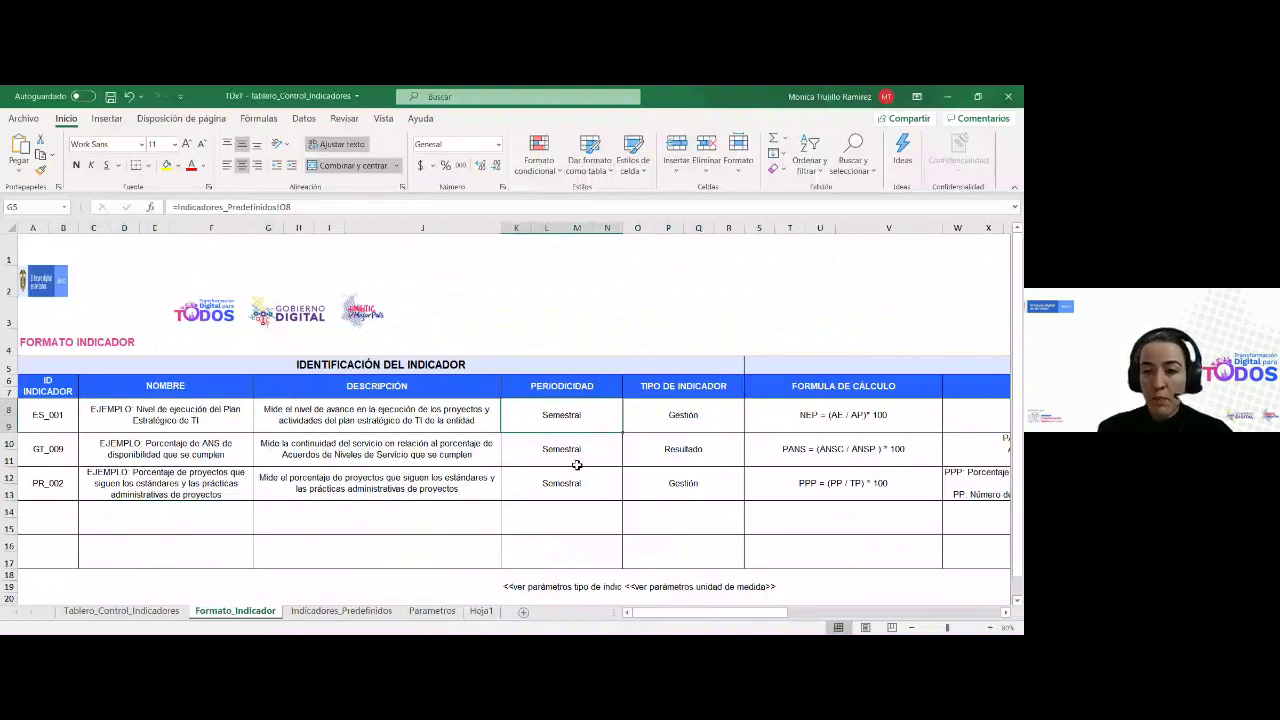
key(Right)
key(Right)
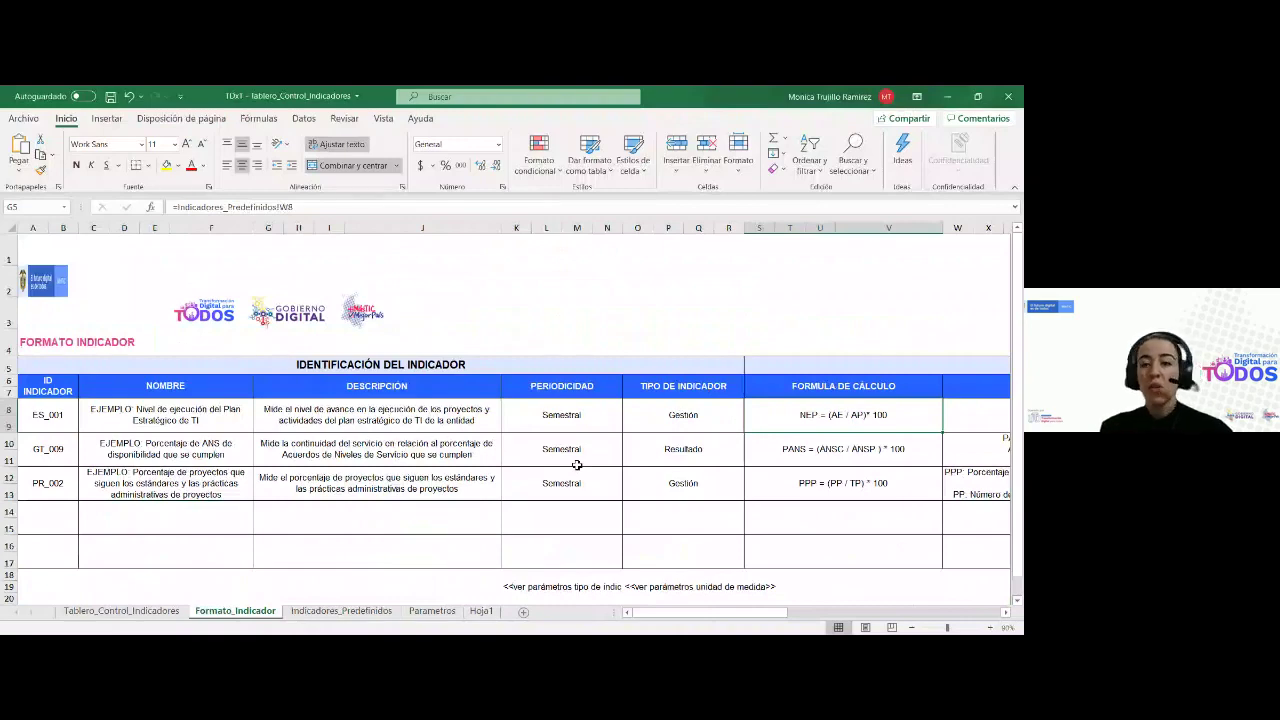
scroll(577, 465, right, 3)
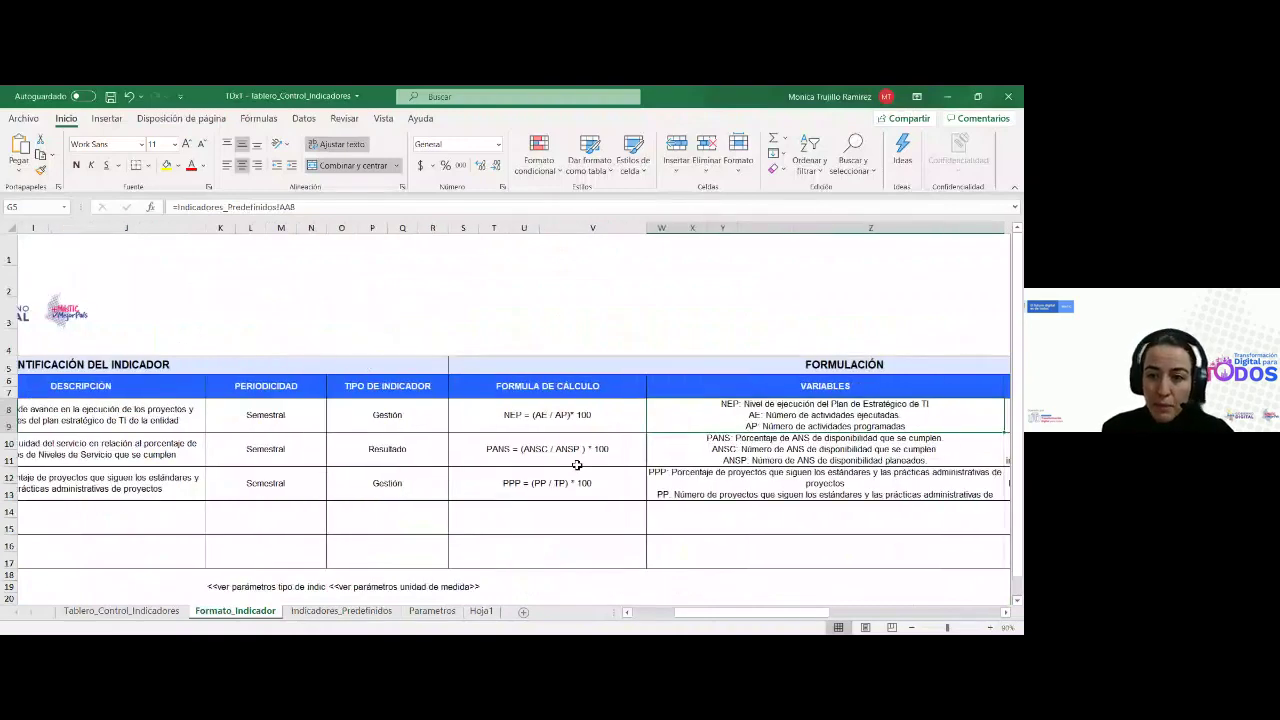
scroll(577, 465, right, 8)
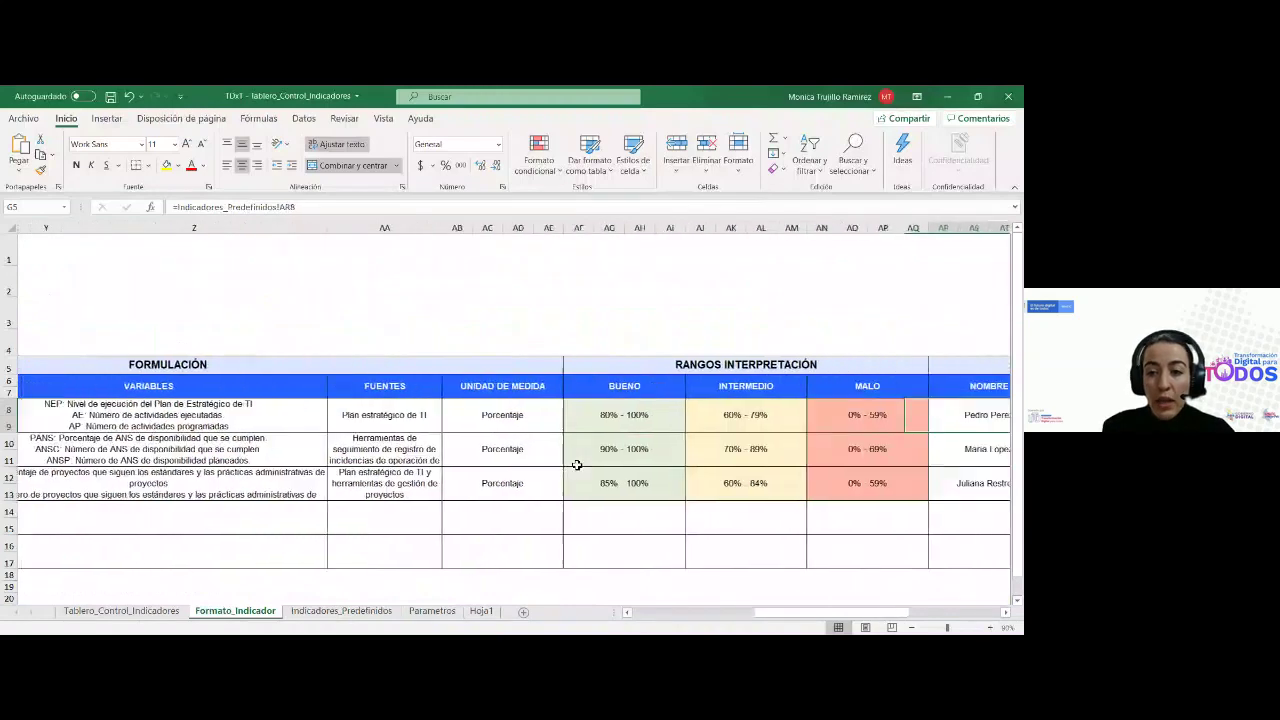
key(Right)
key(Right)
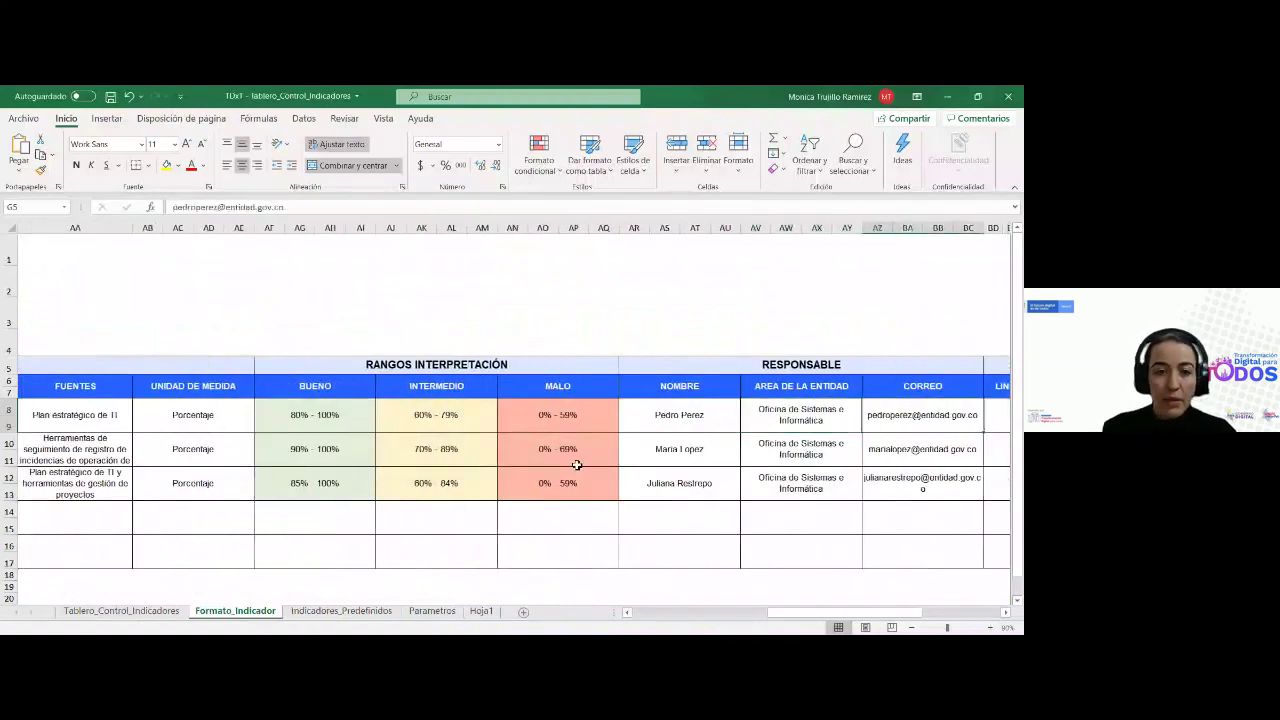
drag(294, 424, 549, 420)
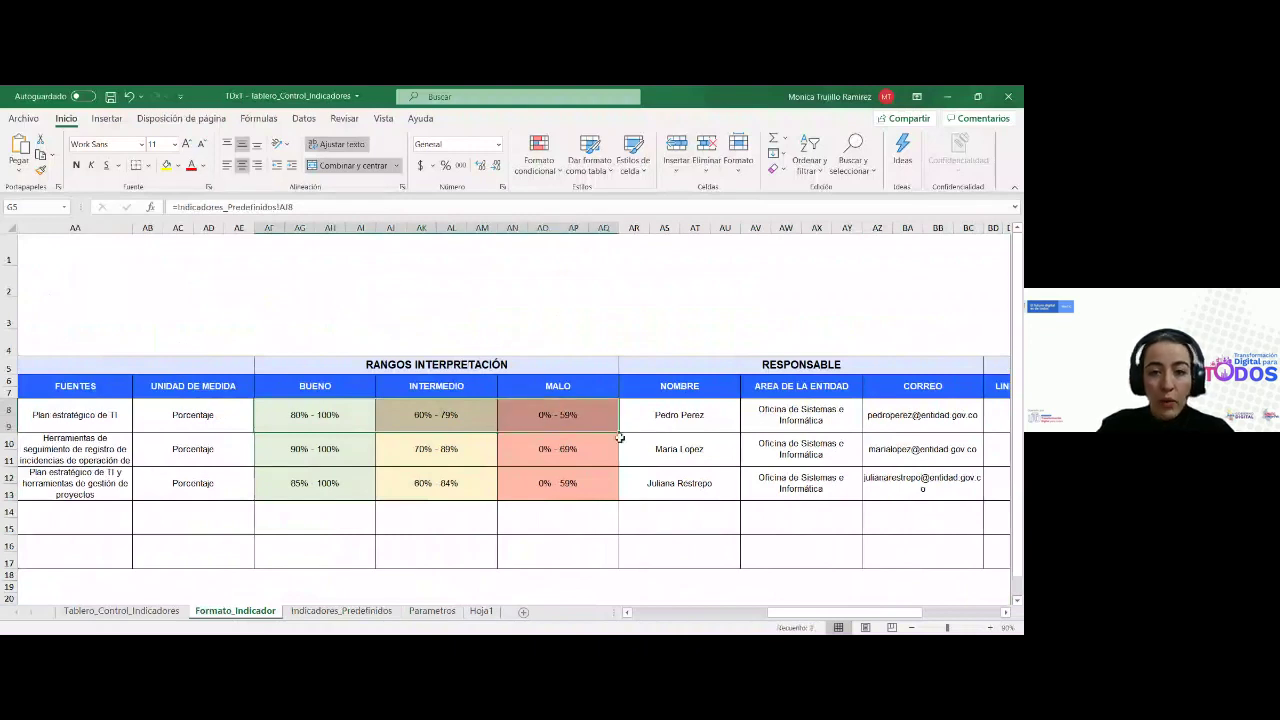
click(665, 416)
key(Right)
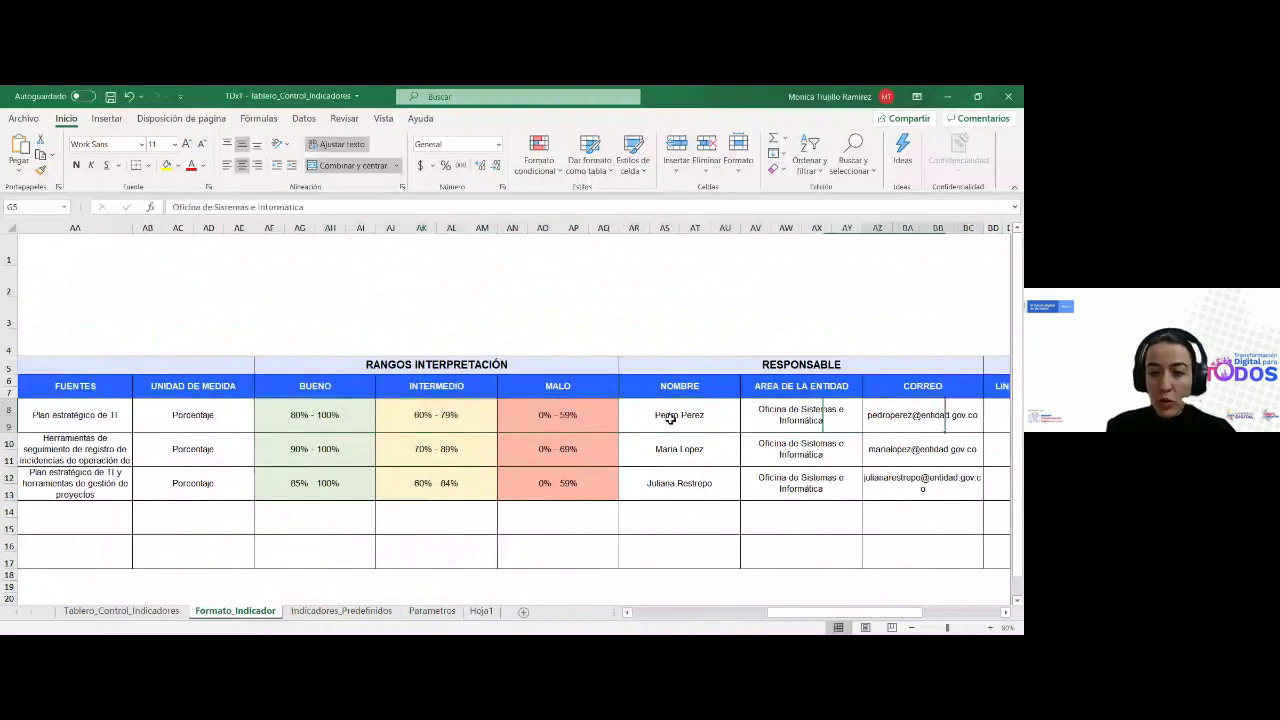
key(Right)
key(Right)
key(Right)
key(Right)
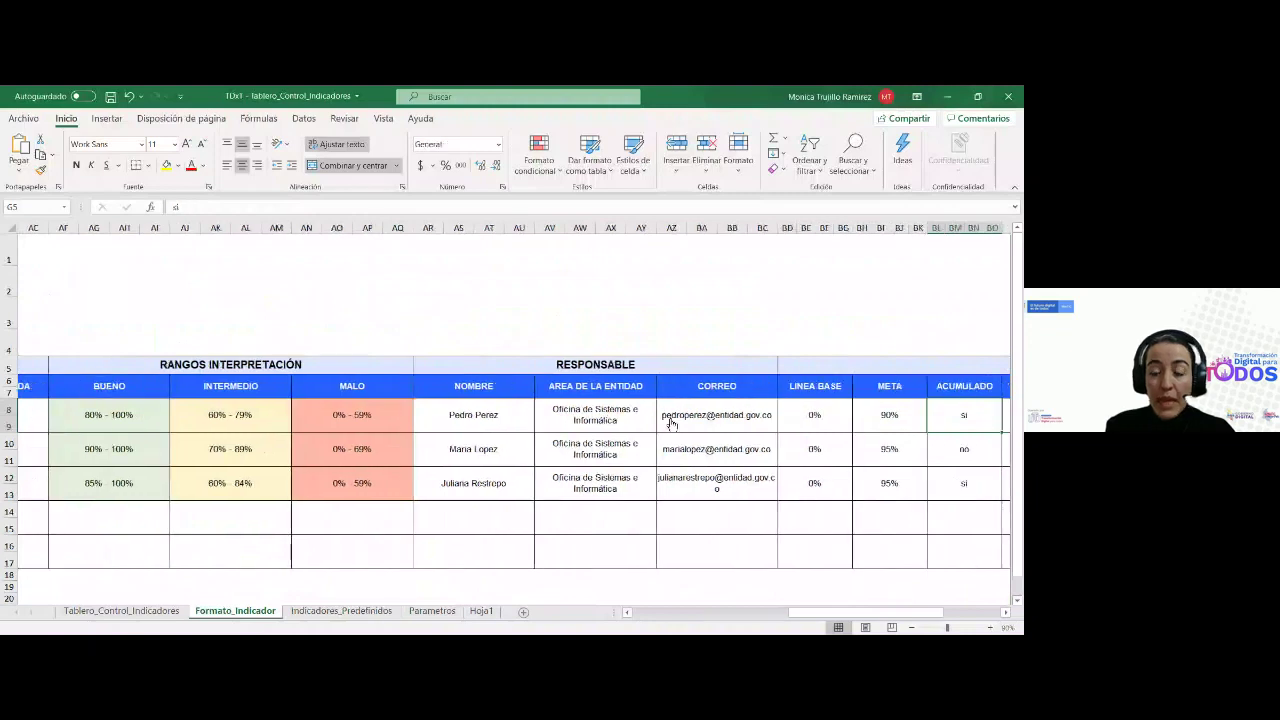
key(Left)
key(Left)
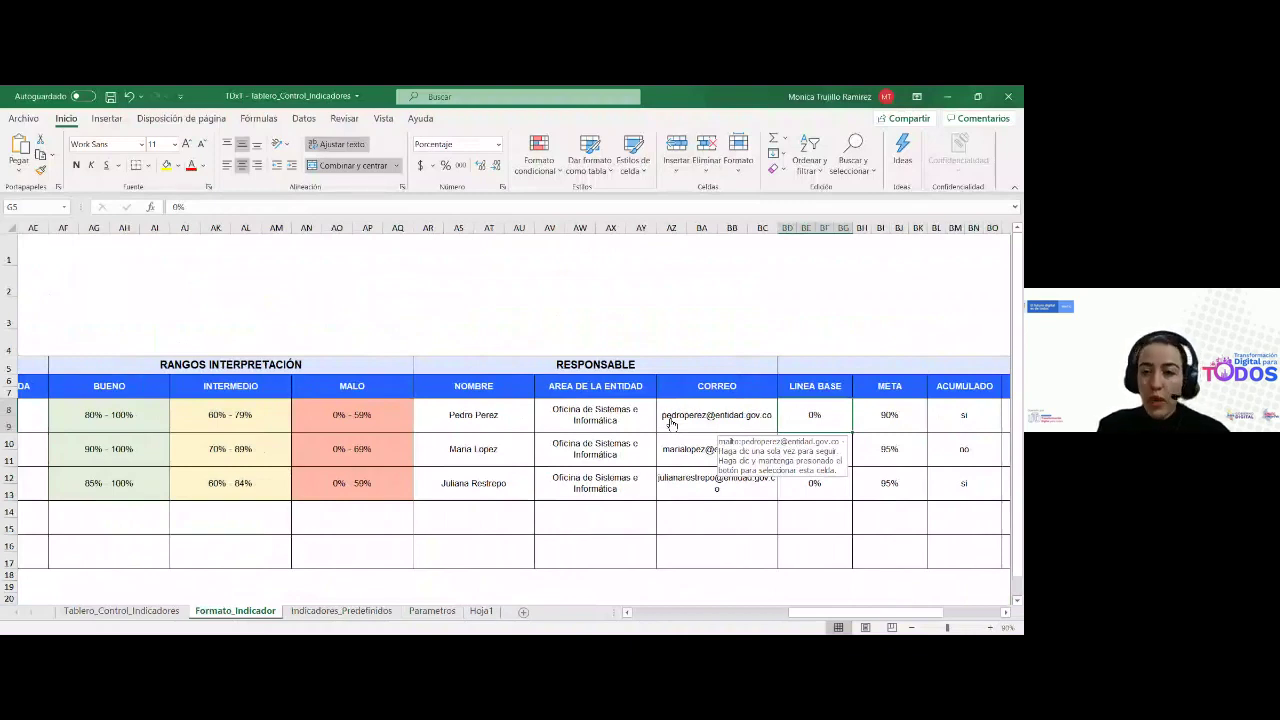
key(Right)
key(Right)
key(Right)
key(Right)
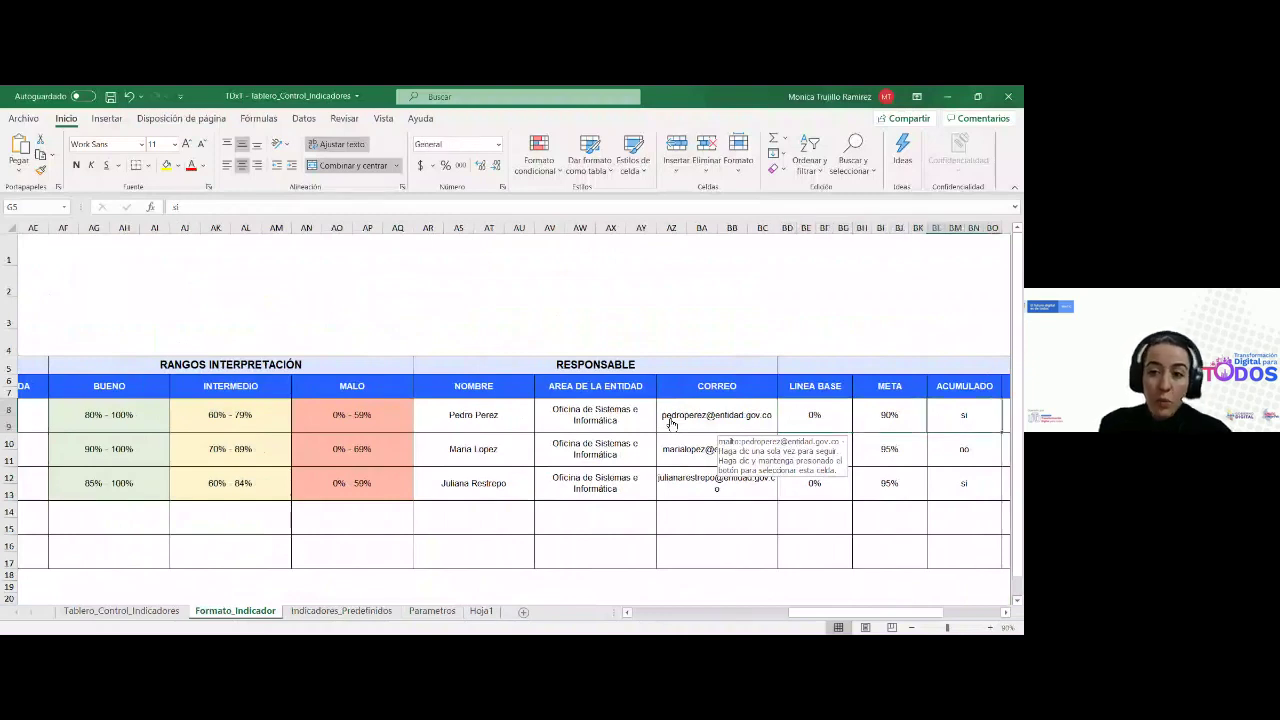
key(Right)
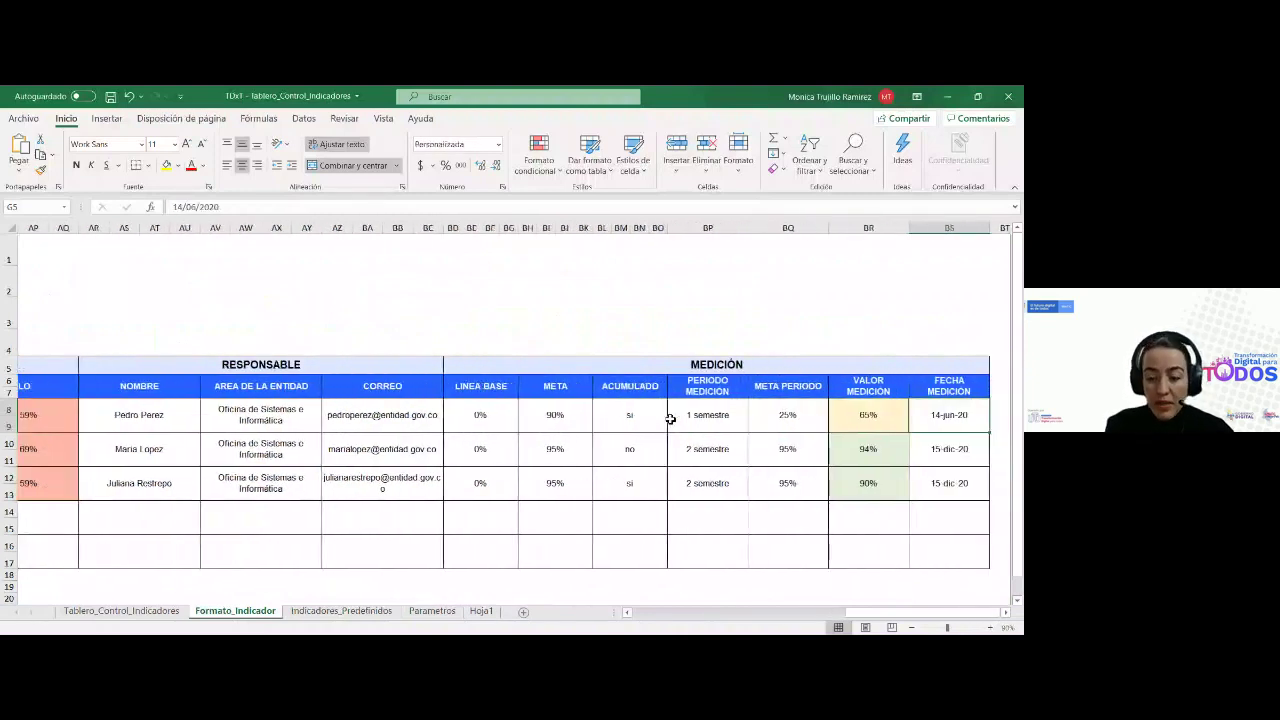
key(Left)
key(Left)
key(Left)
key(Left)
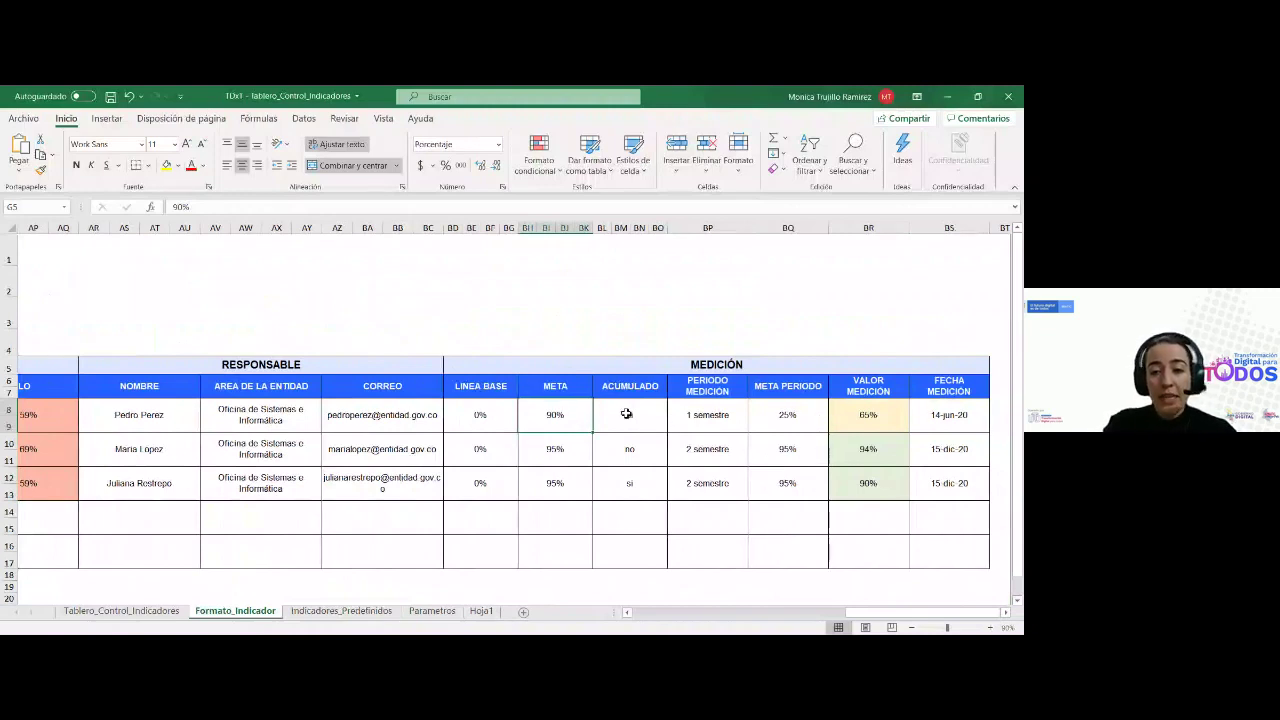
drag(870, 613, 625, 613)
click(393, 411)
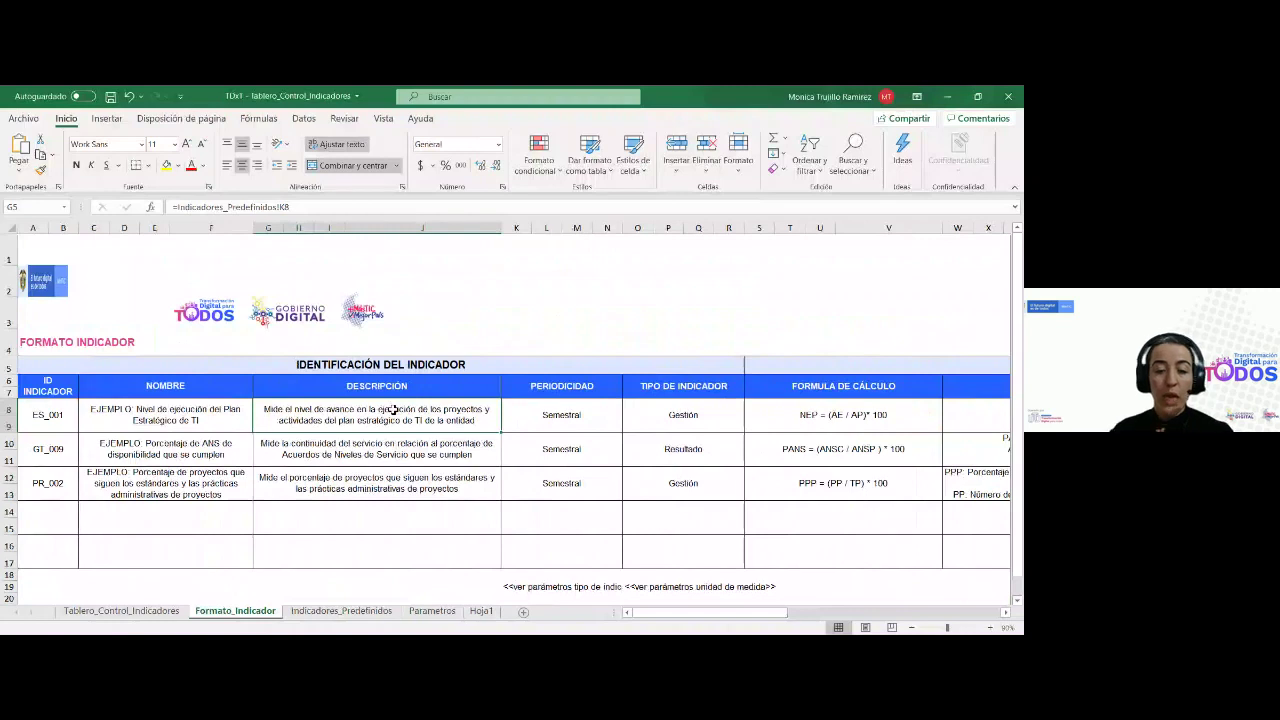
click(63, 428)
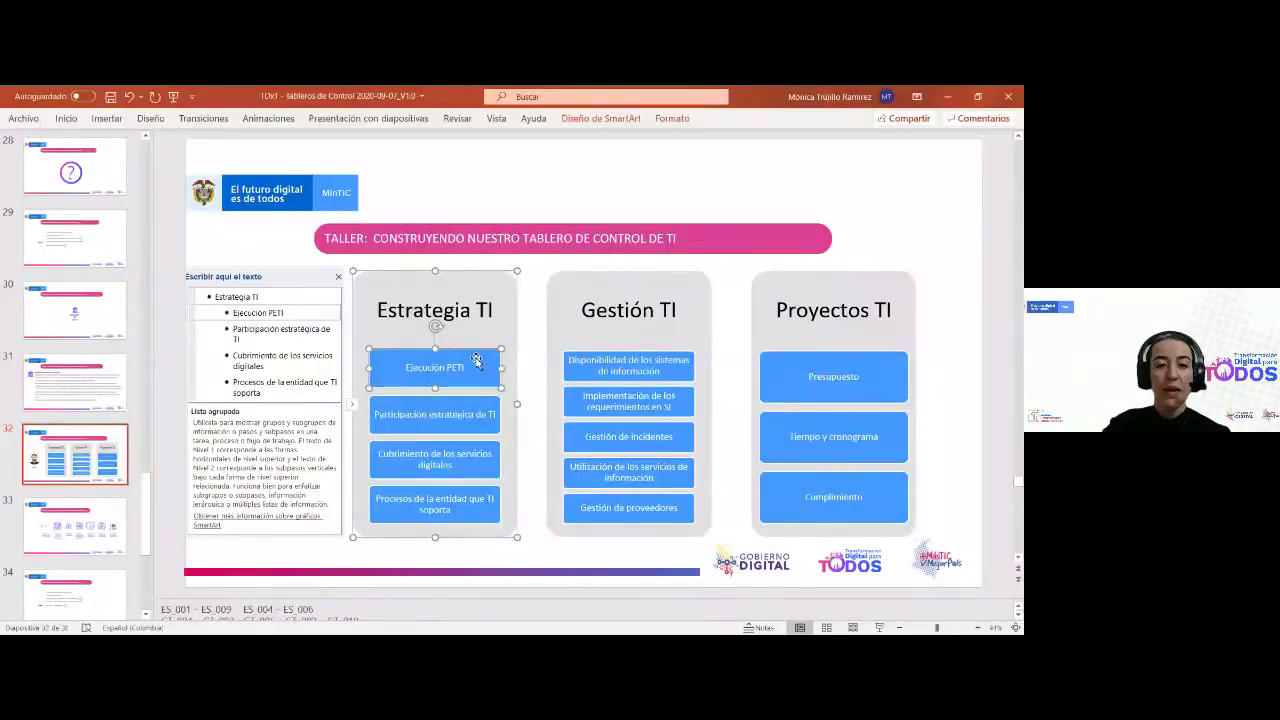
Close the SmartArt 'Escribir aquí el texto' pane on slide 32
click(338, 276)
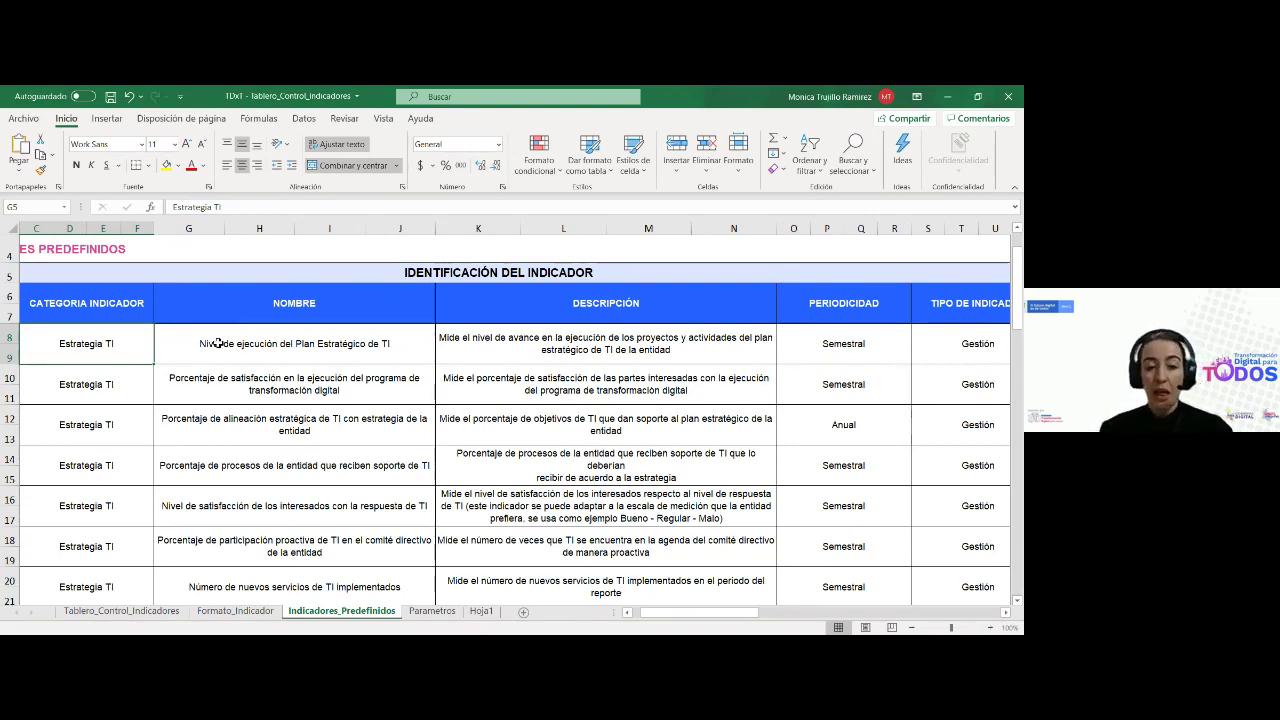
Move down the predefined indicator list to ES_009 in row 24
click(218, 343)
key(Down)
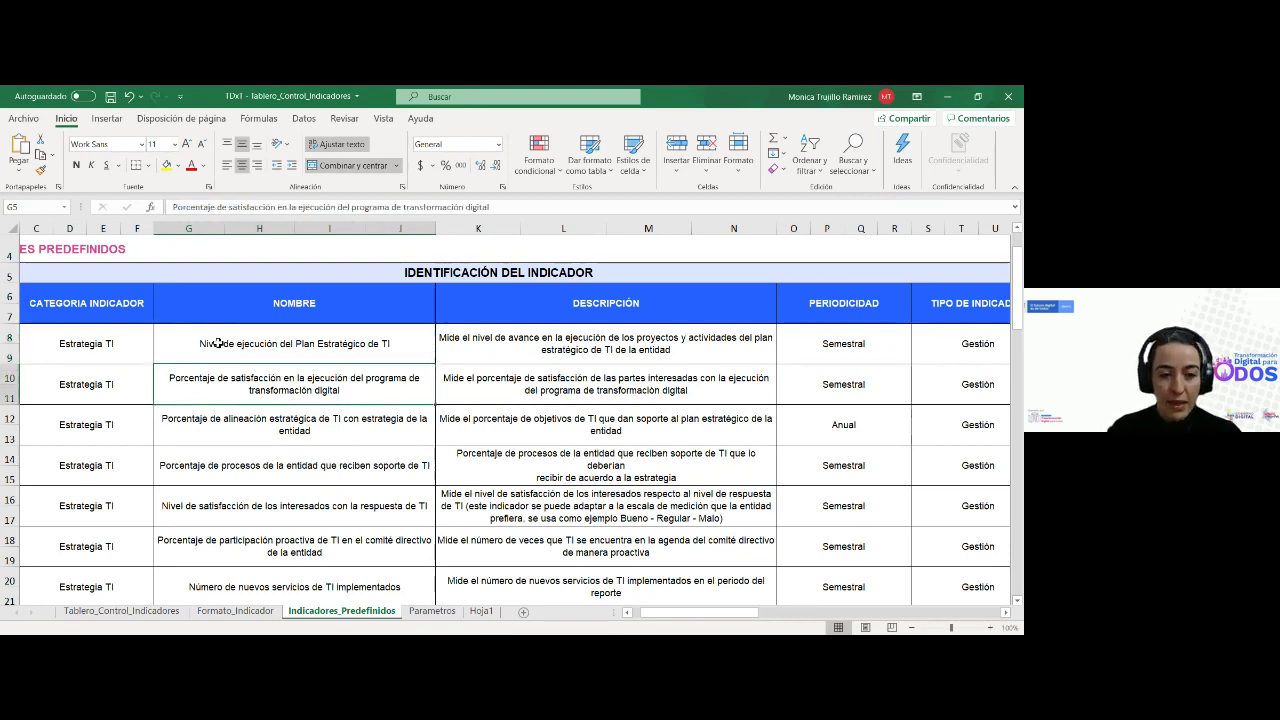
key(Down)
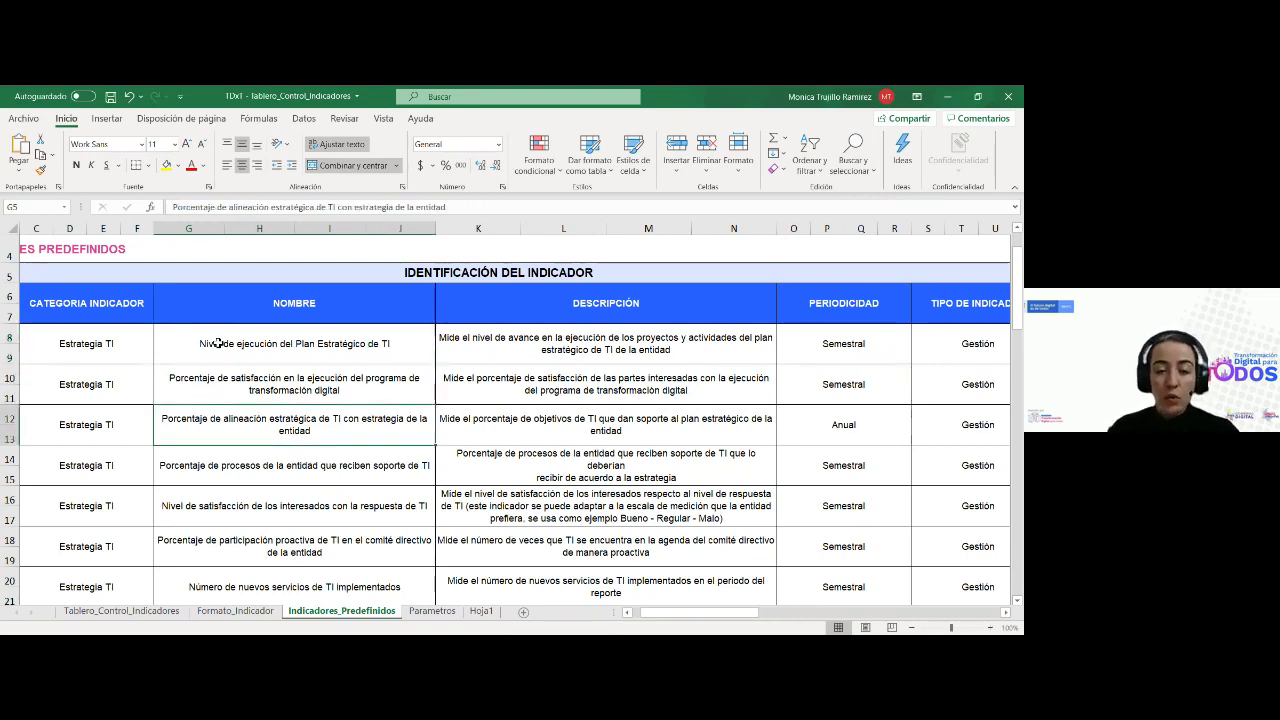
key(Down)
key(Down)
key(Down)
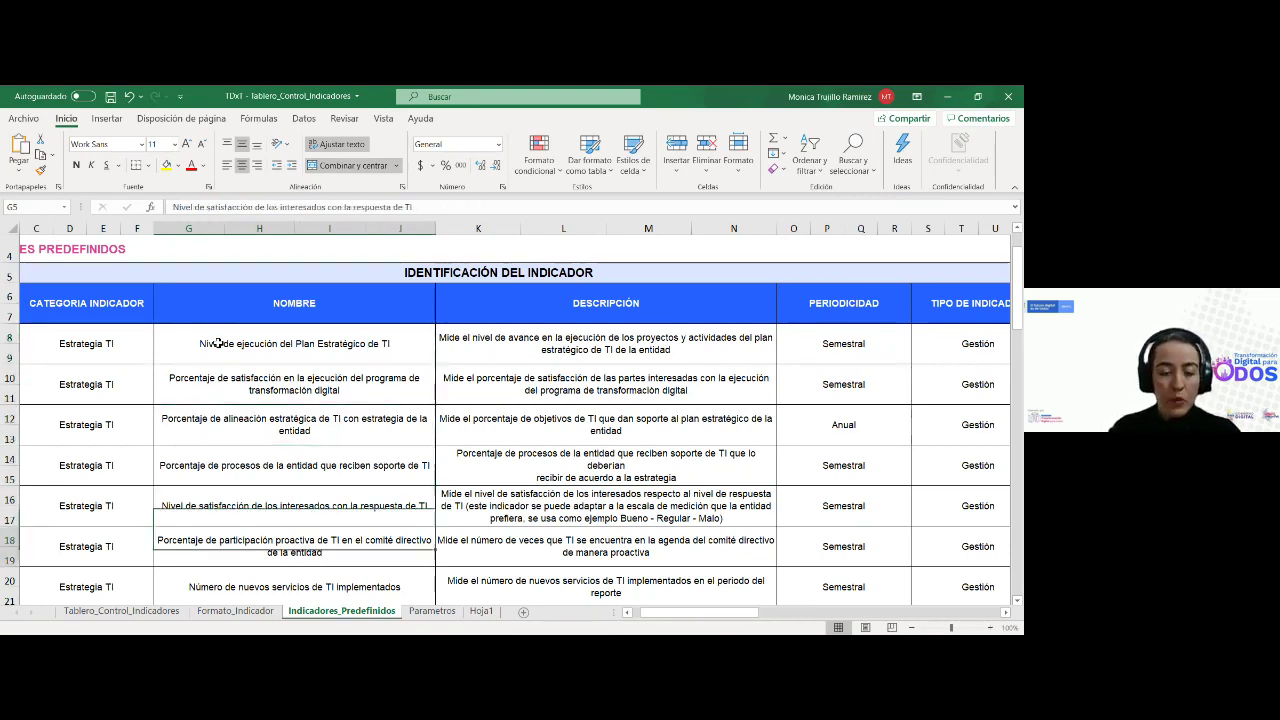
key(Down)
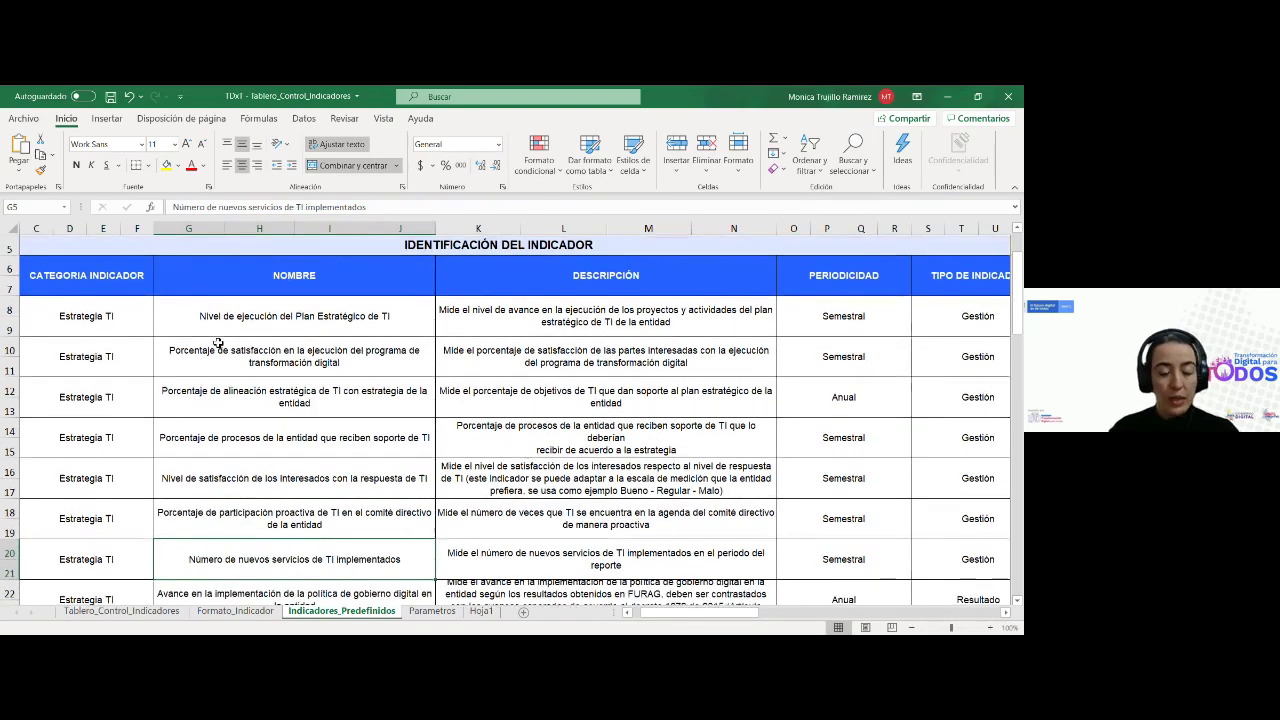
key(Down)
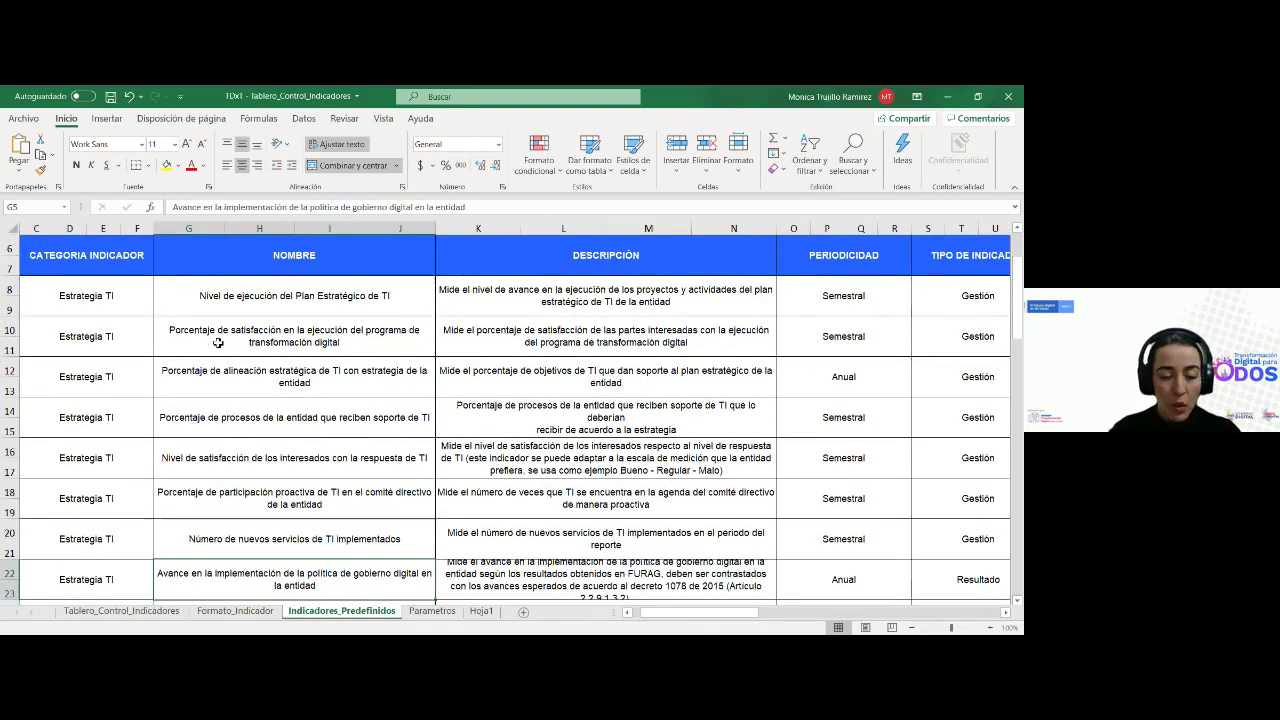
key(Left)
key(Left)
key(Down)
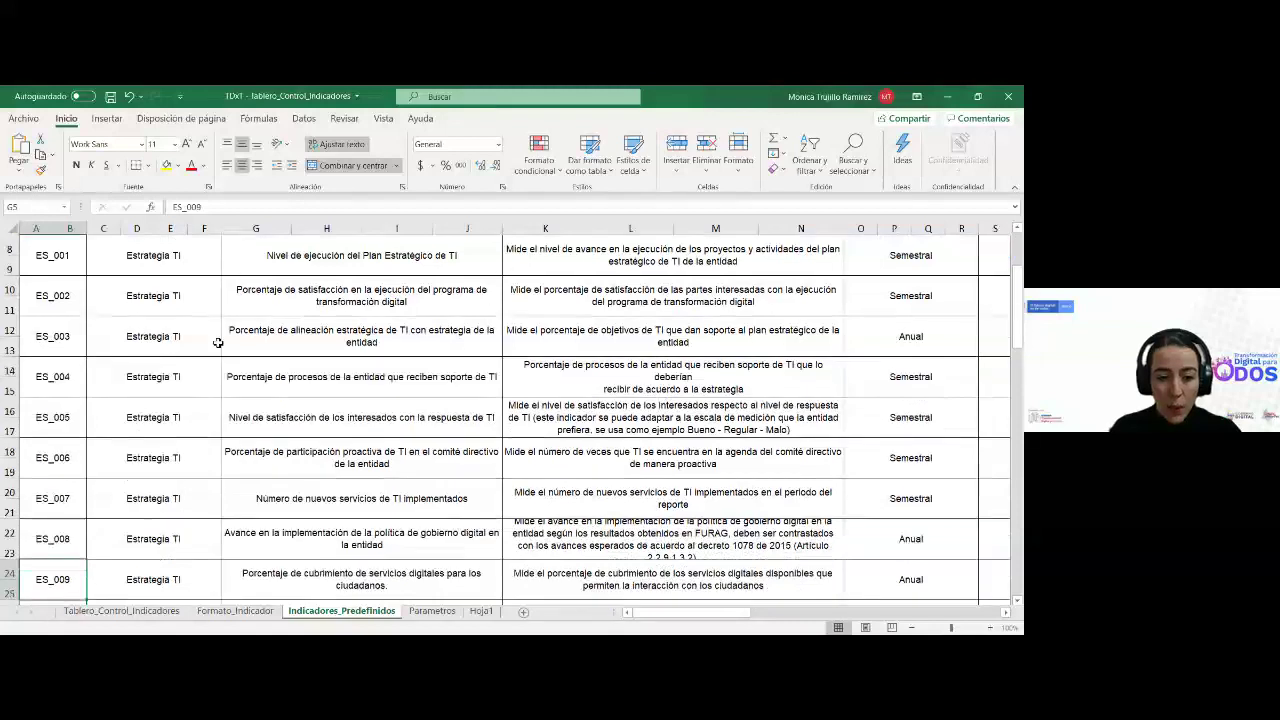
key(Right)
key(Right)
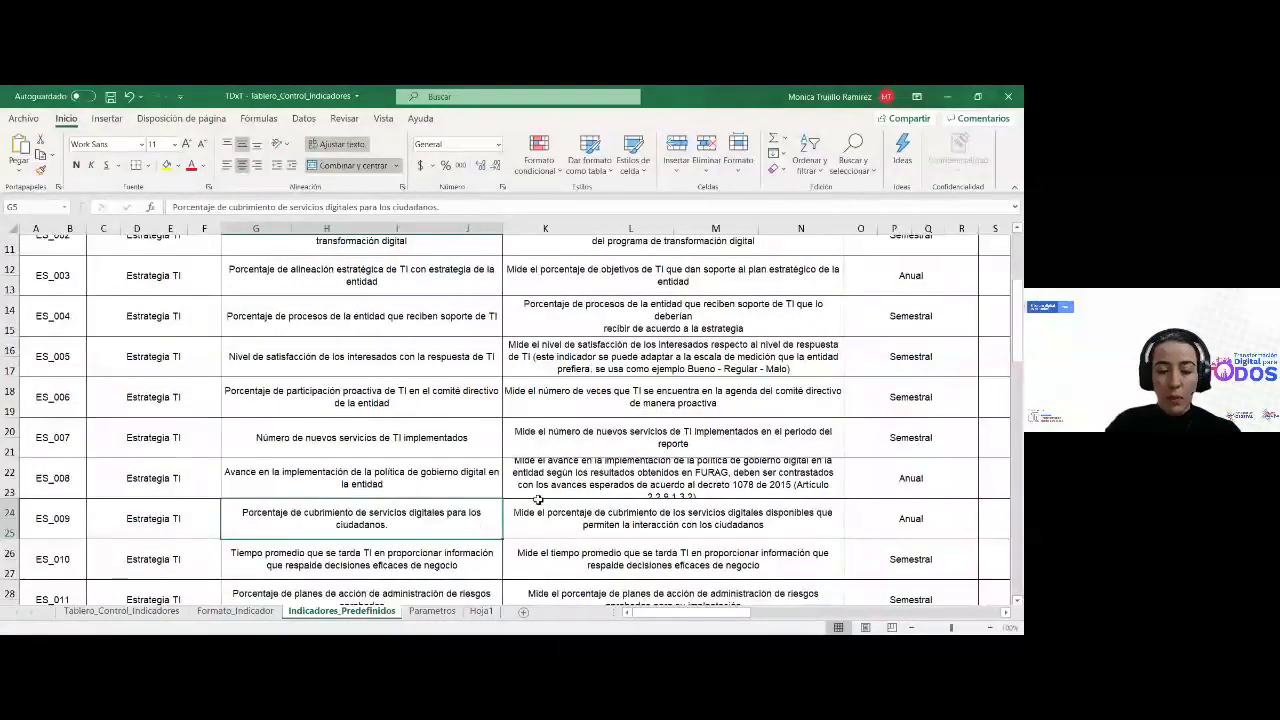
Fill only the ES_009 ID cell B24 yellow, undoing the whole-row fill
scroll(536, 494, down, 1)
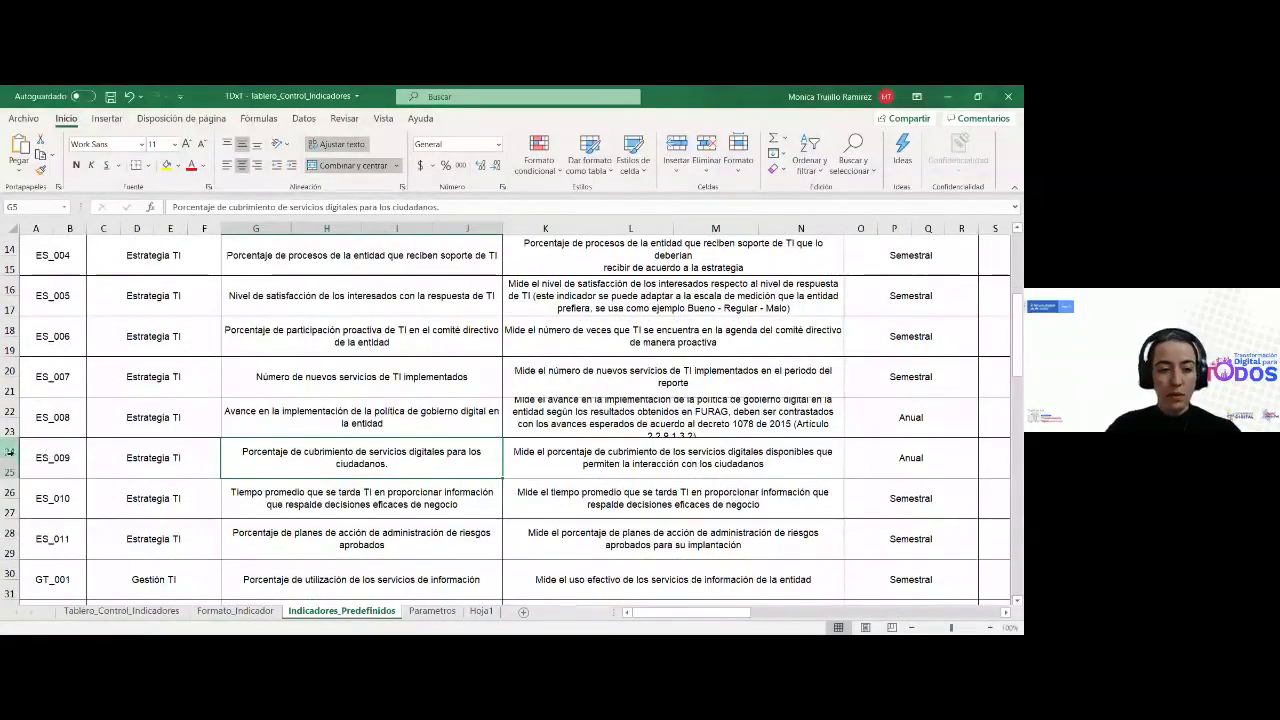
drag(8, 452, 6, 467)
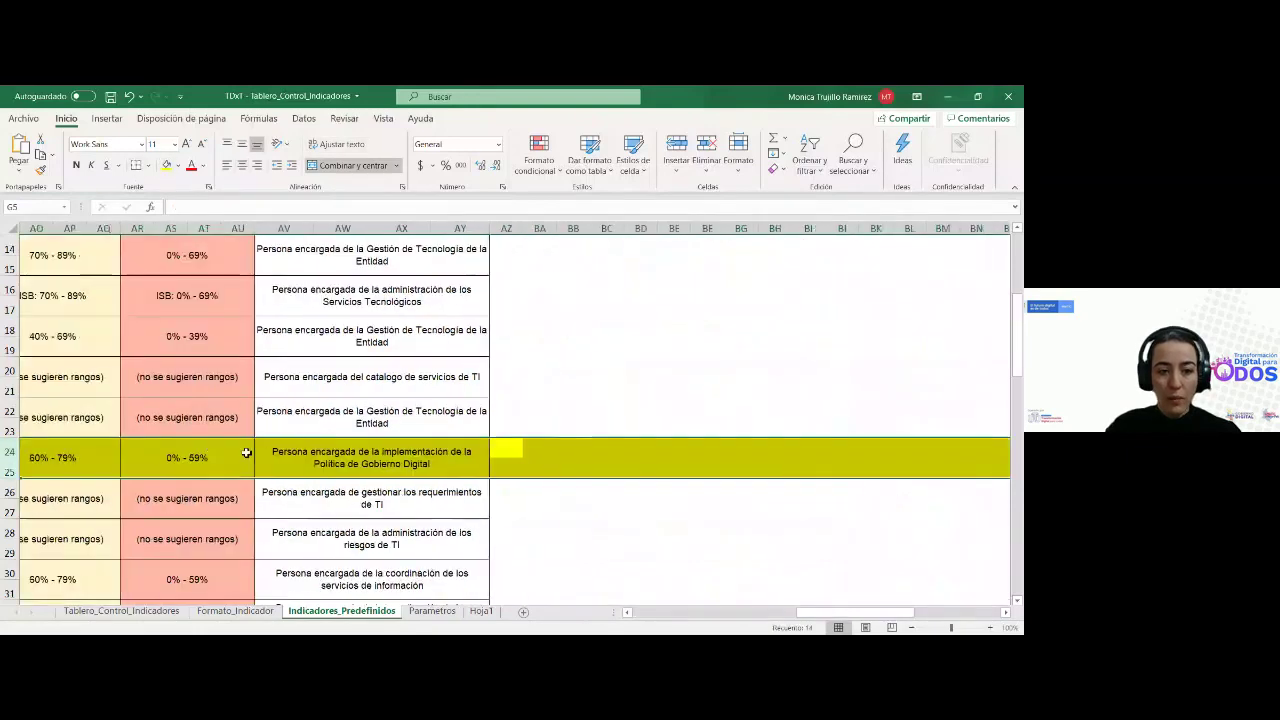
scroll(514, 416, right, 10)
key(ctrl+z)
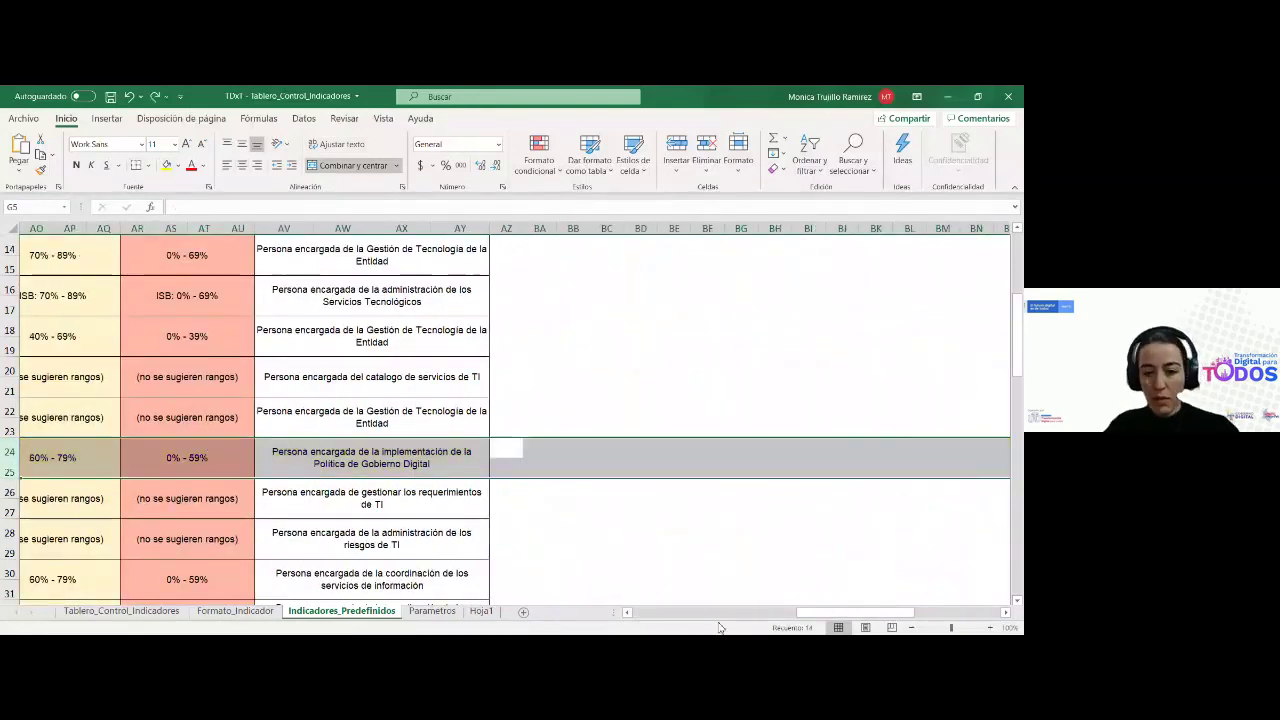
drag(808, 618, 643, 618)
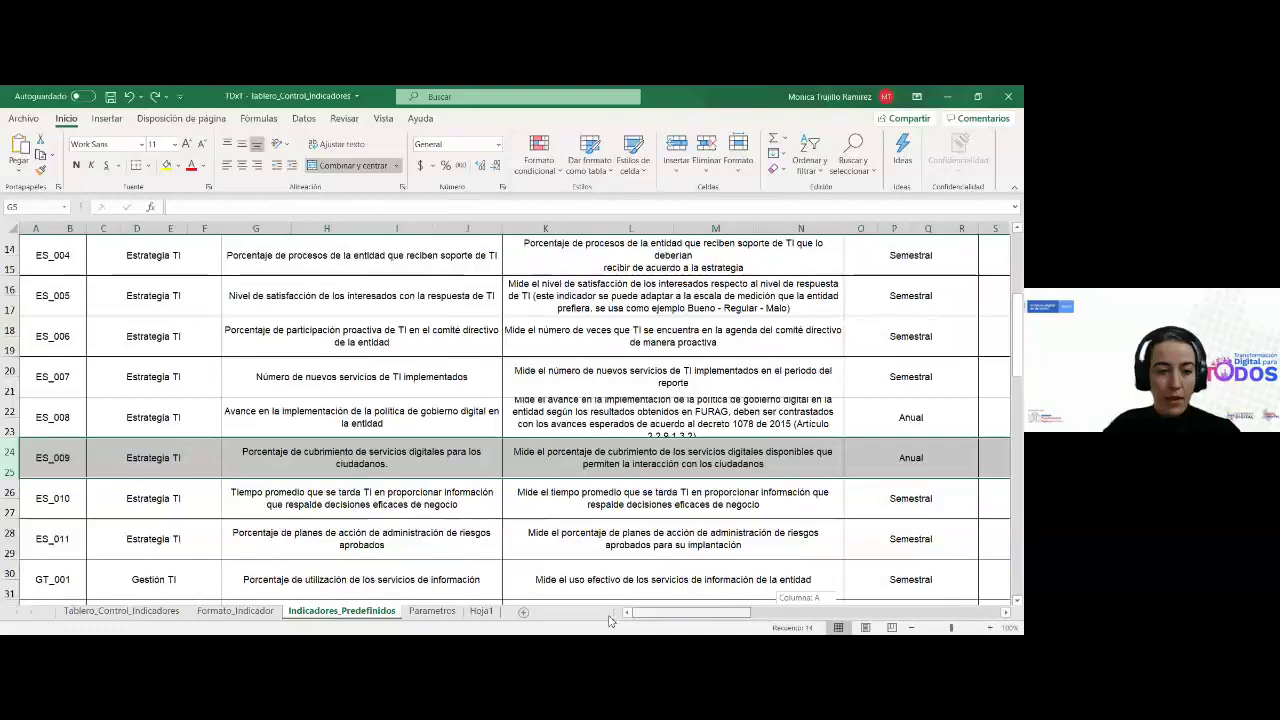
click(53, 457)
click(165, 166)
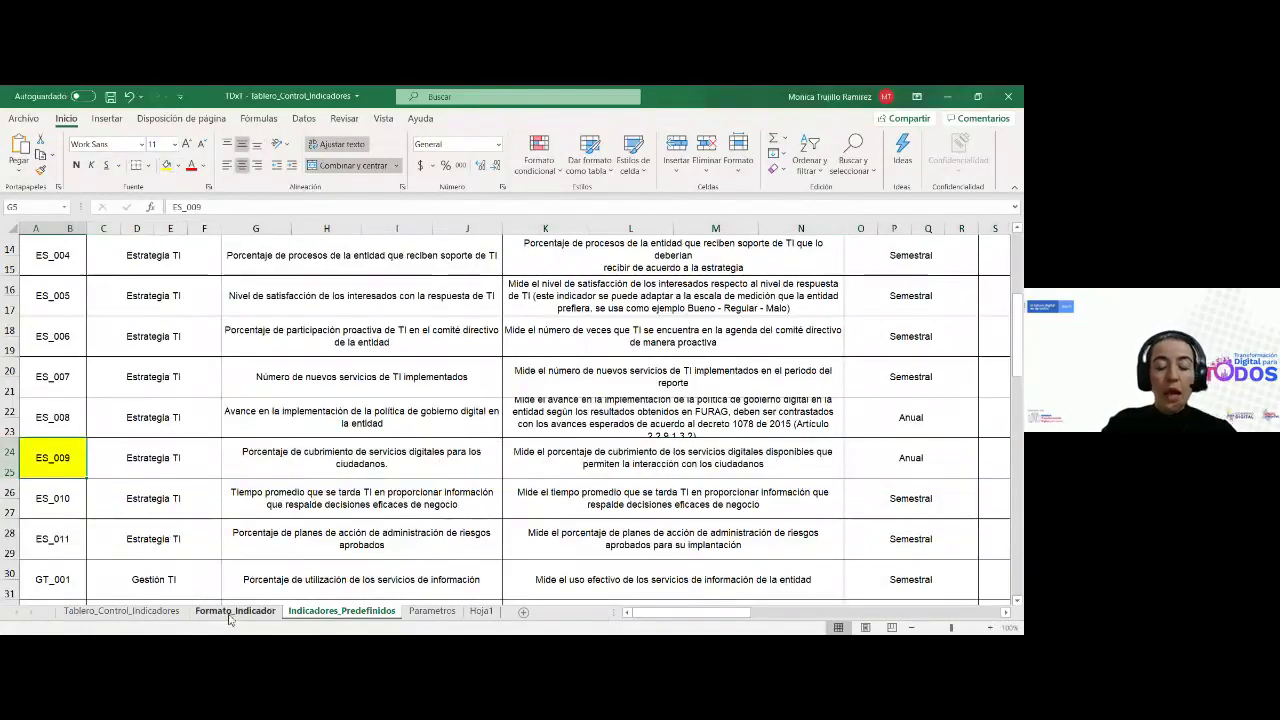
On Formato_Indicador, extend the ID link into row 14 and correct it to show ES_009
click(230, 616)
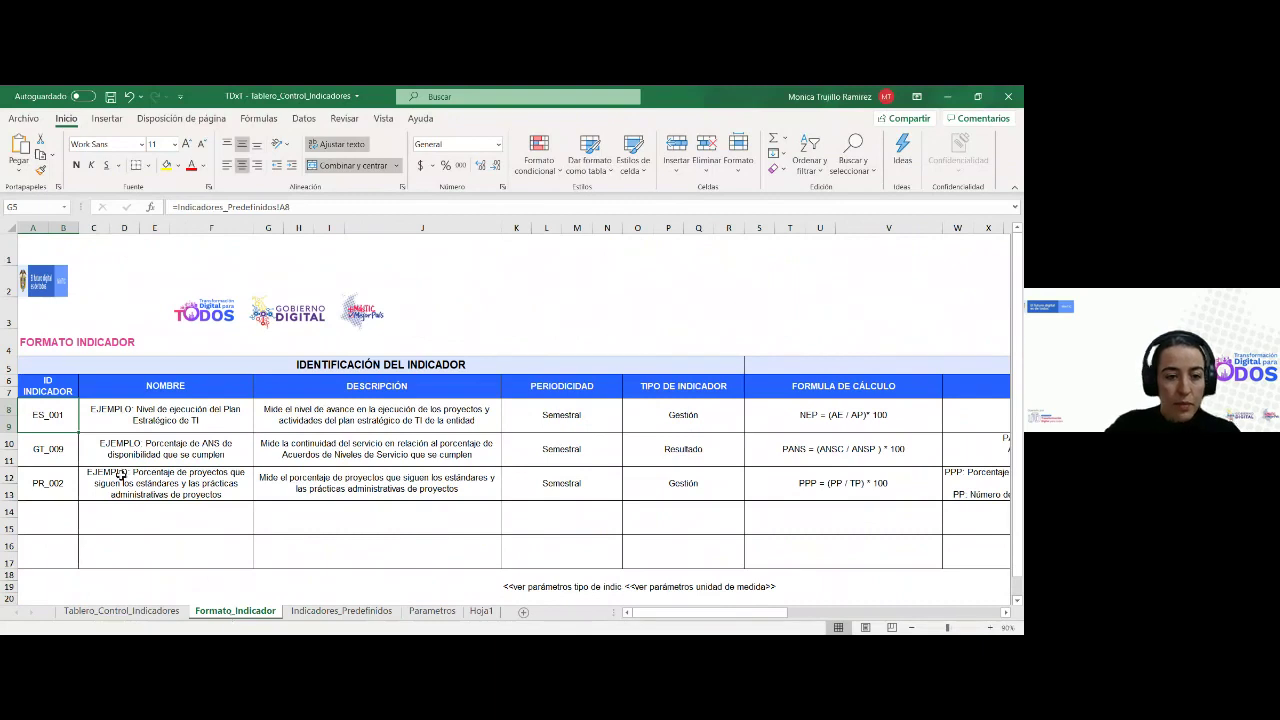
click(51, 513)
scroll(153, 510, down, 1)
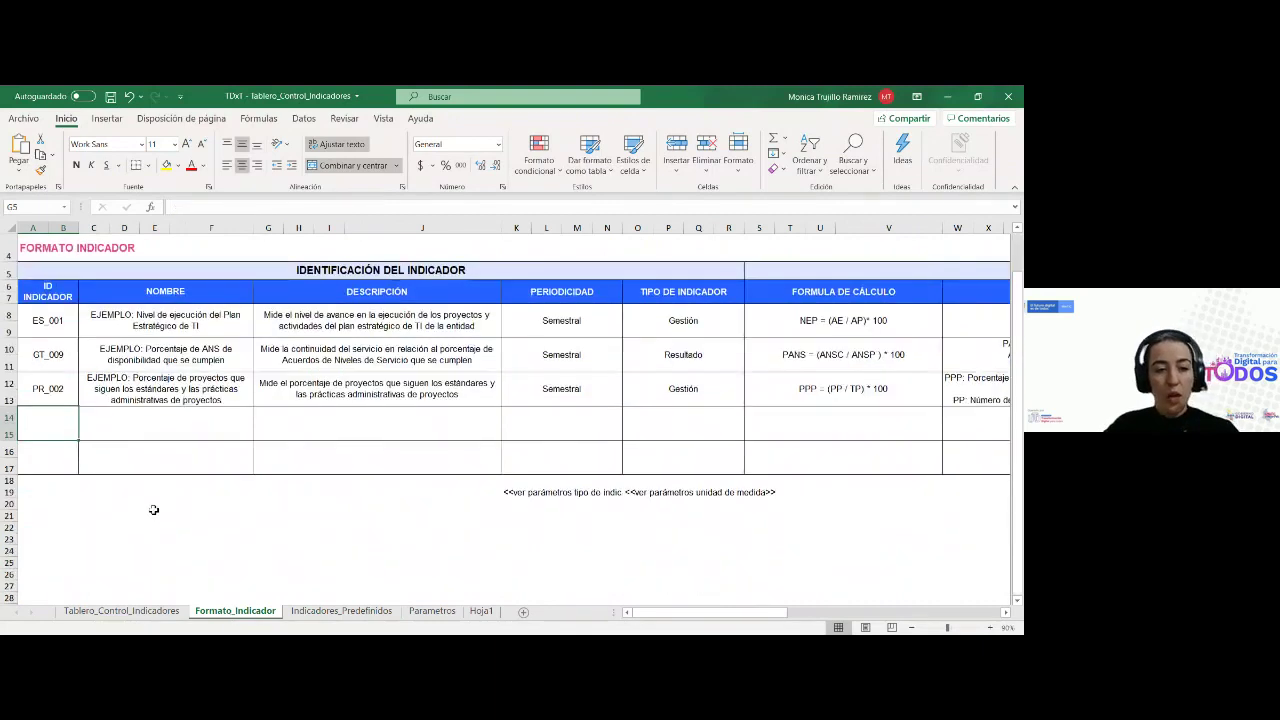
click(56, 332)
click(54, 400)
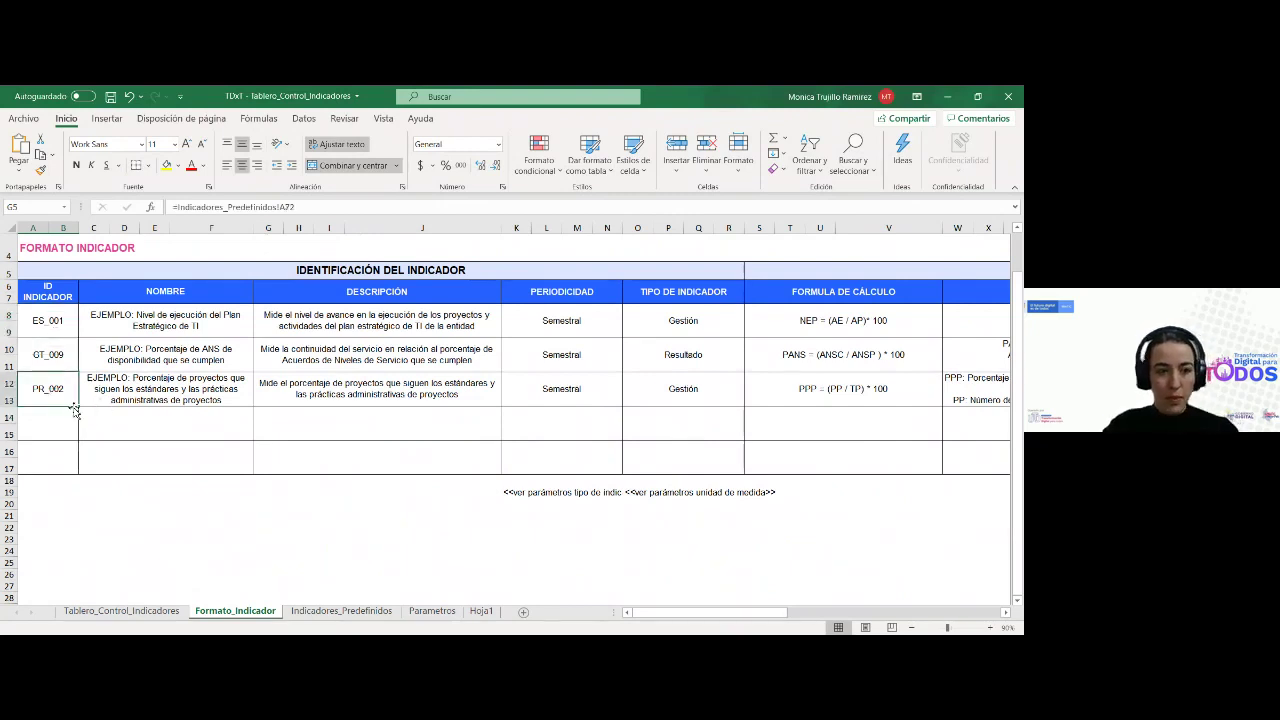
drag(78, 420, 80, 442)
click(338, 611)
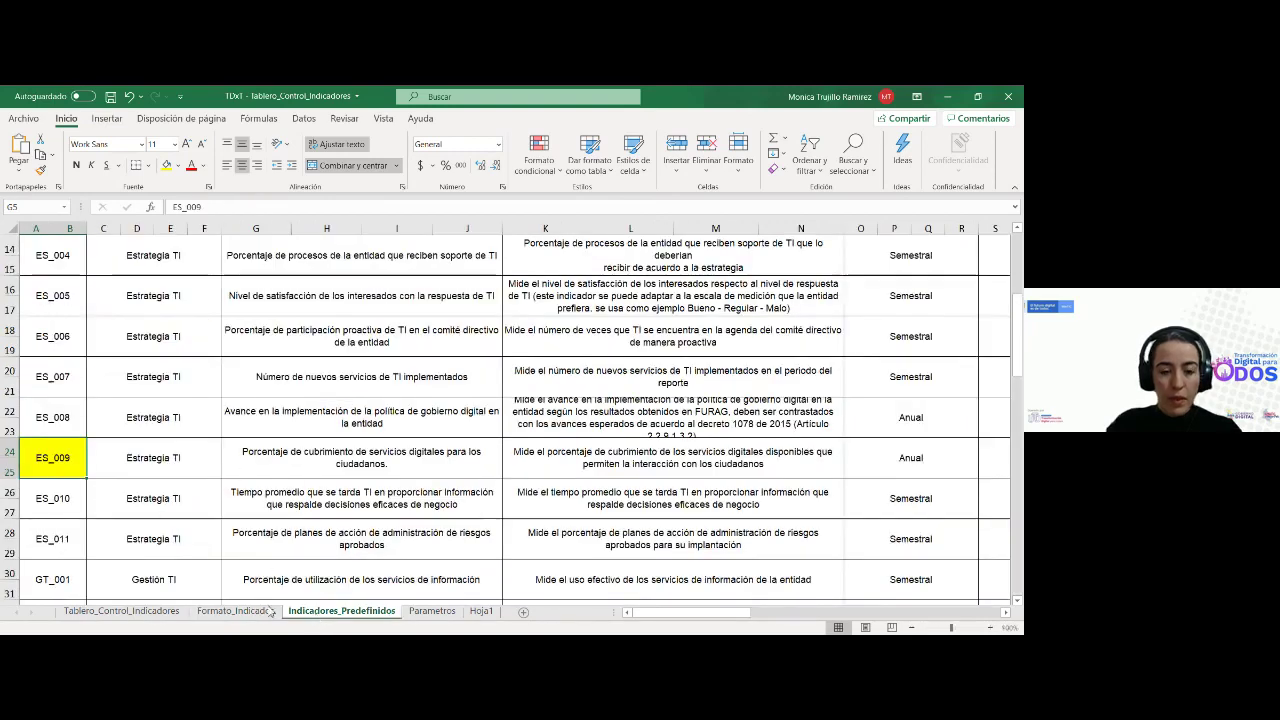
click(240, 611)
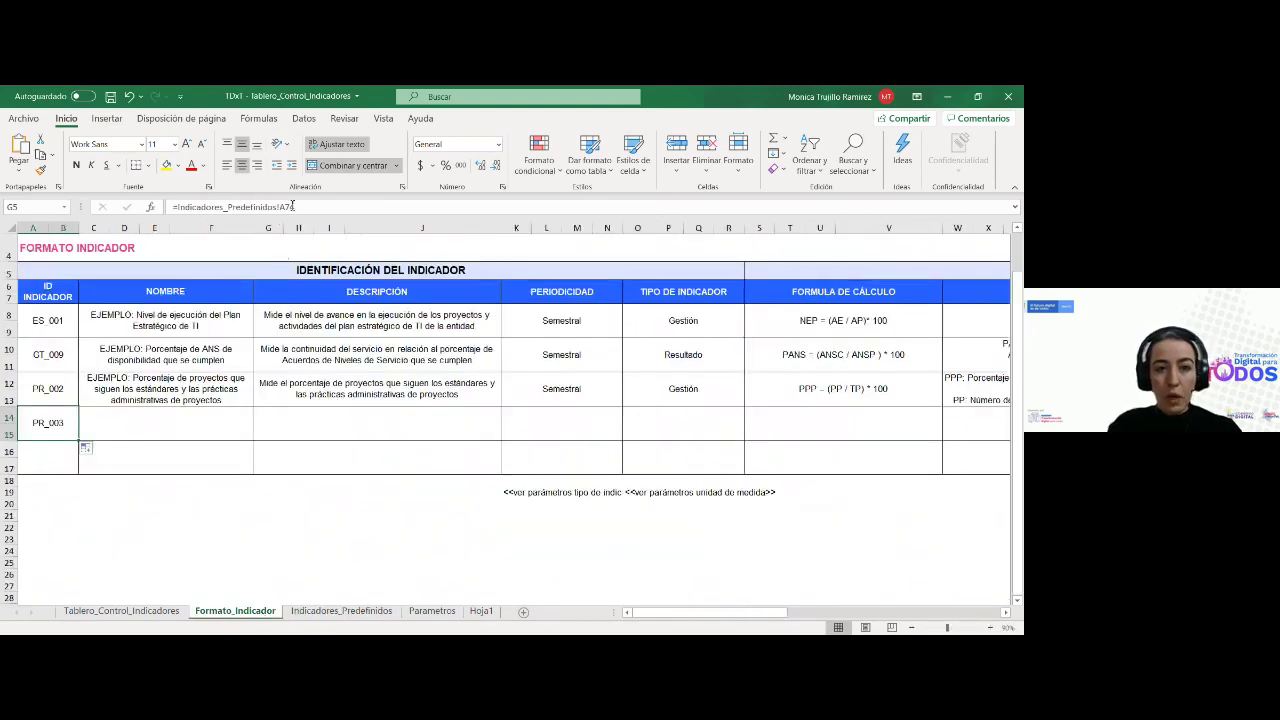
click(294, 206)
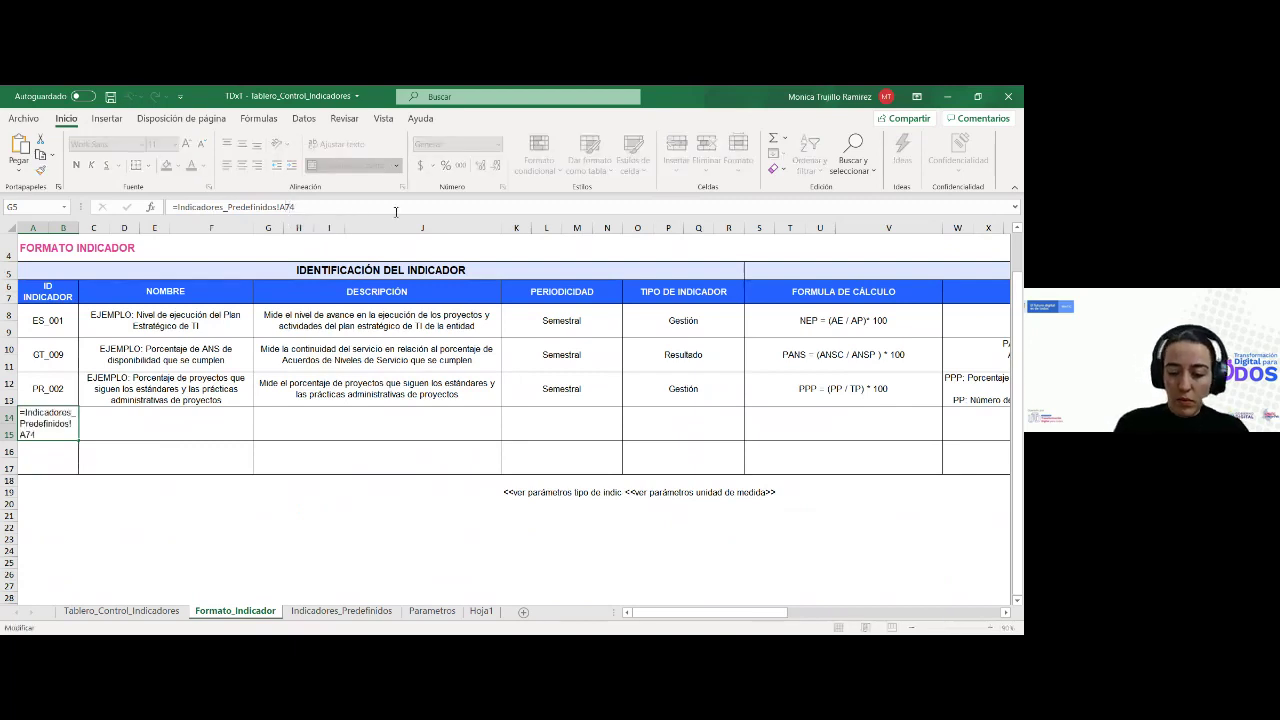
key(BackSpace)
key(Return)
click(60, 428)
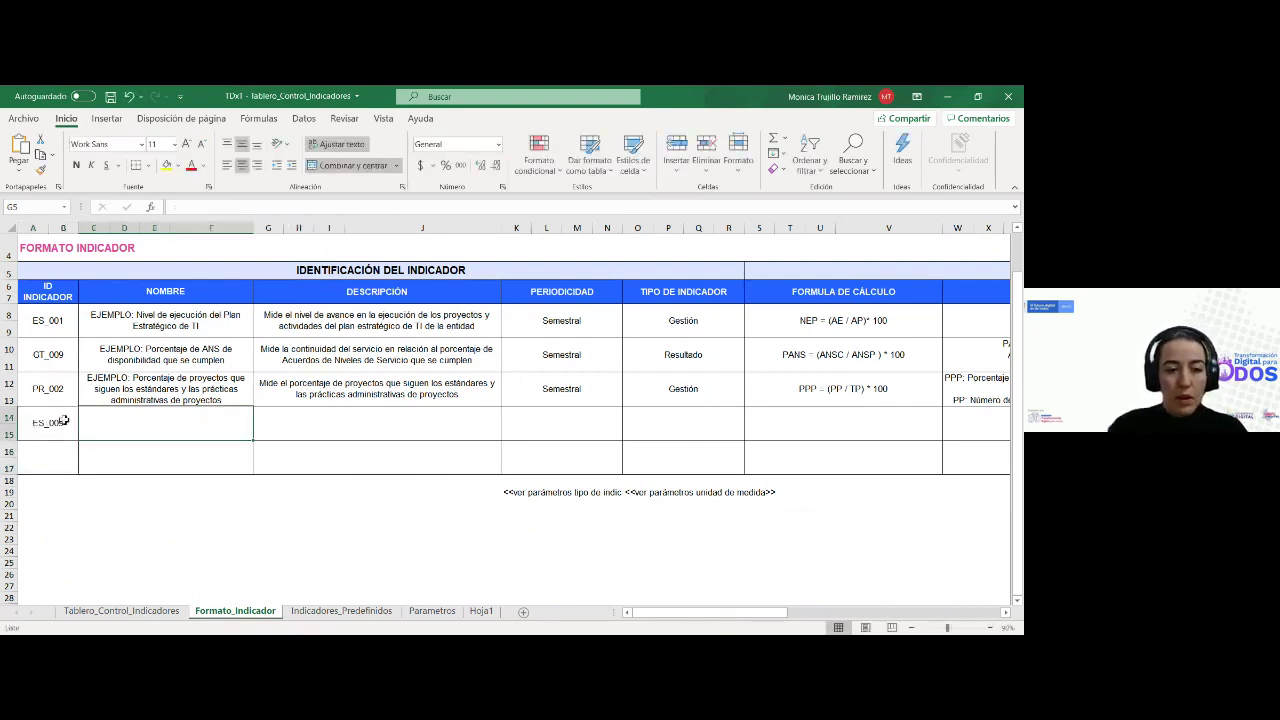
Make row 14's NOMBRE cell the formula =Indicadores_Predefinidos!G24, removing the EJEMPLO prefix
mouse_move(79, 442)
mouse_down()
mouse_move(254, 443)
mouse_move(205, 437)
mouse_move(250, 425)
mouse_move(240, 421)
mouse_up()
click(220, 400)
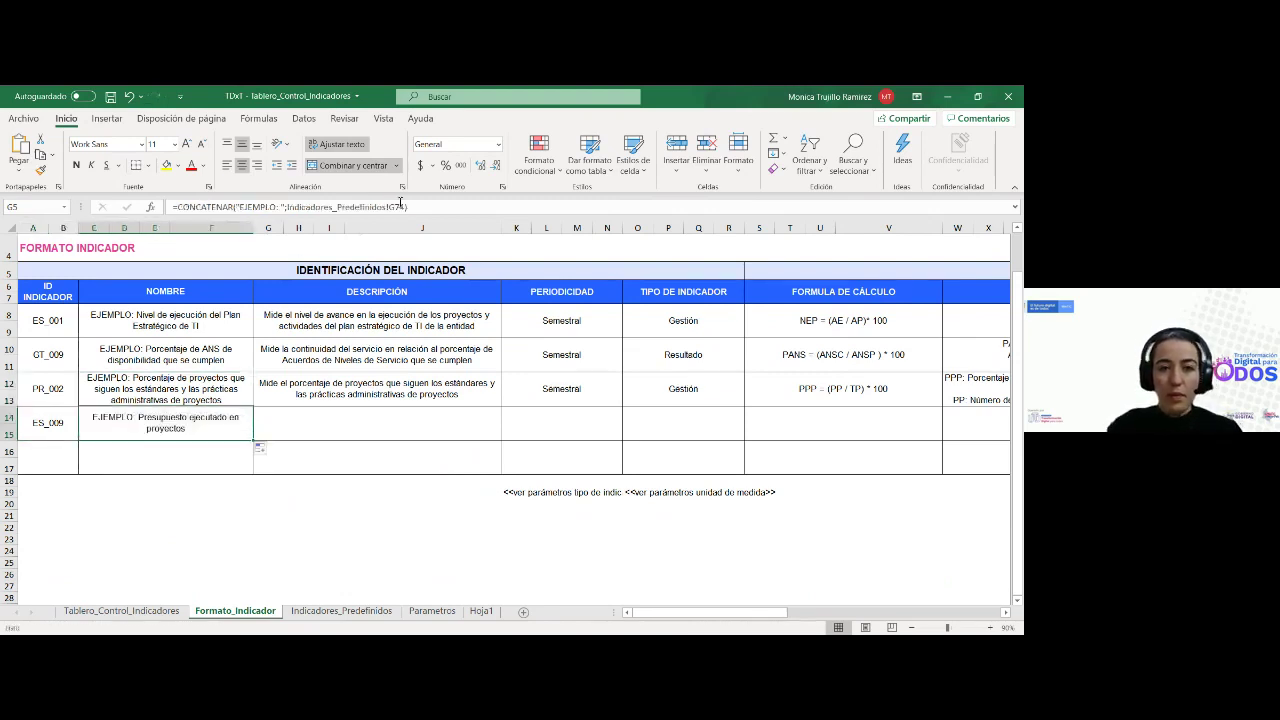
click(400, 206)
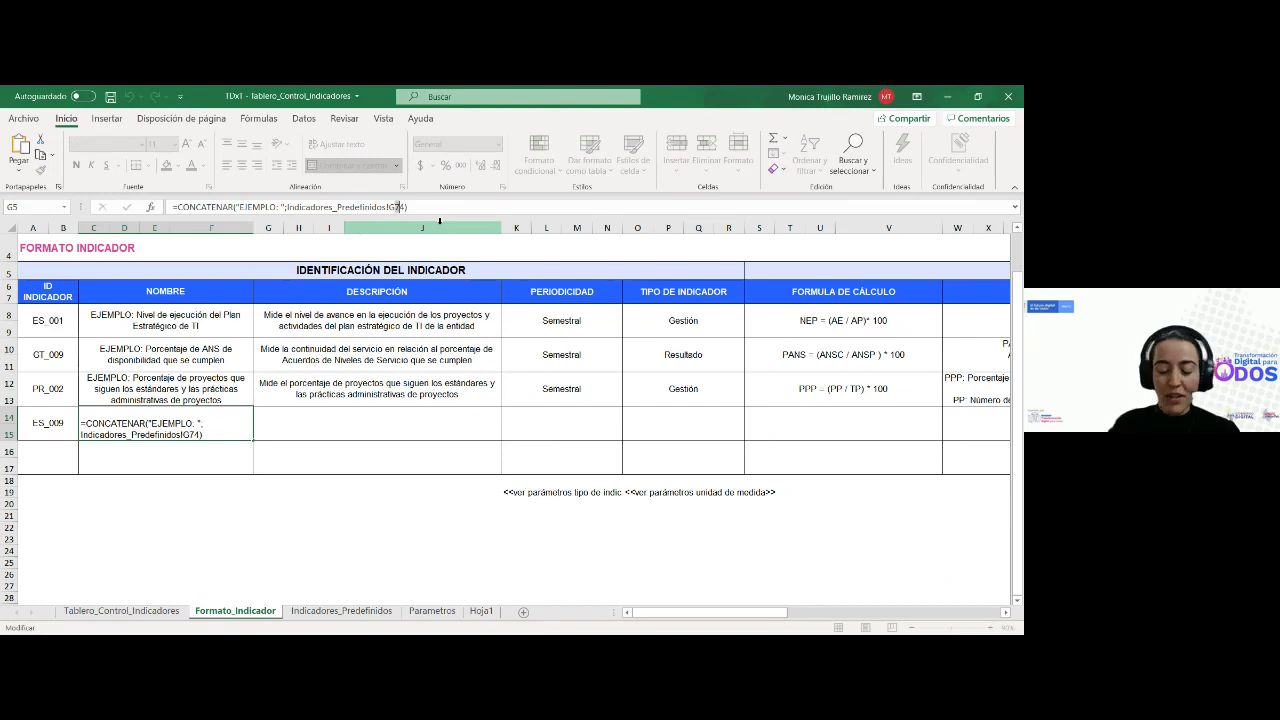
key(Tab)
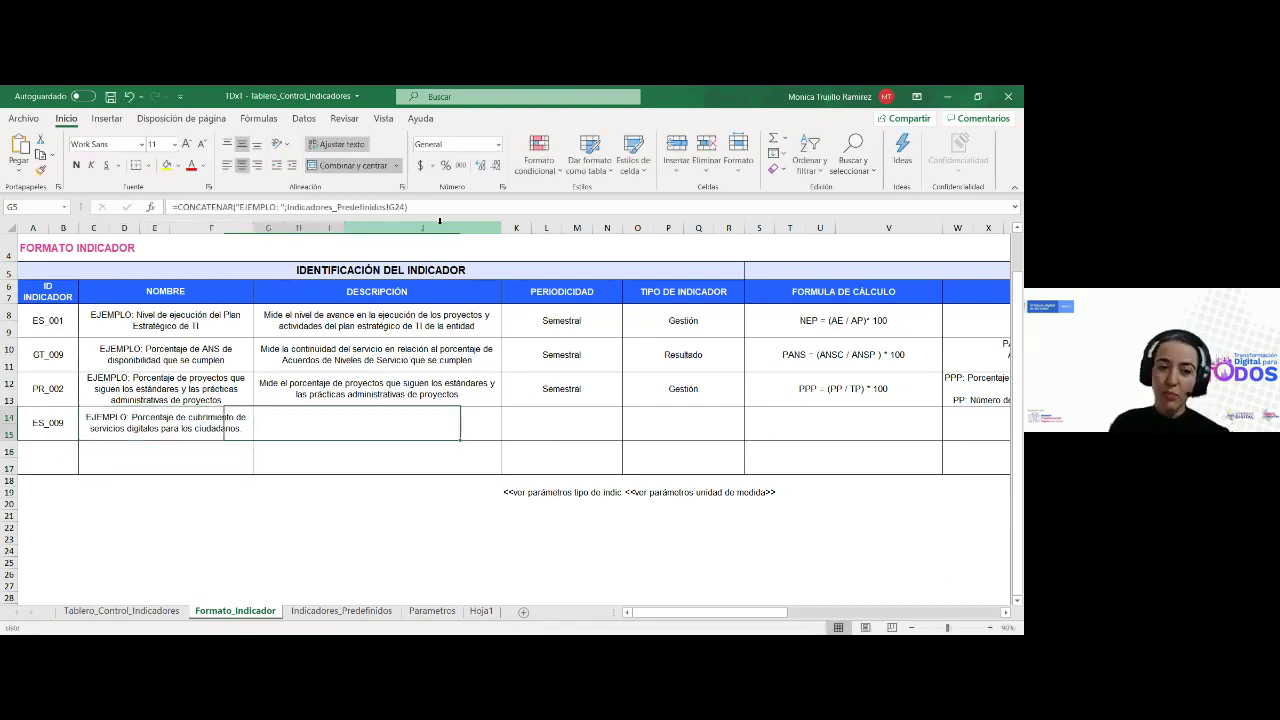
click(166, 433)
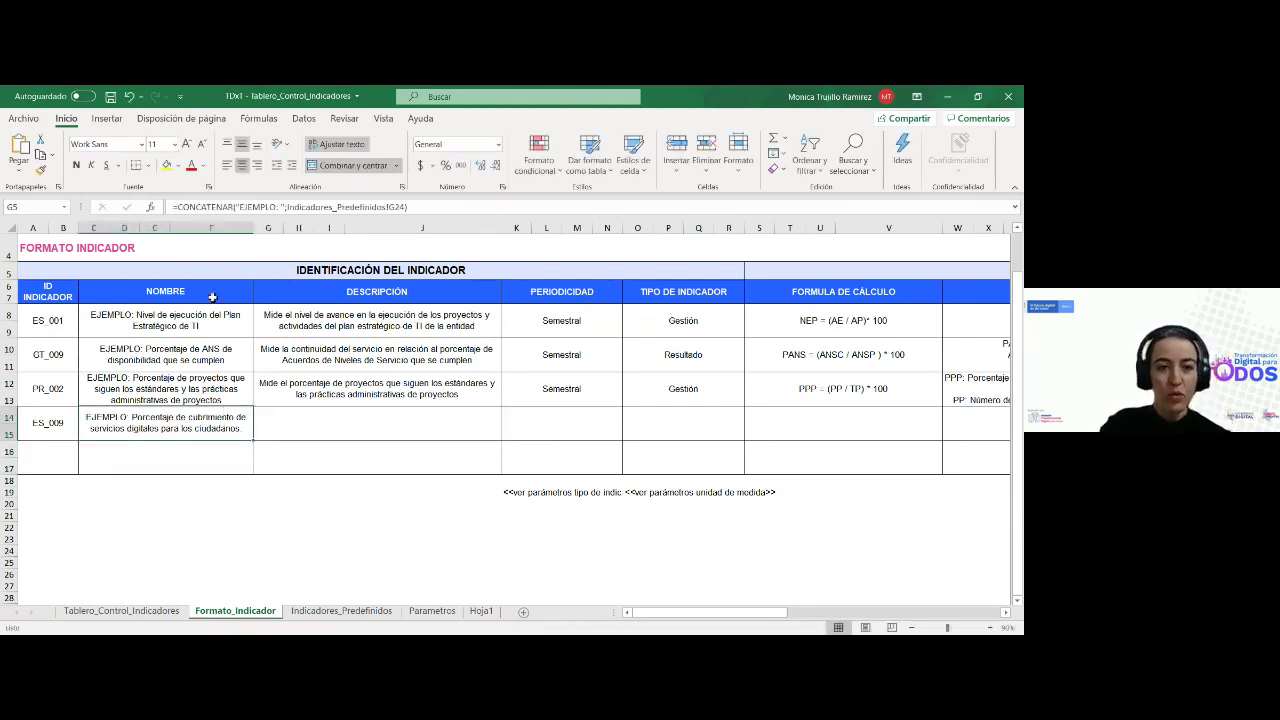
drag(287, 205, 172, 206)
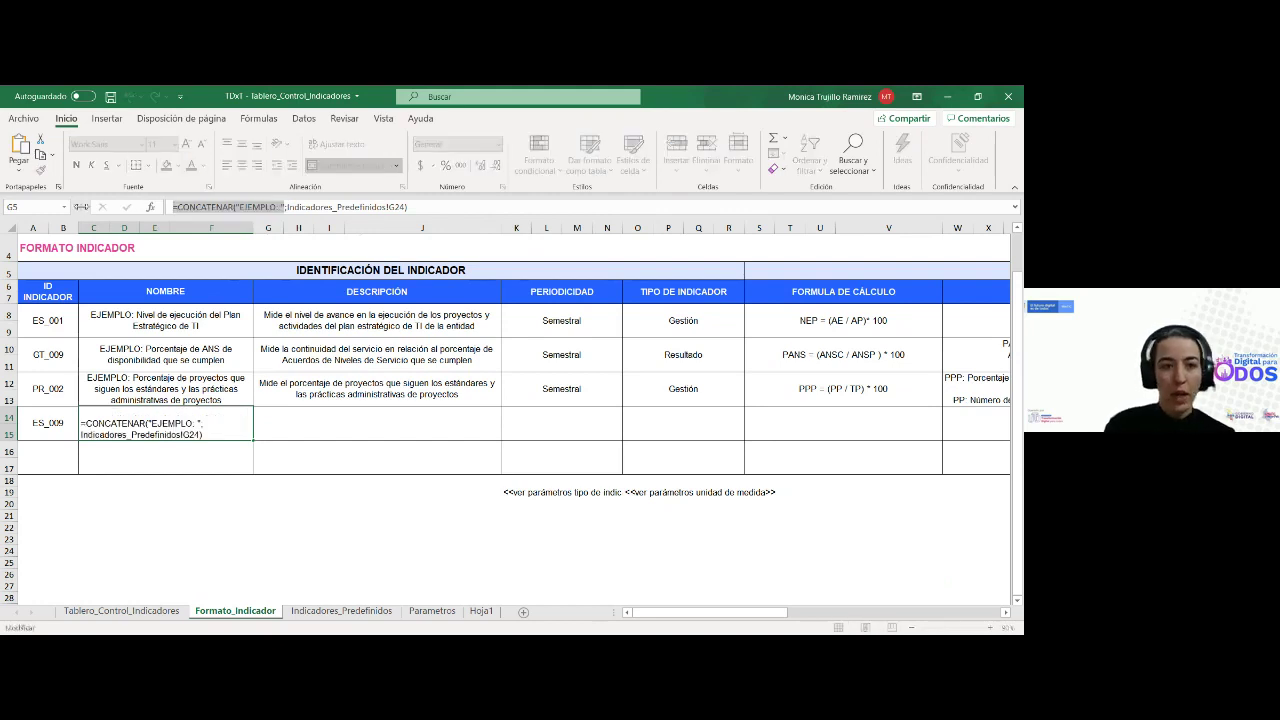
key(BackSpace)
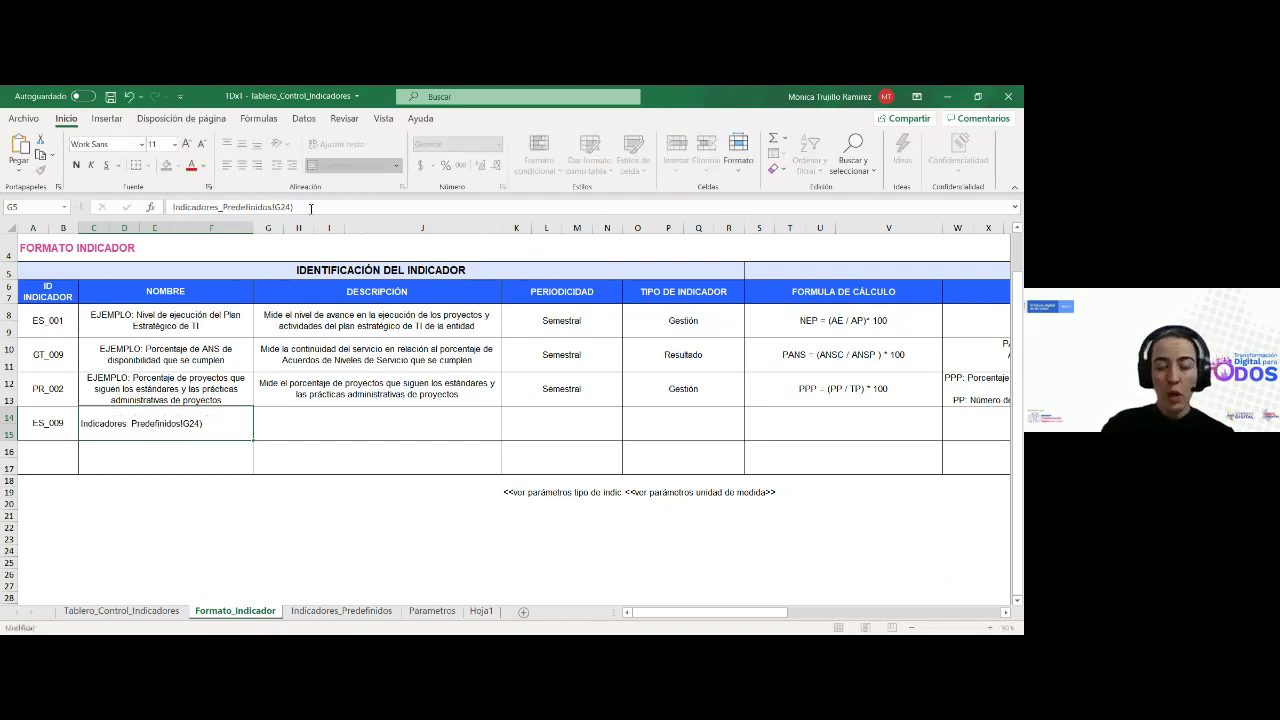
key(Return)
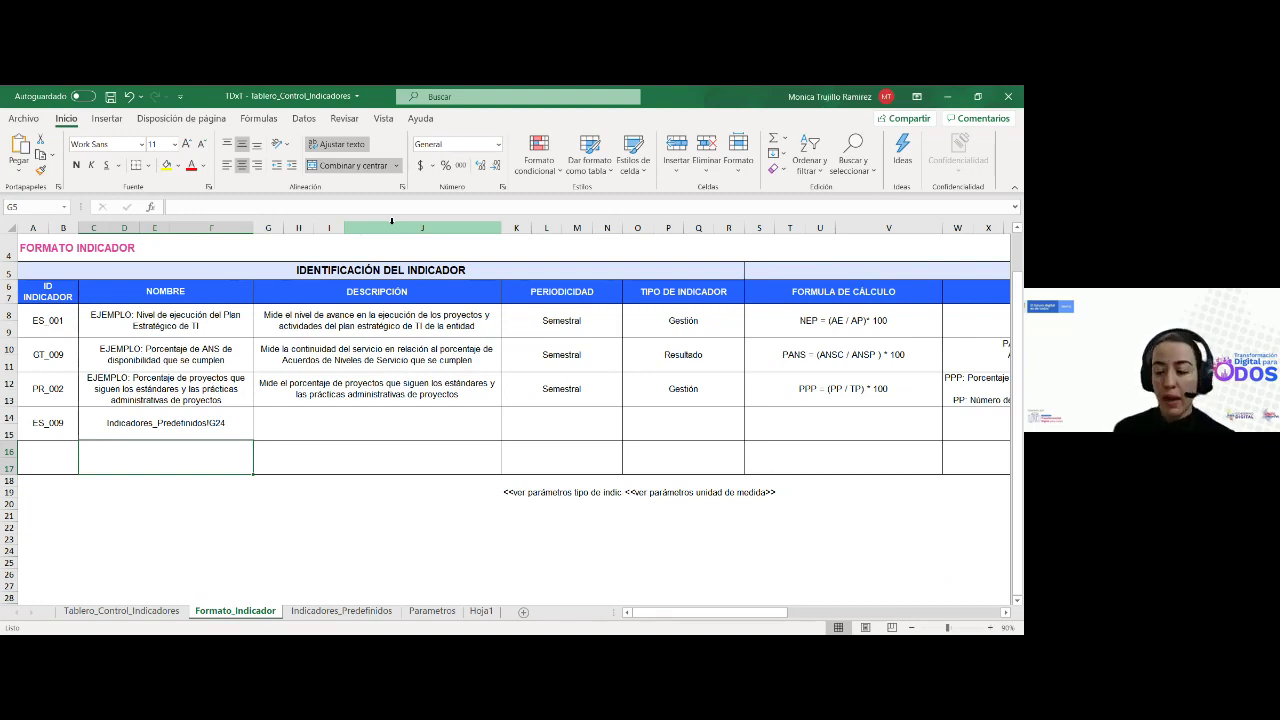
key(Up)
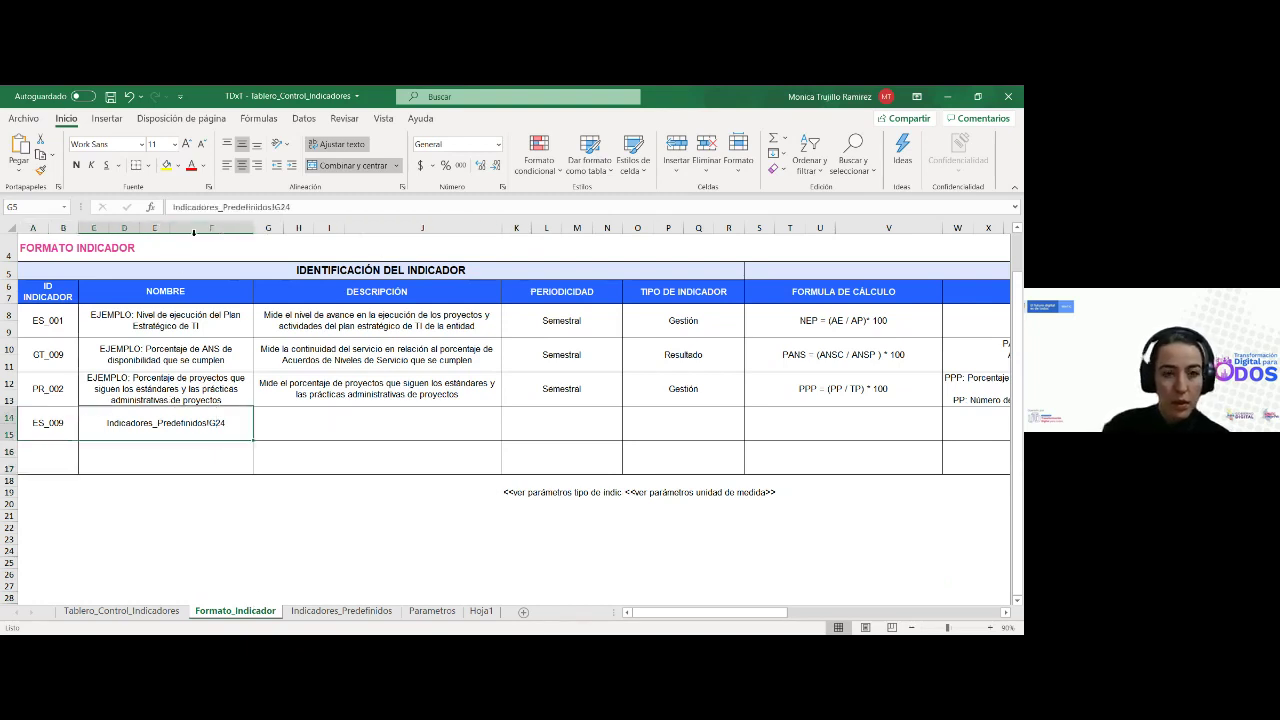
click(172, 206)
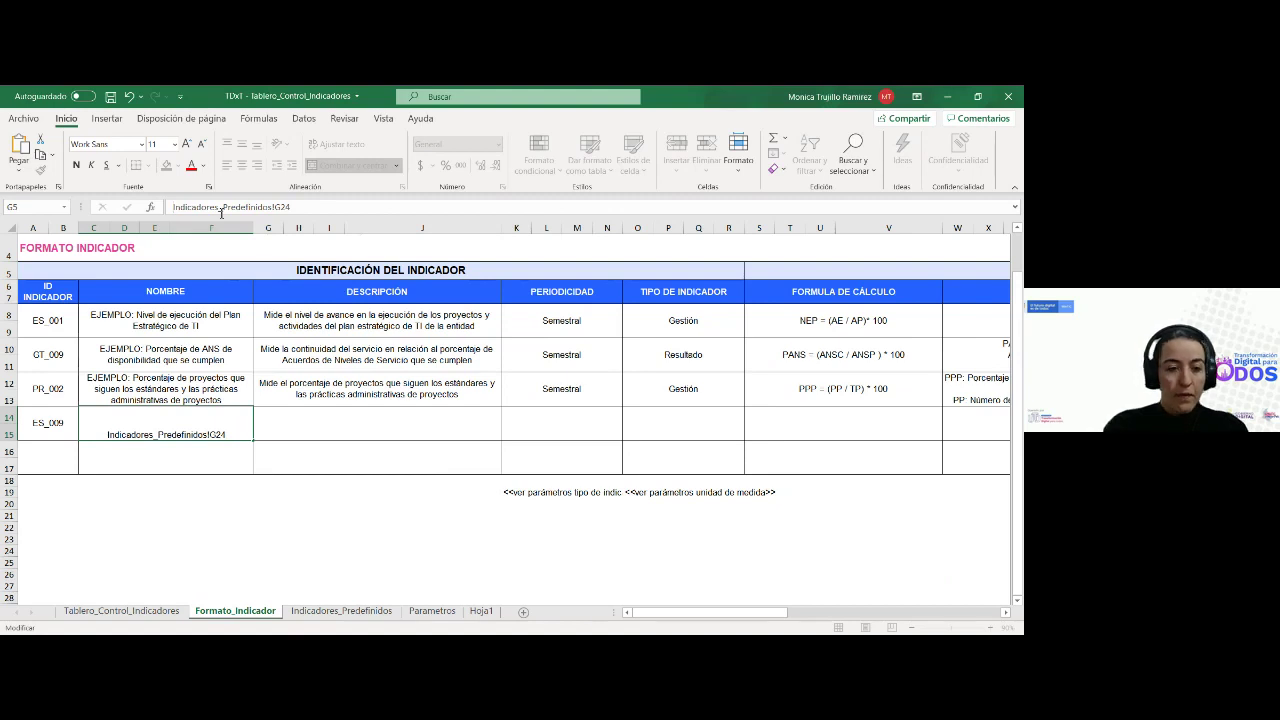
text(=)
key(Return)
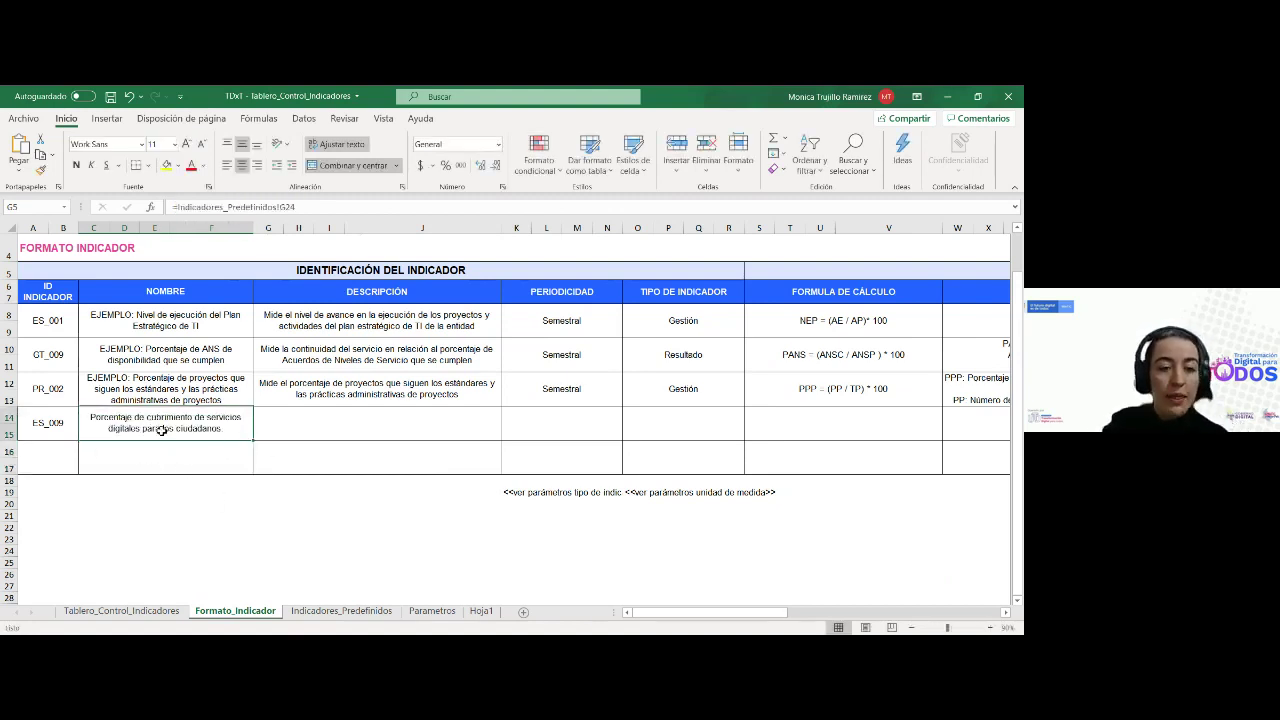
Copy the description formula into row 14, relink it to K24, and enter Trimestral periodicity
drag(294, 394, 380, 425)
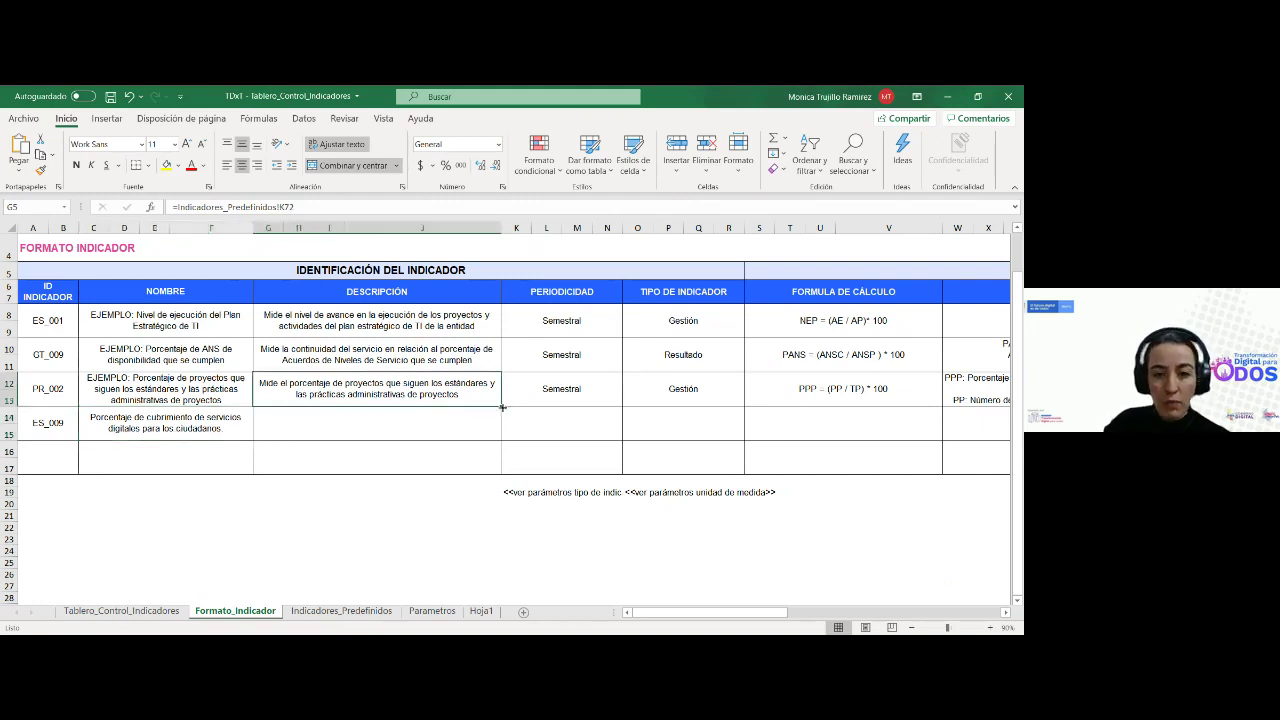
drag(494, 436, 494, 437)
click(440, 424)
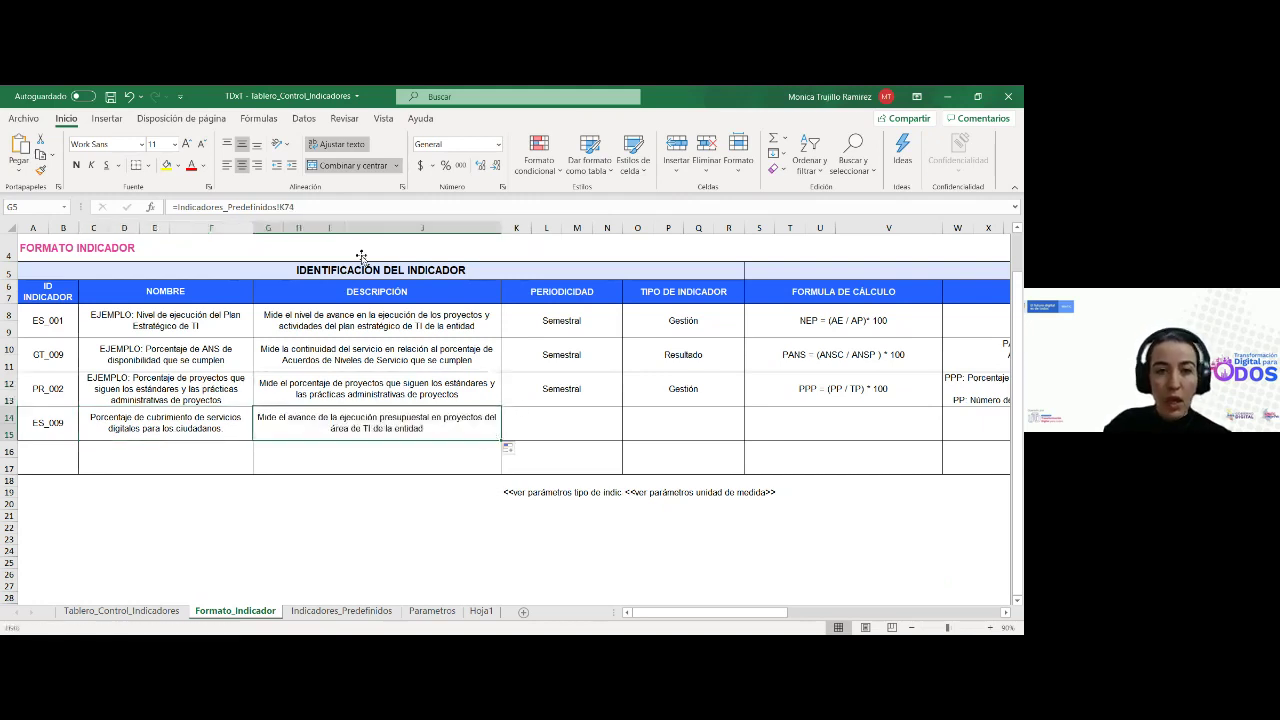
click(294, 207)
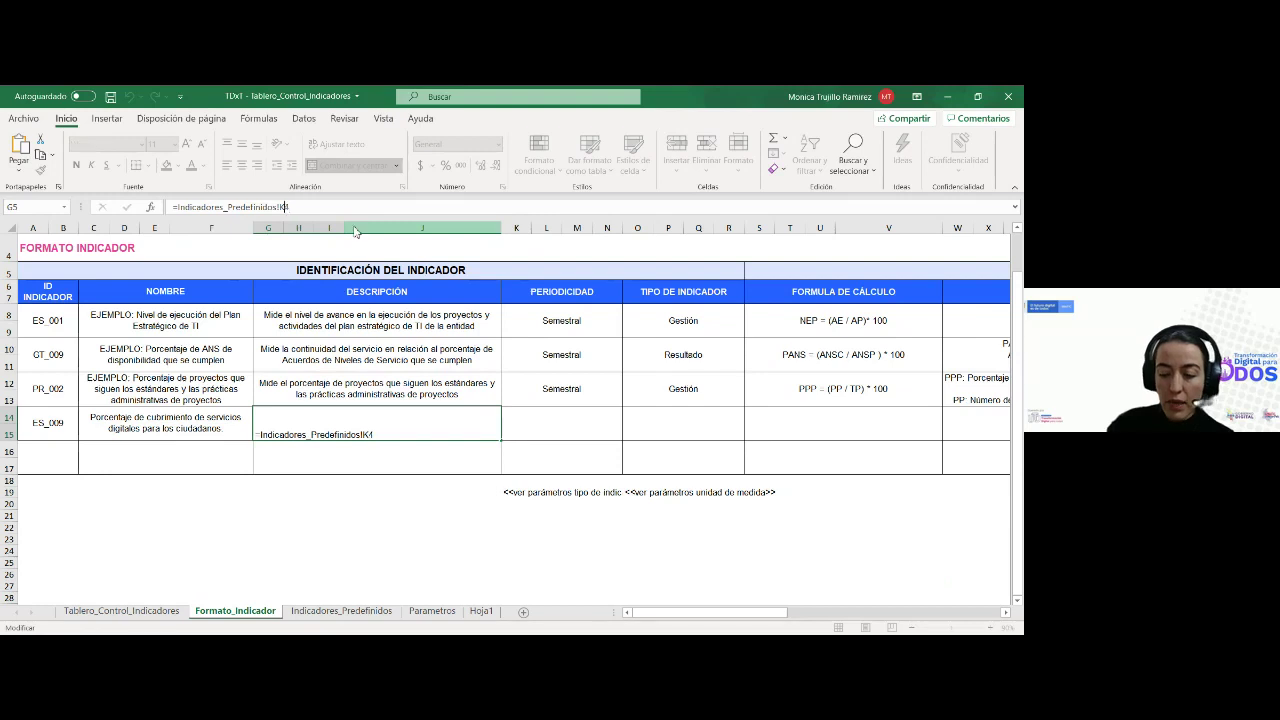
key(BackSpace)
key(BackSpace)
text(24)
key(Return)
key(Right)
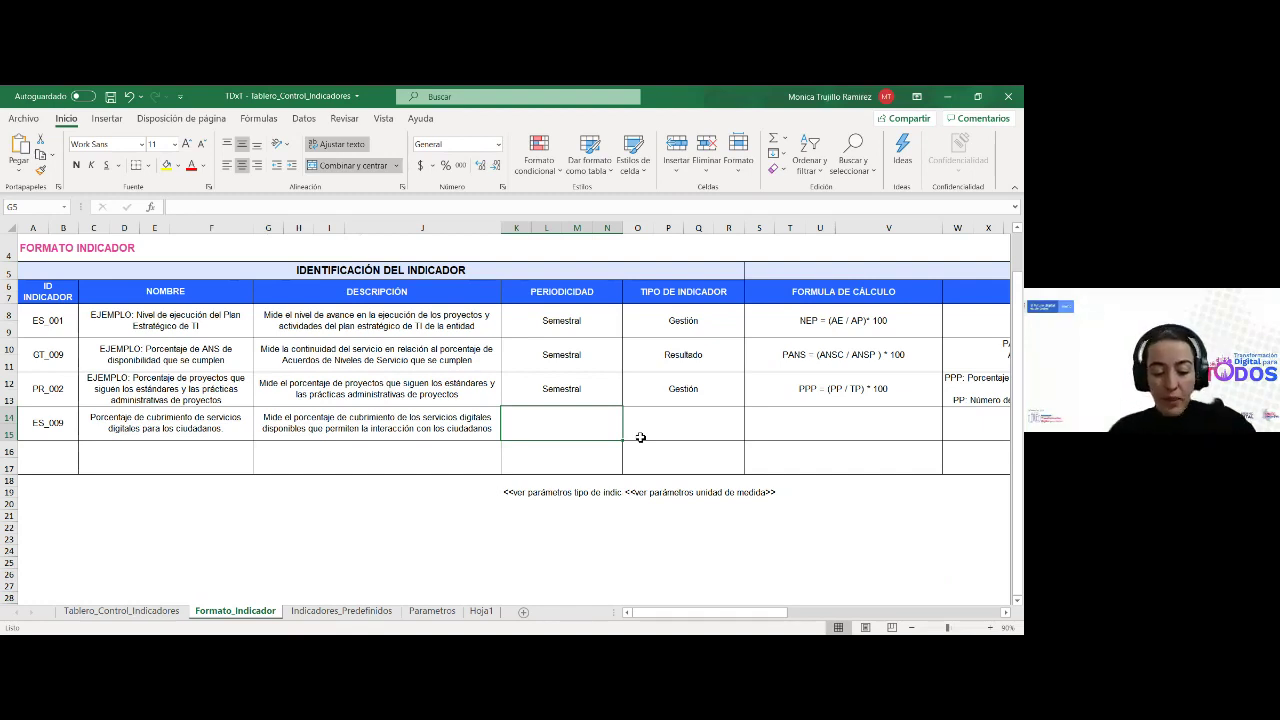
text(Trimestral)
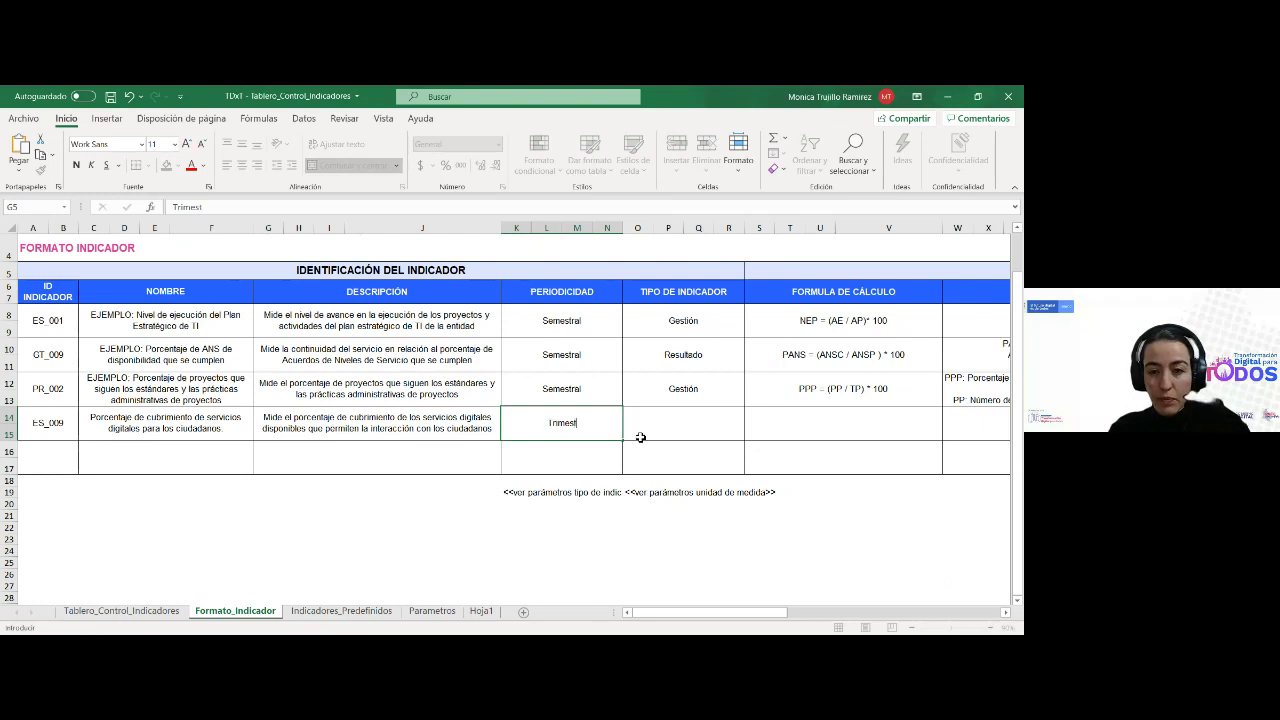
key(Tab)
Fill the indicator-type formula down to row 14 so it shows Resultado
click(704, 397)
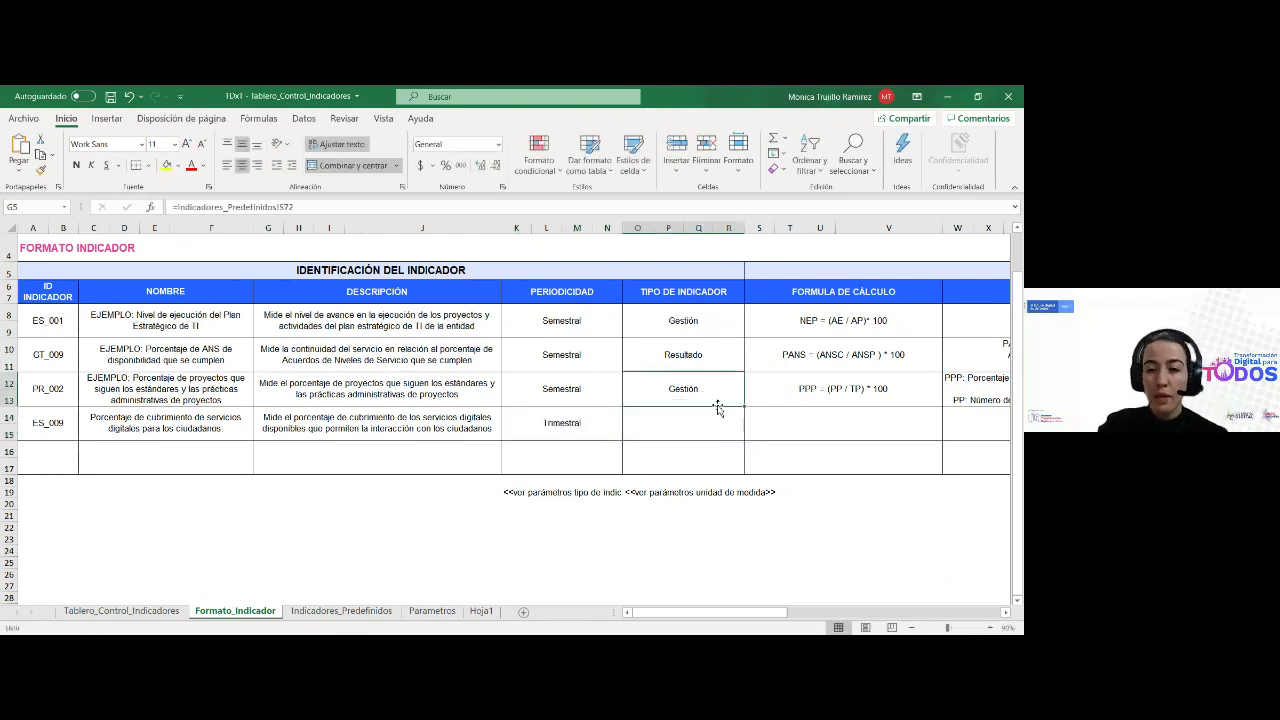
drag(745, 407, 736, 433)
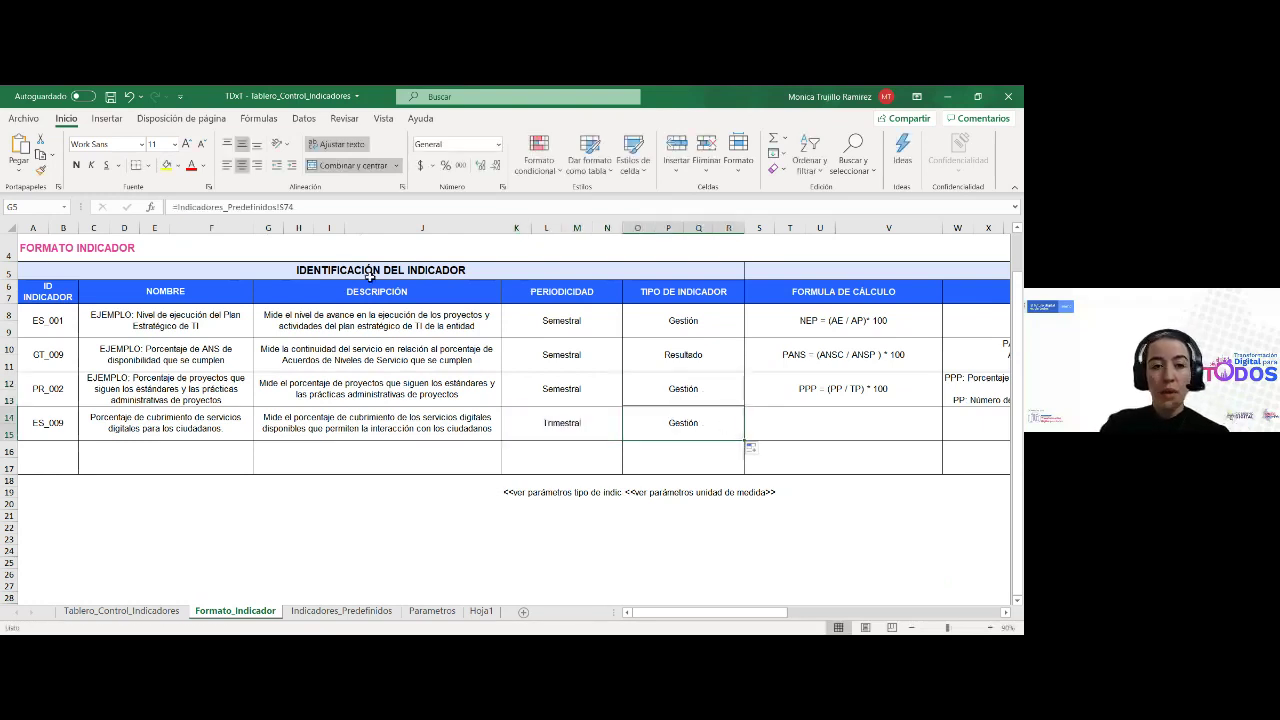
click(403, 207)
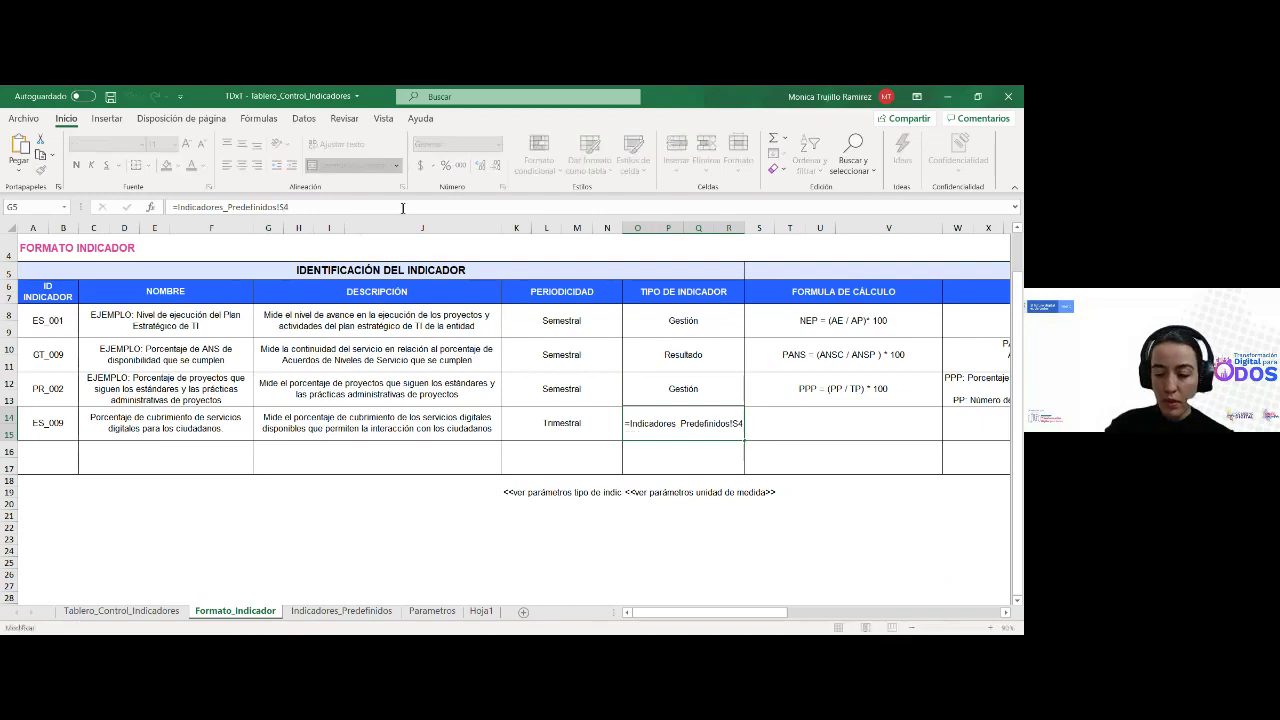
key(Return)
key(Up)
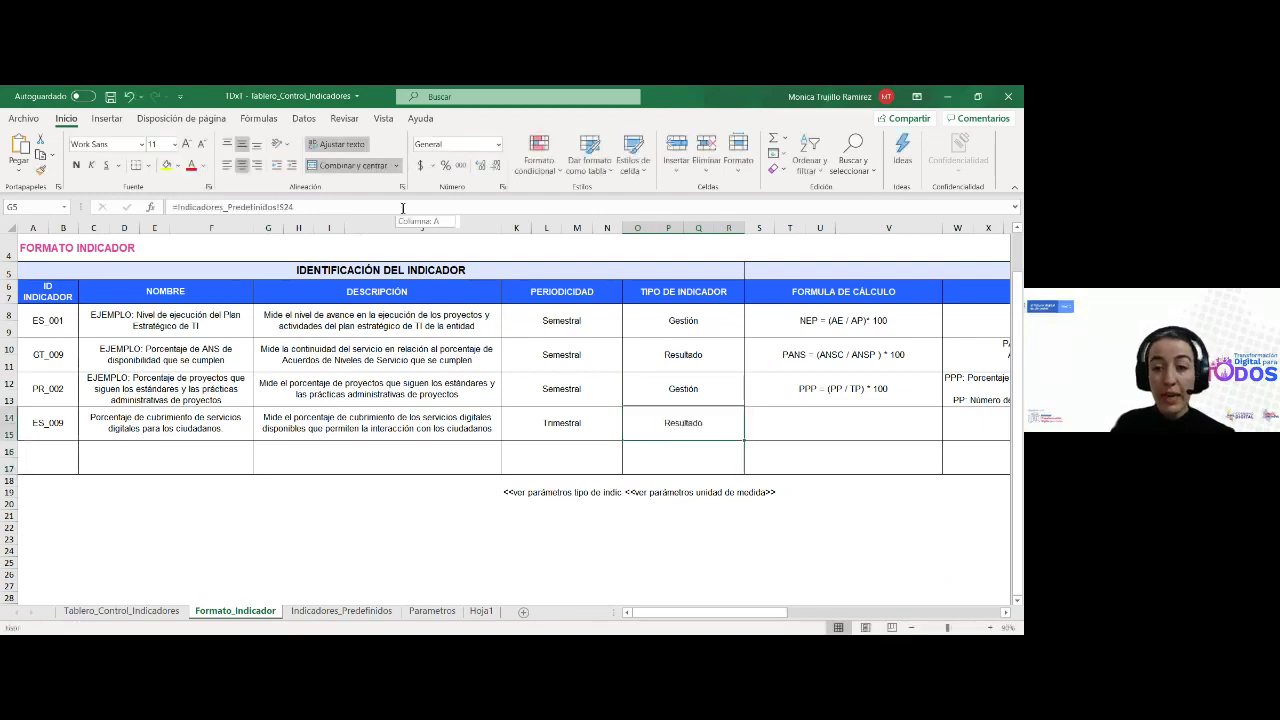
key(Right)
Fill the calculation formula down and relink it to row 24, showing ICS= ( SL/ST )*100
scroll(403, 208, right, 5)
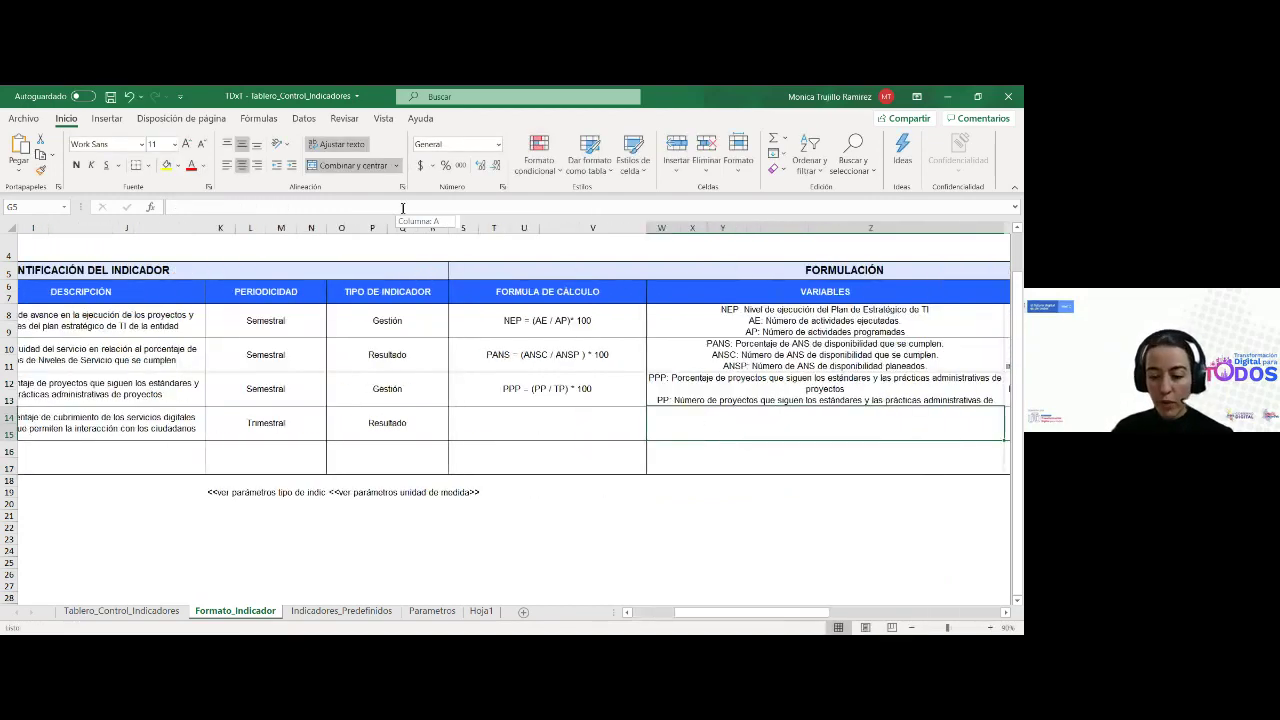
click(519, 397)
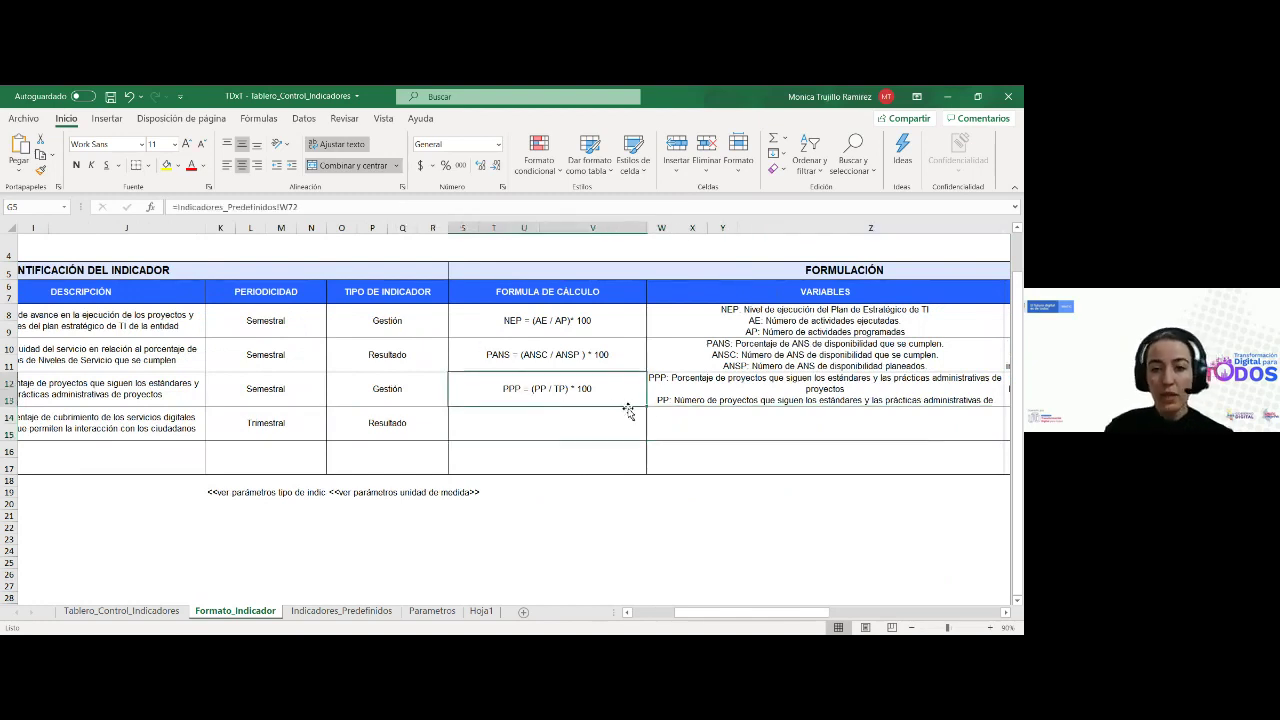
drag(646, 406, 614, 426)
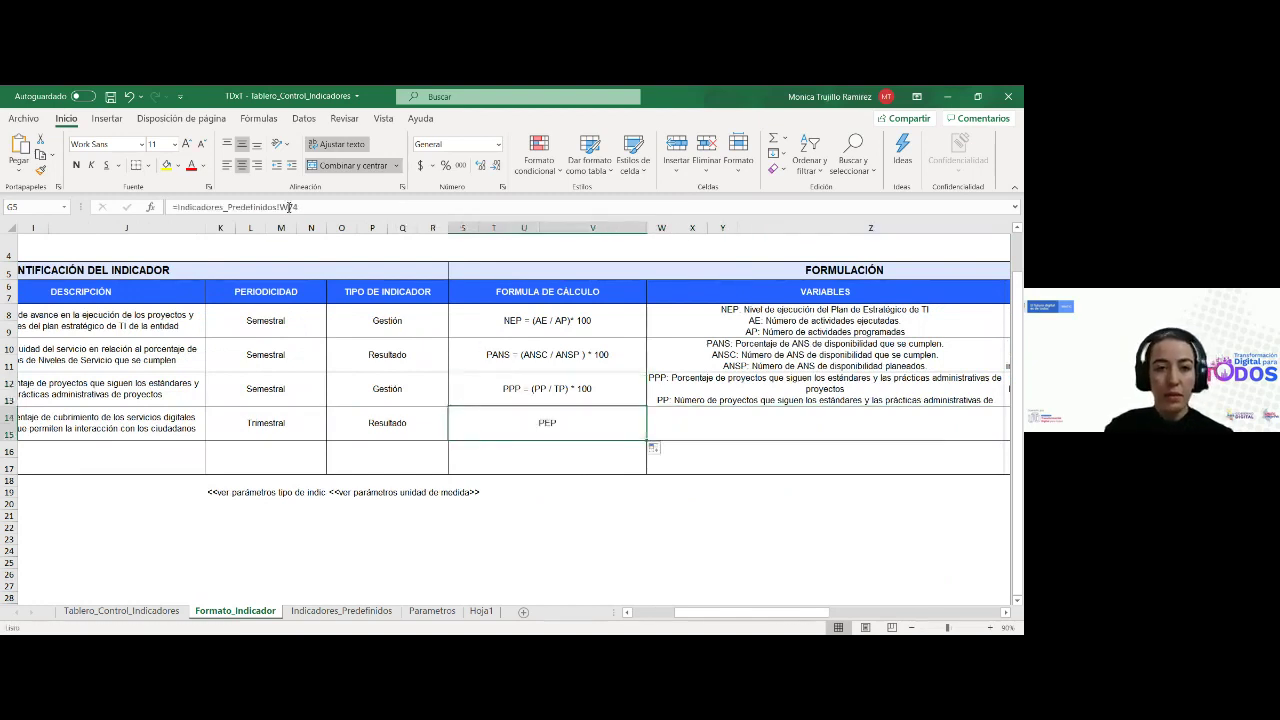
click(293, 207)
text(2)
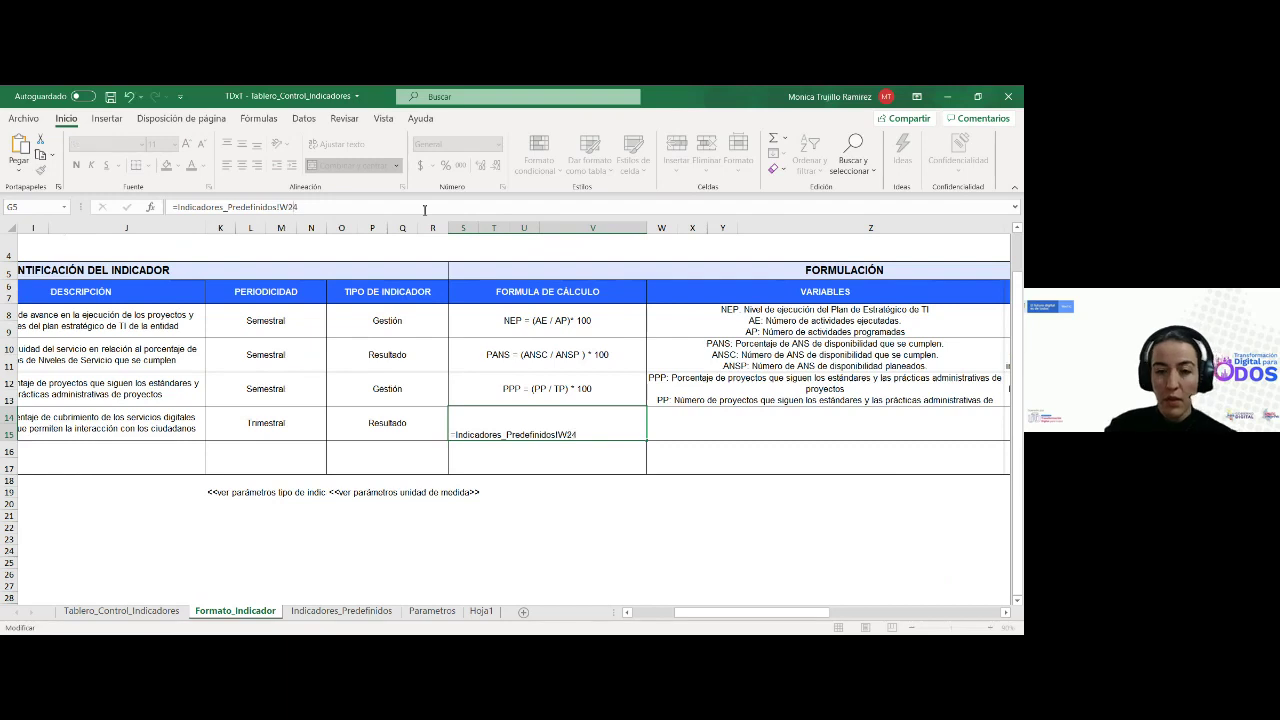
key(Return)
key(Up)
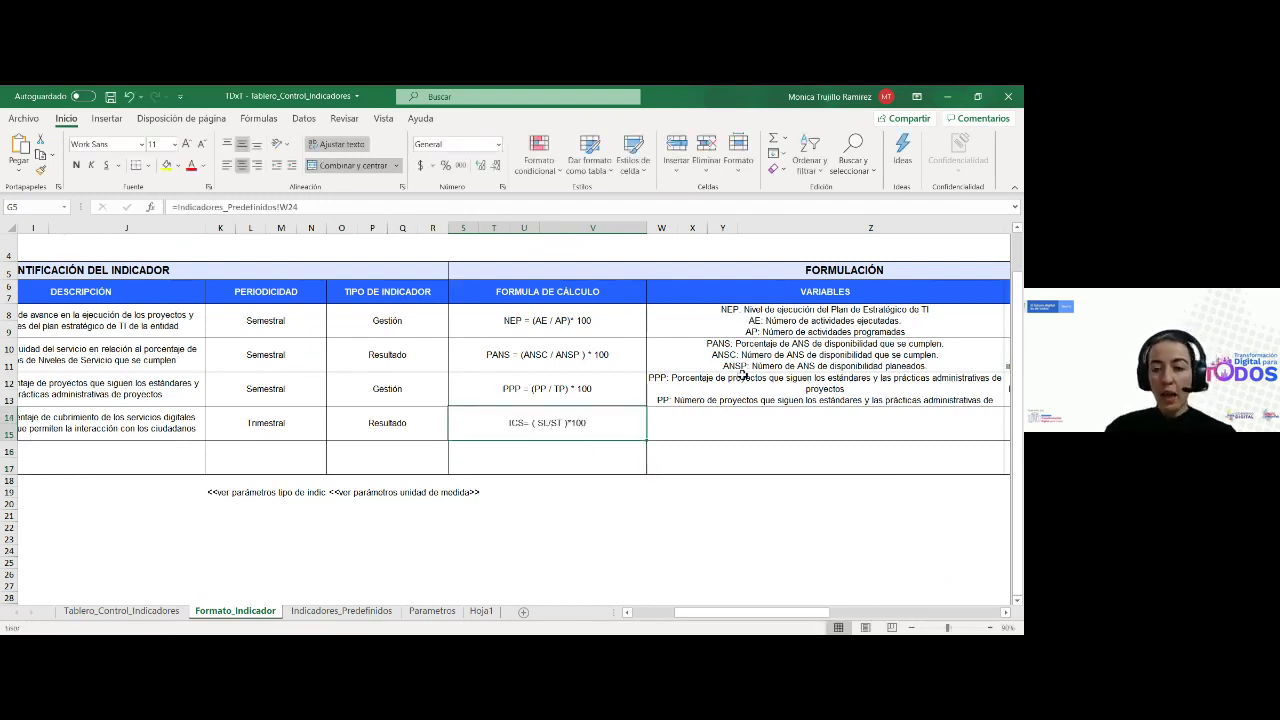
Fill the variables formula down to row 14 and relink it to row 24
click(740, 376)
drag(1002, 409, 886, 423)
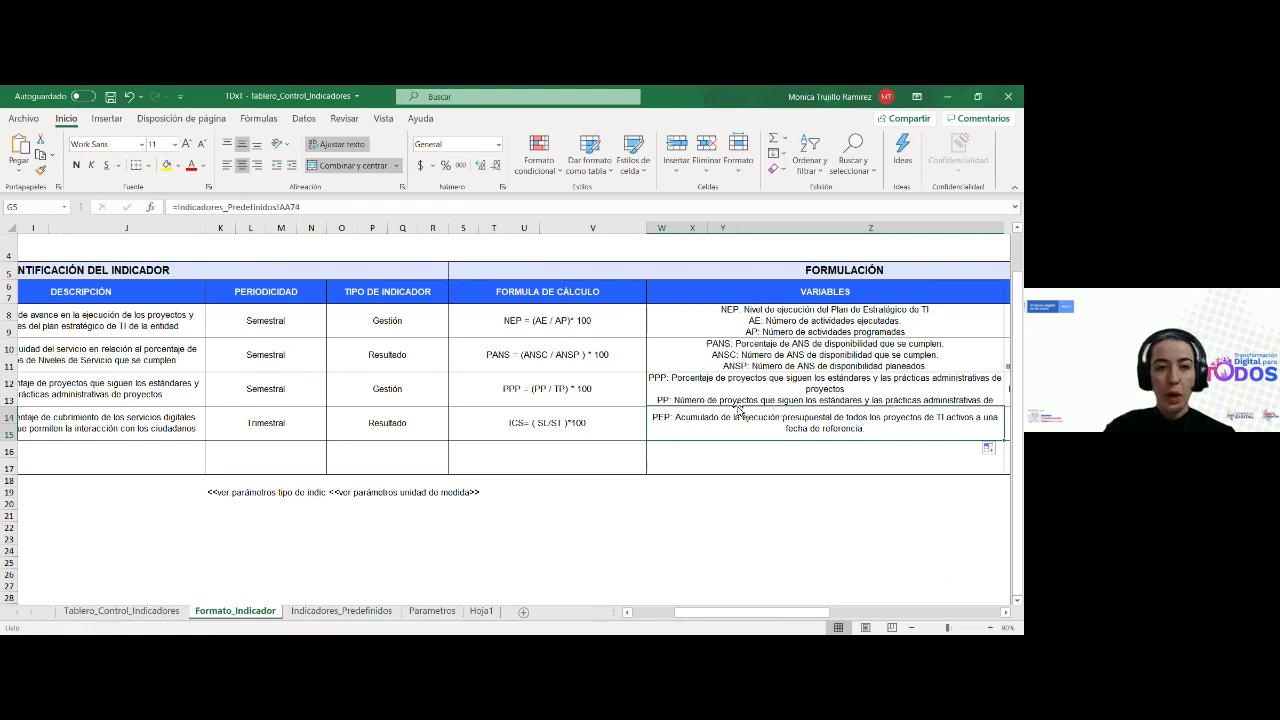
key(BackSpace)
text(3)
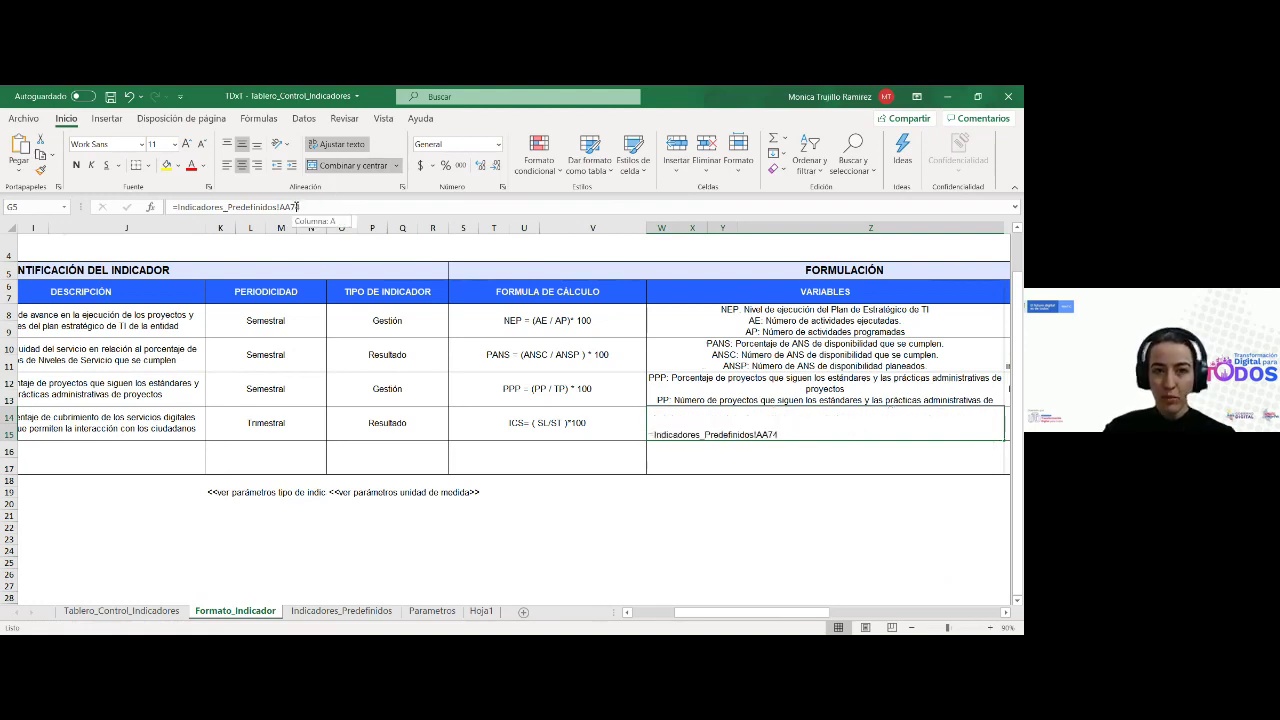
key(Return)
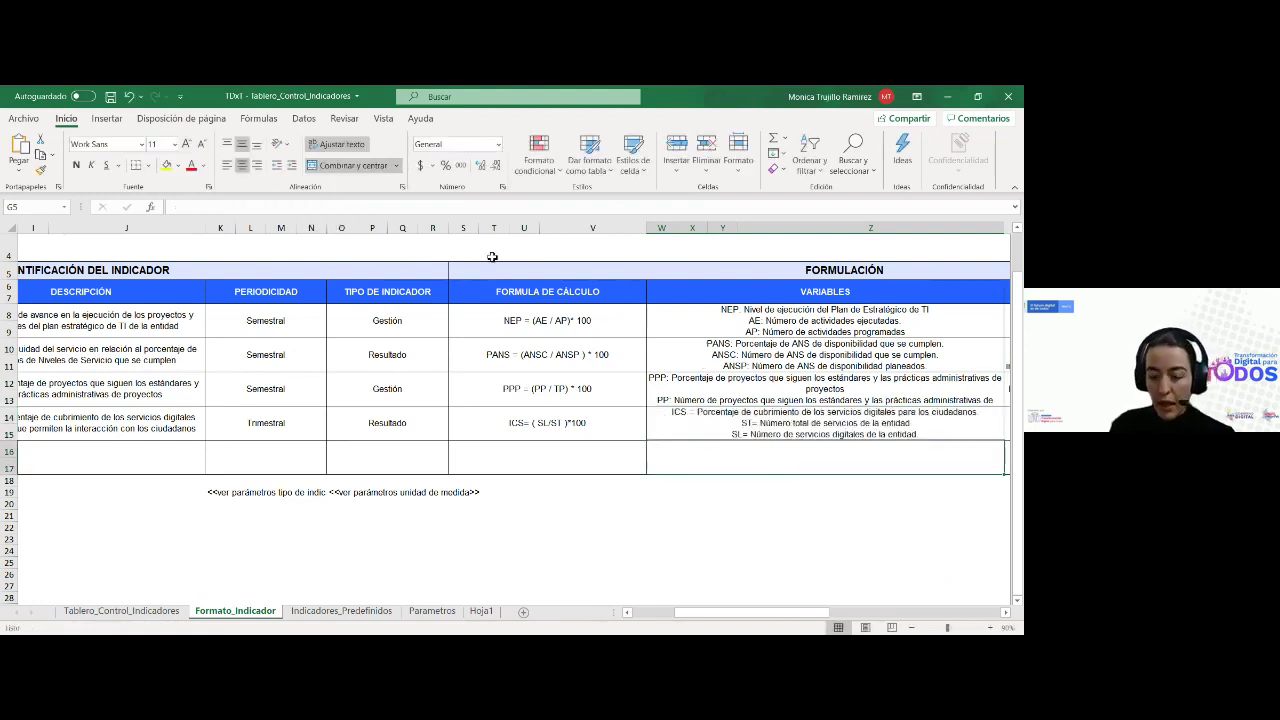
key(Up)
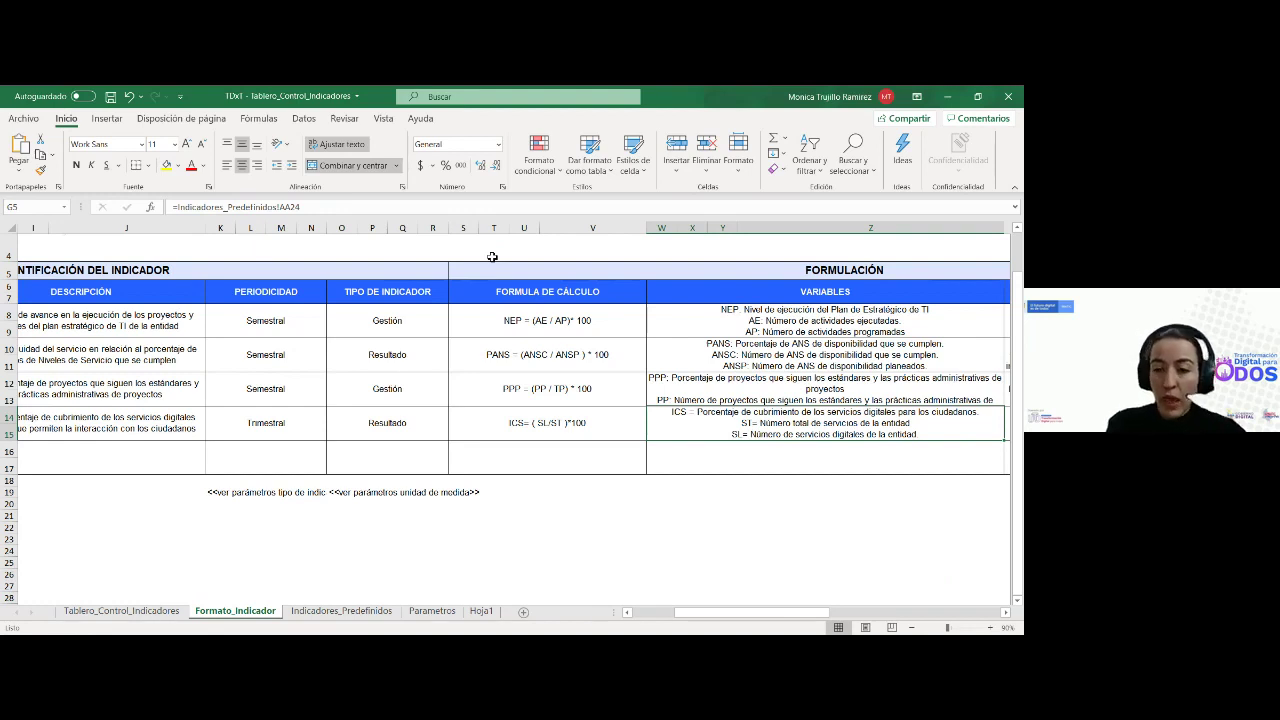
scroll(492, 257, right, 3)
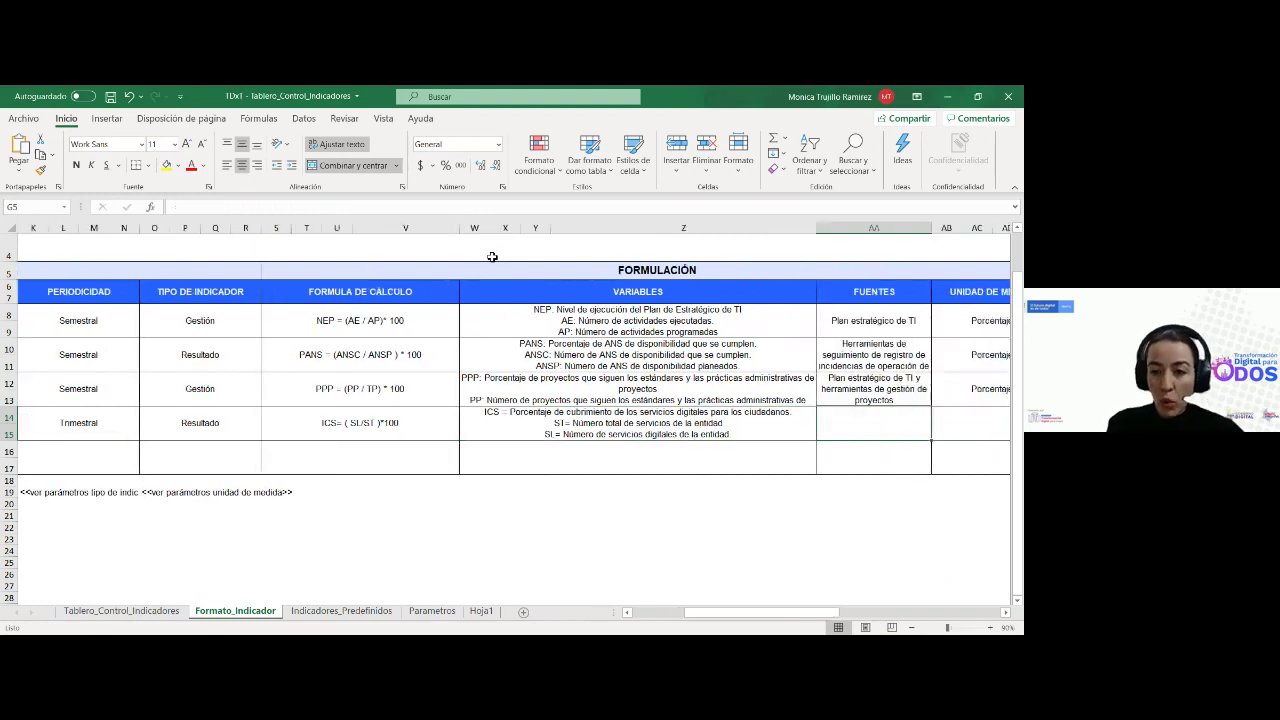
click(870, 390)
drag(932, 410, 900, 422)
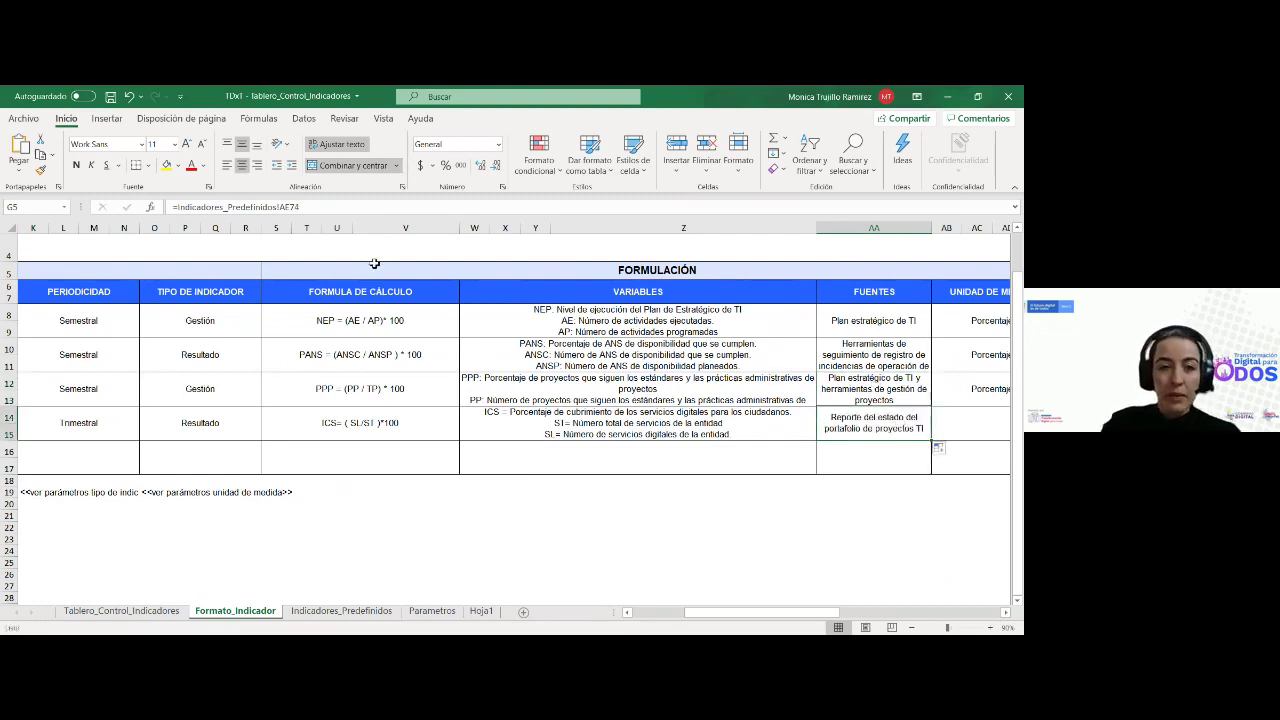
click(294, 204)
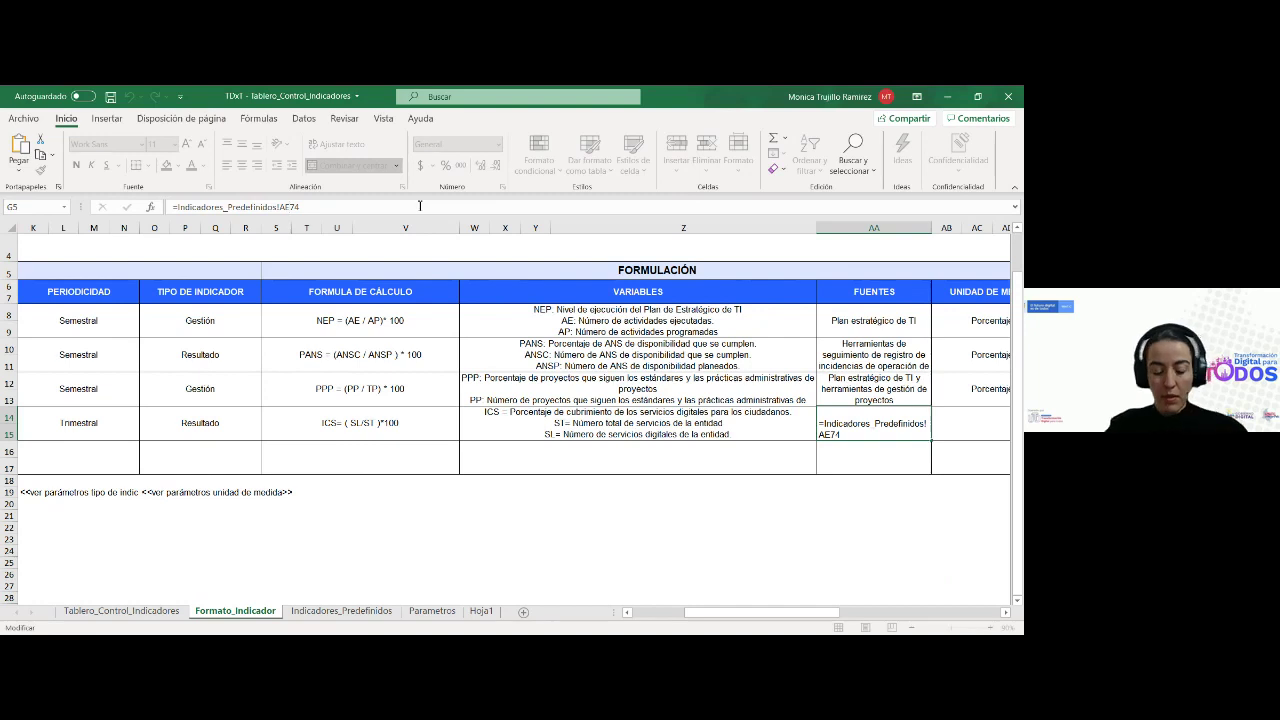
key(BackSpace)
text(2)
key(Return)
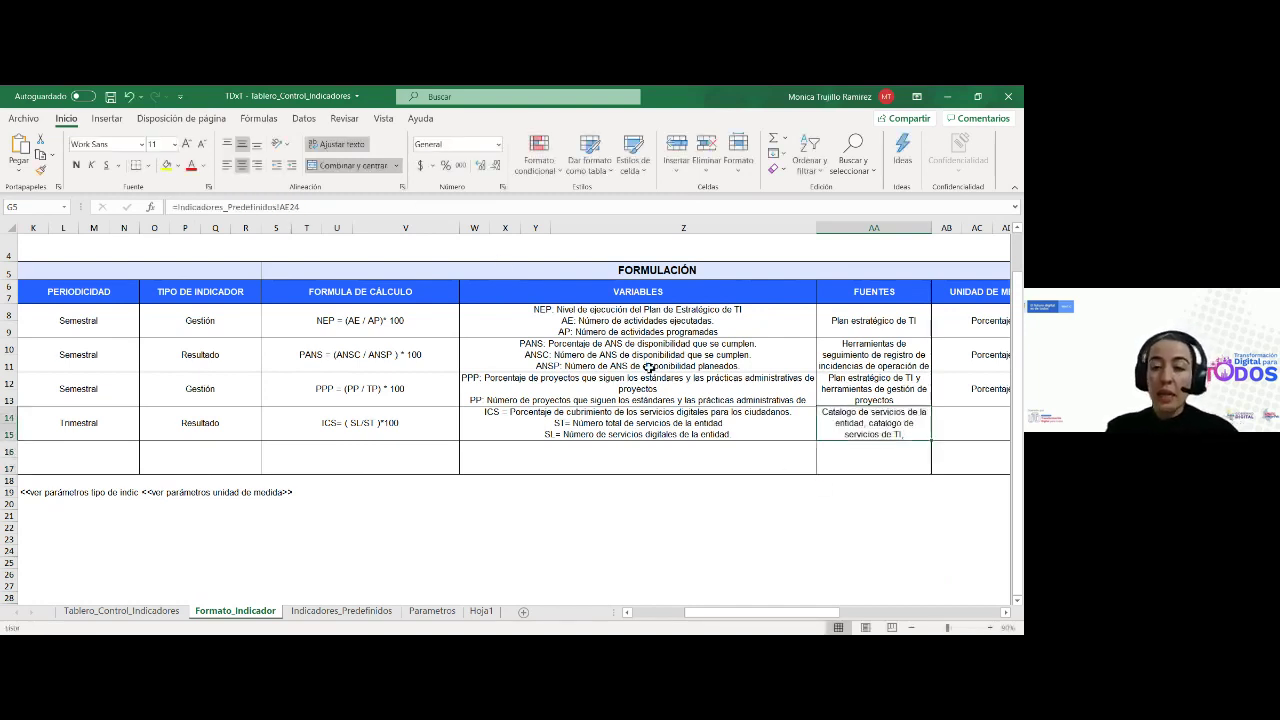
key(BackSpace)
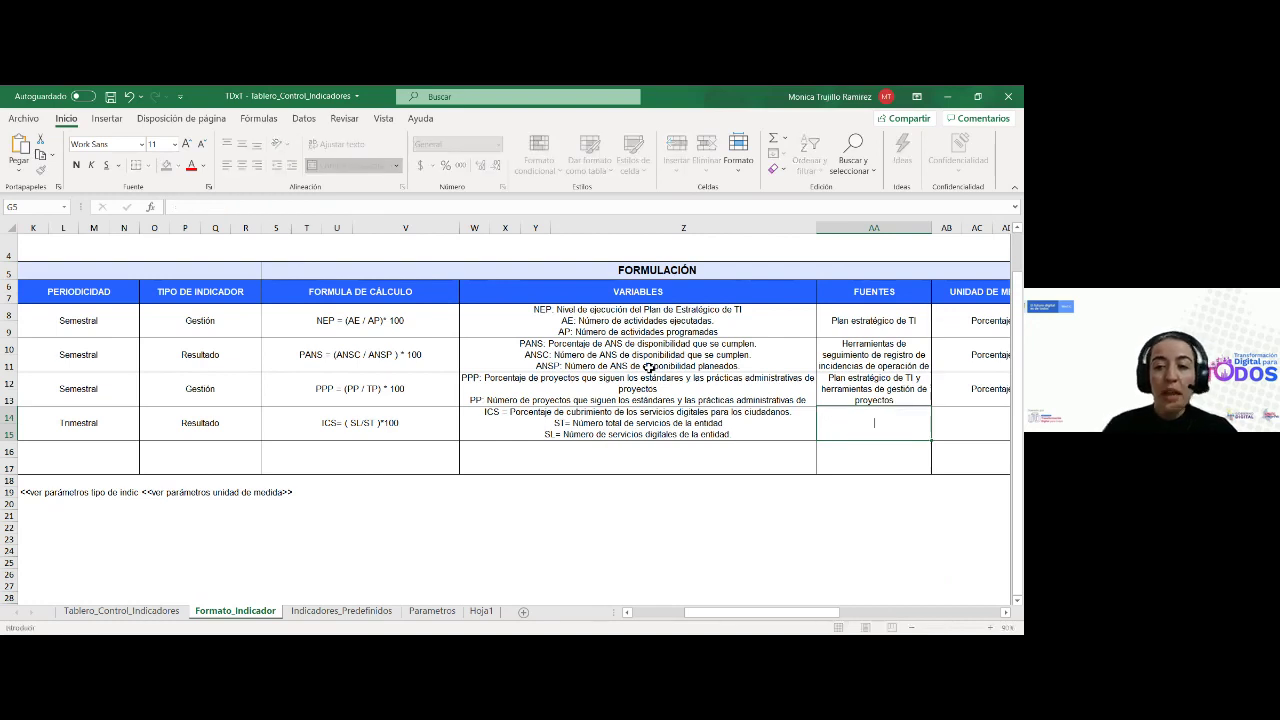
key(Escape)
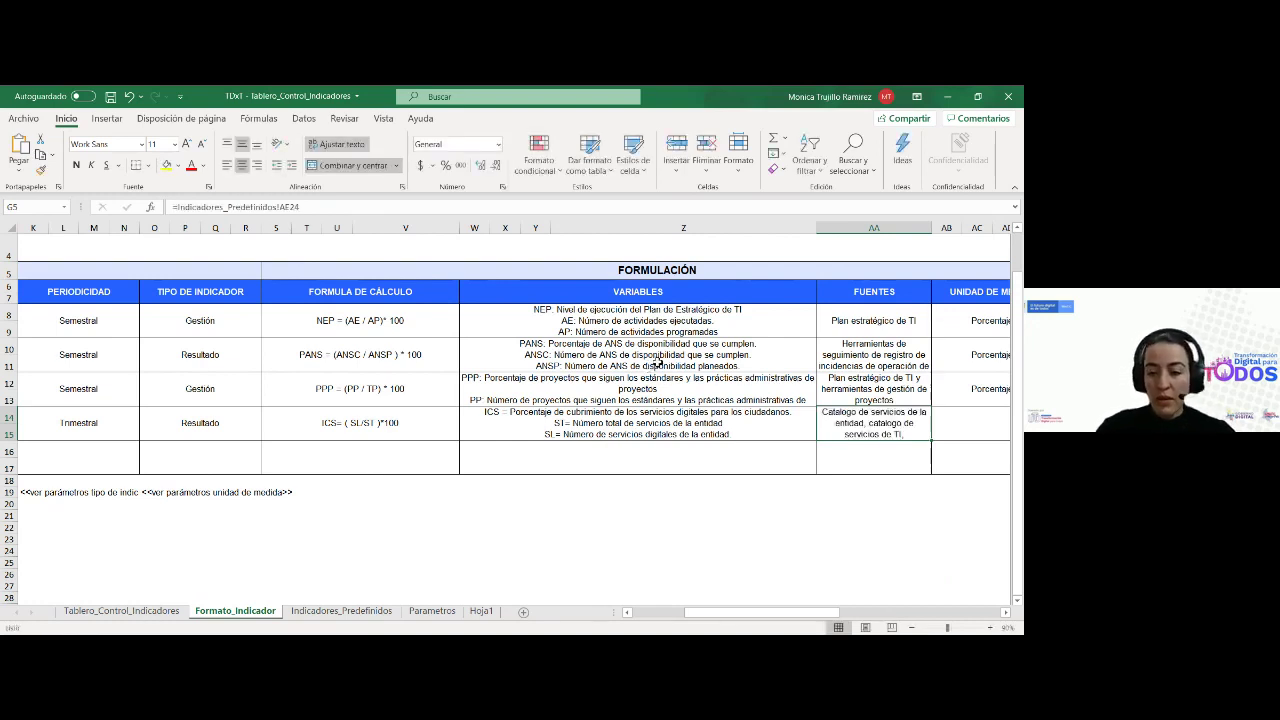
key(Delete)
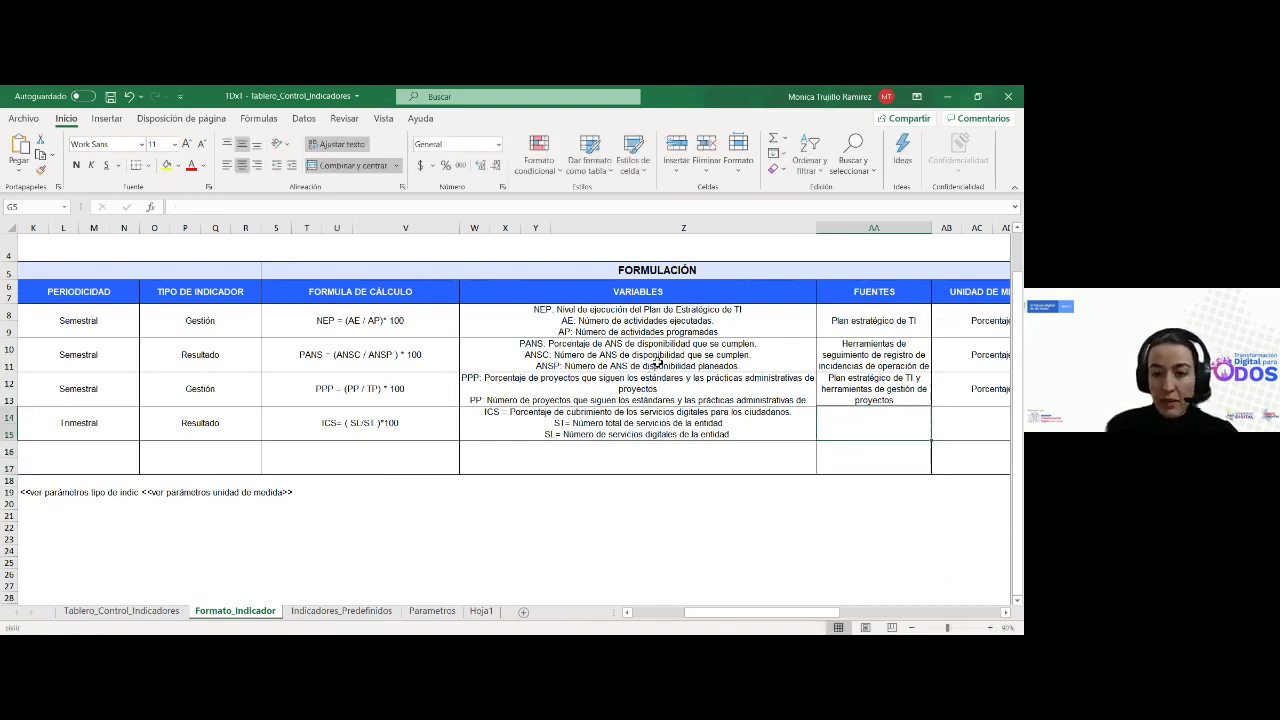
key(Right)
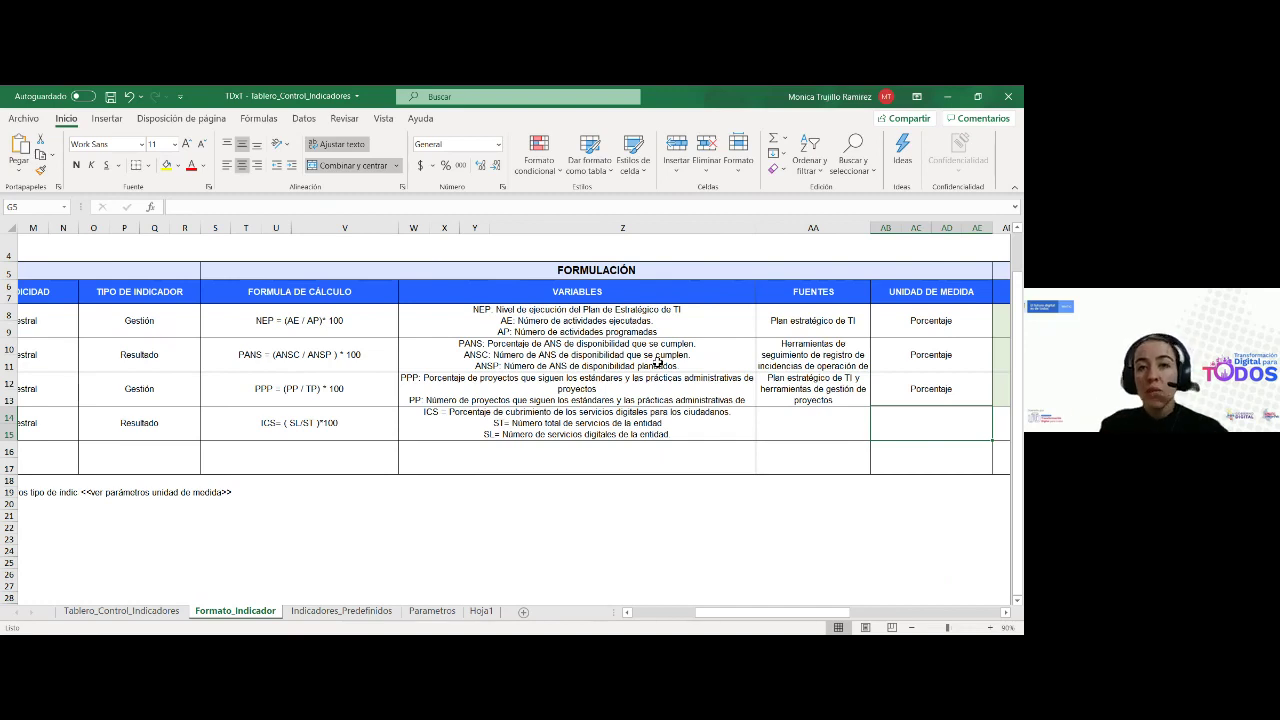
Fill the unit-of-measure formula down to AB14 and change AF74 to AF24, giving Porcentaje
click(912, 390)
drag(993, 420, 943, 423)
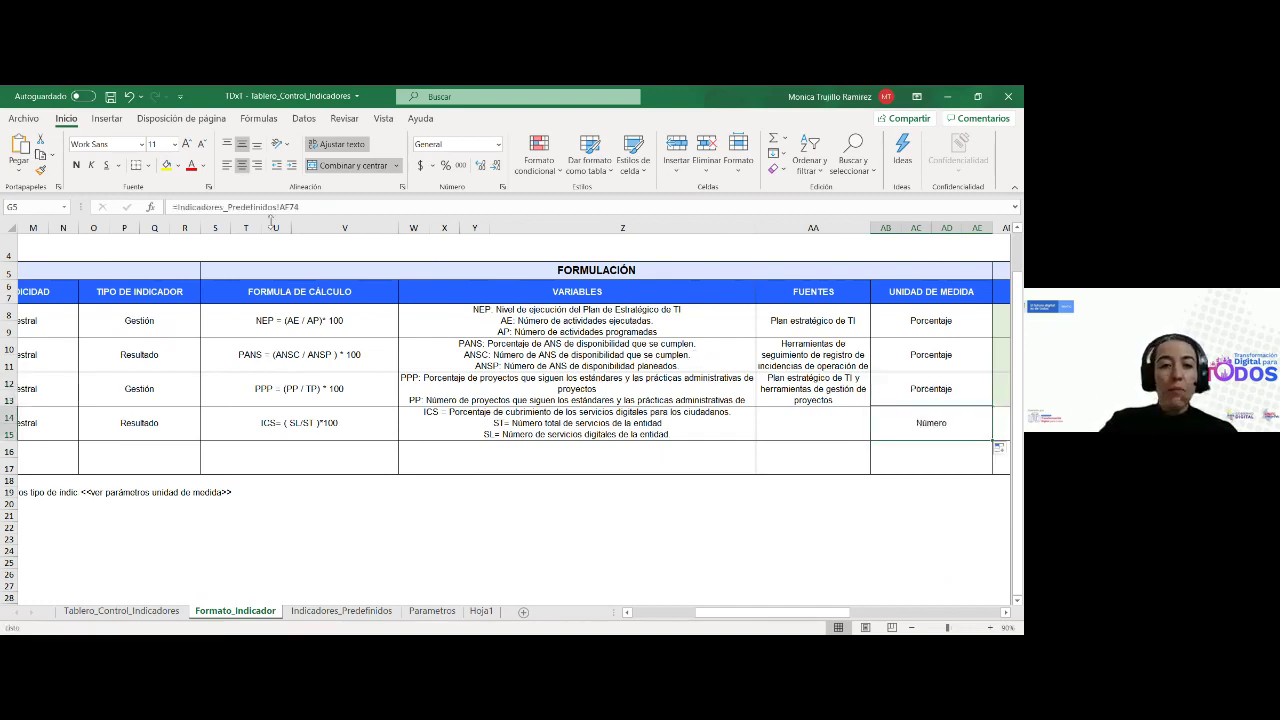
click(930, 423)
click(384, 207)
key(Left)
key(BackSpace)
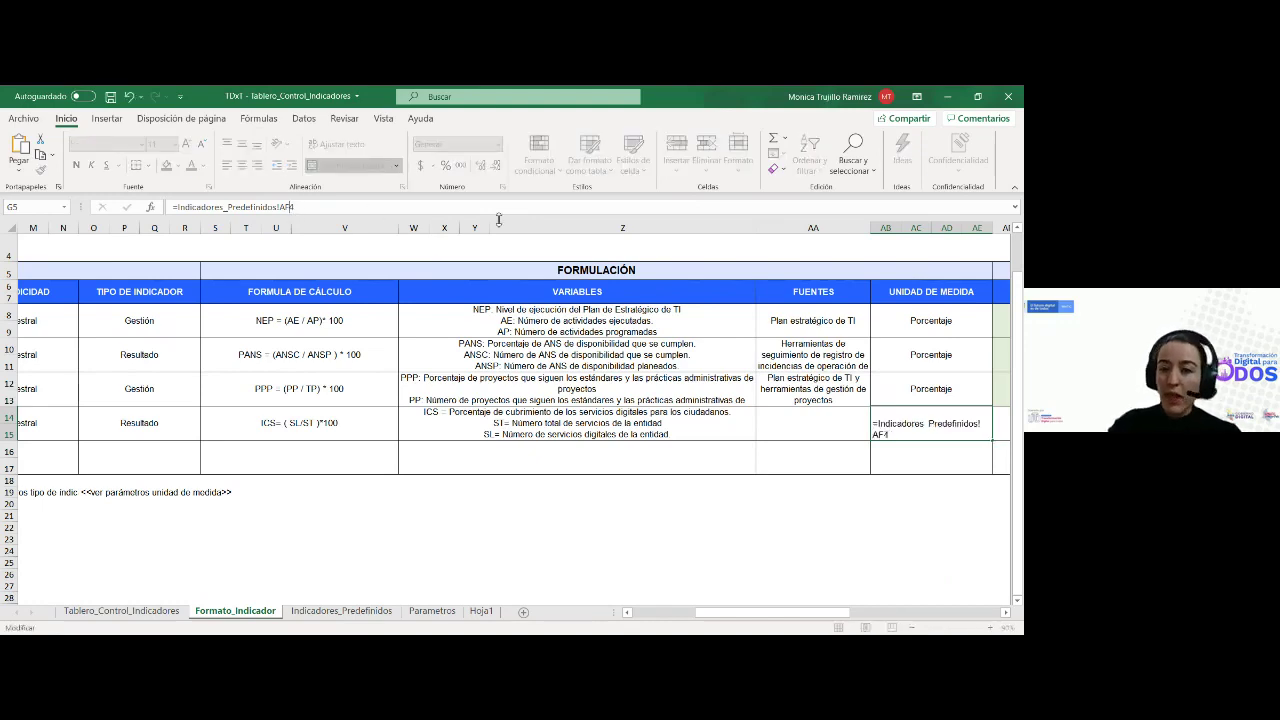
text(2)
key(Return)
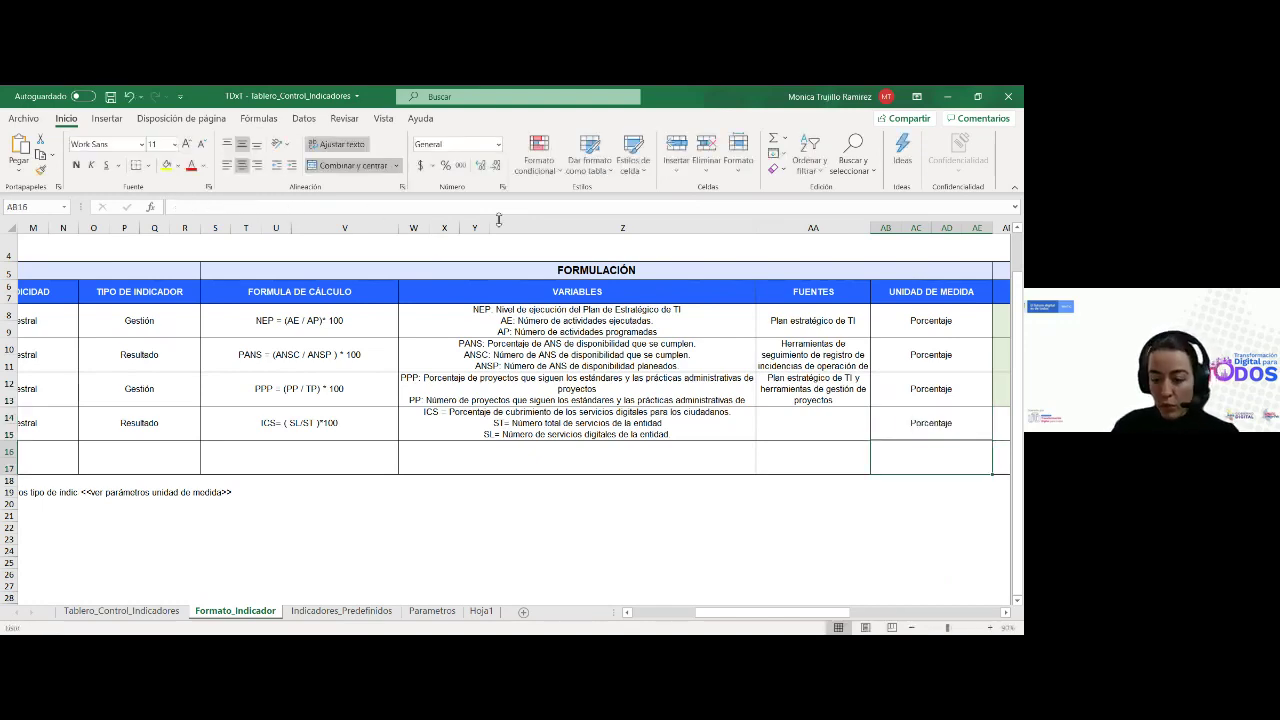
key(Up)
key(Right)
key(Right)
key(Right)
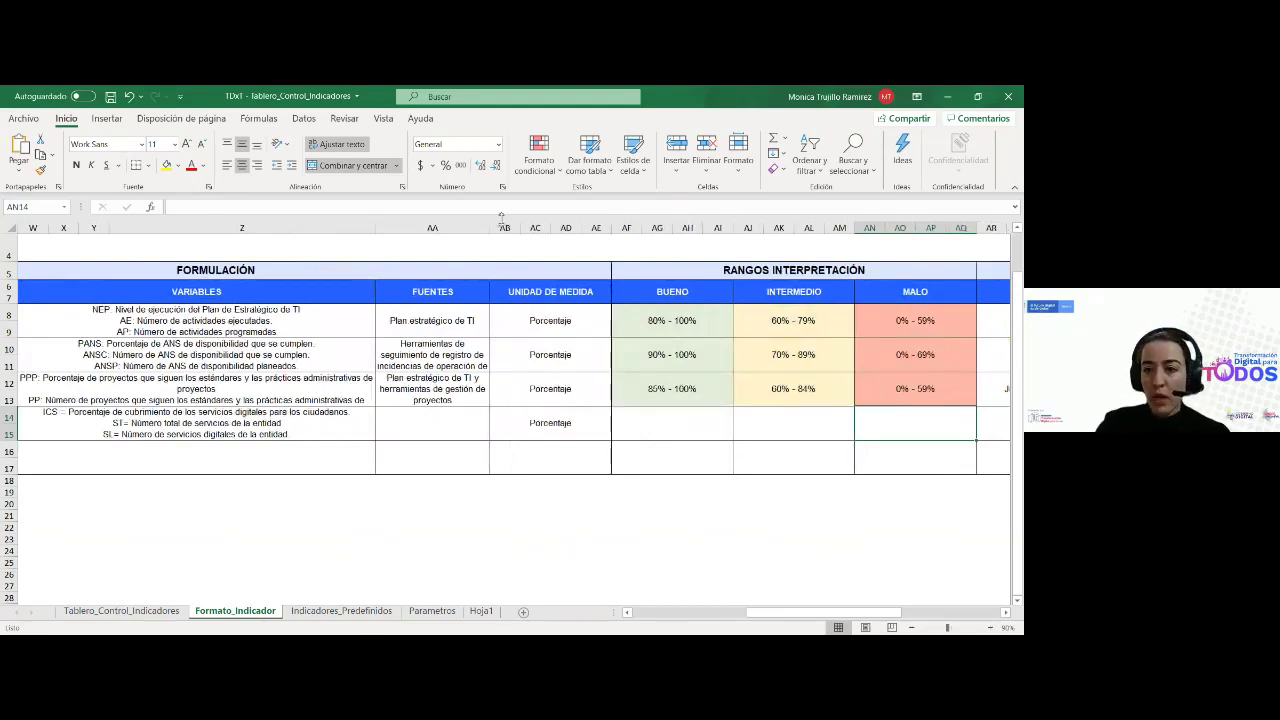
Fill AF12:AQ12 down to row 14, confirming BUENO 80% - 100% and INTERMEDIO 60% - 79%
drag(633, 394, 978, 440)
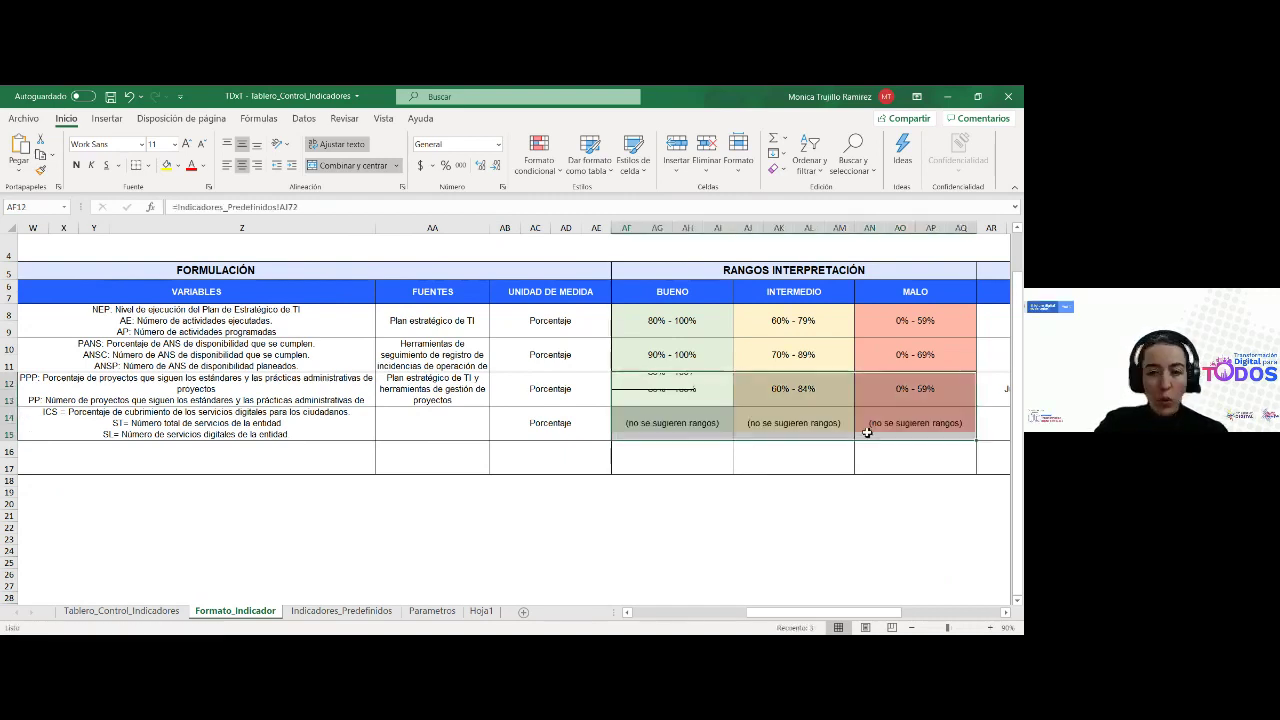
click(666, 423)
click(296, 206)
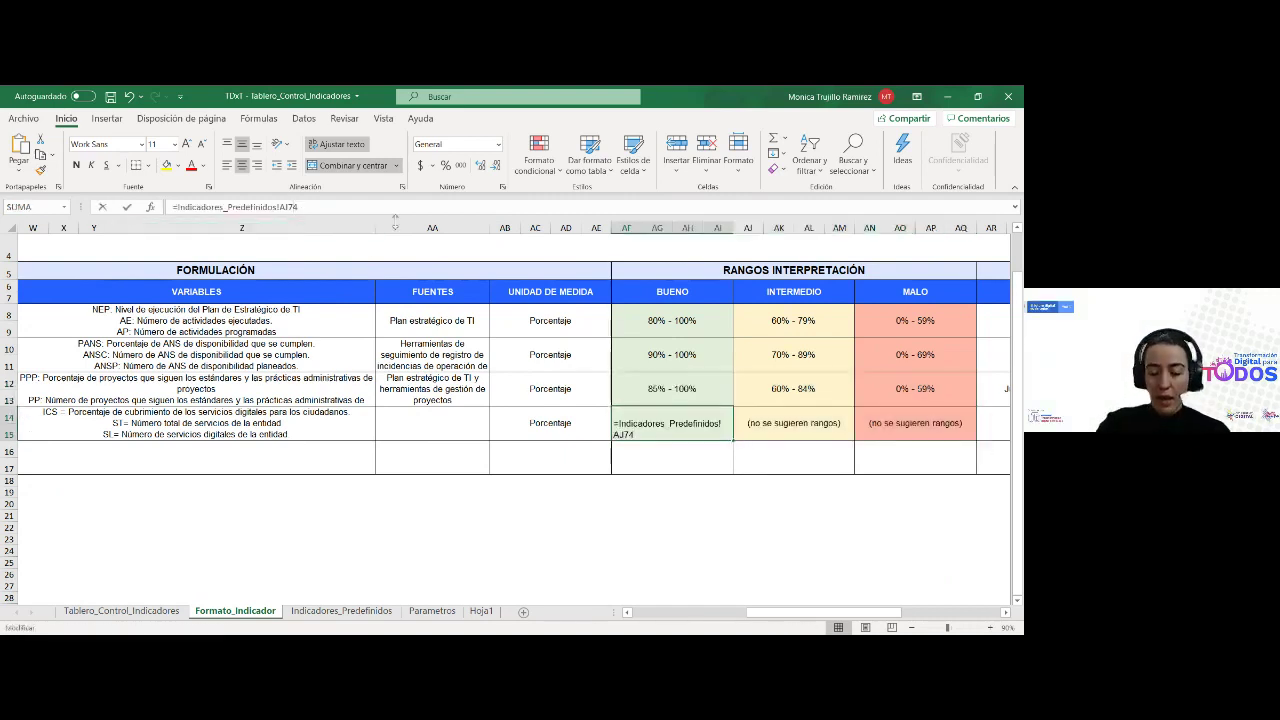
key(Return)
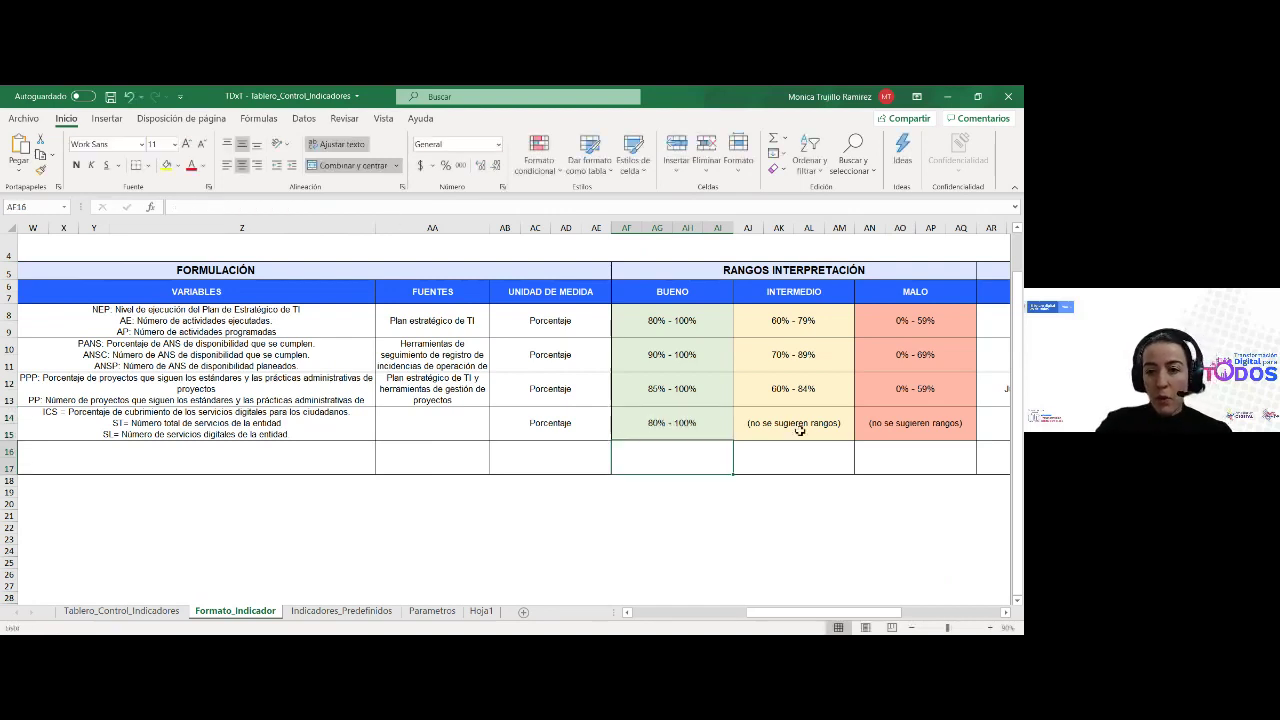
click(800, 426)
click(306, 206)
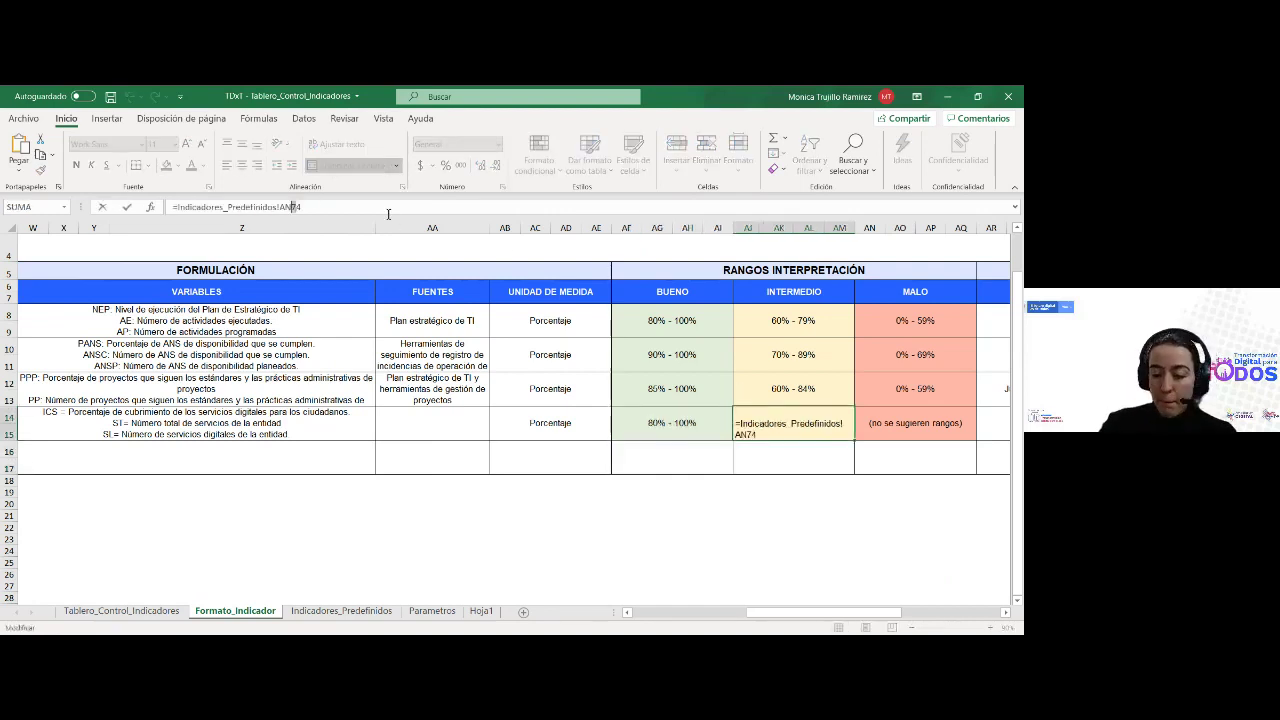
key(Return)
Relink the MALO cell AN14 to row 24 so it shows 0% - 59%
click(896, 424)
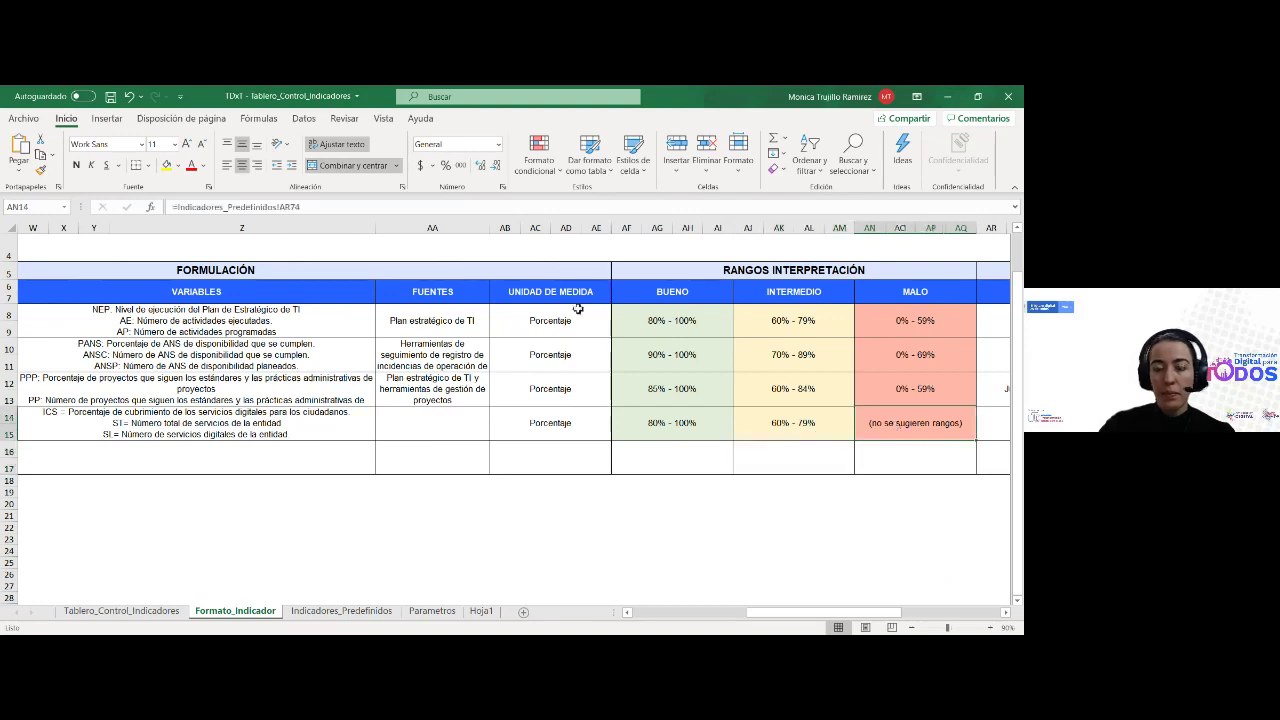
click(300, 206)
key(BackSpace)
key(BackSpace)
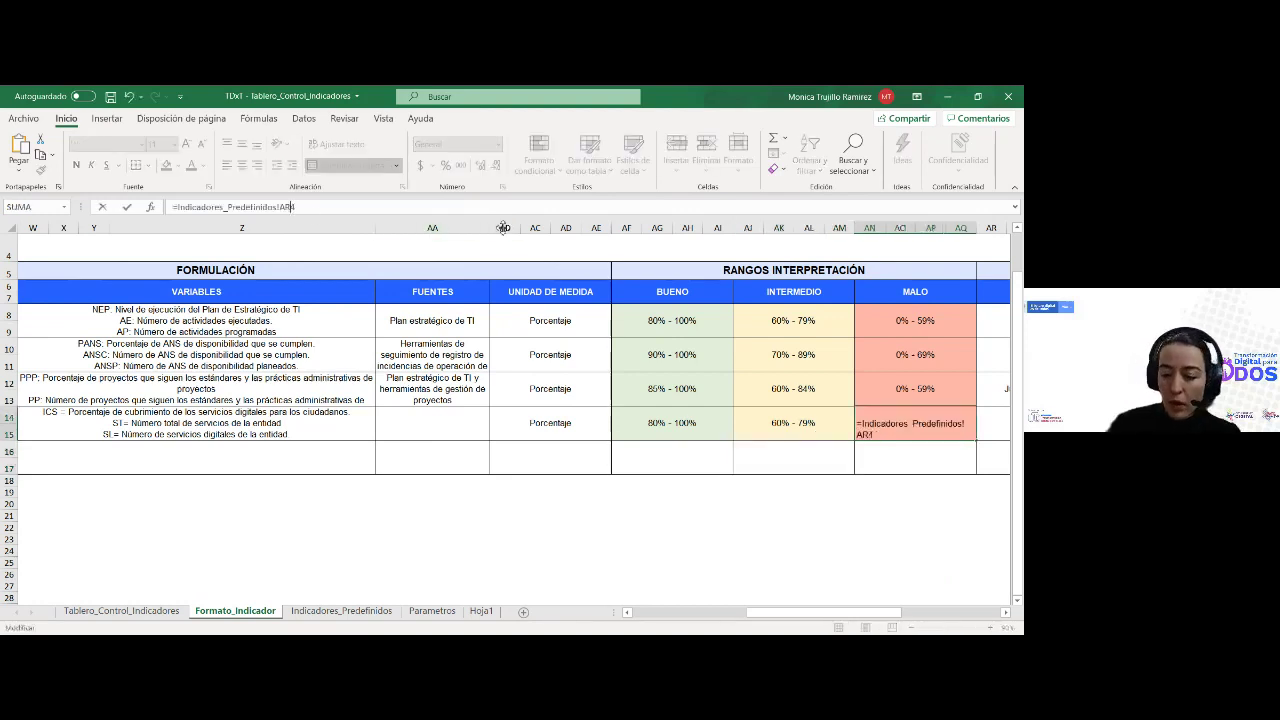
text(24)
key(Return)
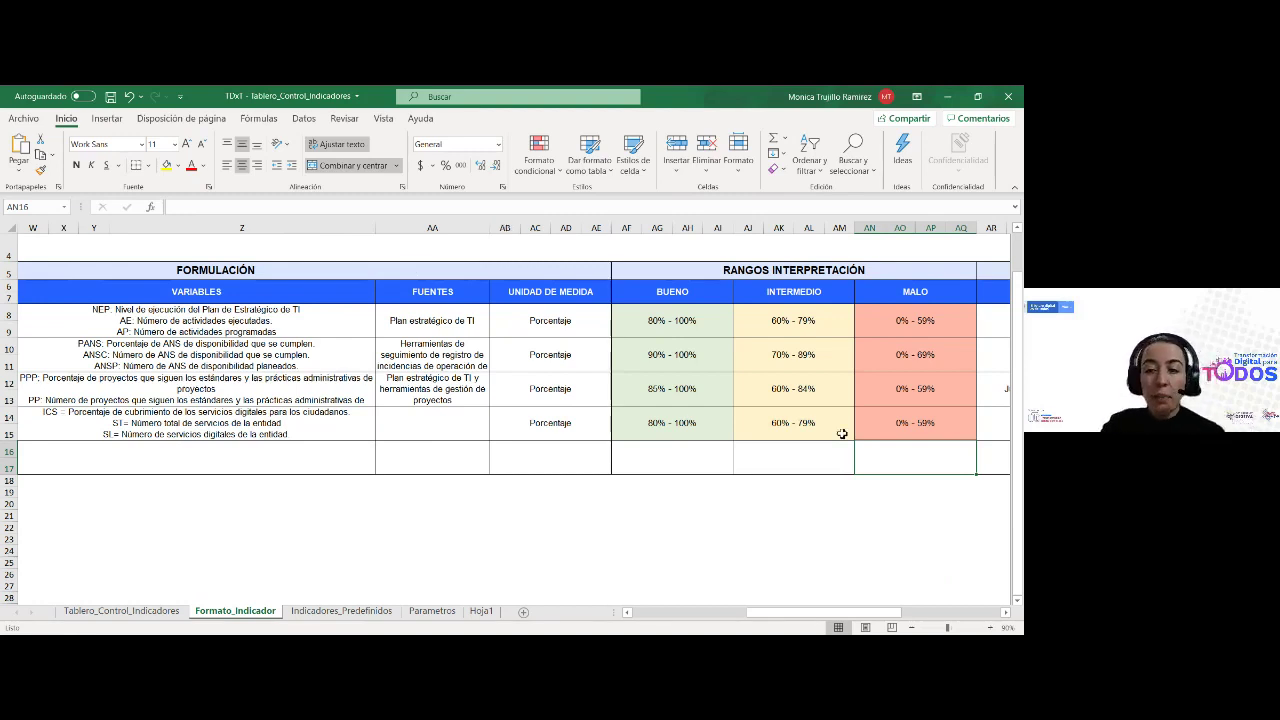
click(936, 427)
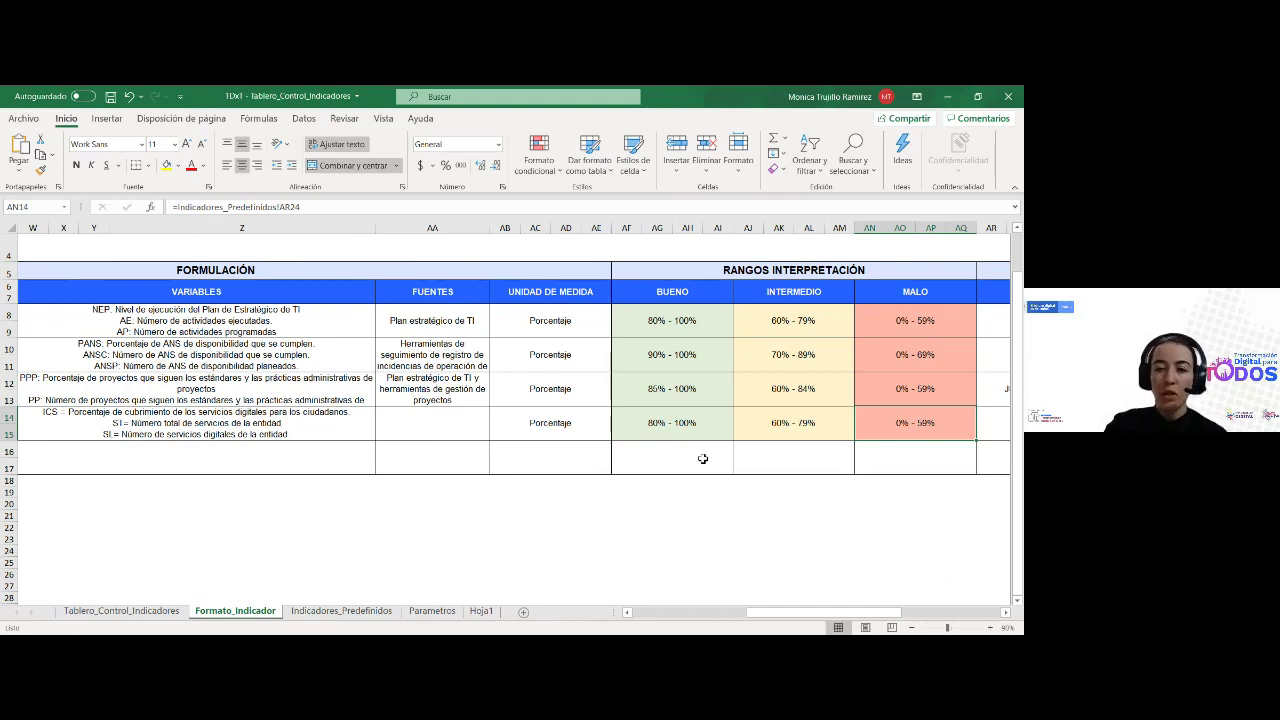
Replace the BUENO formula with the typed value 60% - 100%
click(684, 424)
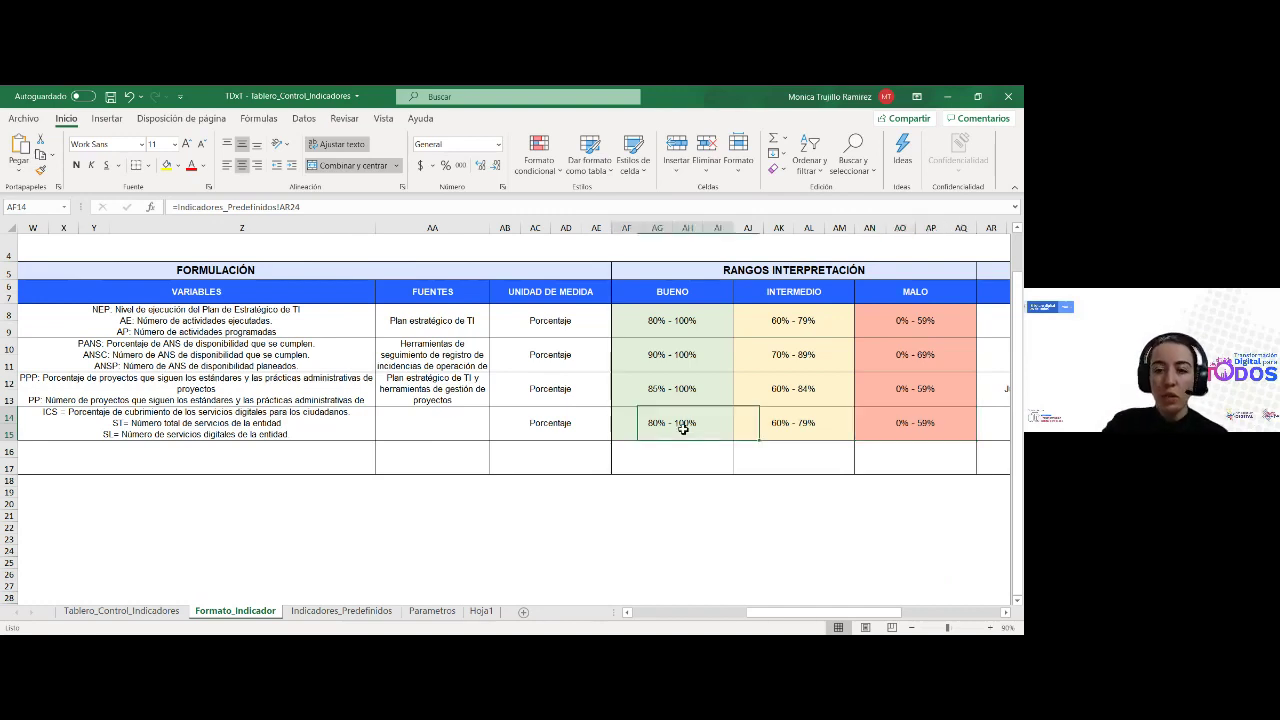
click(332, 205)
drag(332, 205, 180, 207)
key(BackSpace)
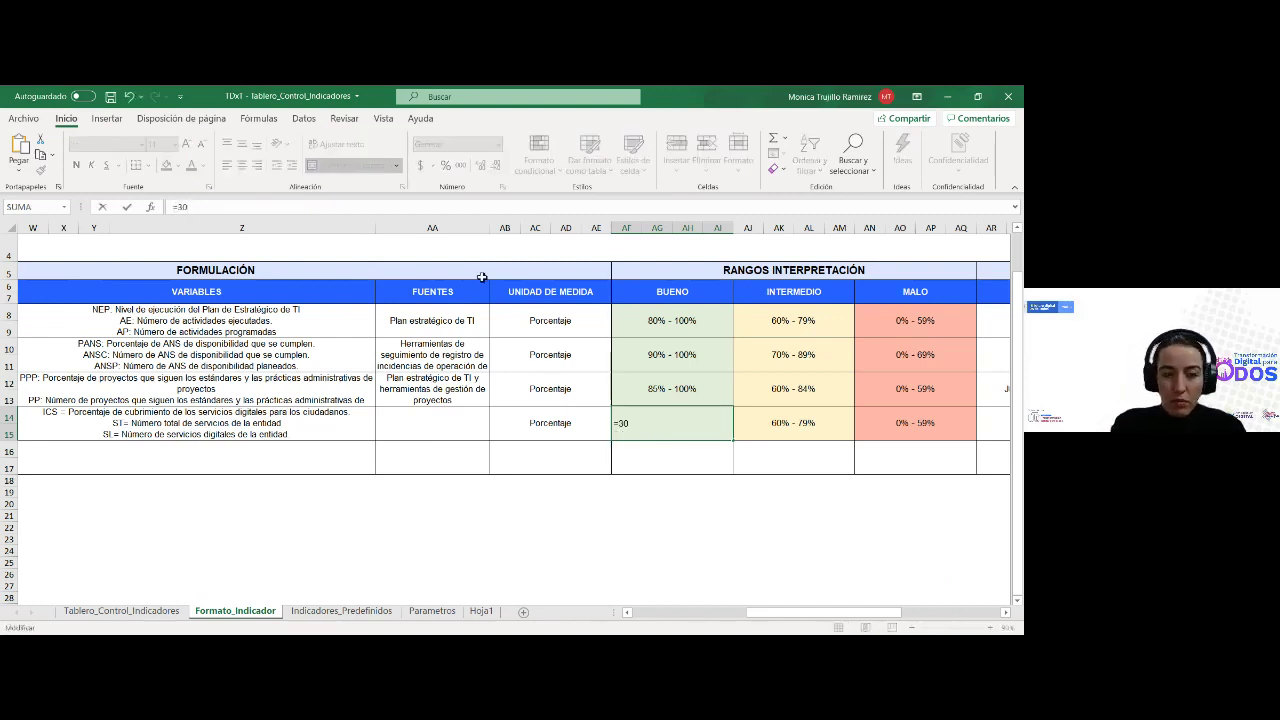
key(BackSpace)
text(60%)
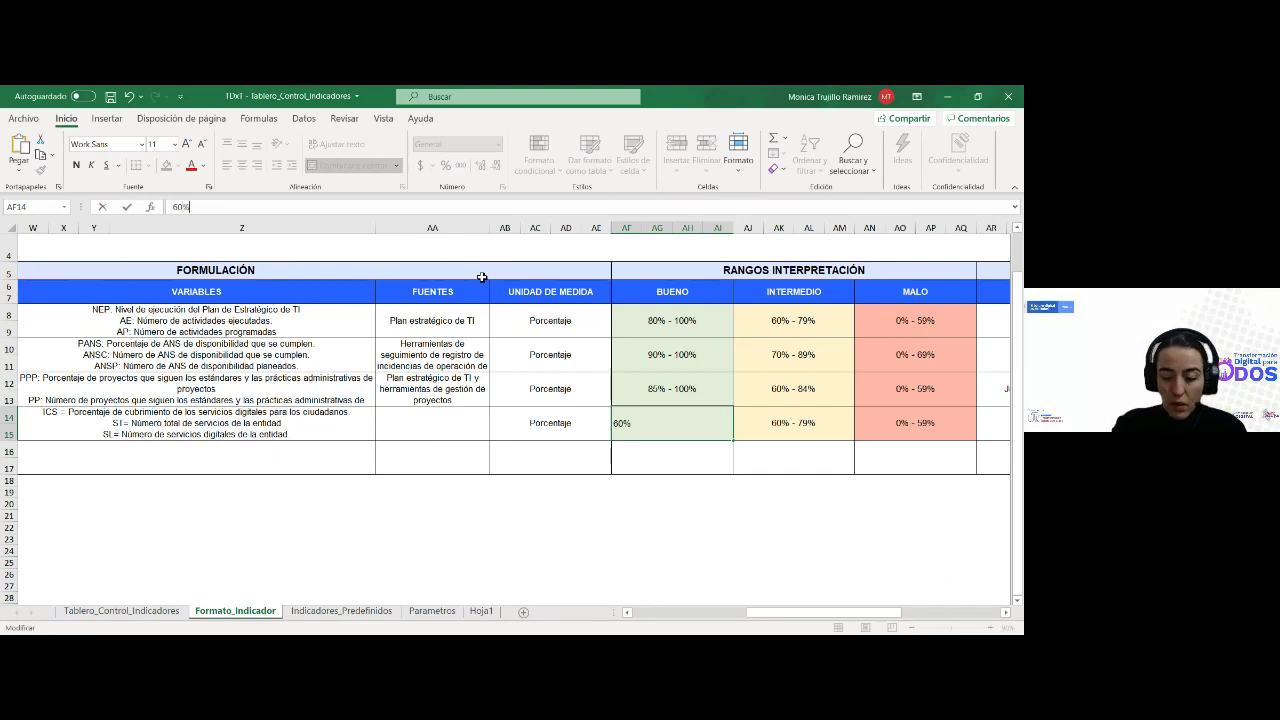
text( - 100%)
key(Tab)
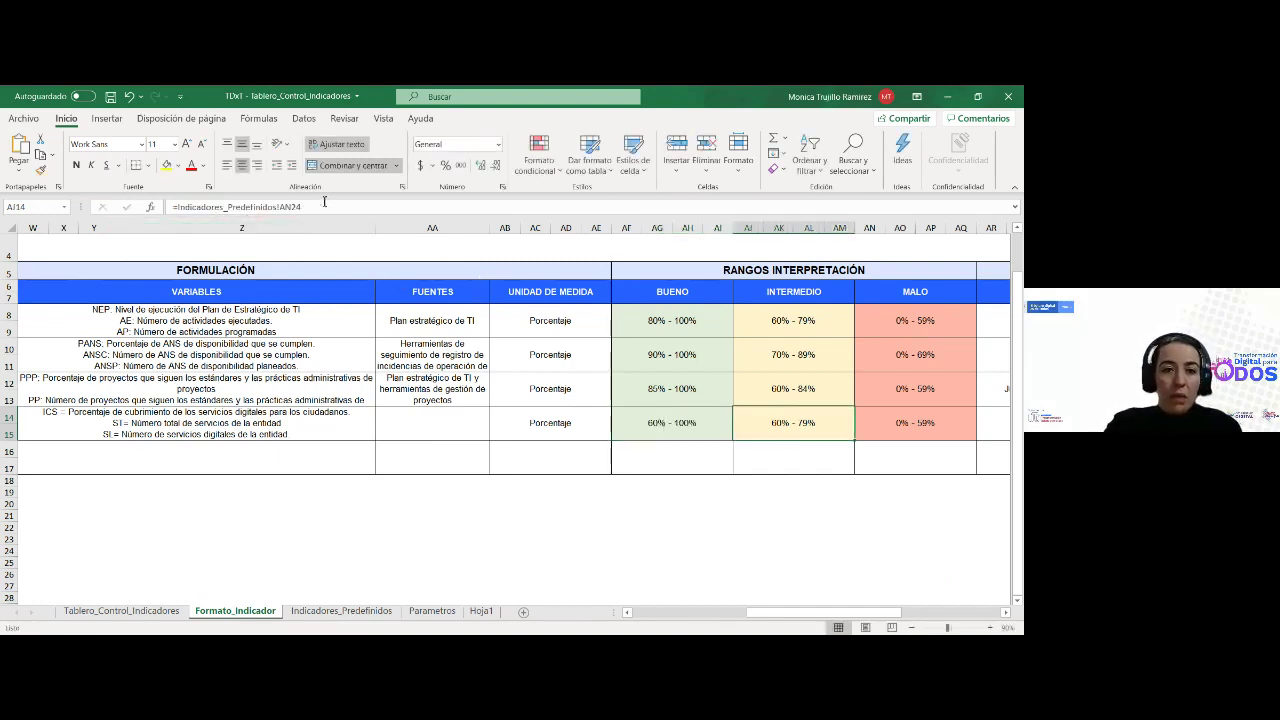
Overwrite INTERMEDIO with 40% - 59% and MALO with 0 - 39%
drag(305, 206, 101, 204)
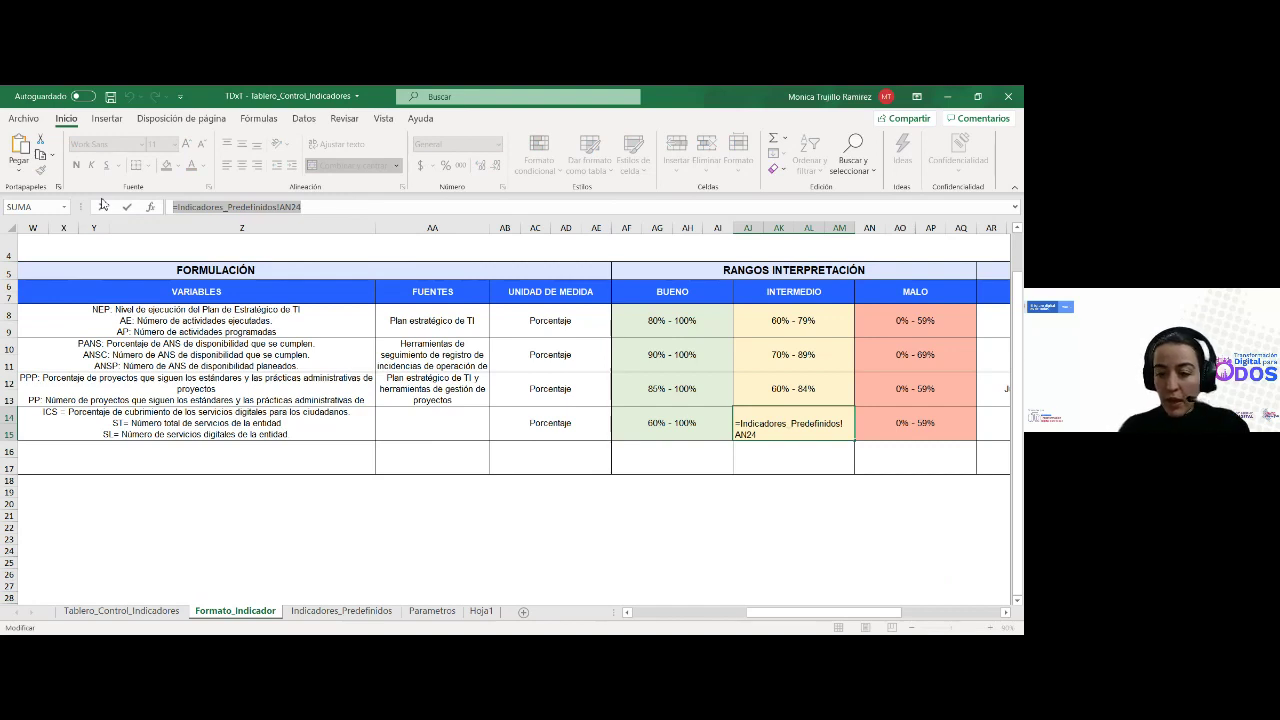
text(40%)
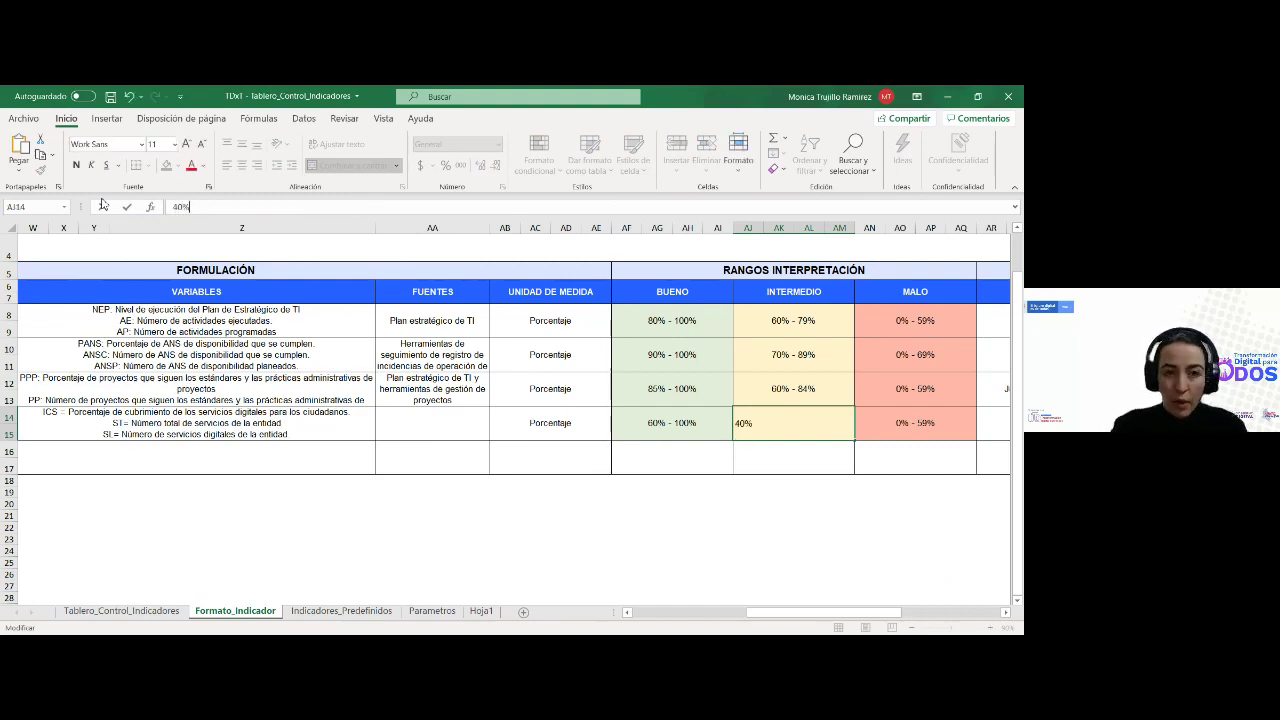
text( - 59)
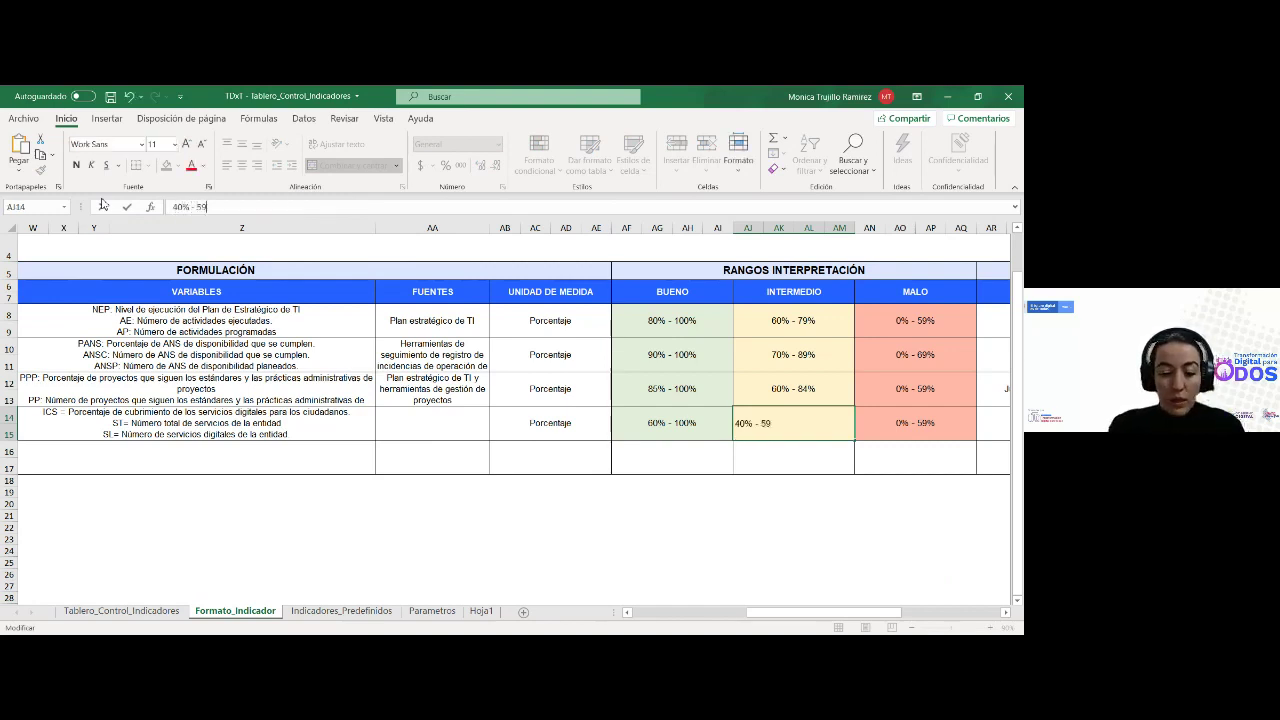
text(%)
key(Tab)
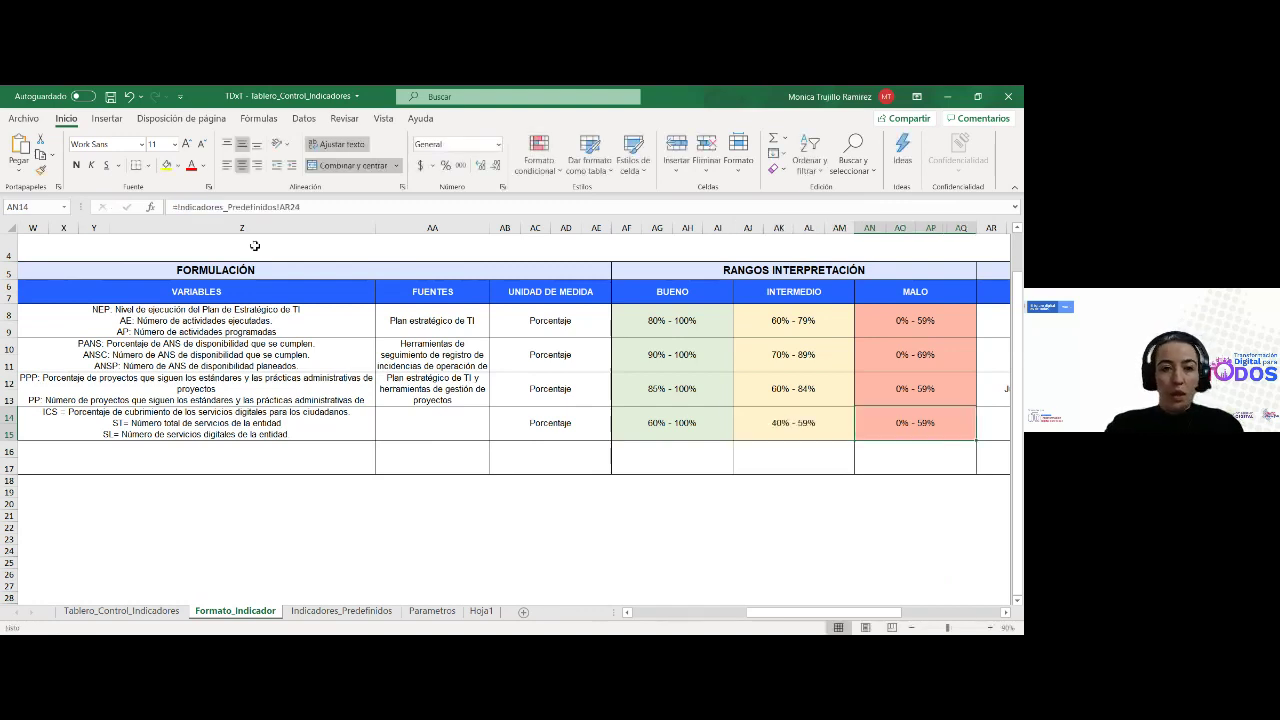
drag(316, 207, 48, 196)
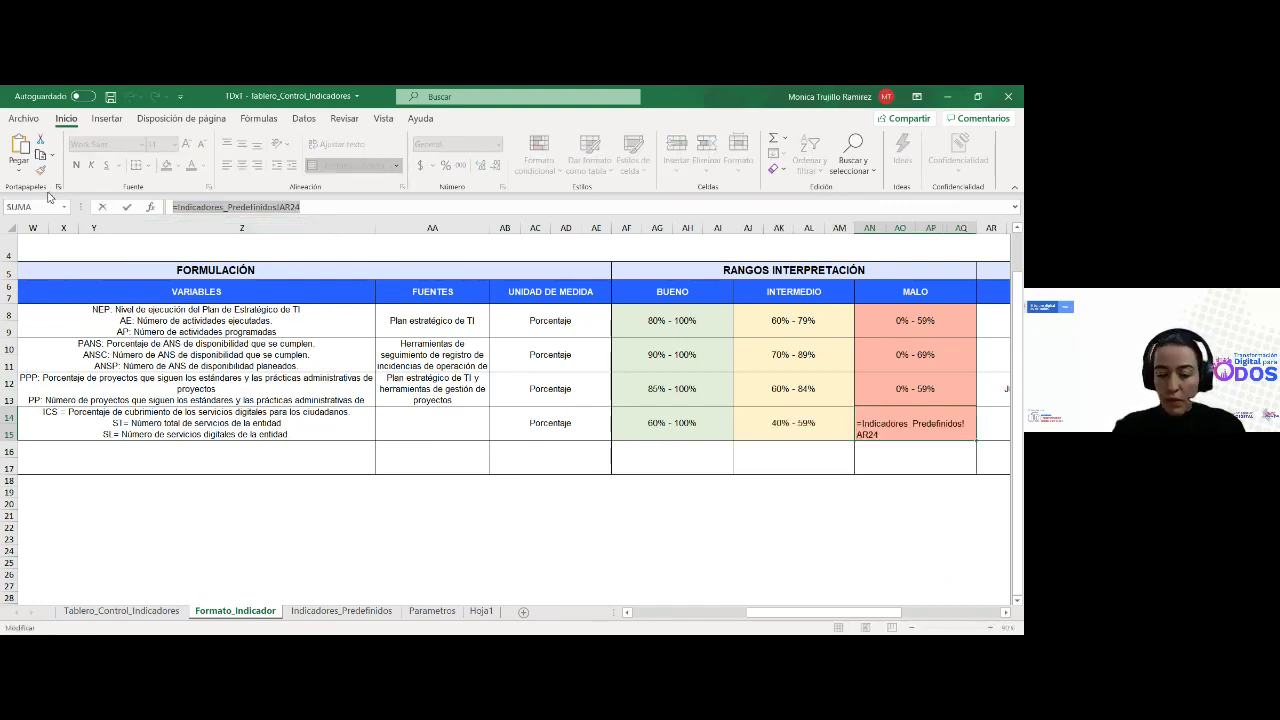
text(0)
key(Return)
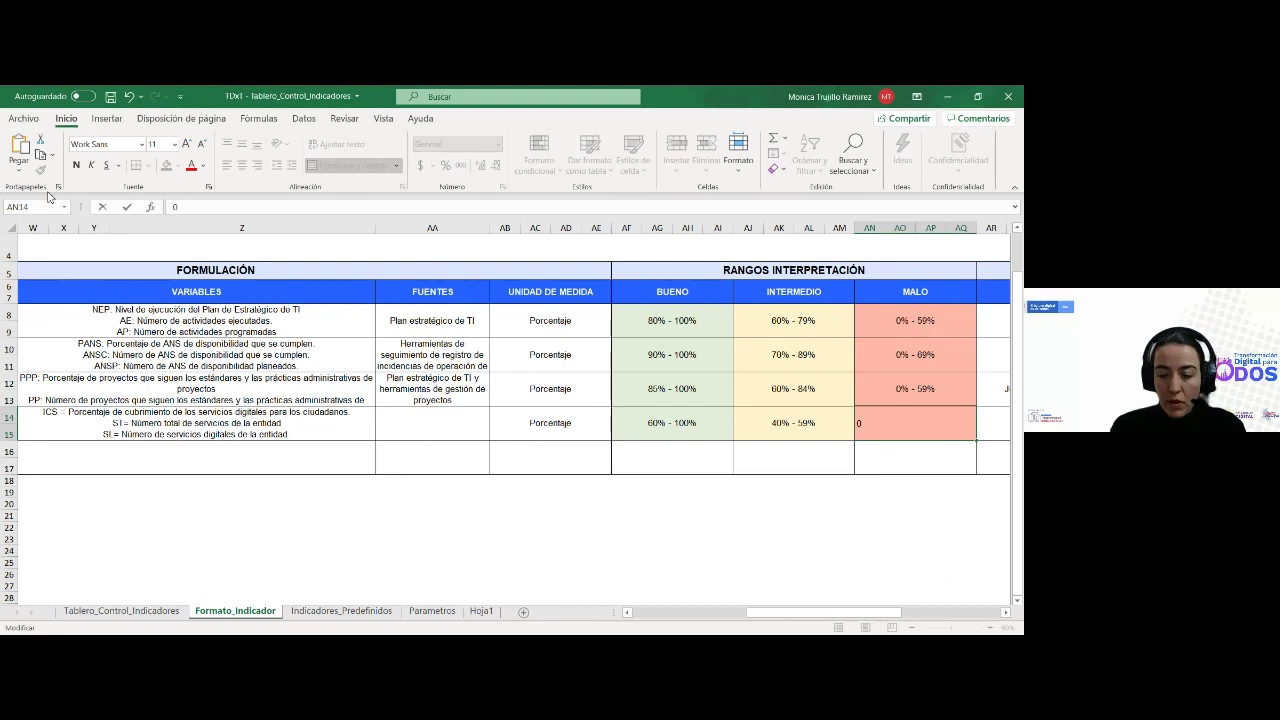
text(-)
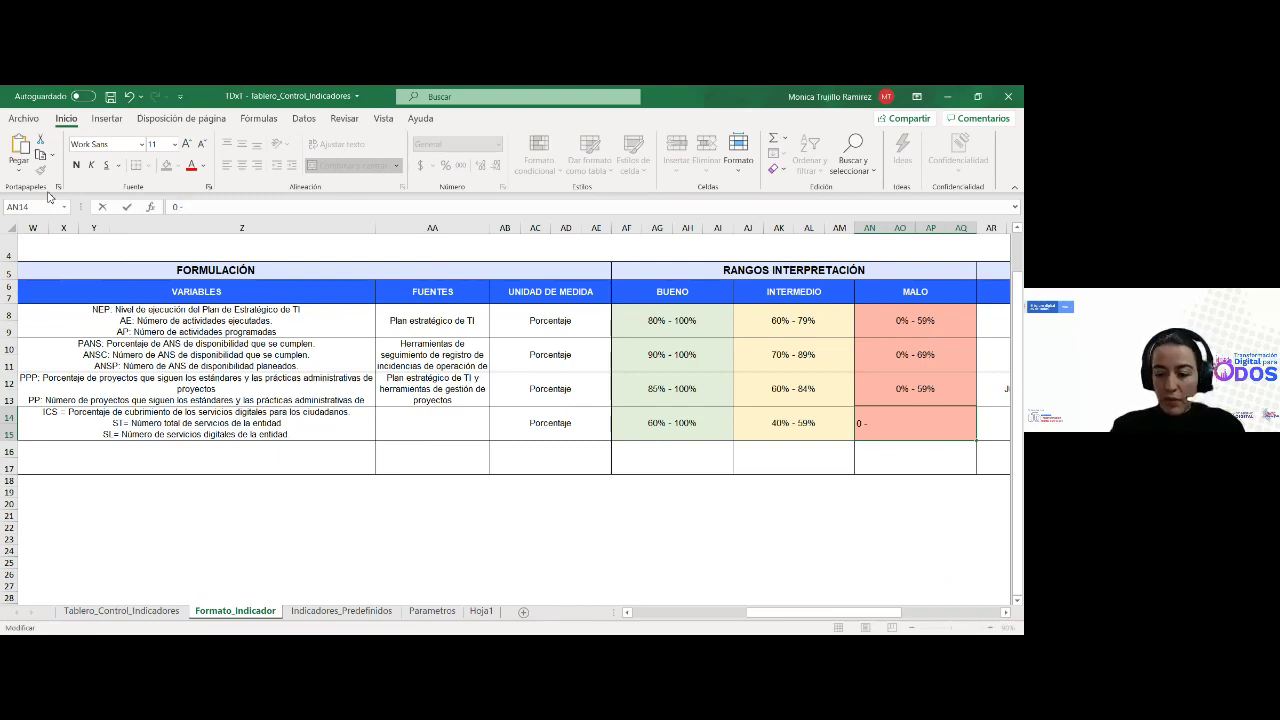
text( 39%)
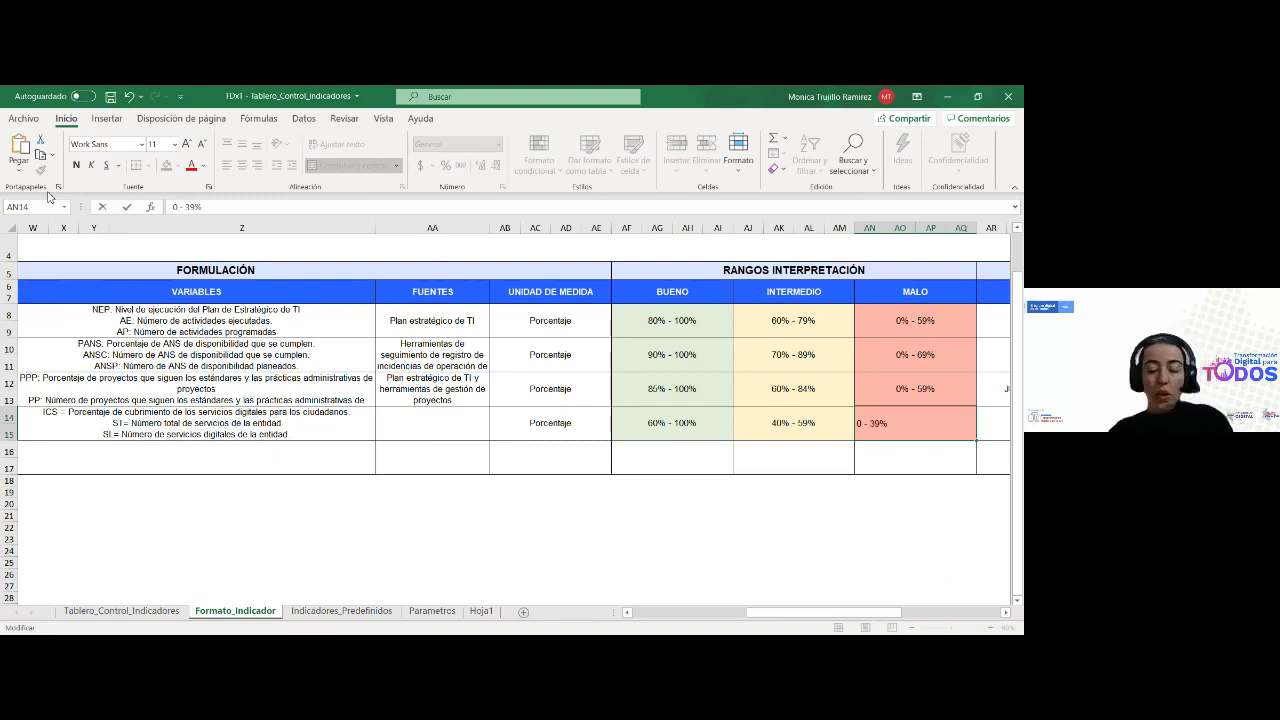
key(Tab)
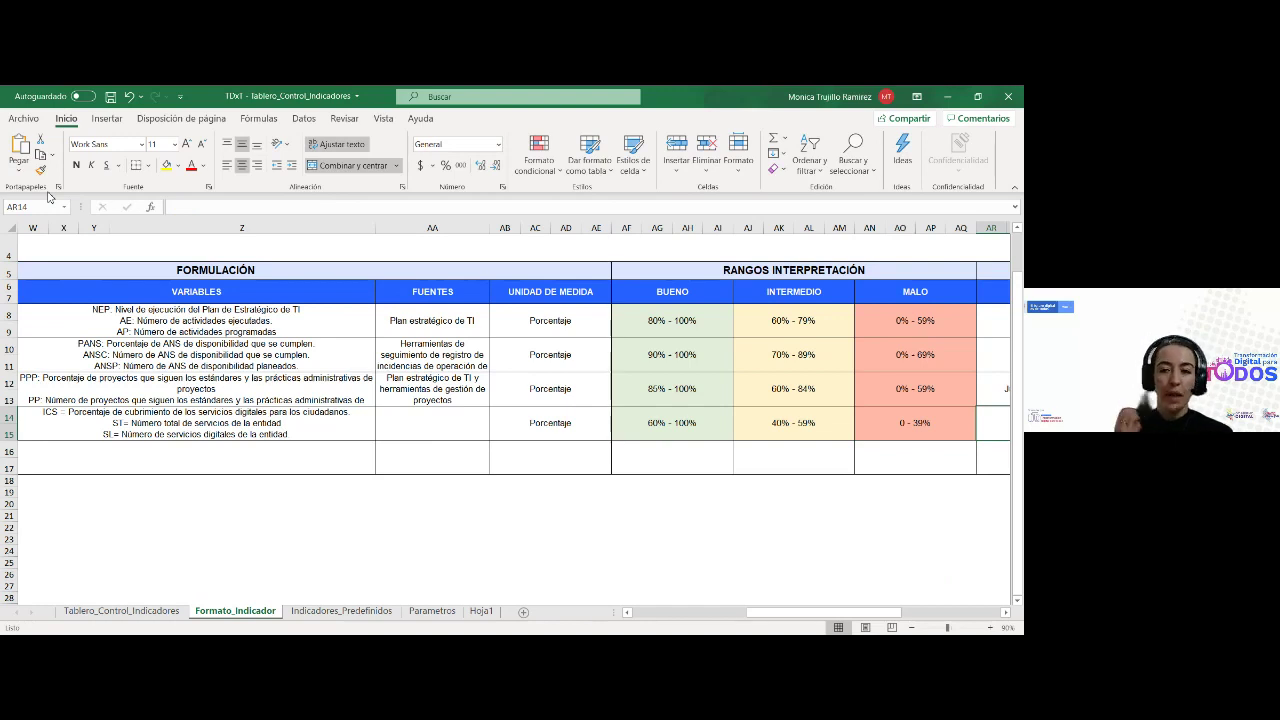
Enter the responsible person's full name in row 14's NOMBRE cell
key(Tab)
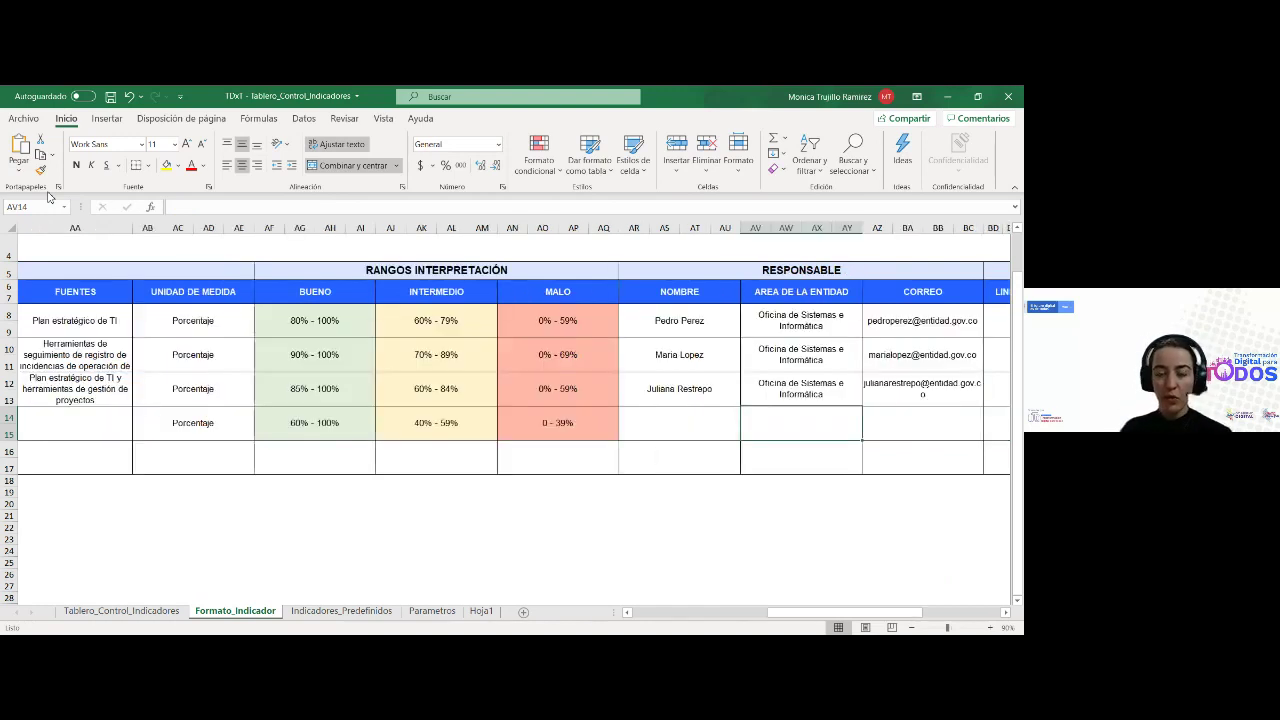
key(shift+Tab)
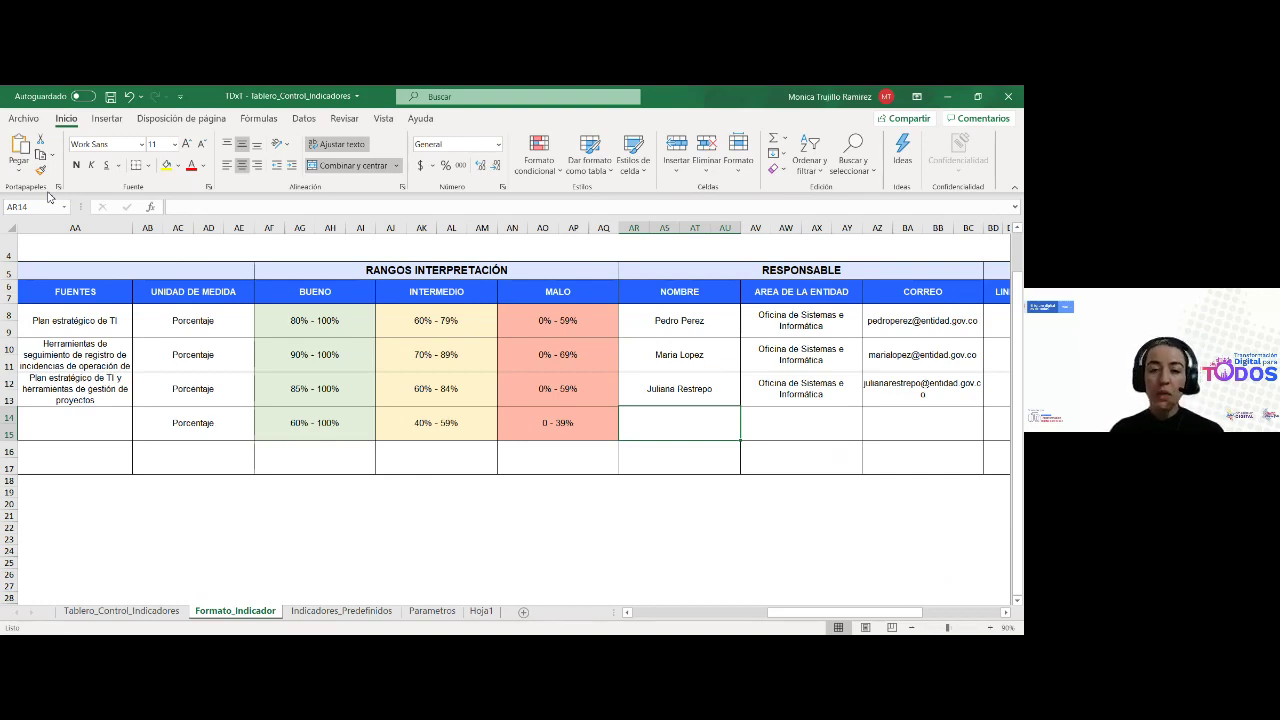
key(Left)
key(Left)
key(Left)
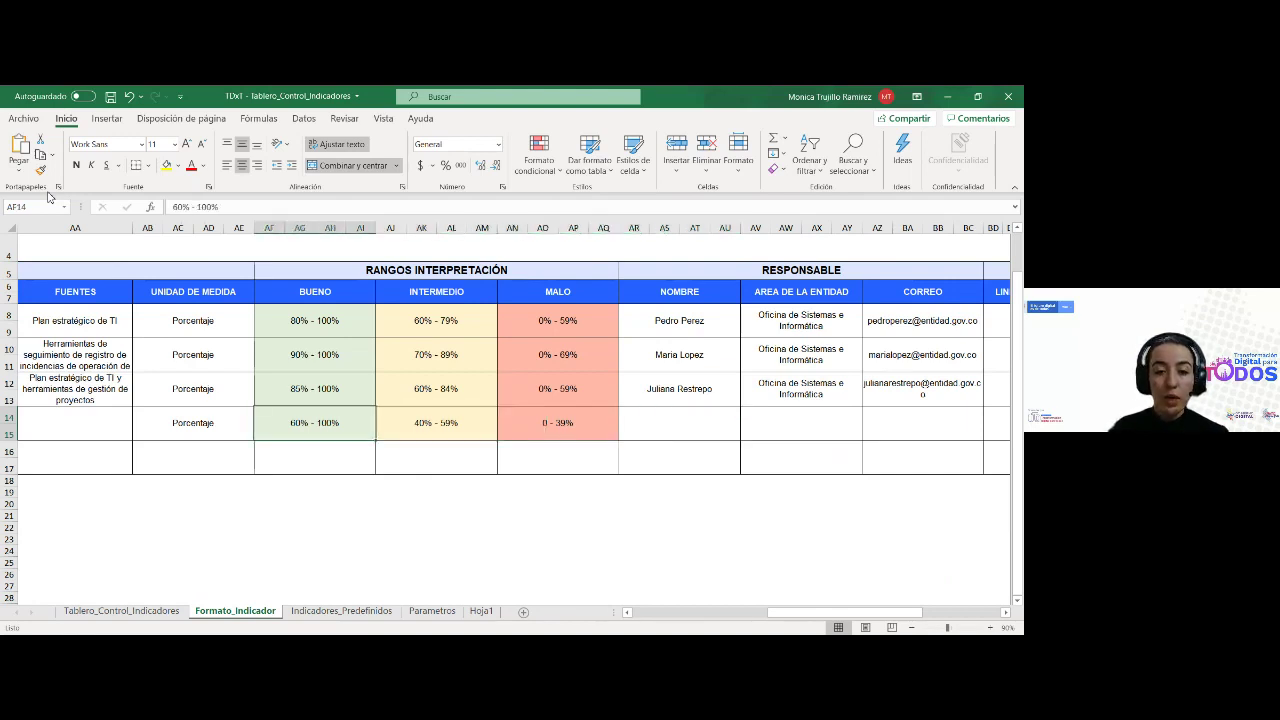
key(Right)
key(Right)
key(Right)
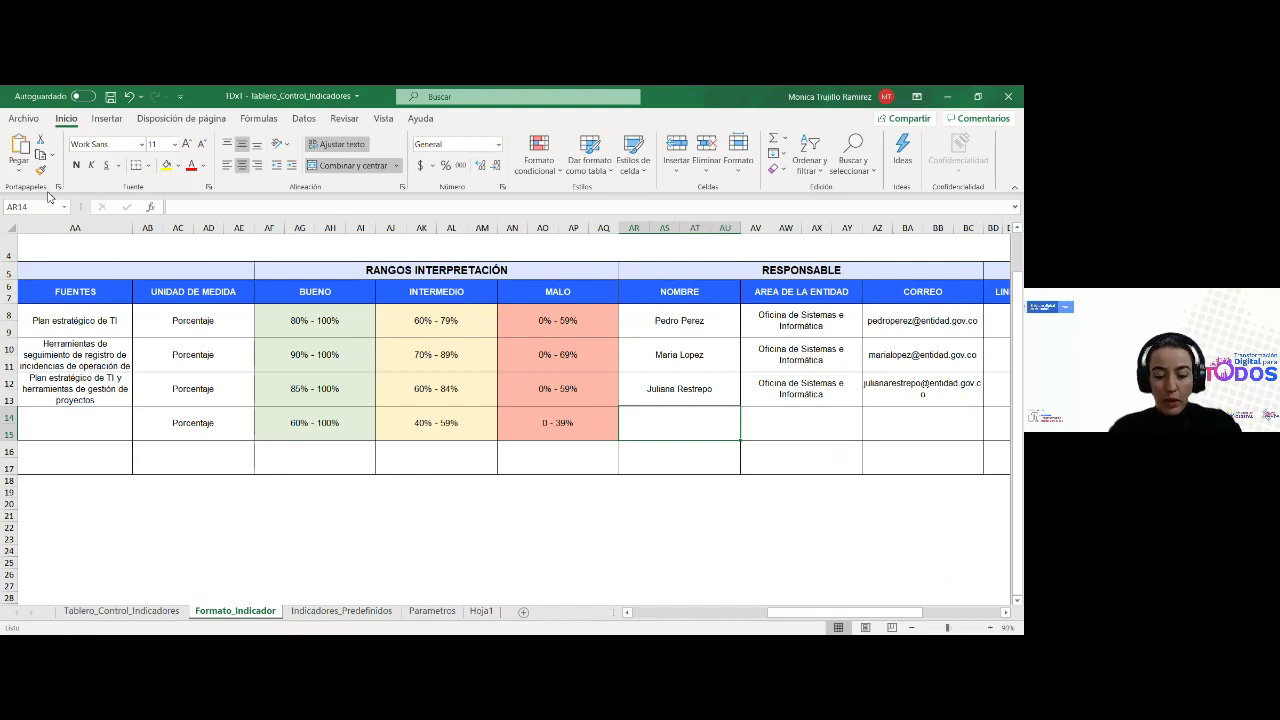
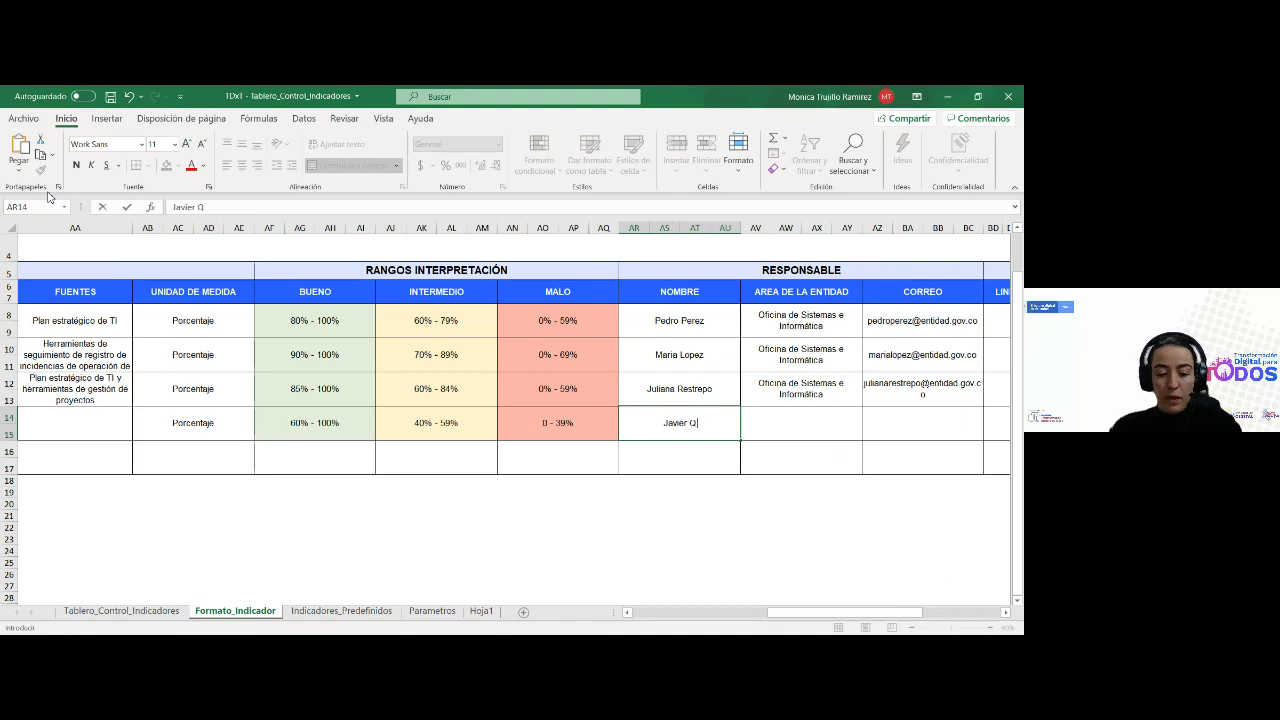
key(Tab)
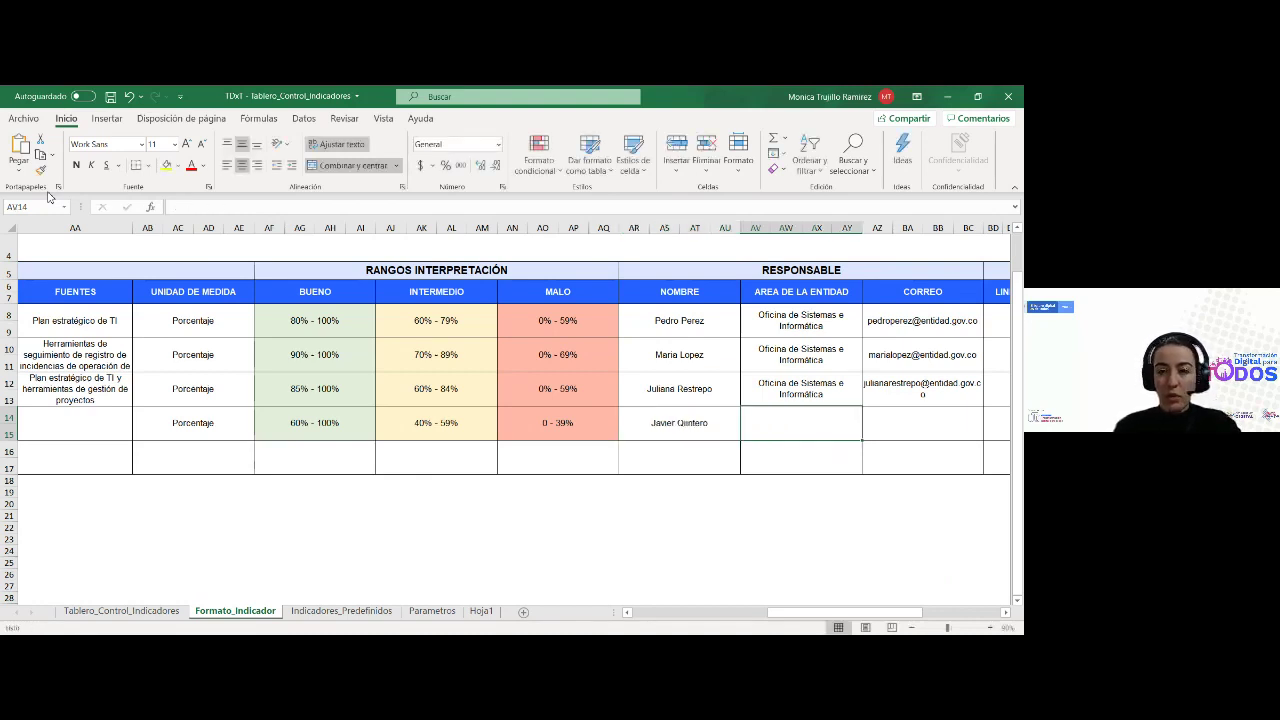
Enter 'Rol: Apoyo servicios ciudadanos digitales' as the AREA DE LA ENTIDAD for row 14
text(Rol)
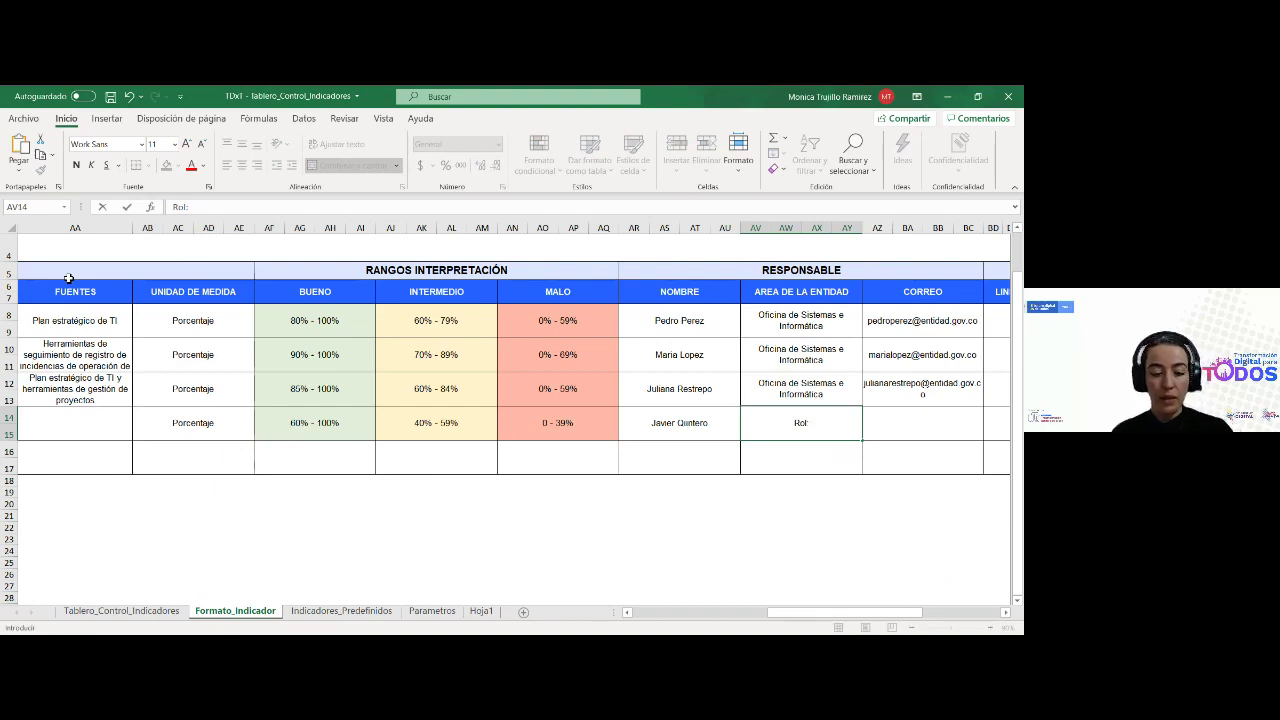
text(: Apoyo)
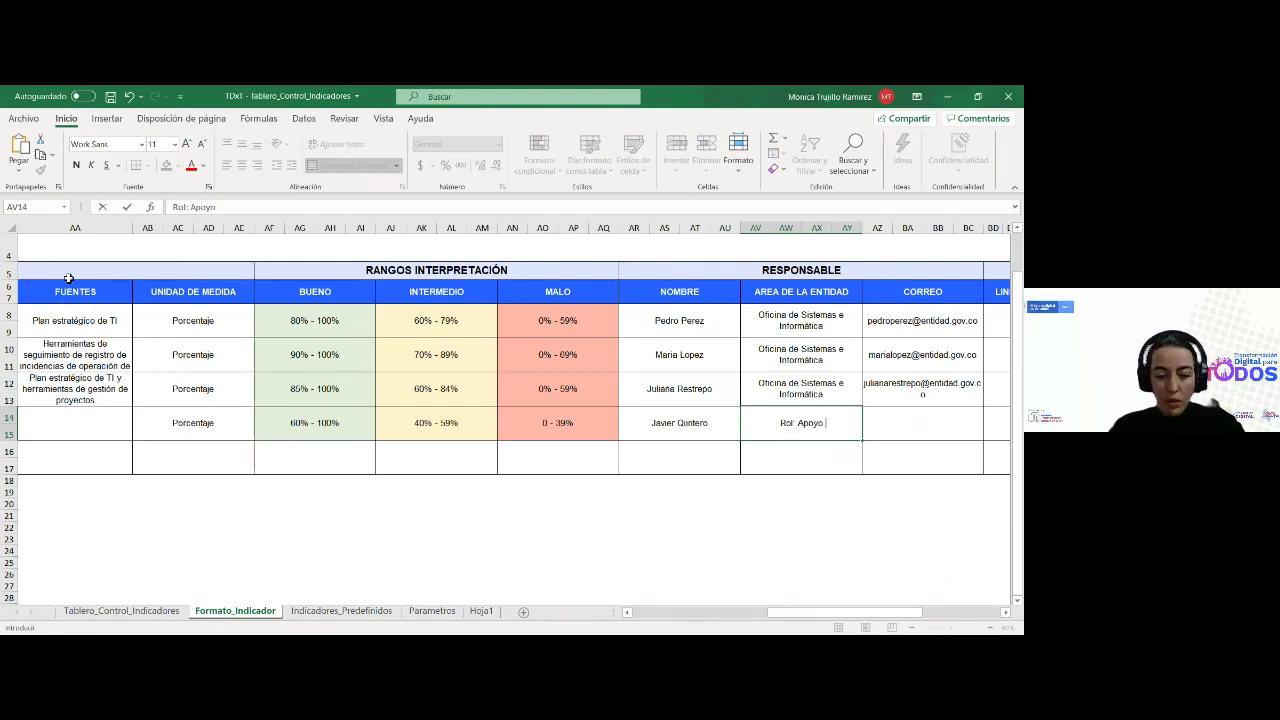
text( servicios ciudad)
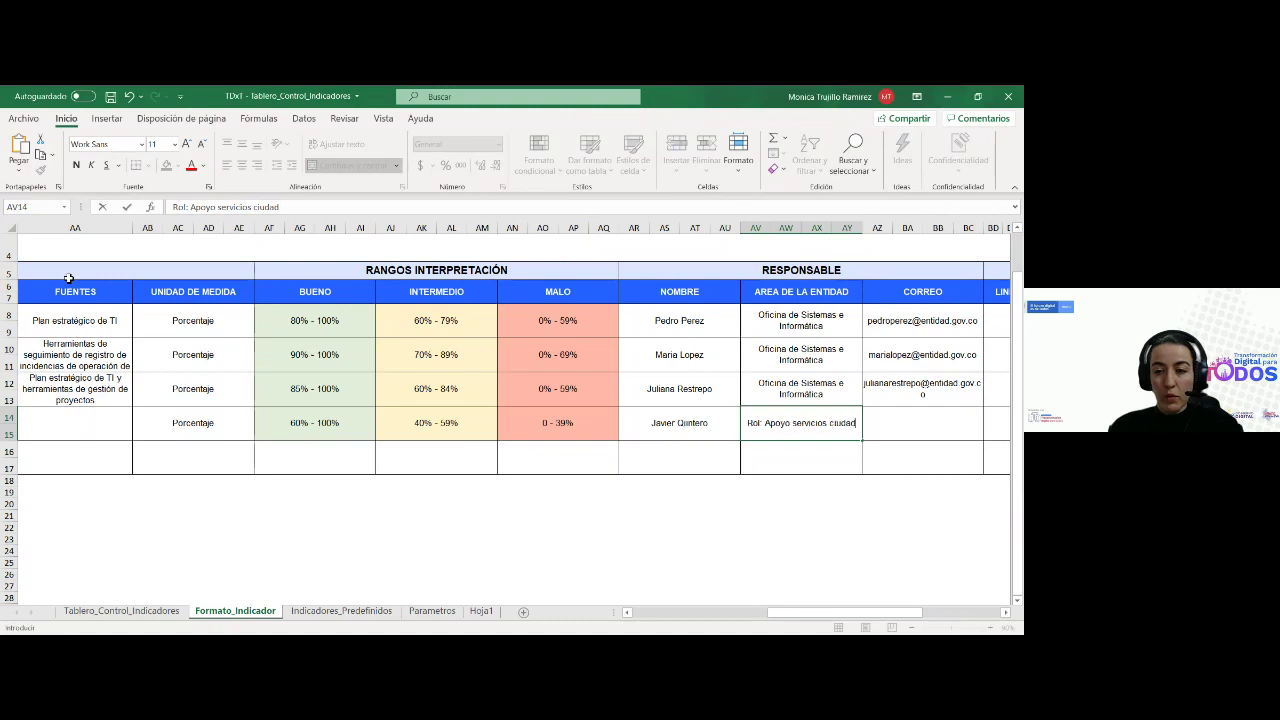
key(BackSpace)
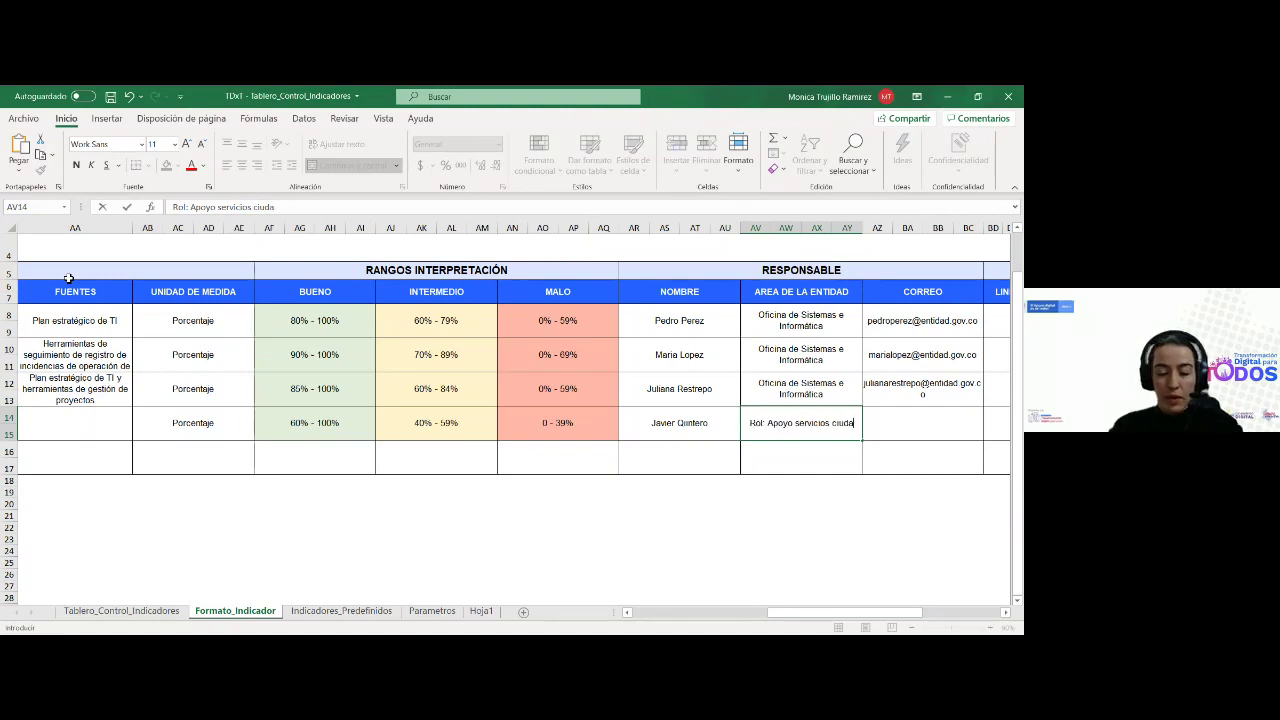
text(danos digitales)
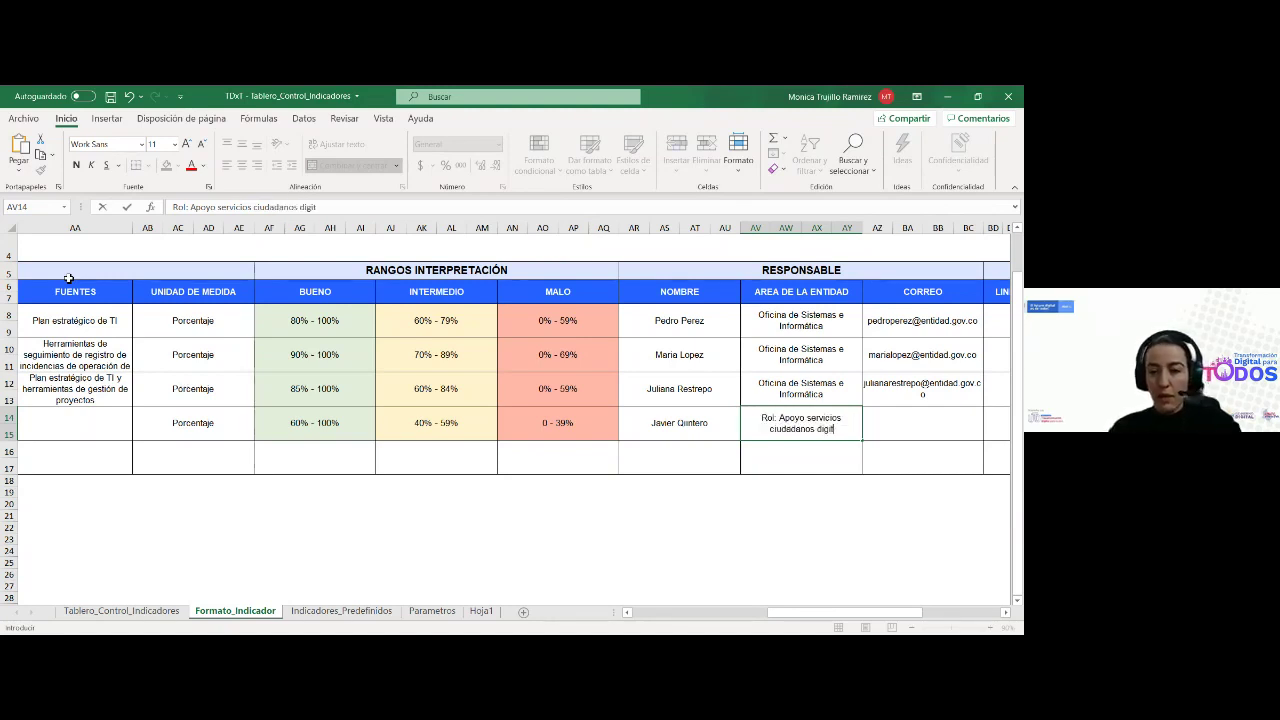
key(Tab)
Enter the responsible's institutional e-mail in CORREO, then return to the ES_009 id
text(j)
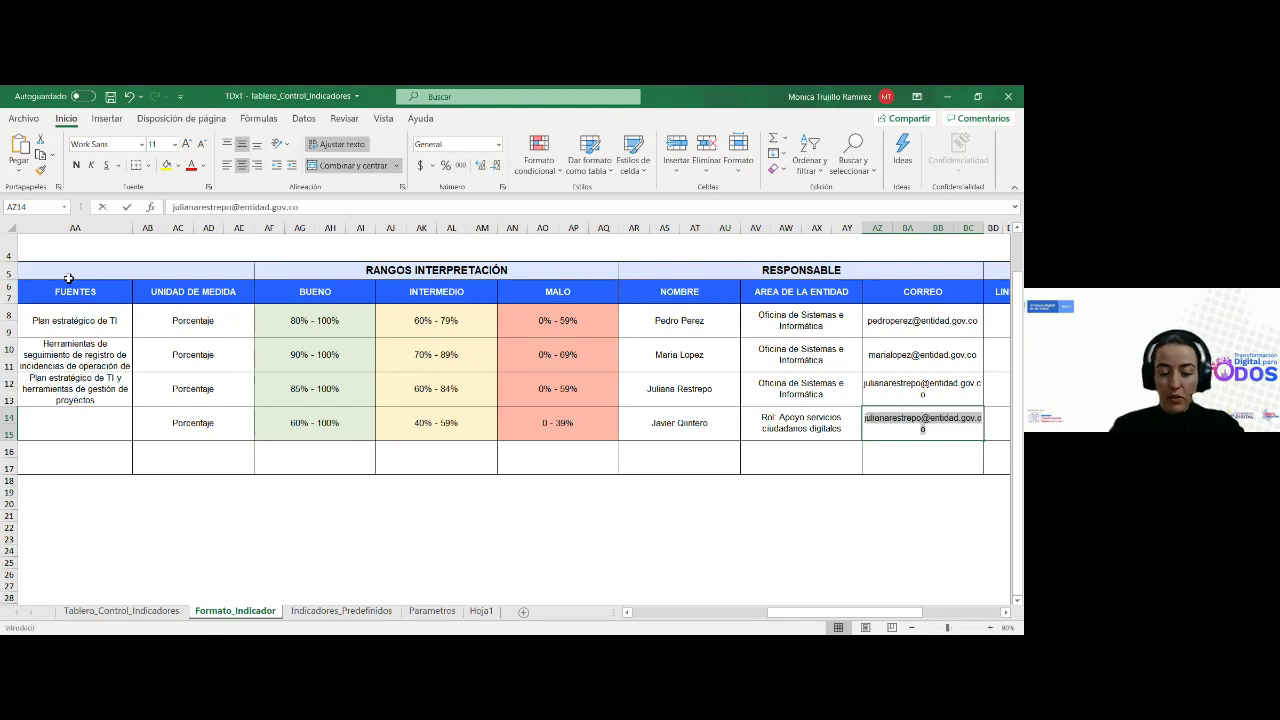
key(BackSpace)
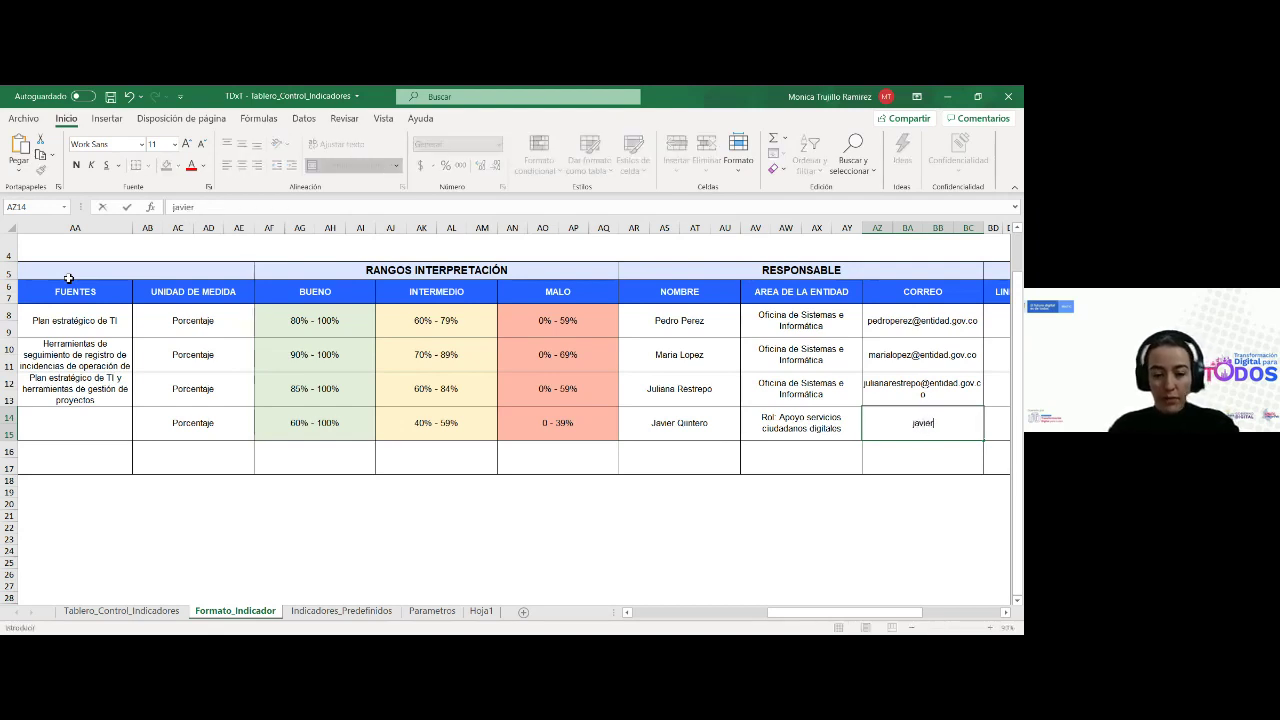
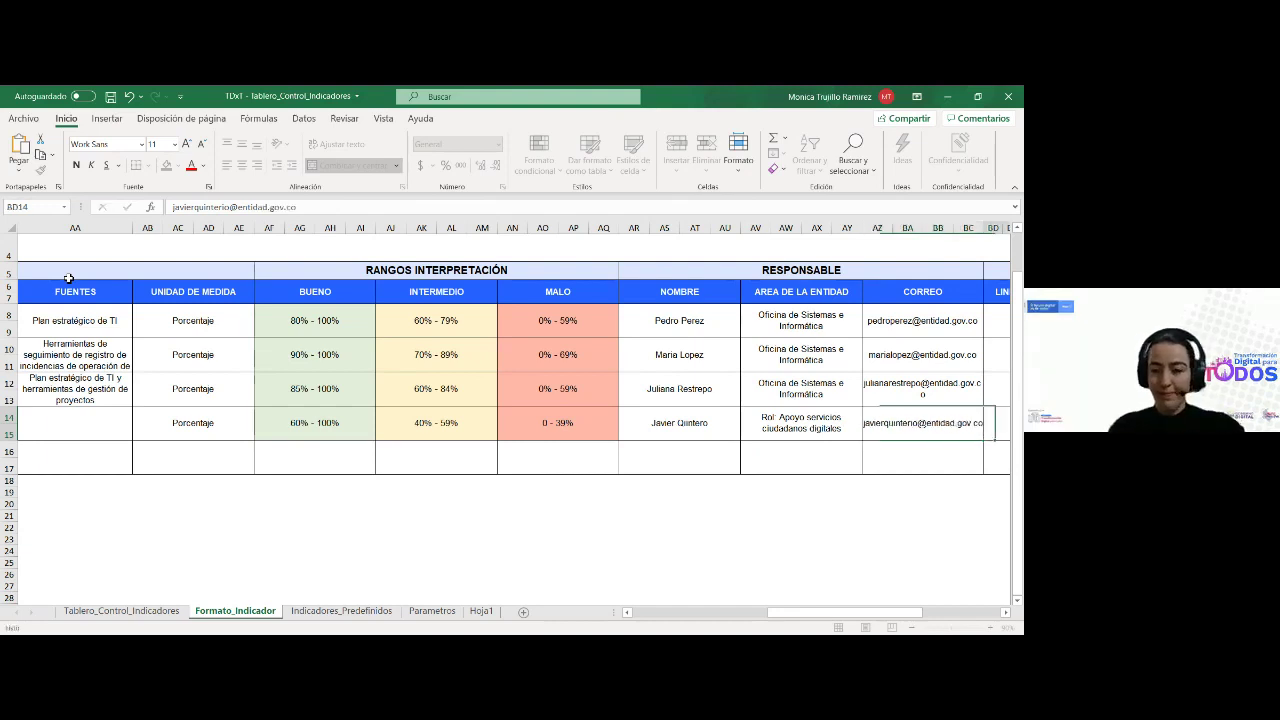
key(Tab)
key(Tab)
key(Tab)
key(Tab)
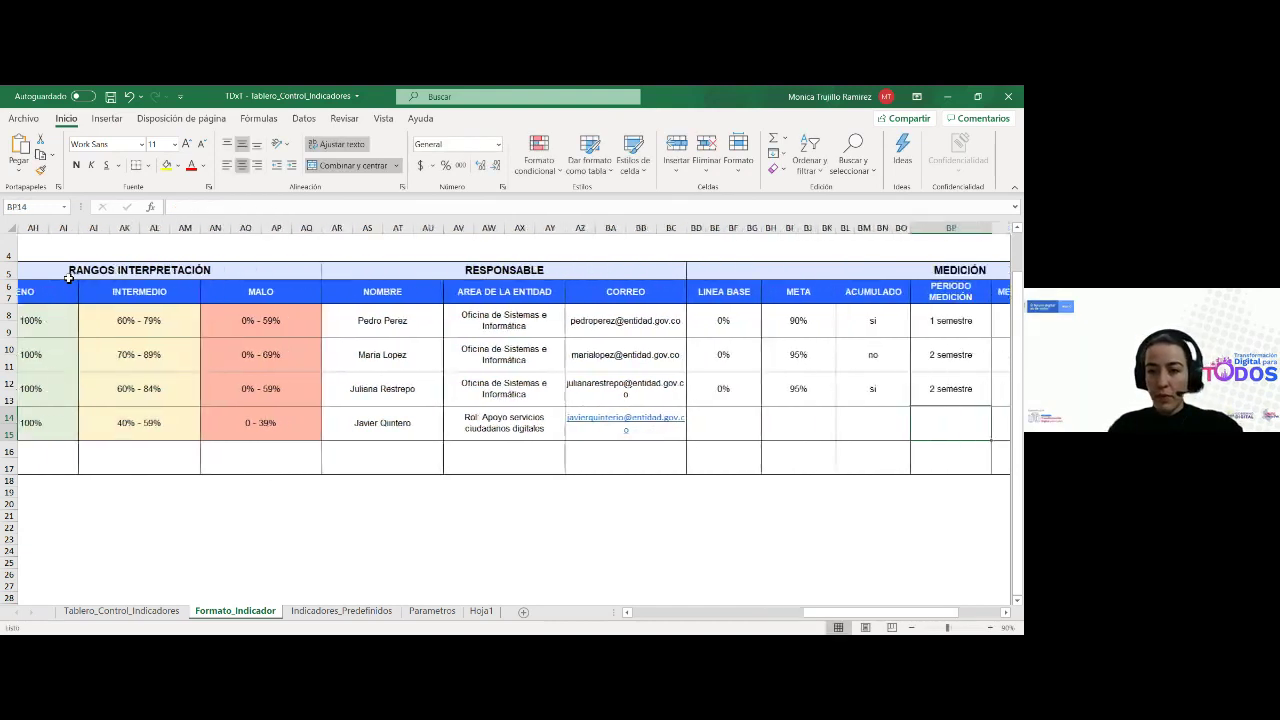
key(shift+Tab)
key(shift+Tab)
key(shift+Tab)
key(shift+Tab)
key(shift+Tab)
key(shift+Tab)
key(shift+Tab)
key(shift+Tab)
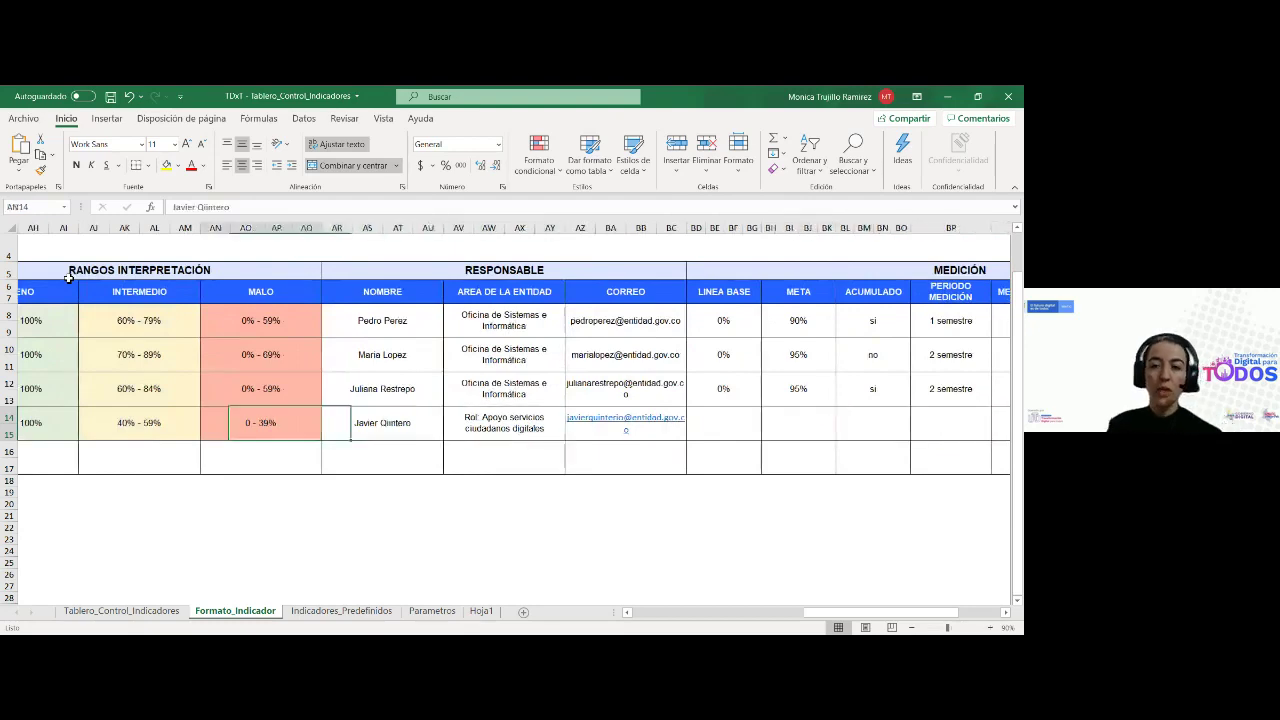
key(shift+Tab)
key(shift+Tab)
key(shift+Tab)
key(shift+Tab)
key(shift+Tab)
key(shift+Tab)
key(shift+Tab)
key(shift+Tab)
key(shift+Tab)
key(shift+Tab)
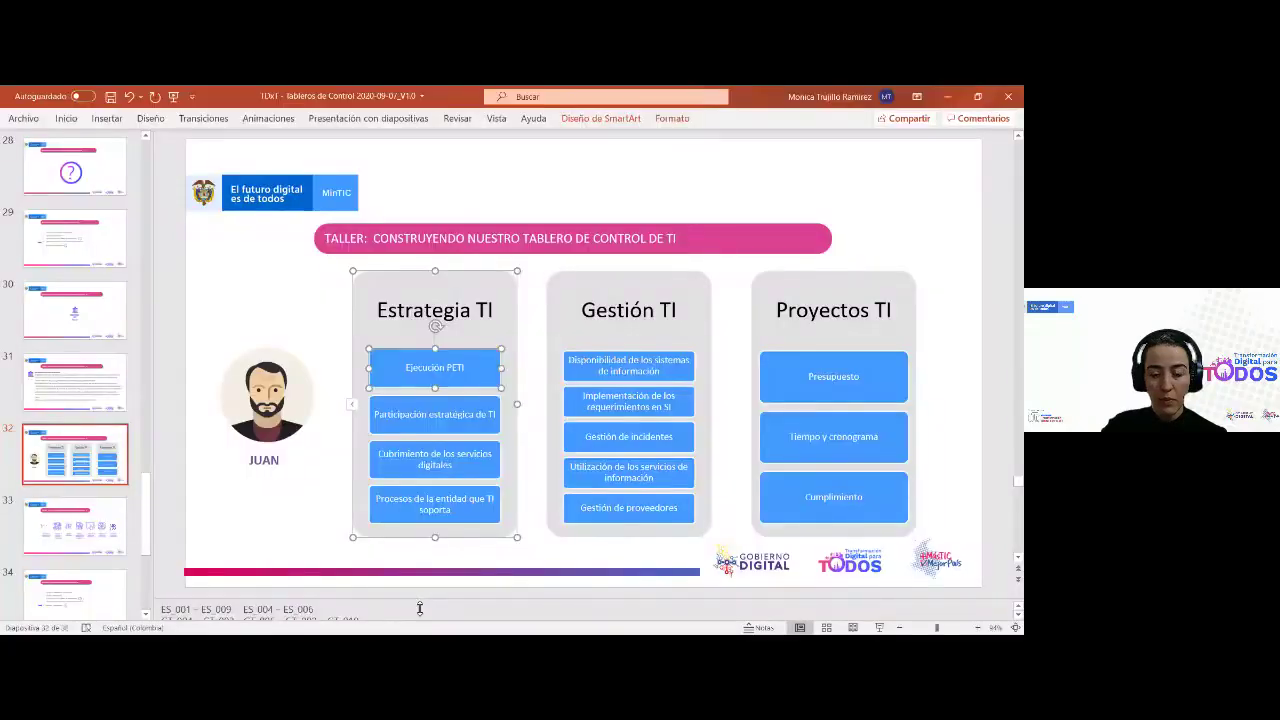
Hide the notes and thumbnail panes and fill the Ejecución PETI box orange-yellow
drag(420, 608, 420, 622)
drag(153, 159, 18, 158)
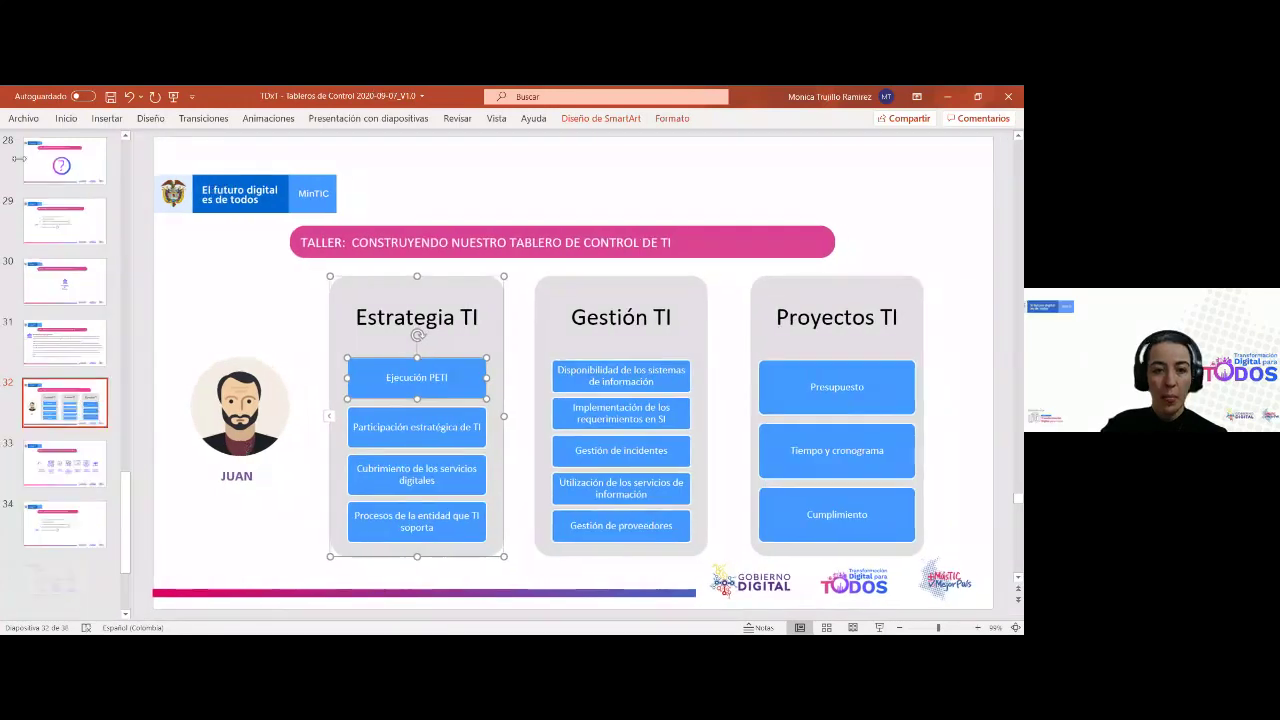
click(66, 118)
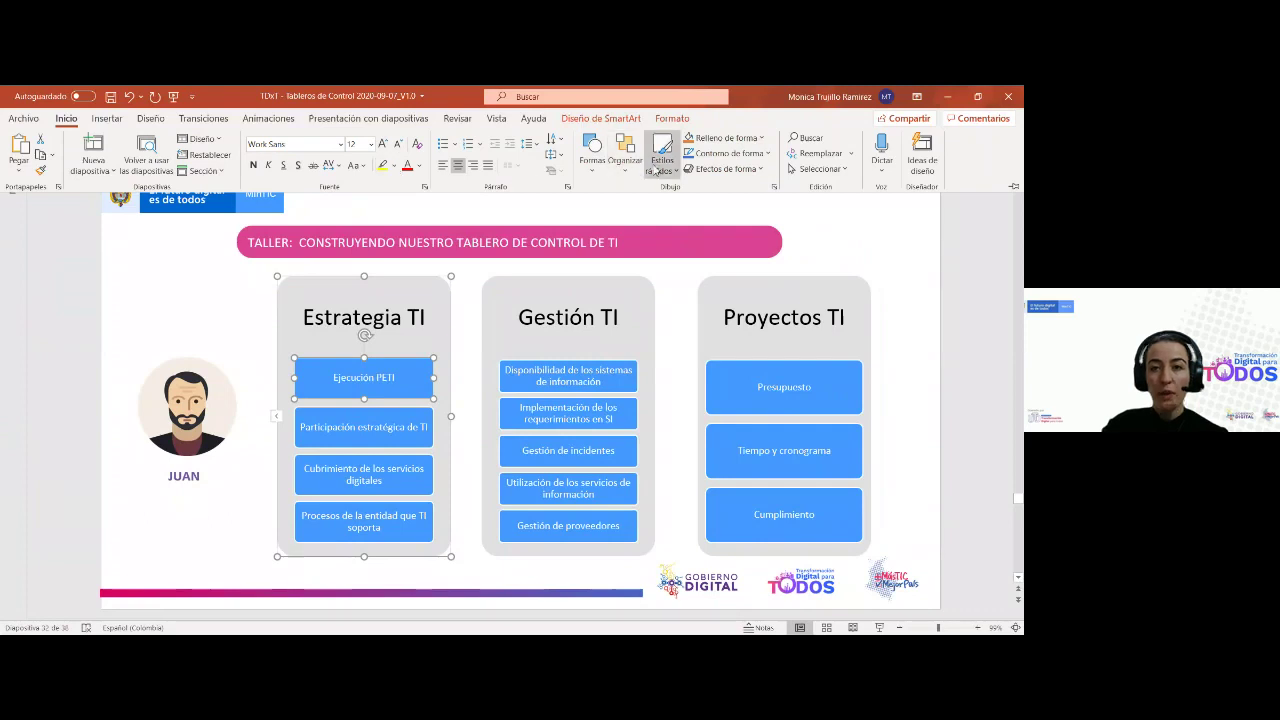
click(739, 140)
click(725, 294)
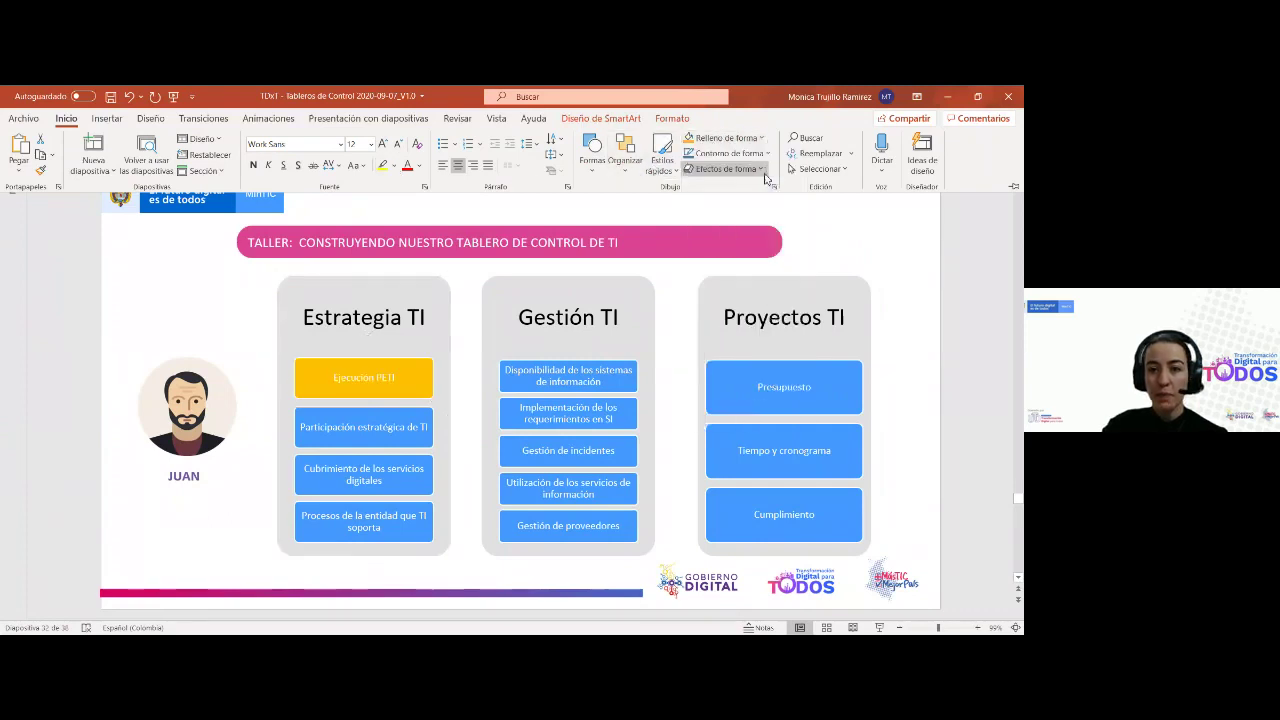
Fill the Cubrimiento de los servicios digitales box orange-yellow as well
click(421, 463)
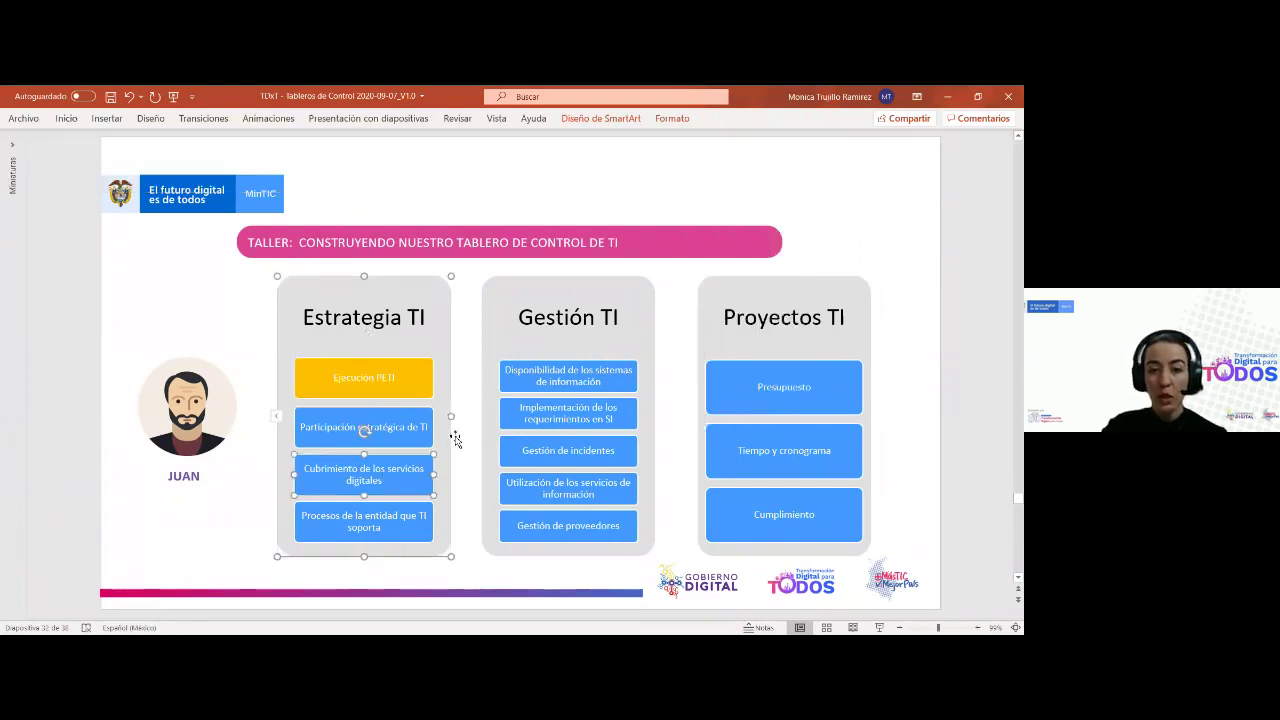
click(66, 119)
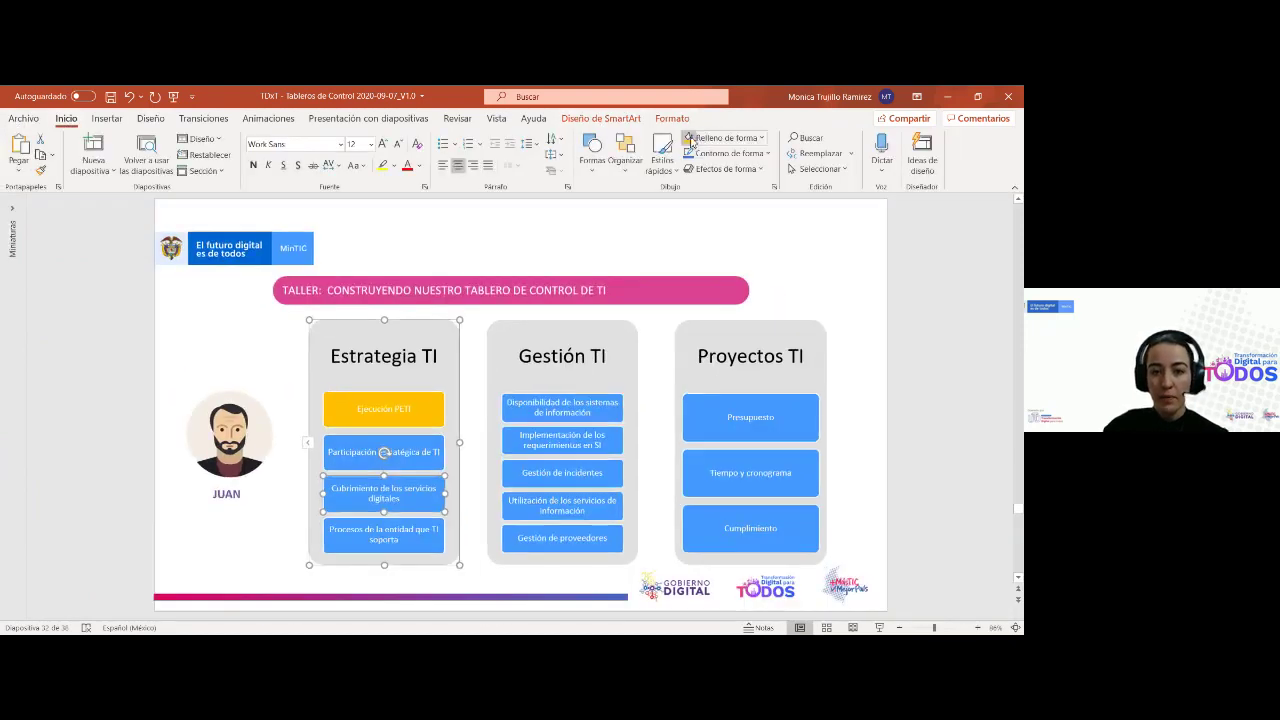
click(690, 139)
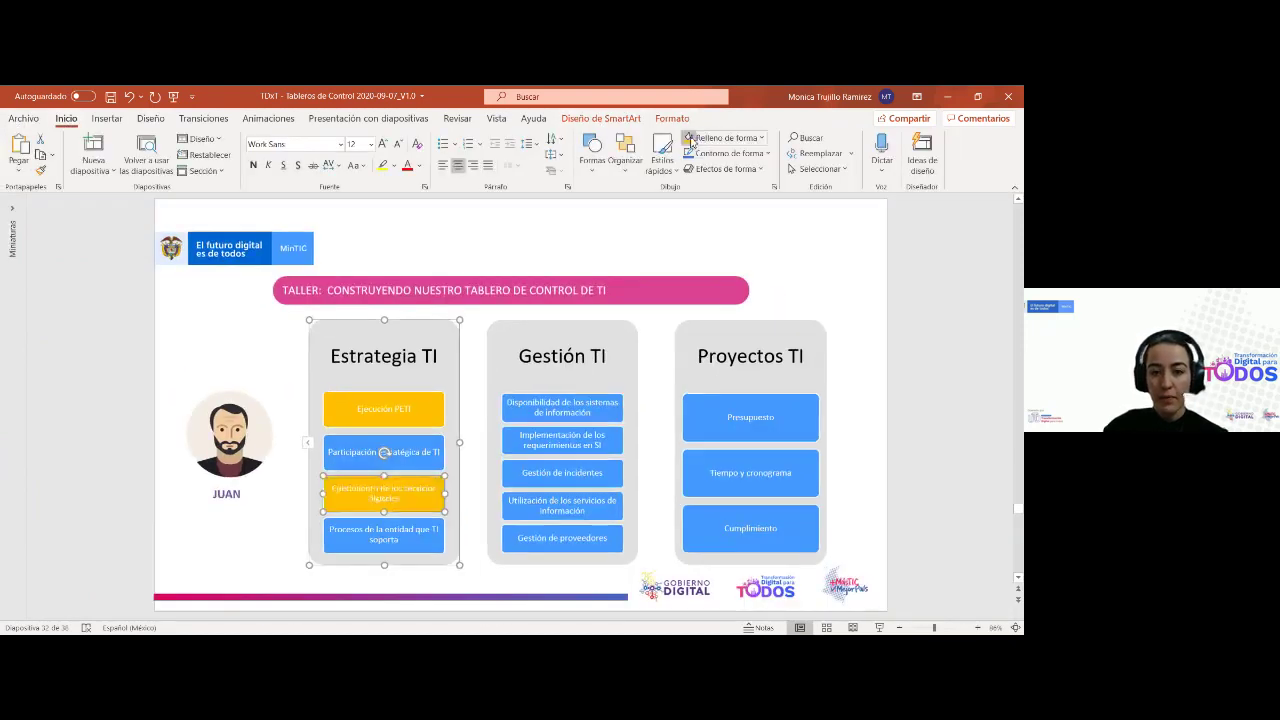
click(200, 548)
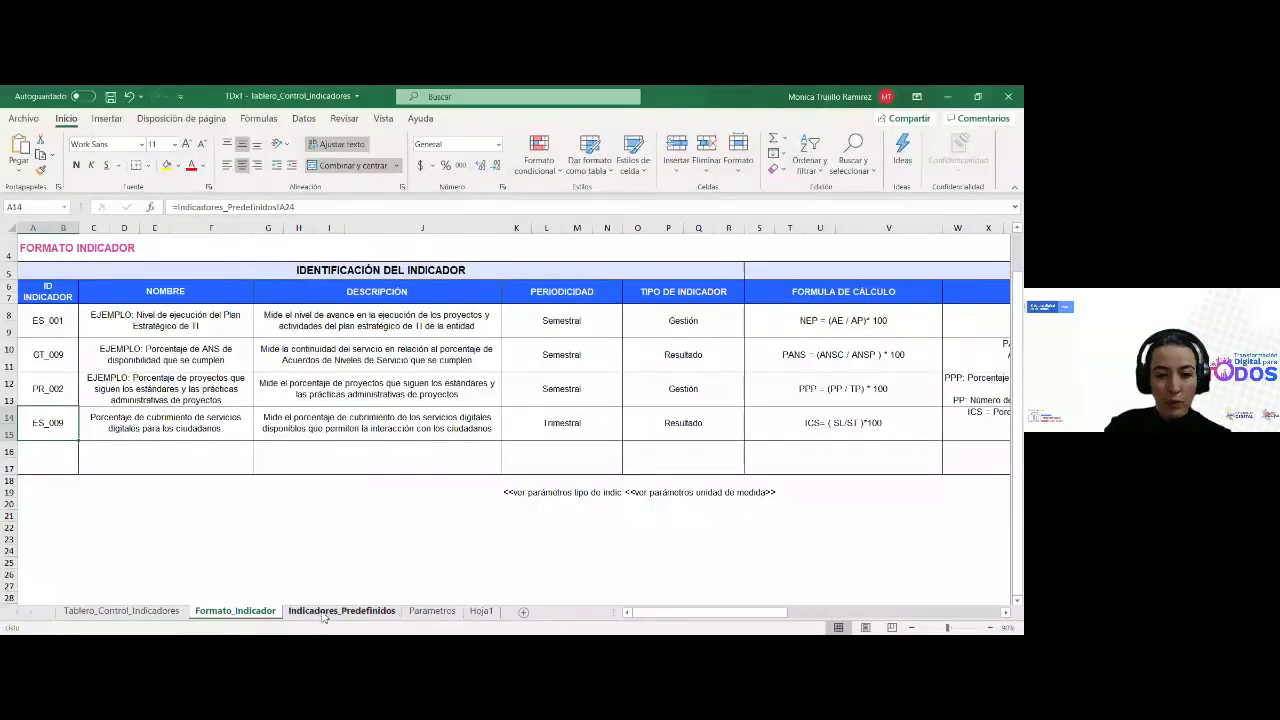
On Indicadores_Predefinidos, fill the ES_001 indicator cell yellow to mark it chosen
click(341, 610)
scroll(140, 460, up, 5)
scroll(148, 463, down, 2)
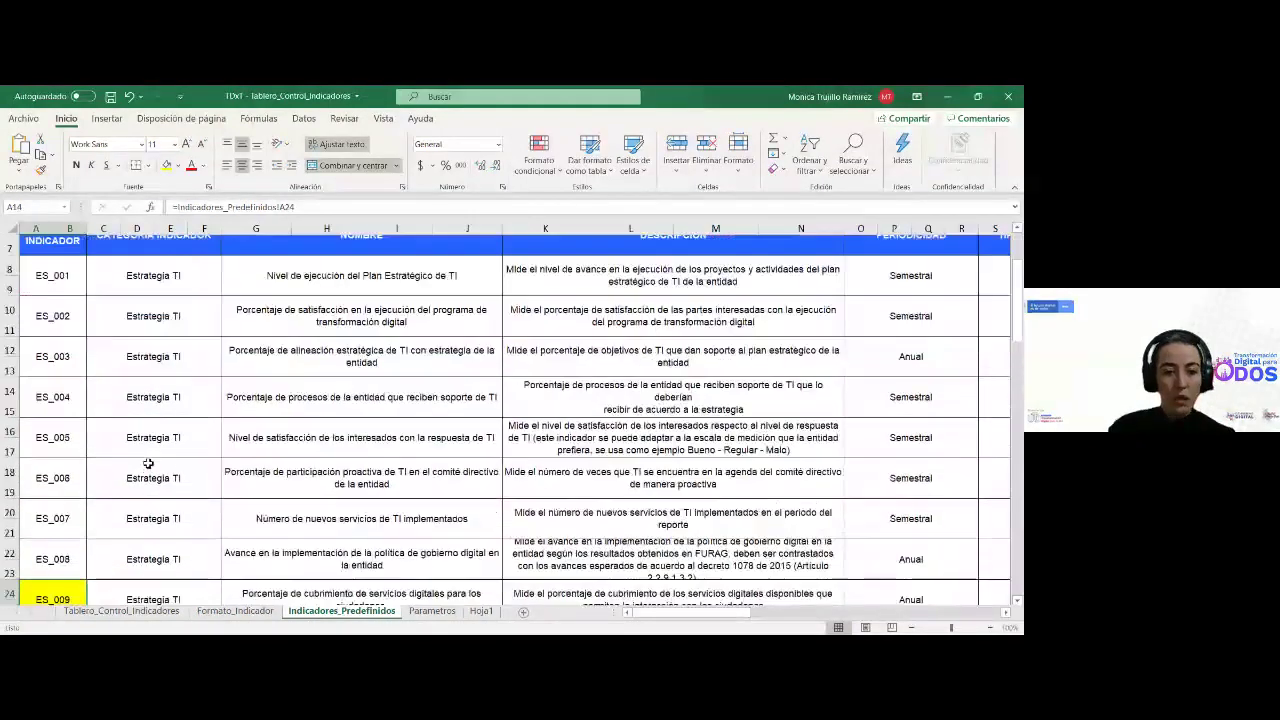
click(42, 276)
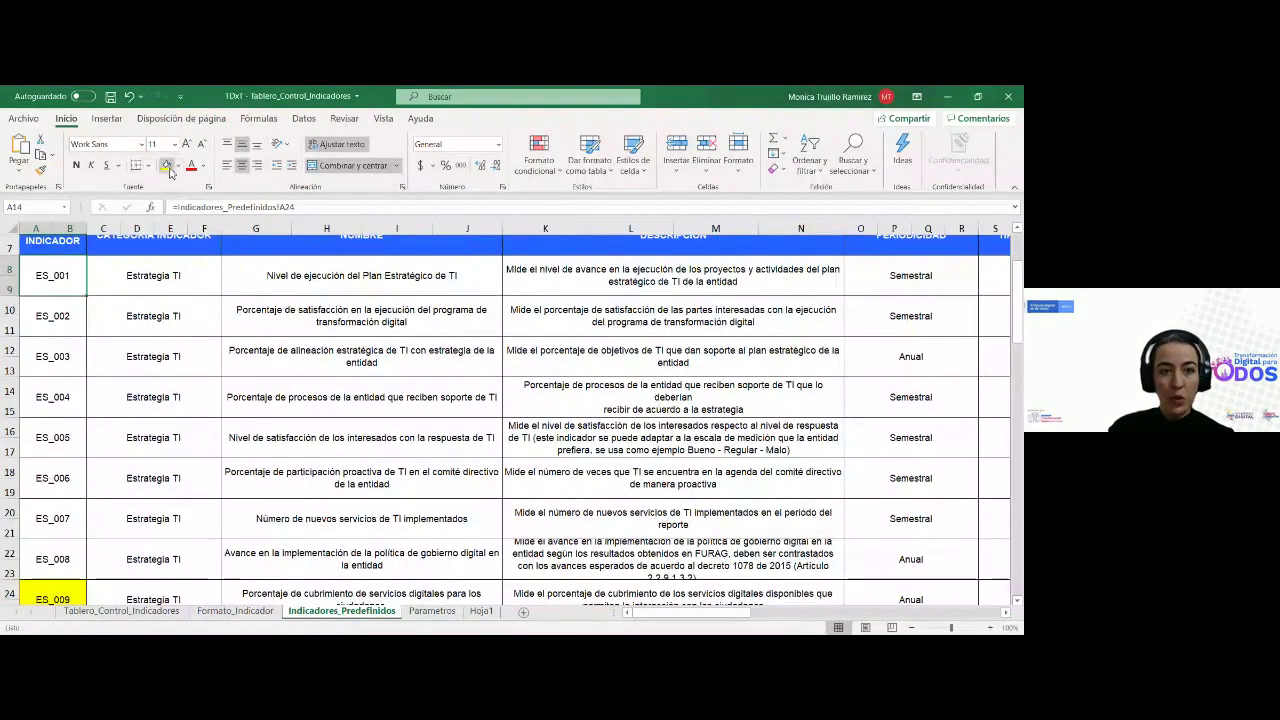
click(166, 168)
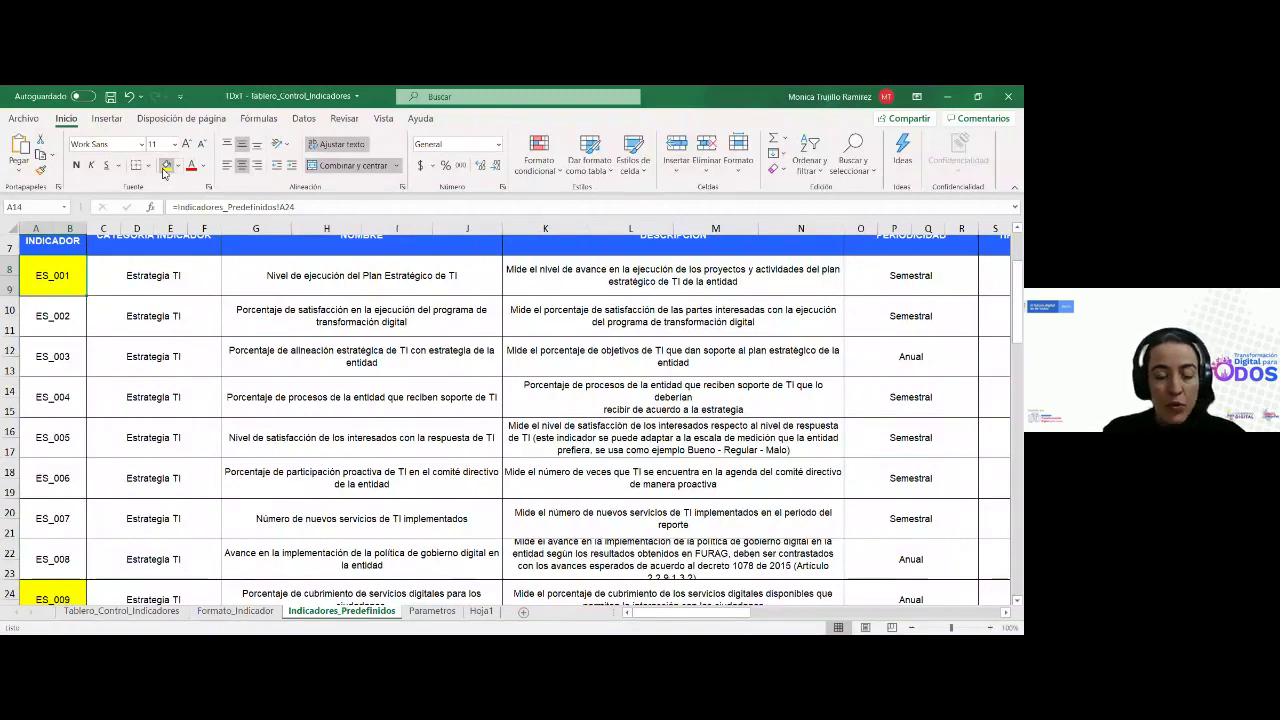
Review the ES_003 row's name, description, periodicity, type and formula columns
click(433, 306)
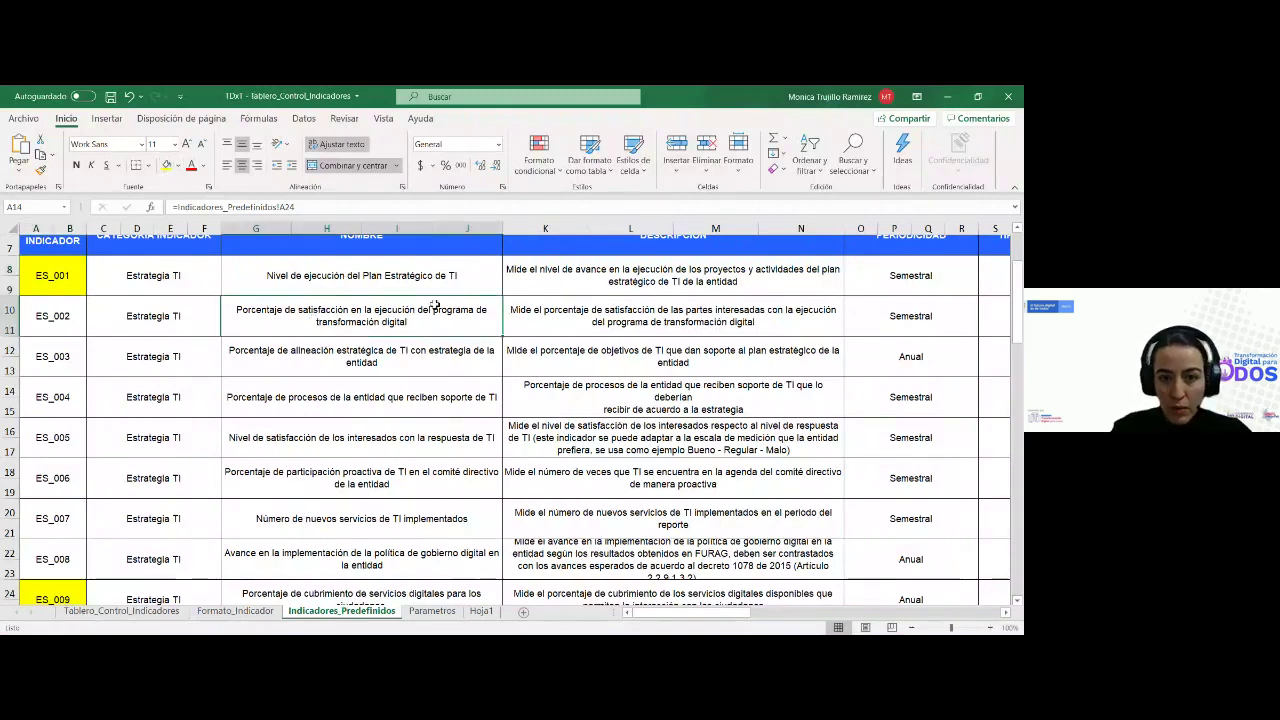
key(Down)
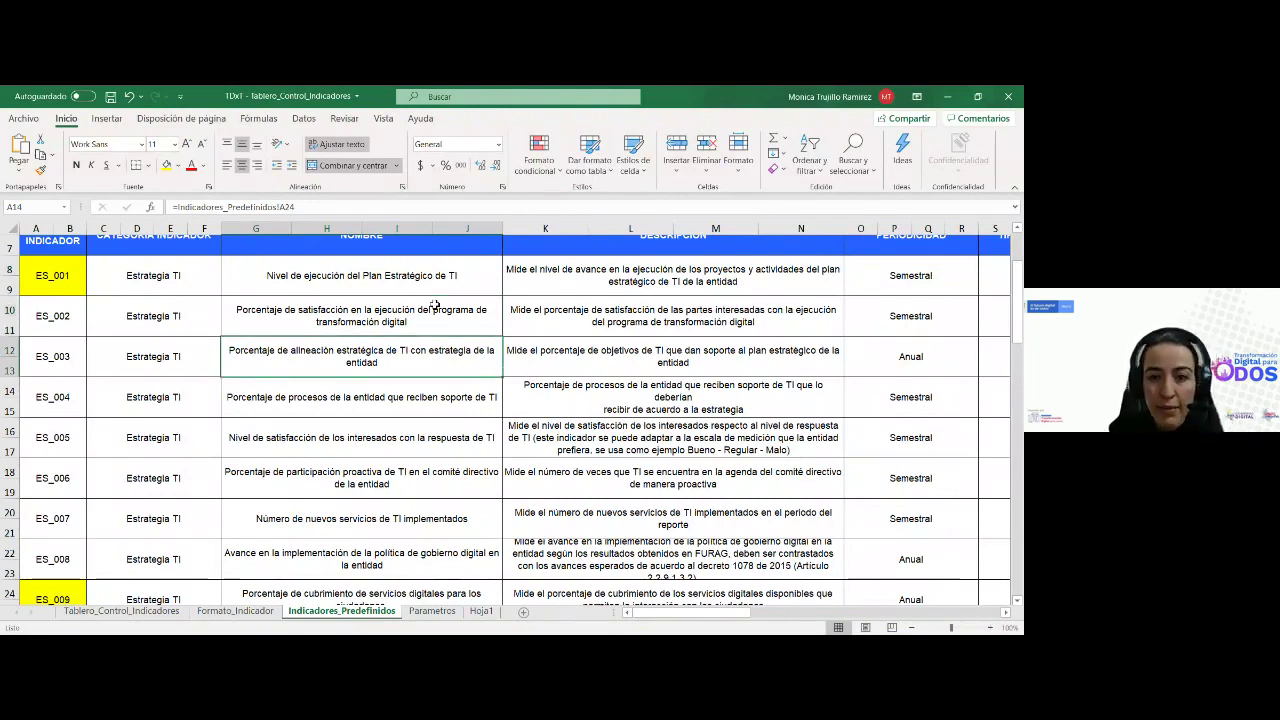
key(Left)
key(Left)
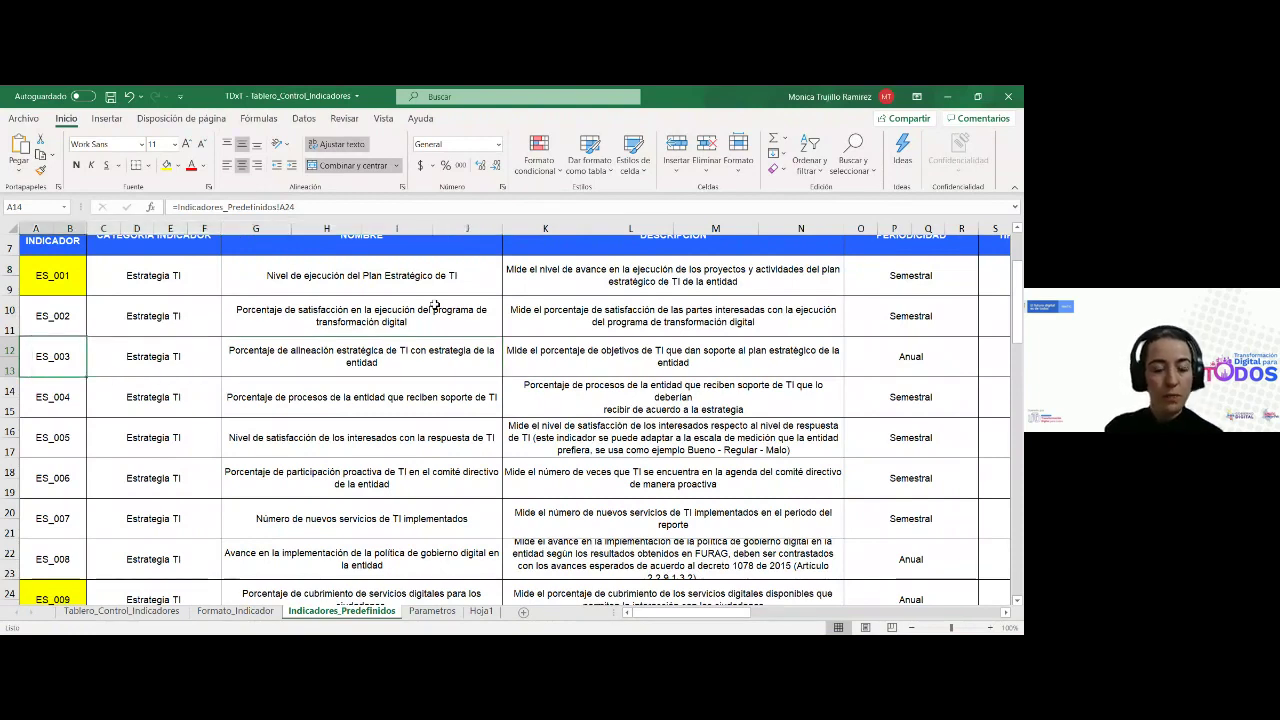
key(Right)
key(Right)
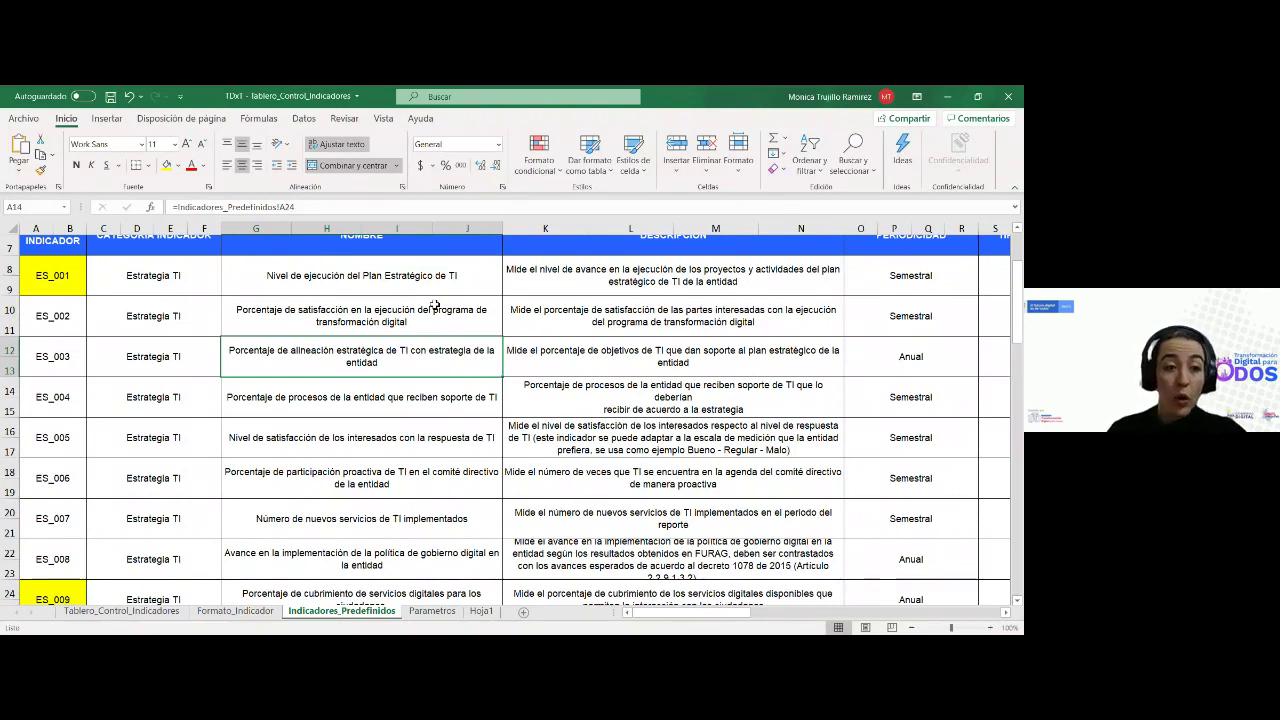
key(Right)
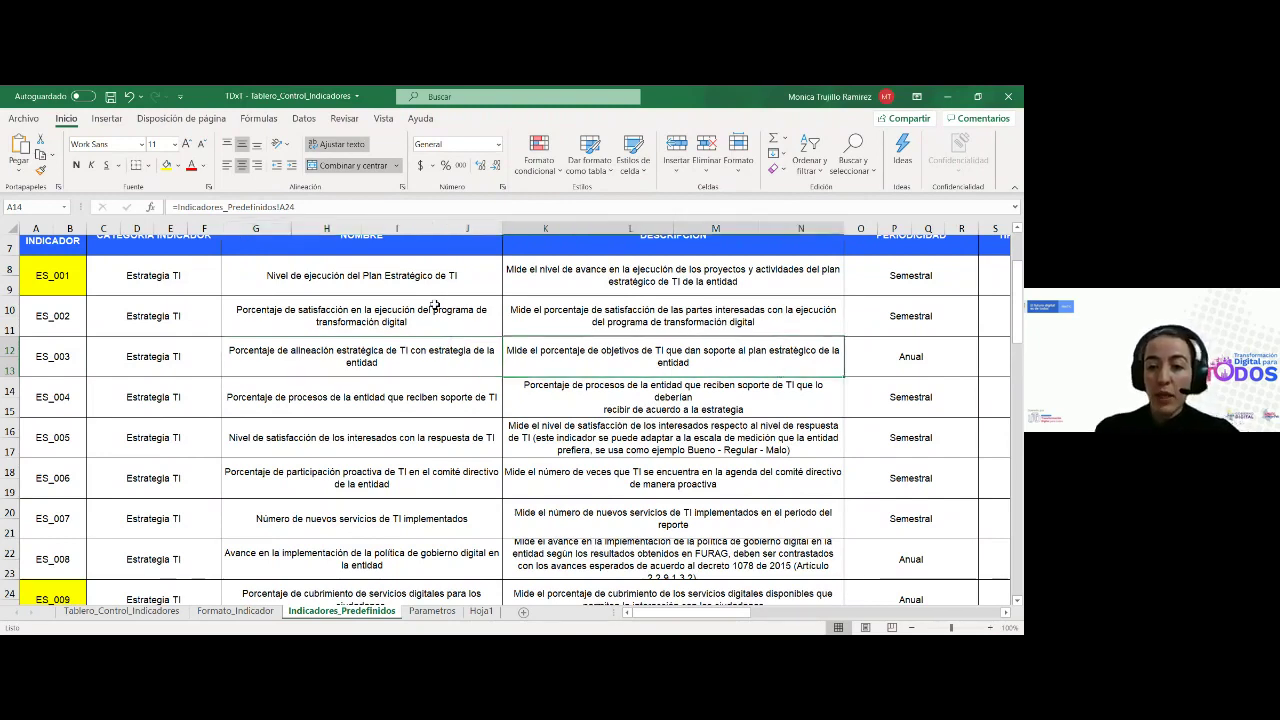
key(Right)
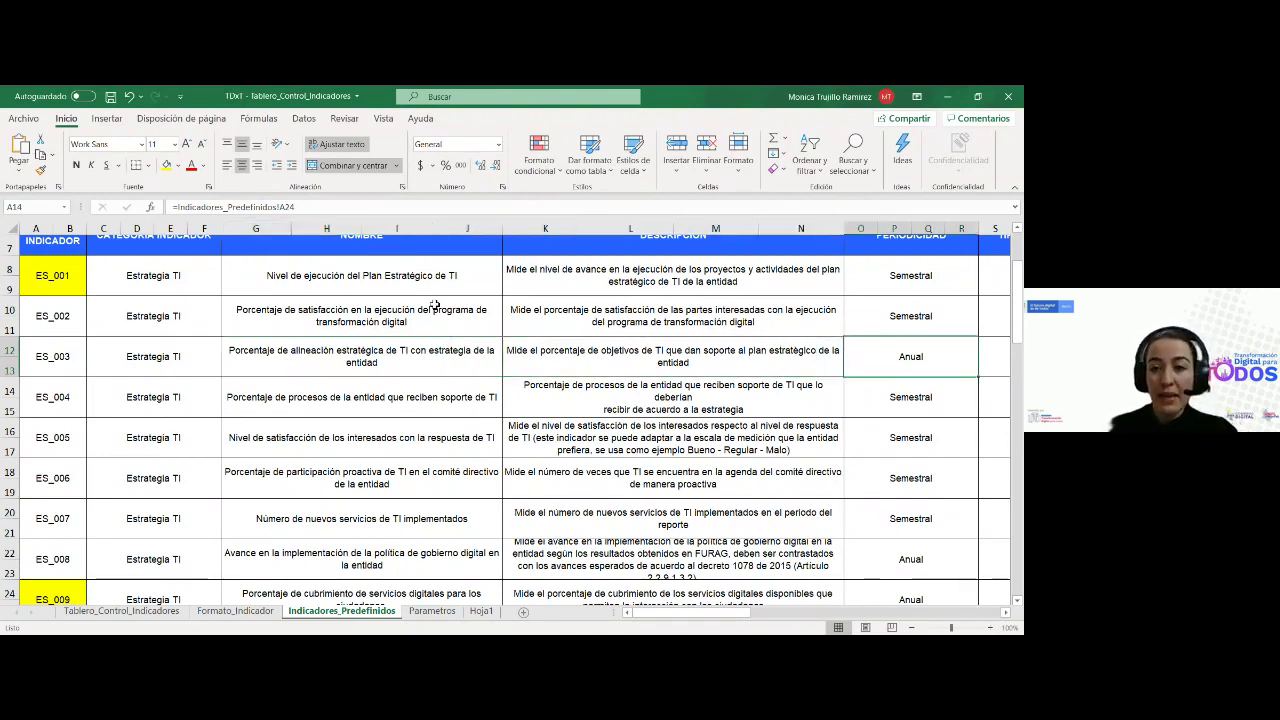
key(Right)
key(Right)
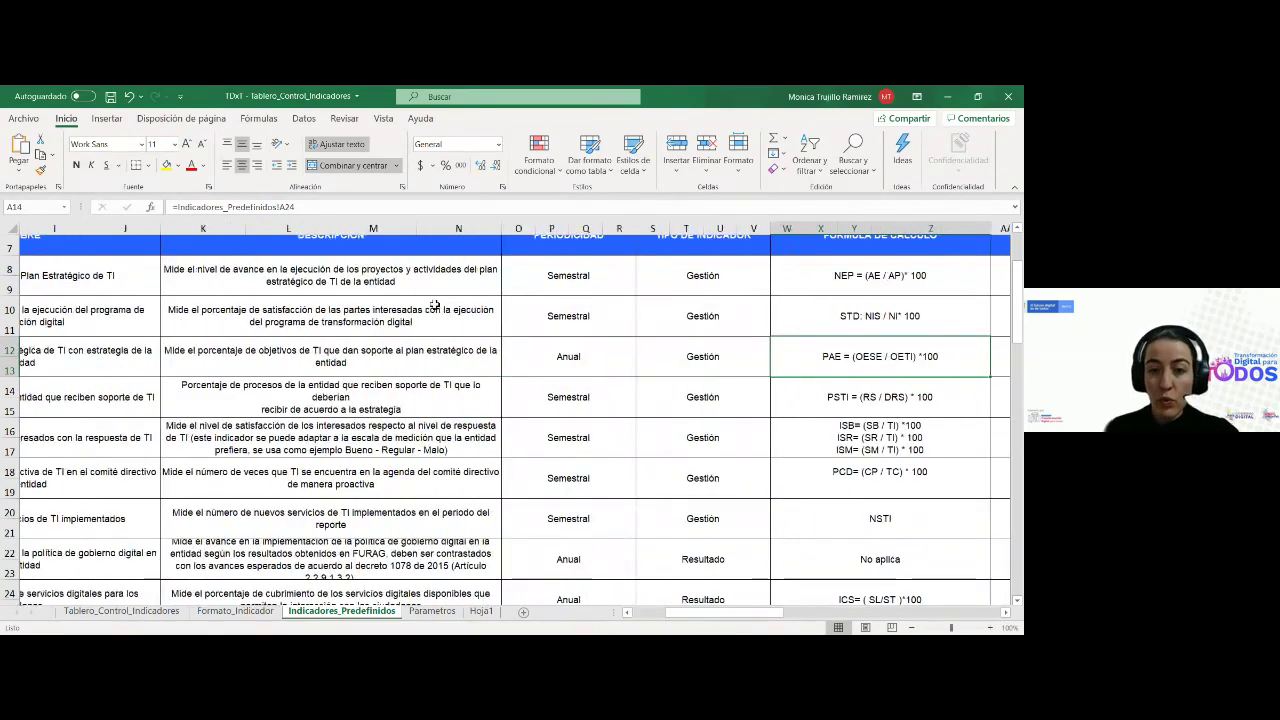
key(Left)
key(Left)
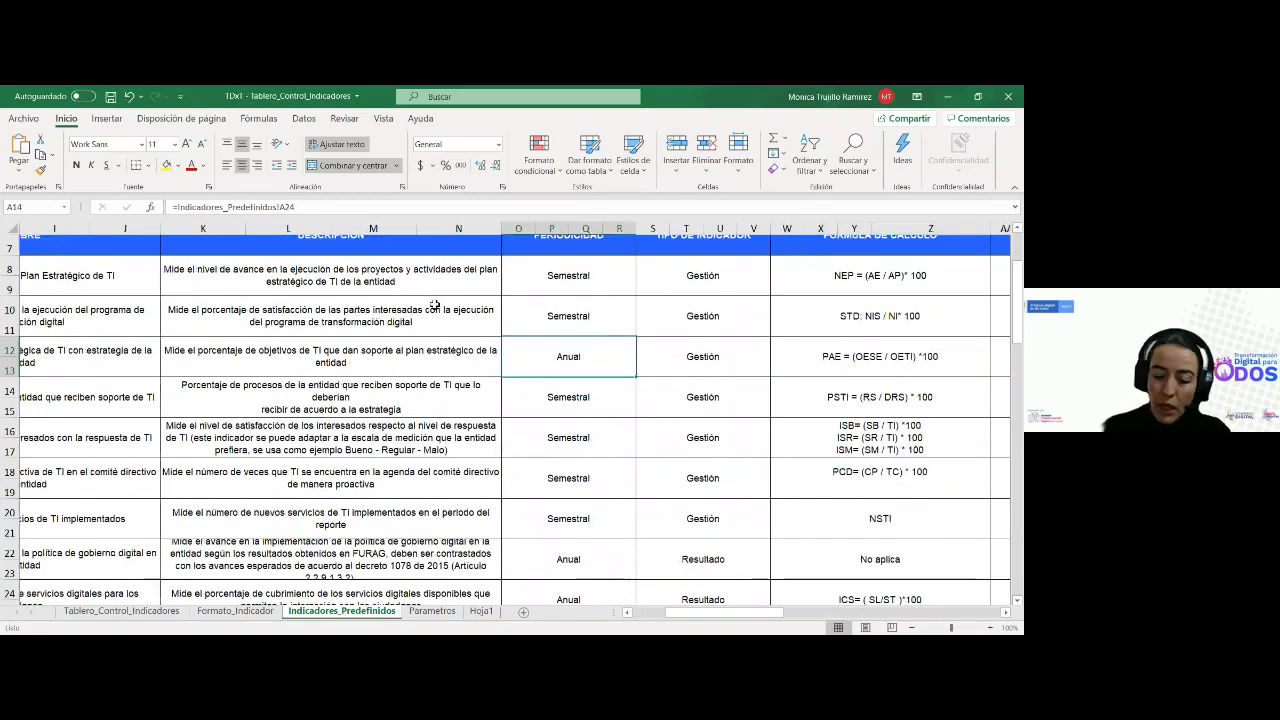
key(Left)
key(Left)
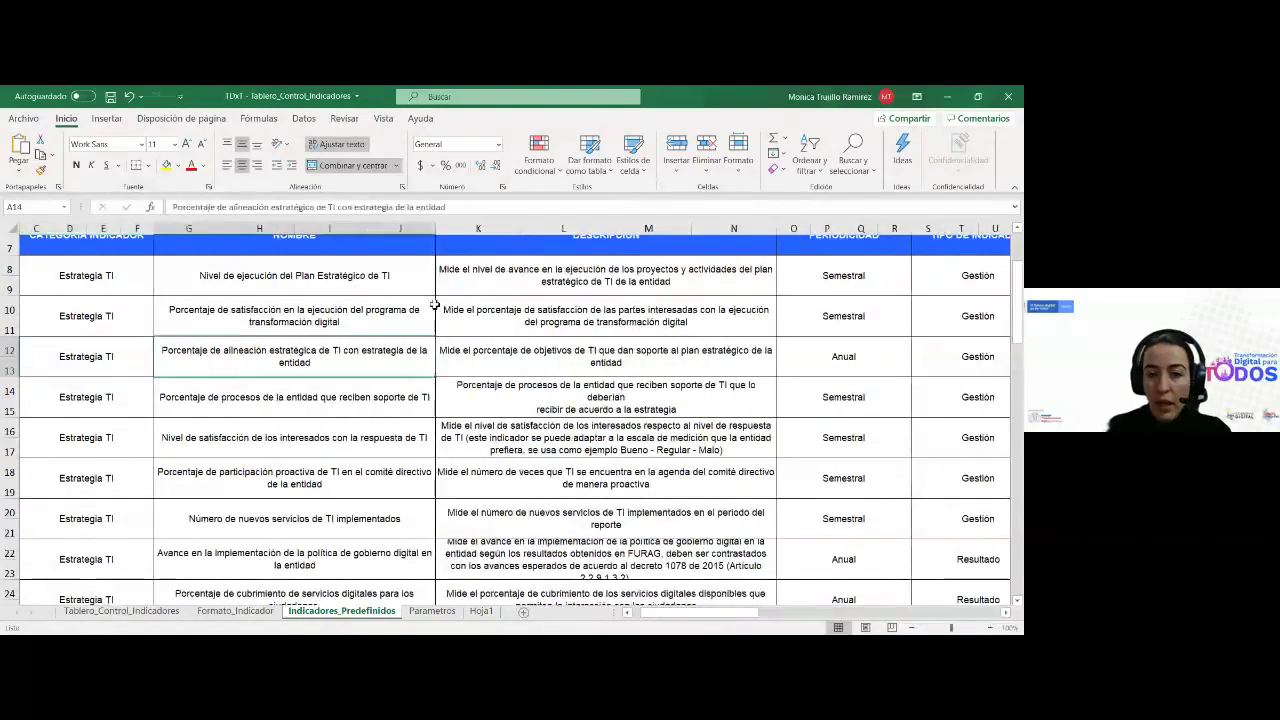
key(Right)
key(Right)
key(Right)
key(Right)
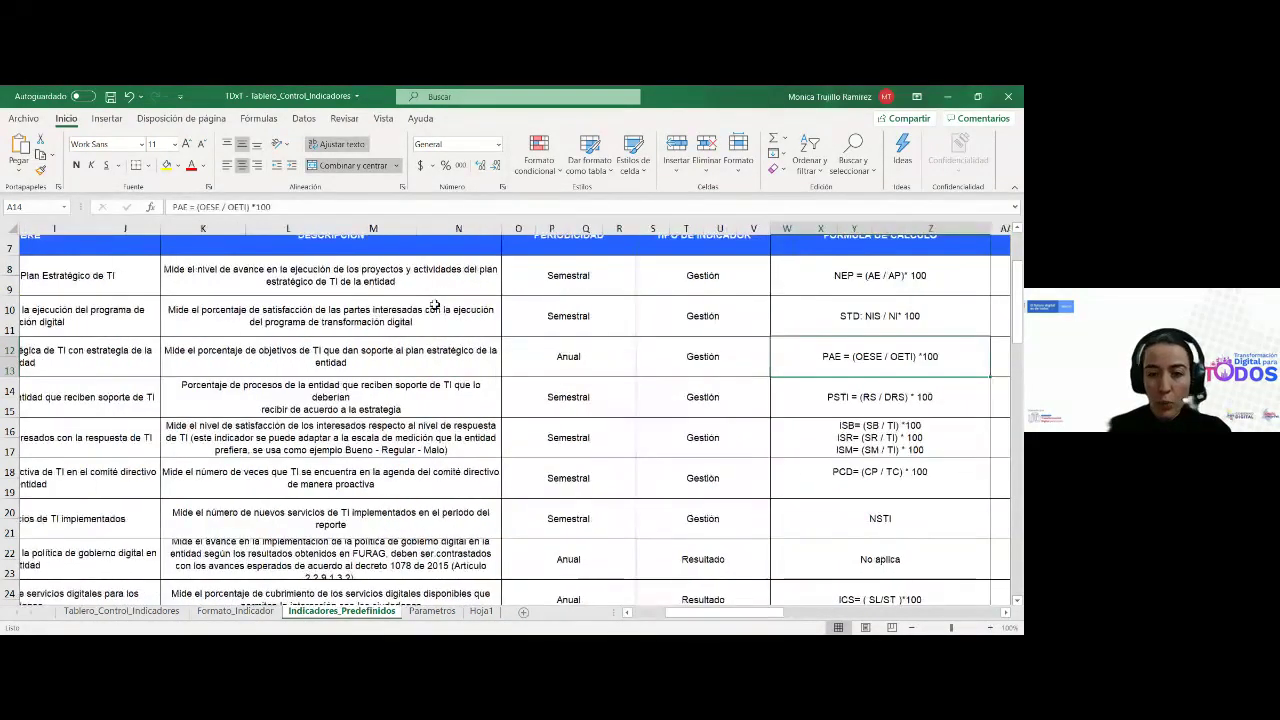
key(Left)
key(Right)
key(Right)
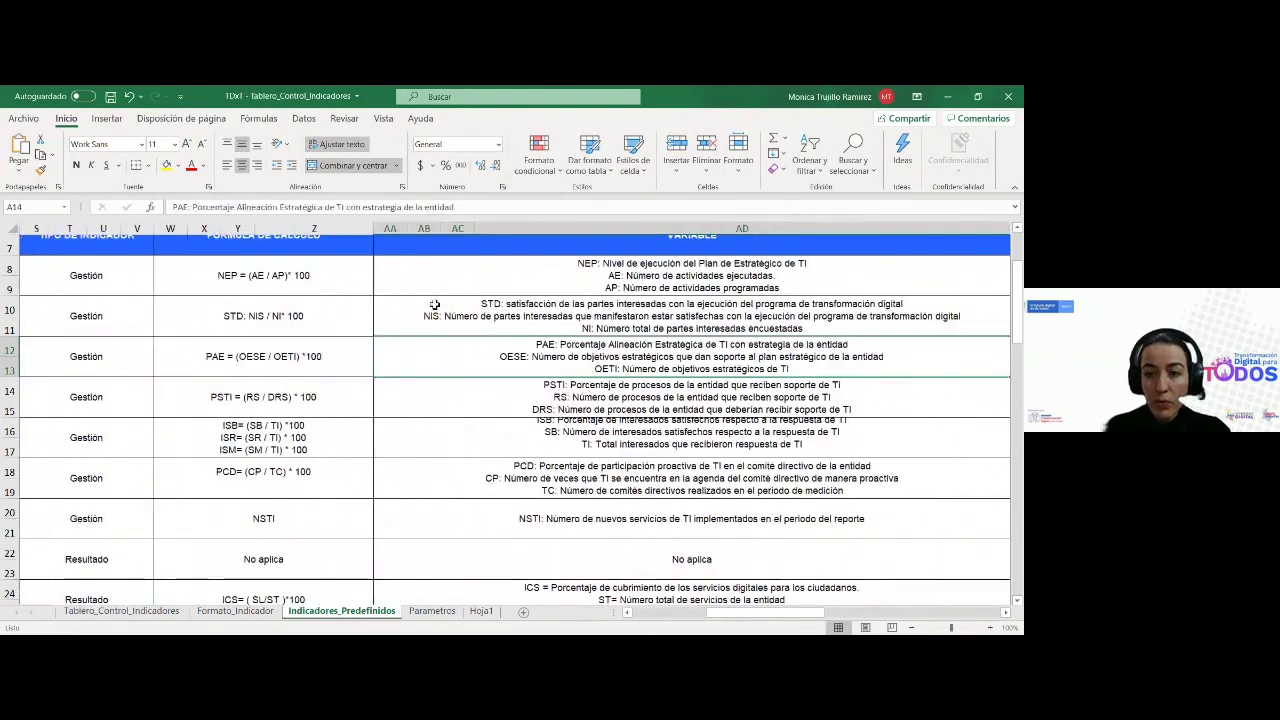
key(Right)
key(Right)
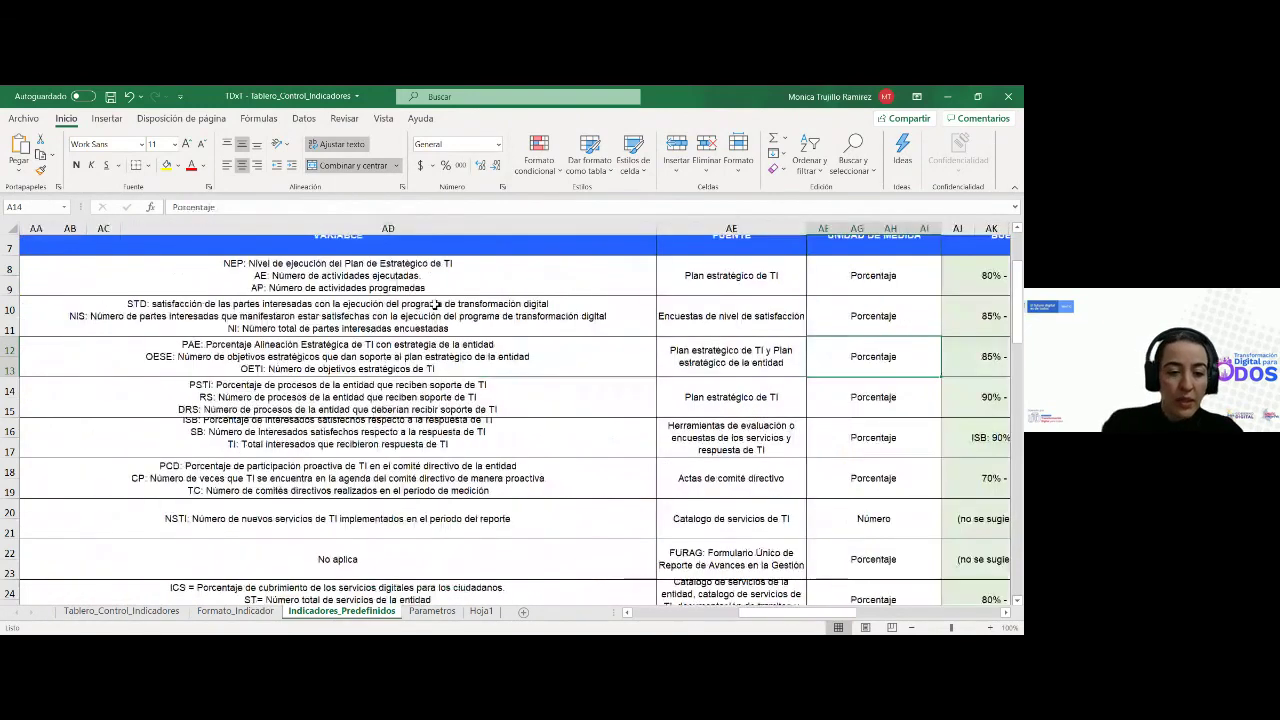
Copy row 14's ES_009 ID formula down into row 16 of Formato_Indicador
key(ctrl+Page_Up)
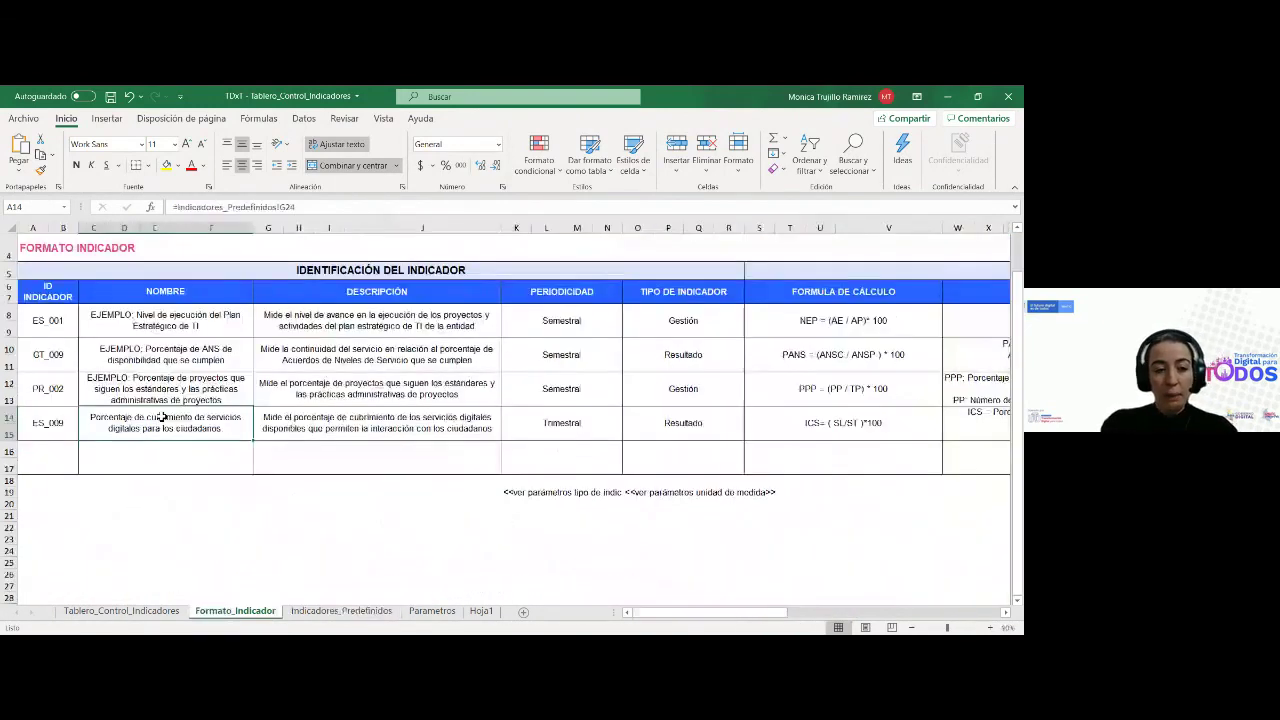
click(48, 457)
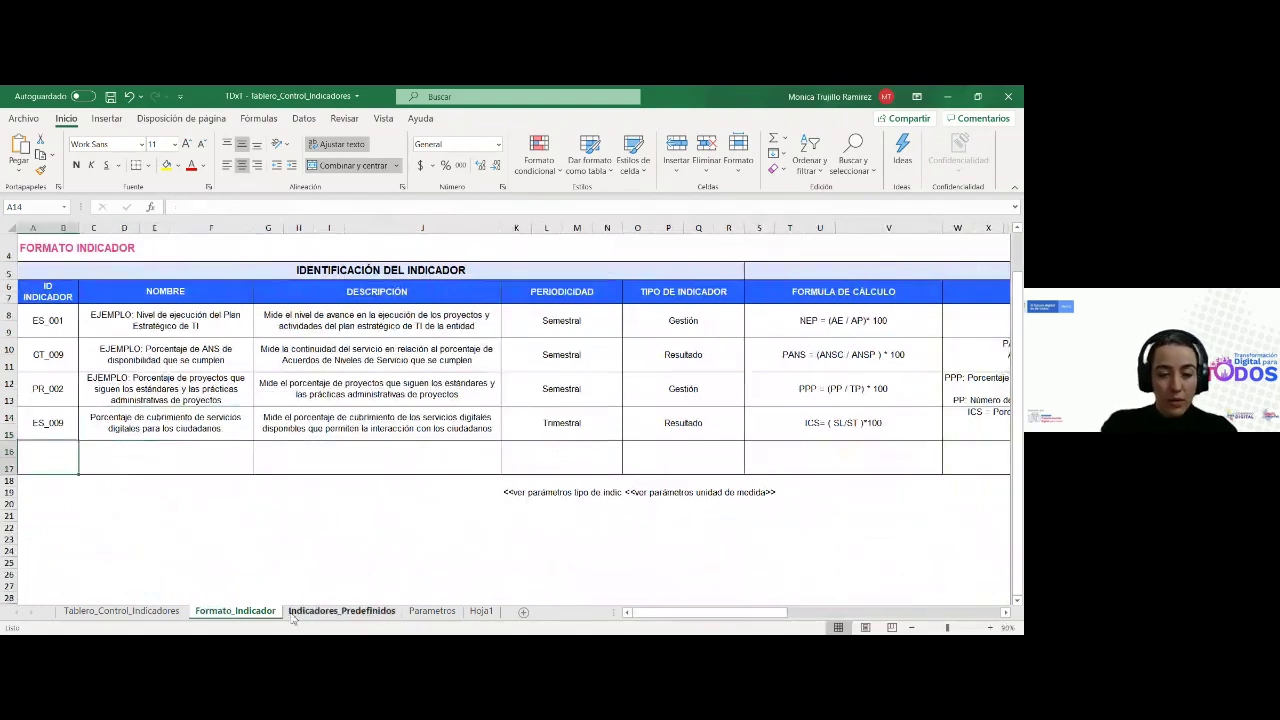
click(341, 611)
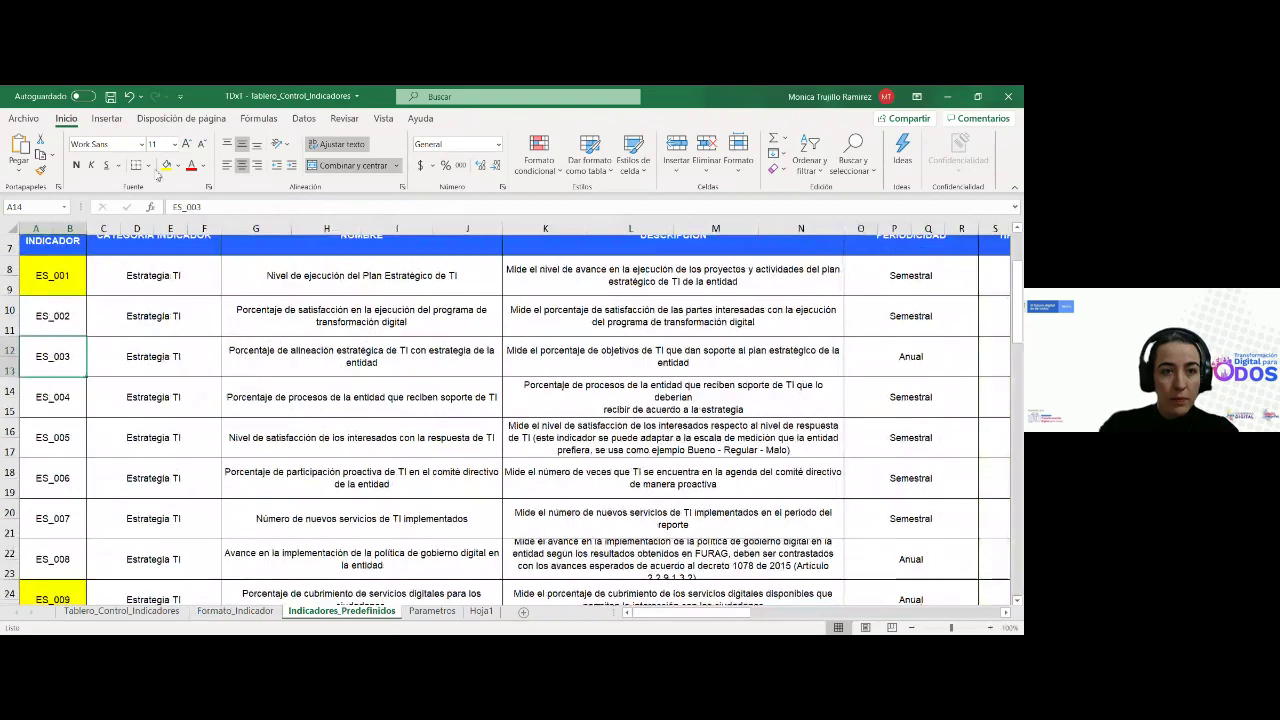
click(235, 611)
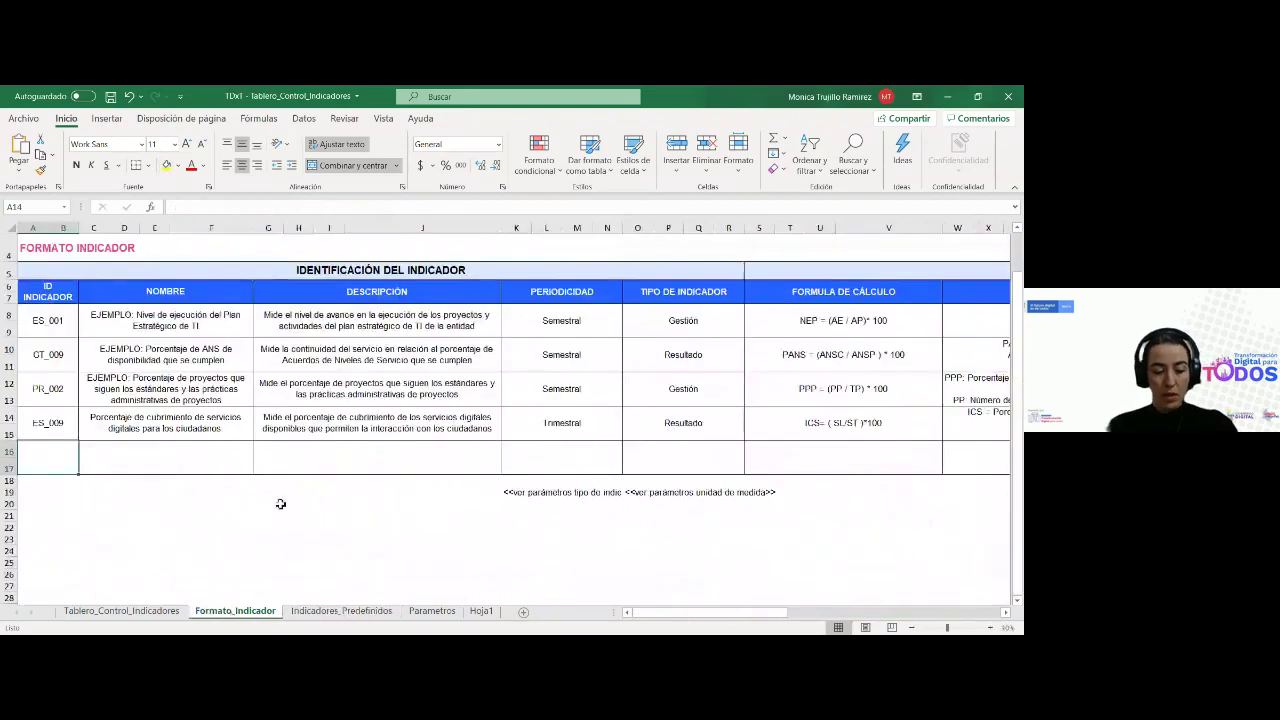
text(ES_00)
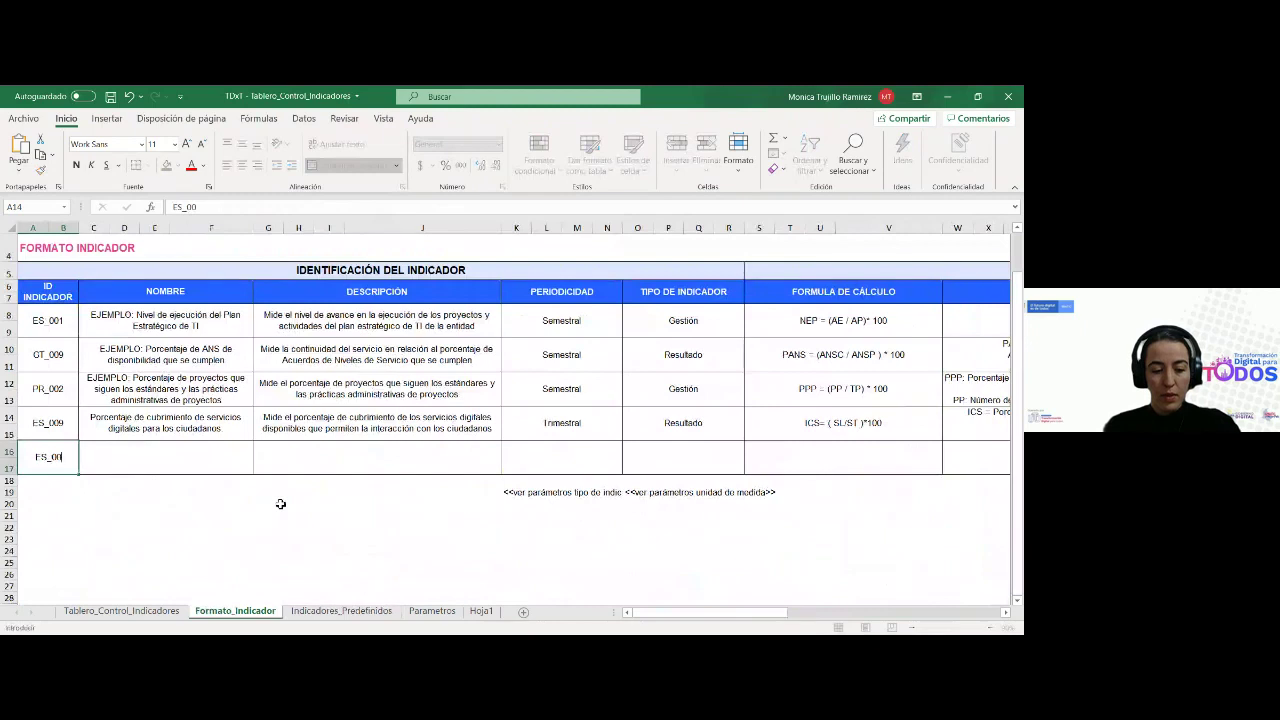
key(Escape)
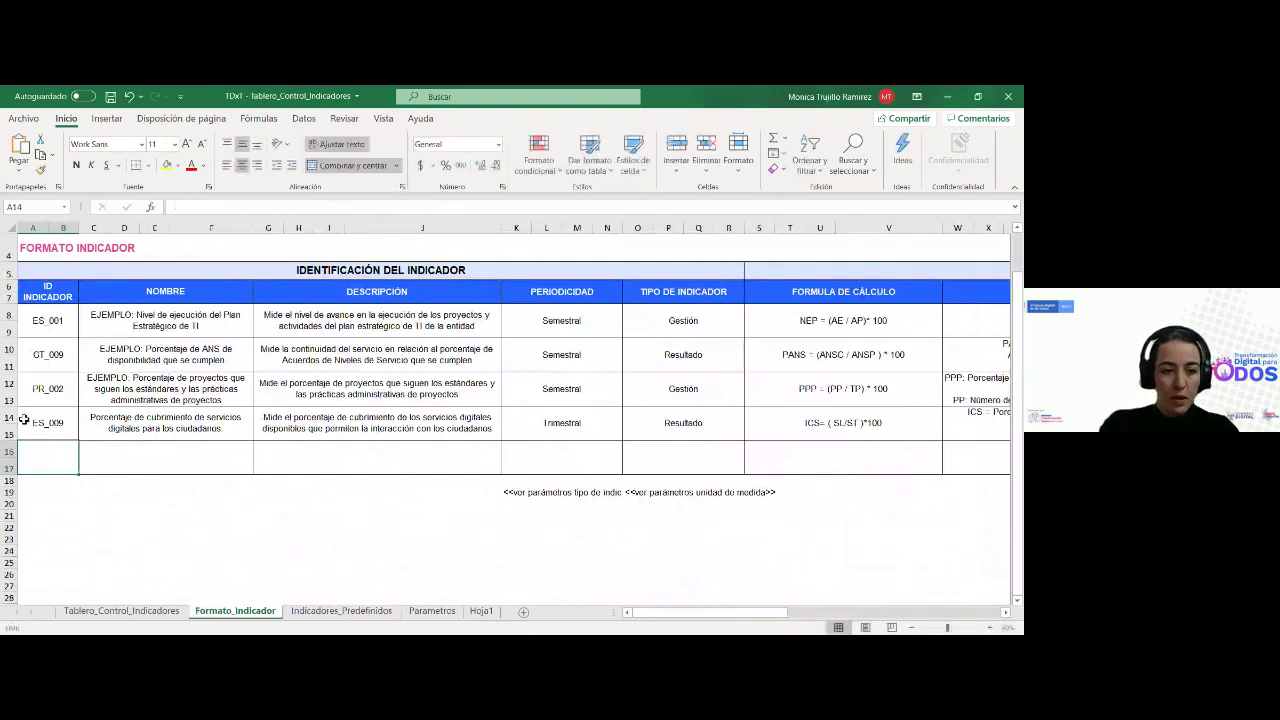
click(23, 420)
drag(79, 443, 80, 472)
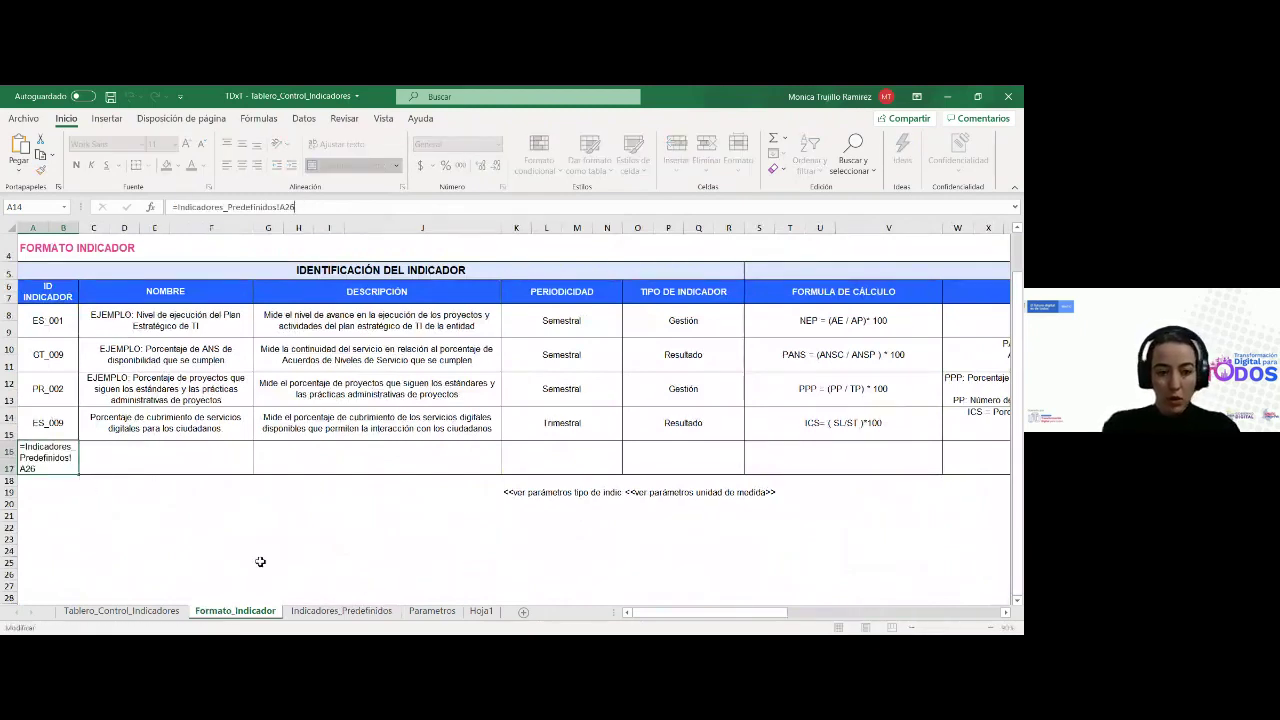
Point row 16's ID formula to Indicadores_Predefinidos row 12, giving ES_003
click(315, 611)
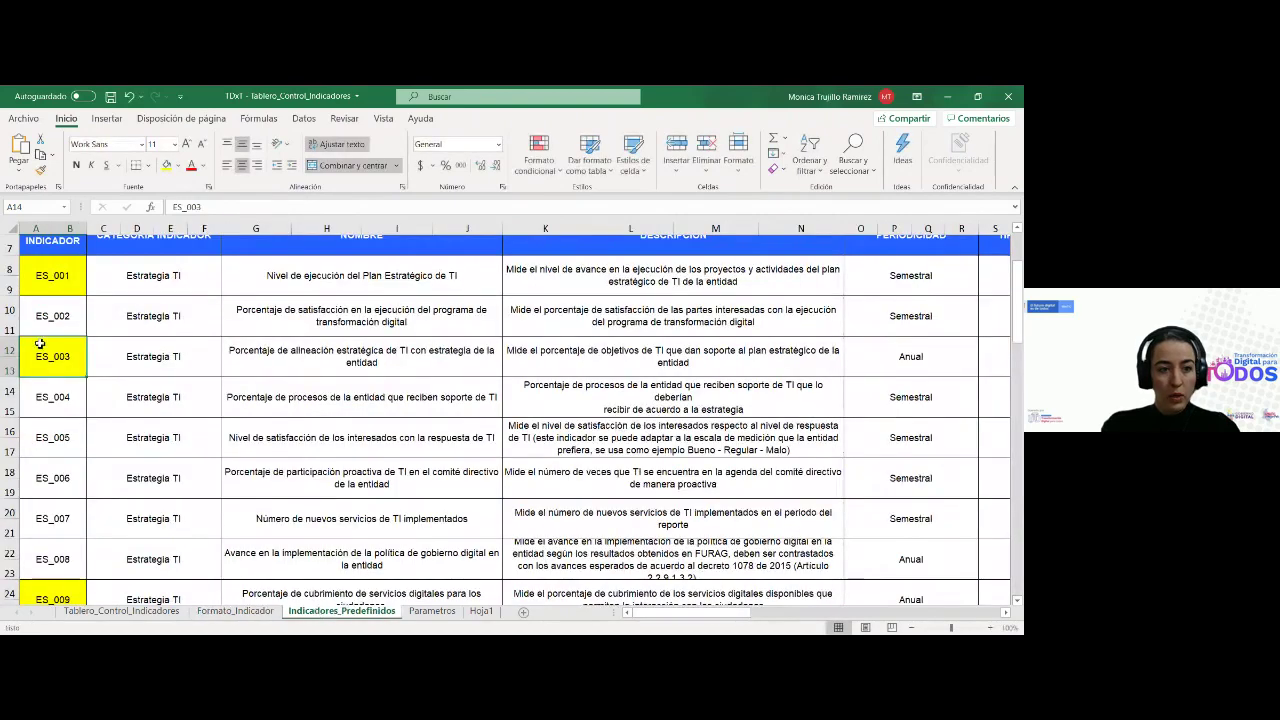
click(264, 614)
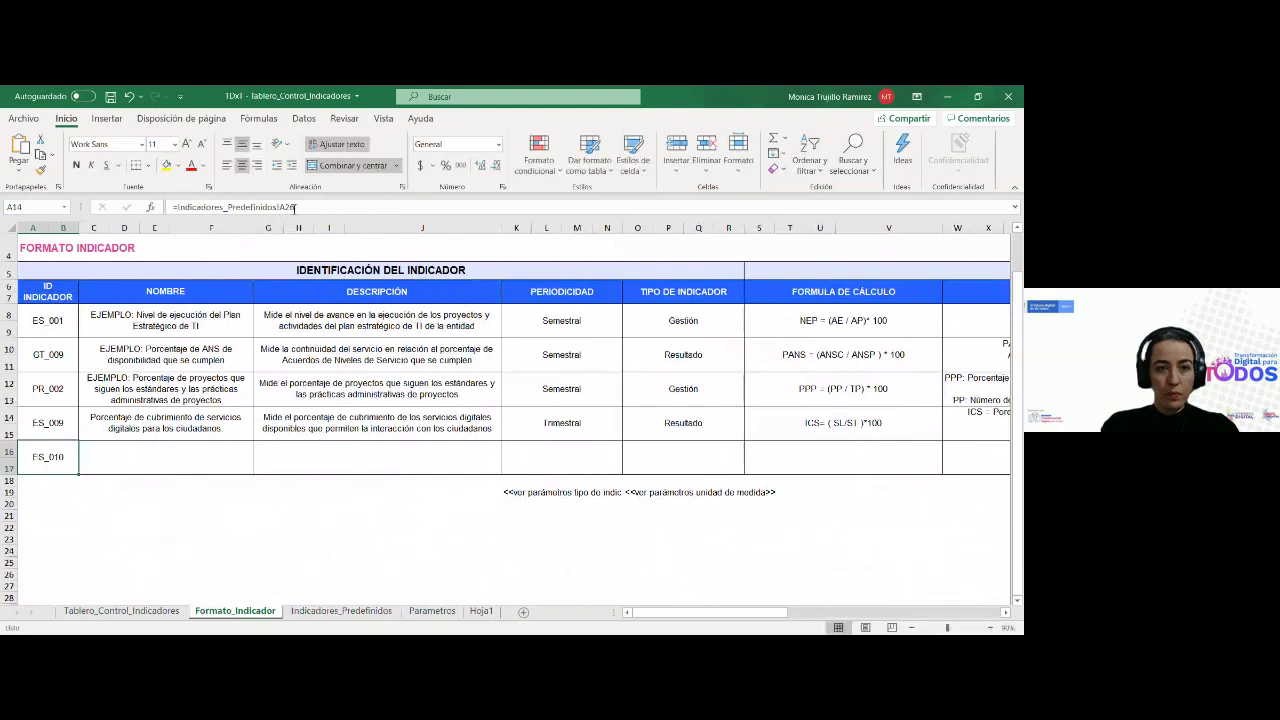
click(296, 207)
key(BackSpace)
key(BackSpace)
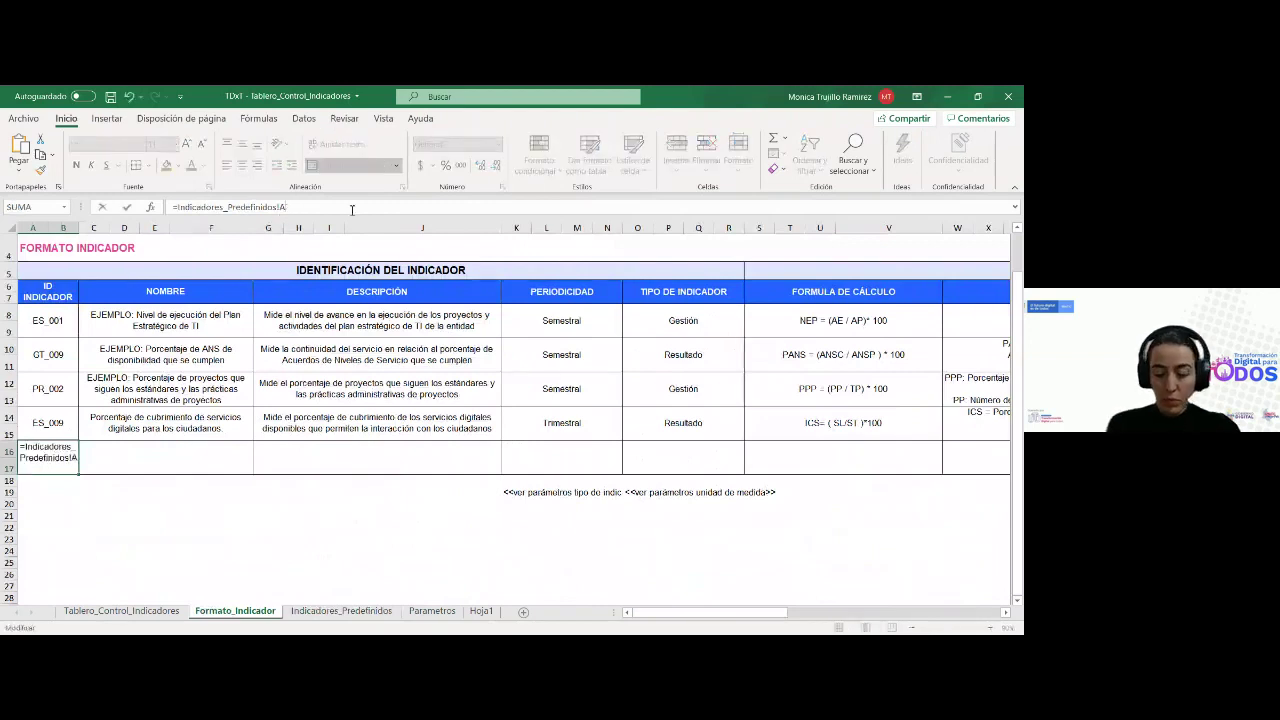
text(12)
key(Return)
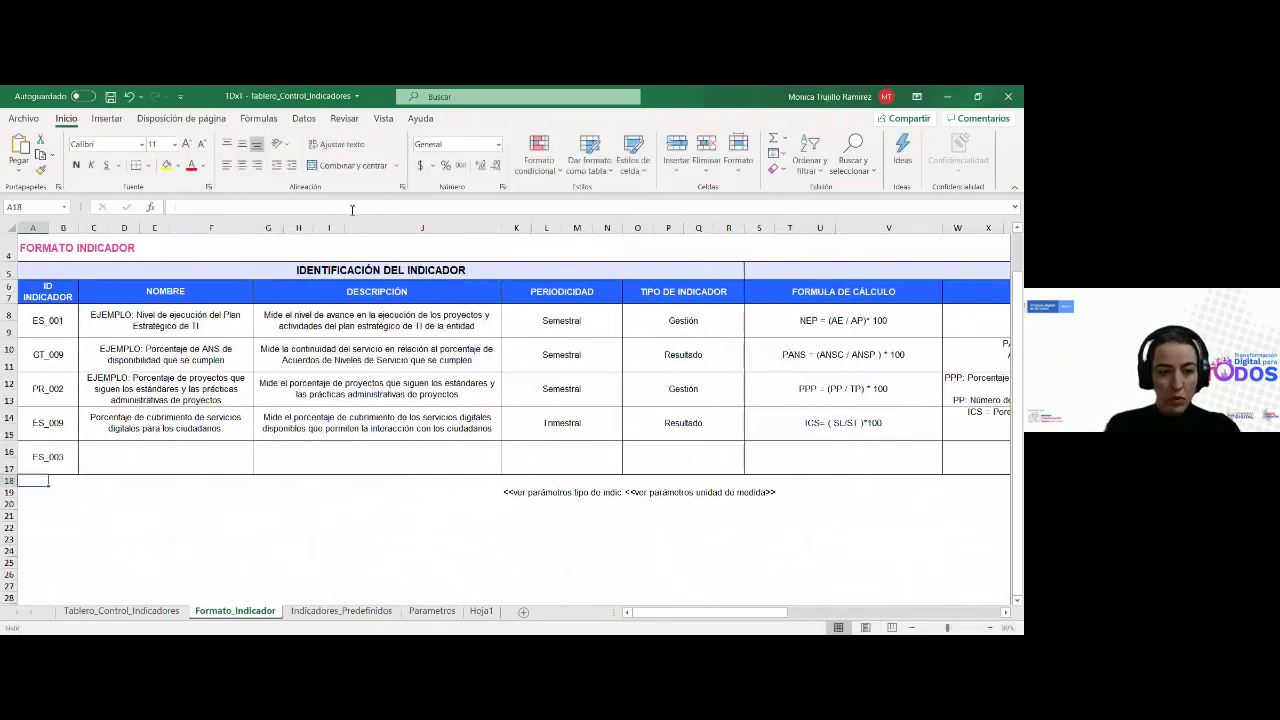
Copy the name formula down to row 16 and link it to row 12
click(48, 457)
click(192, 436)
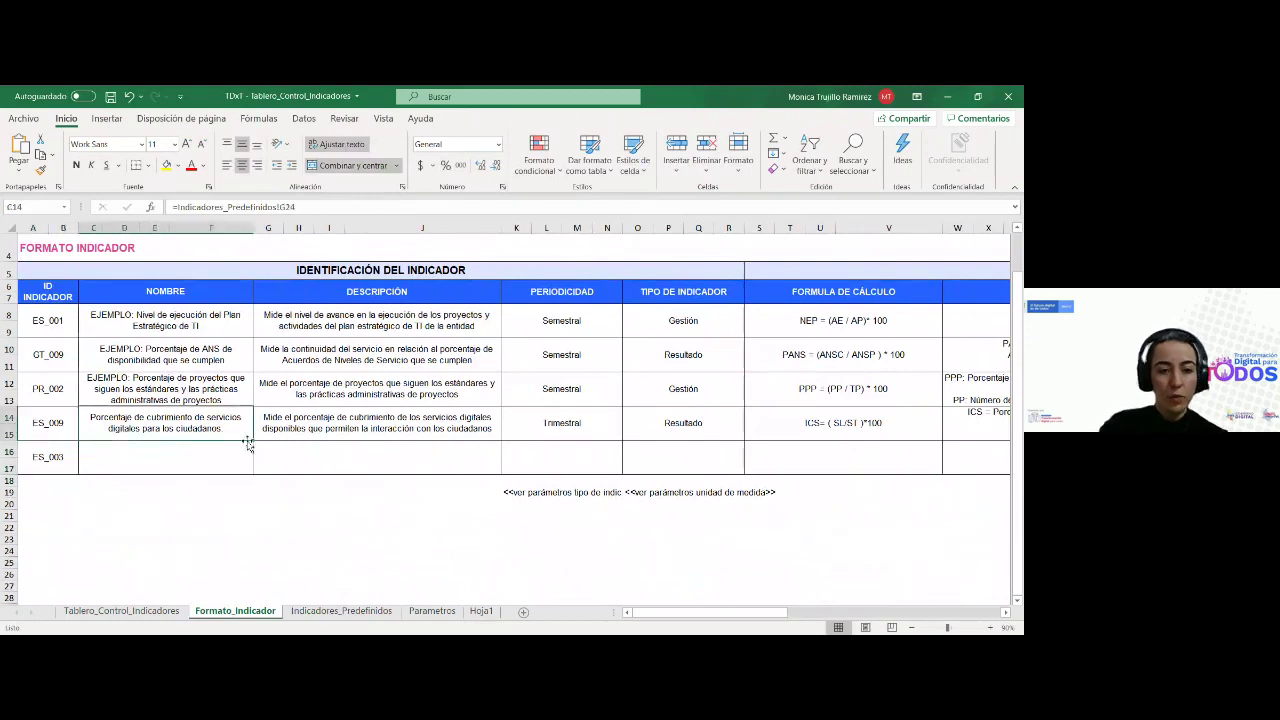
drag(255, 442, 251, 471)
click(316, 206)
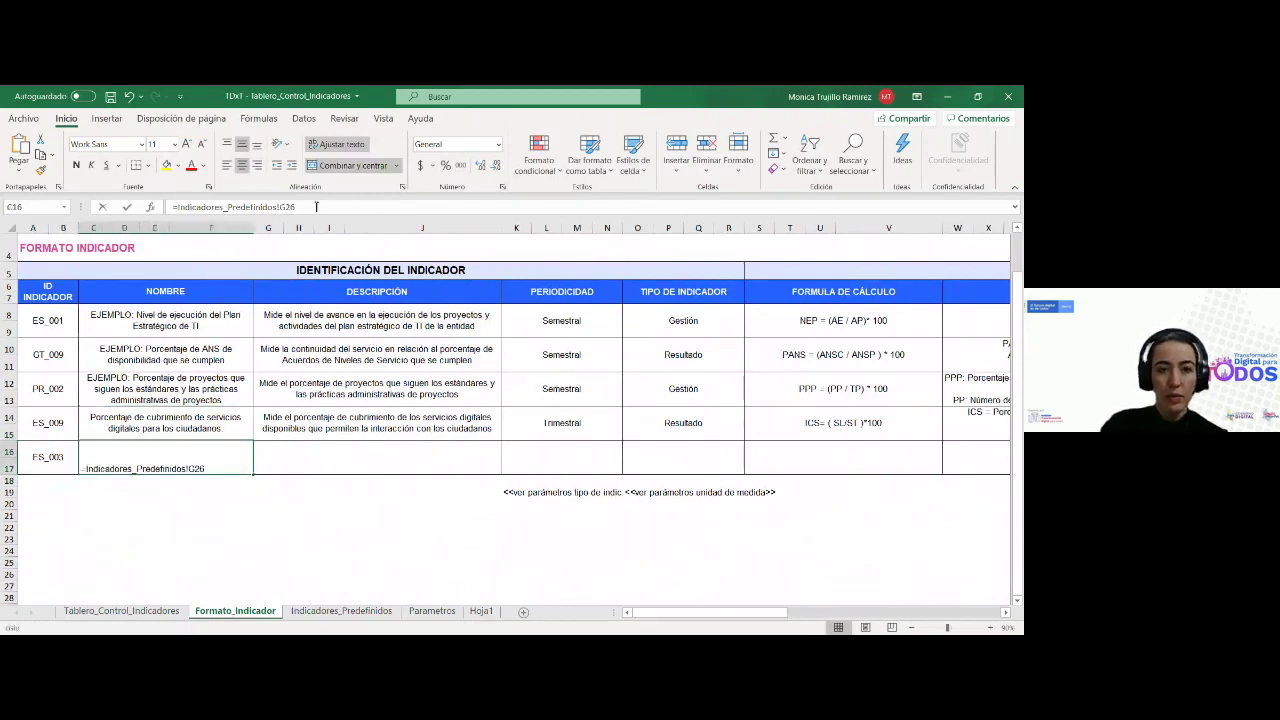
key(BackSpace)
key(BackSpace)
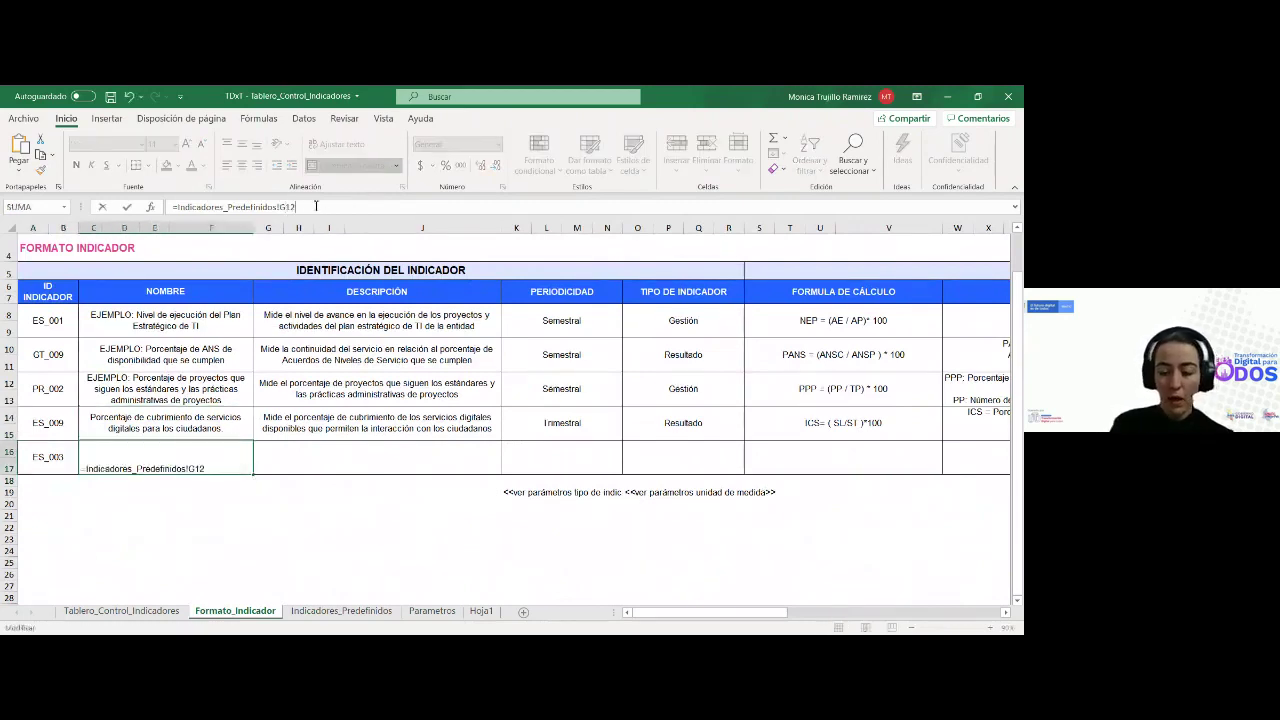
key(Return)
Copy the description formula down to row 16 and link it to row 12
click(455, 432)
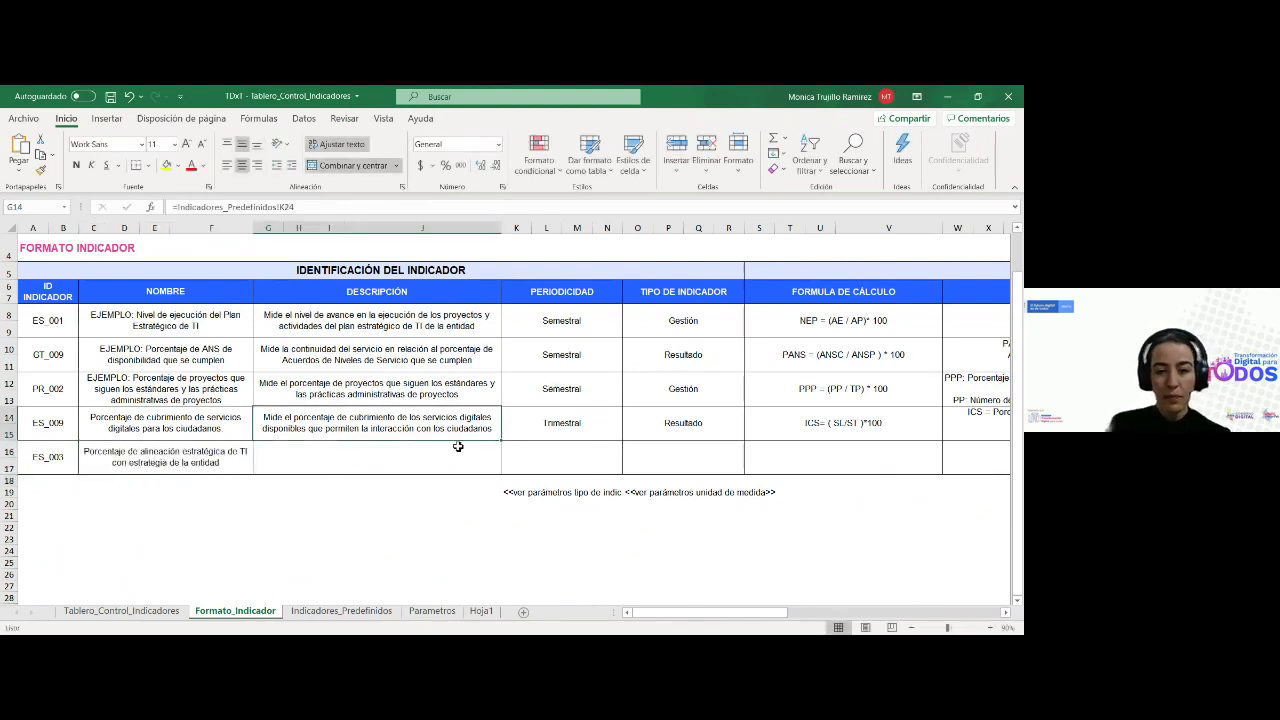
drag(503, 440, 503, 474)
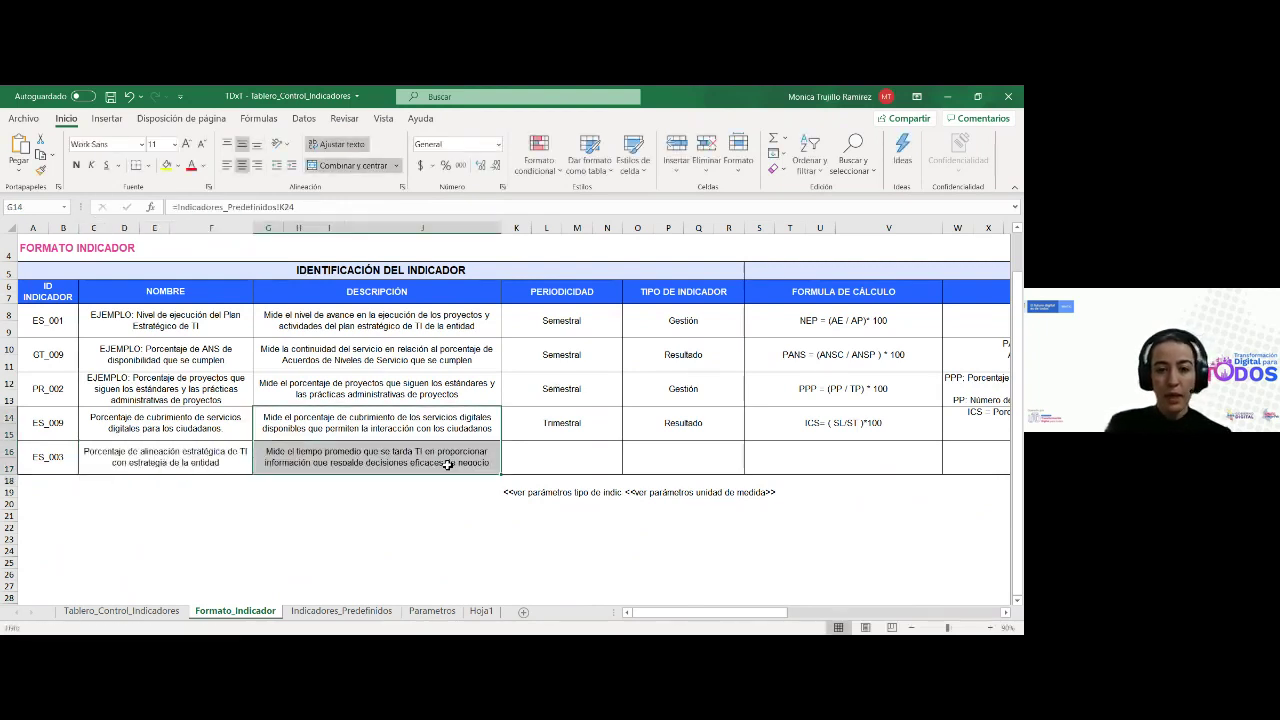
click(383, 452)
click(313, 203)
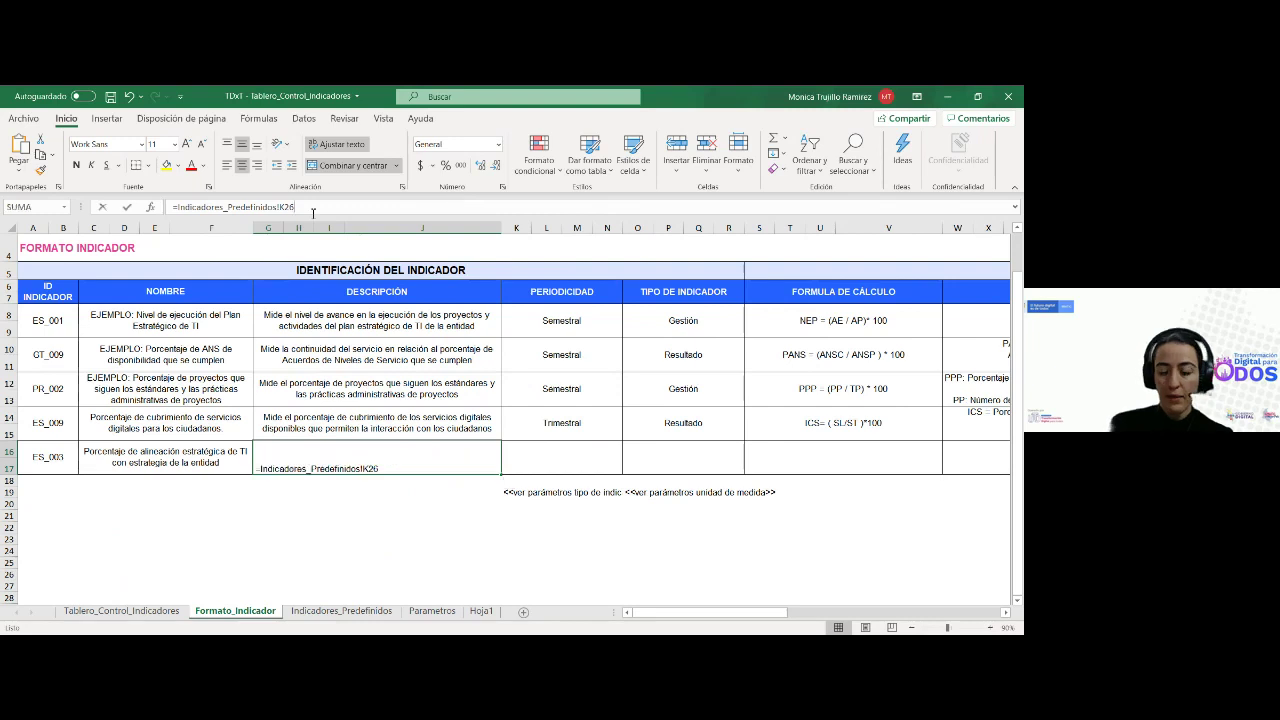
key(BackSpace)
key(BackSpace)
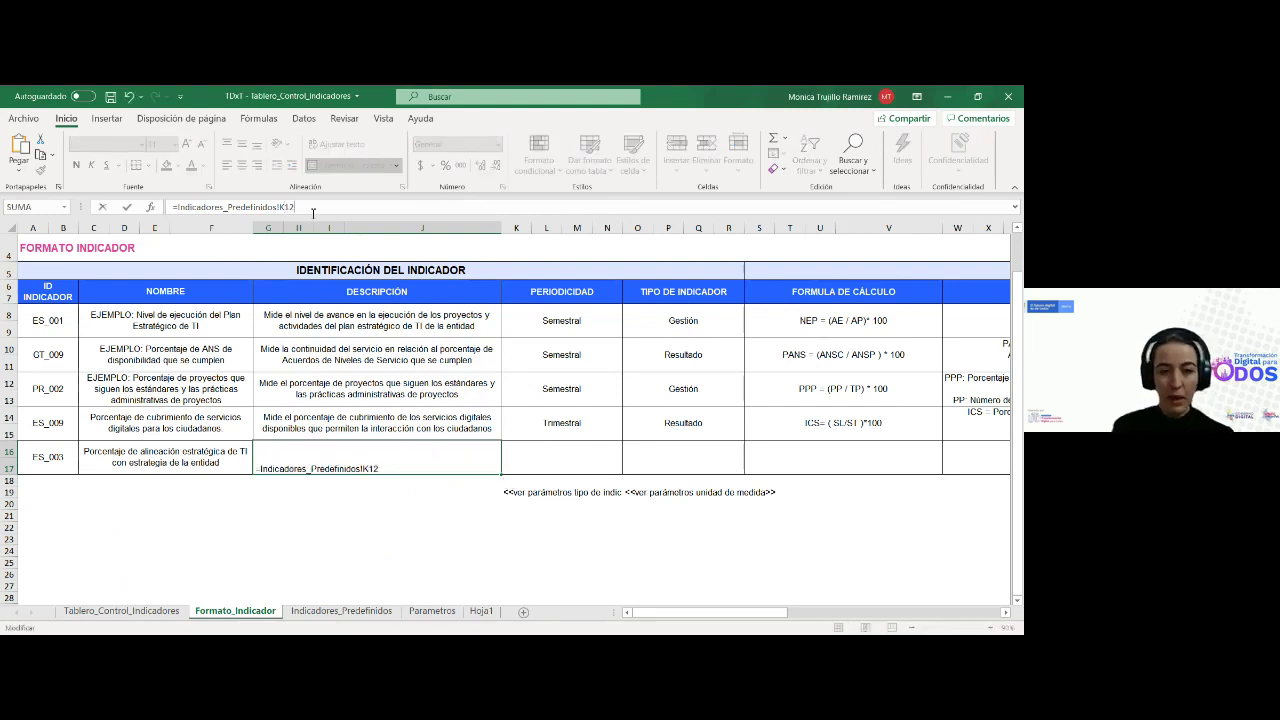
key(Return)
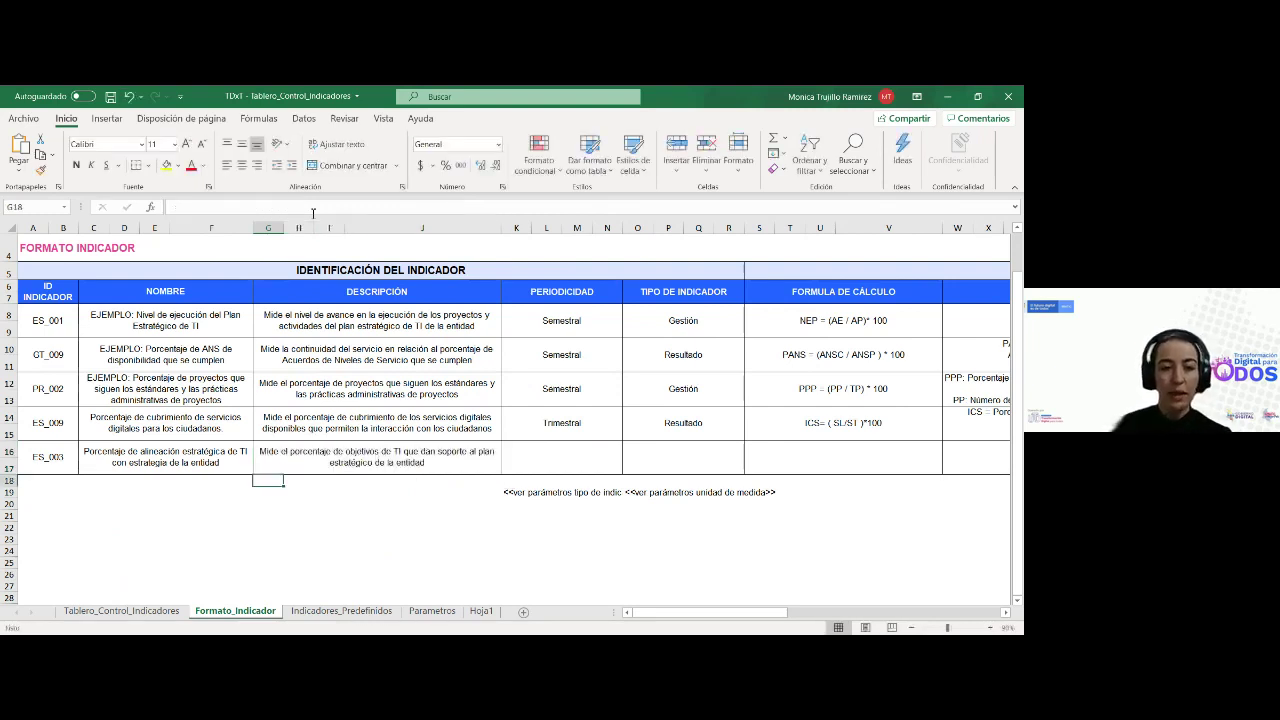
Set row 16's periodicity to Semestral
drag(709, 612, 731, 612)
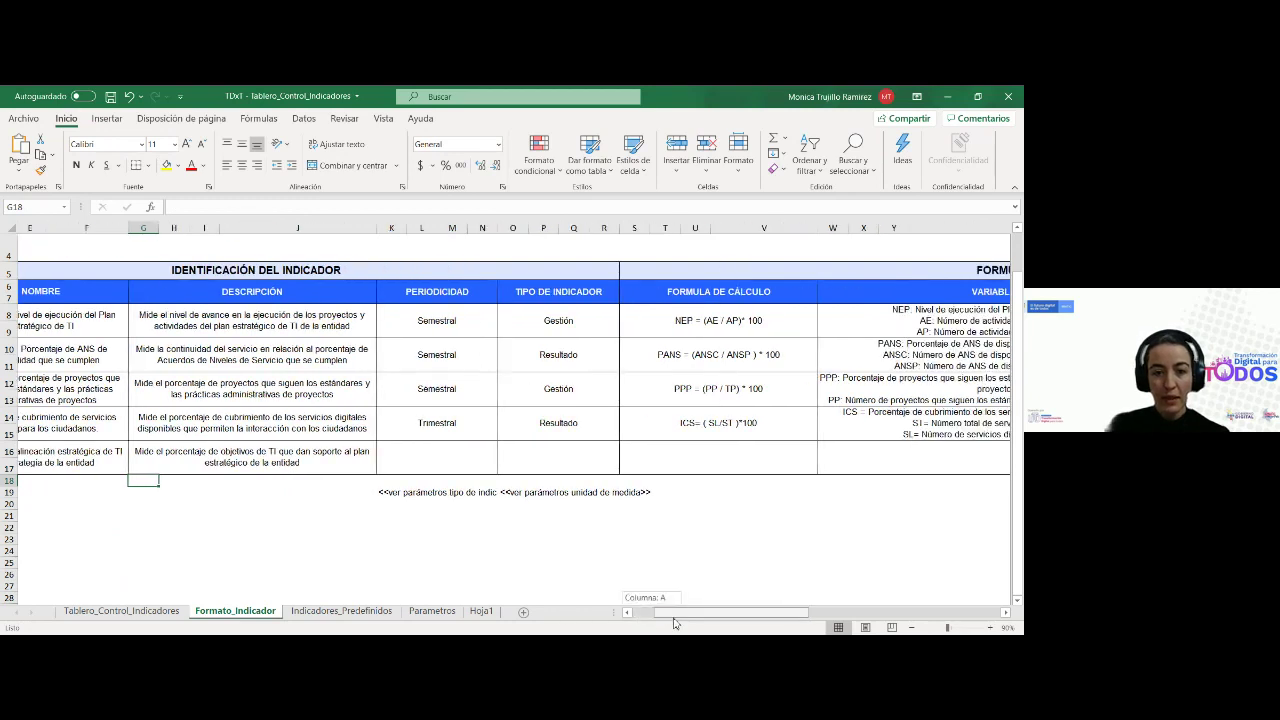
click(444, 445)
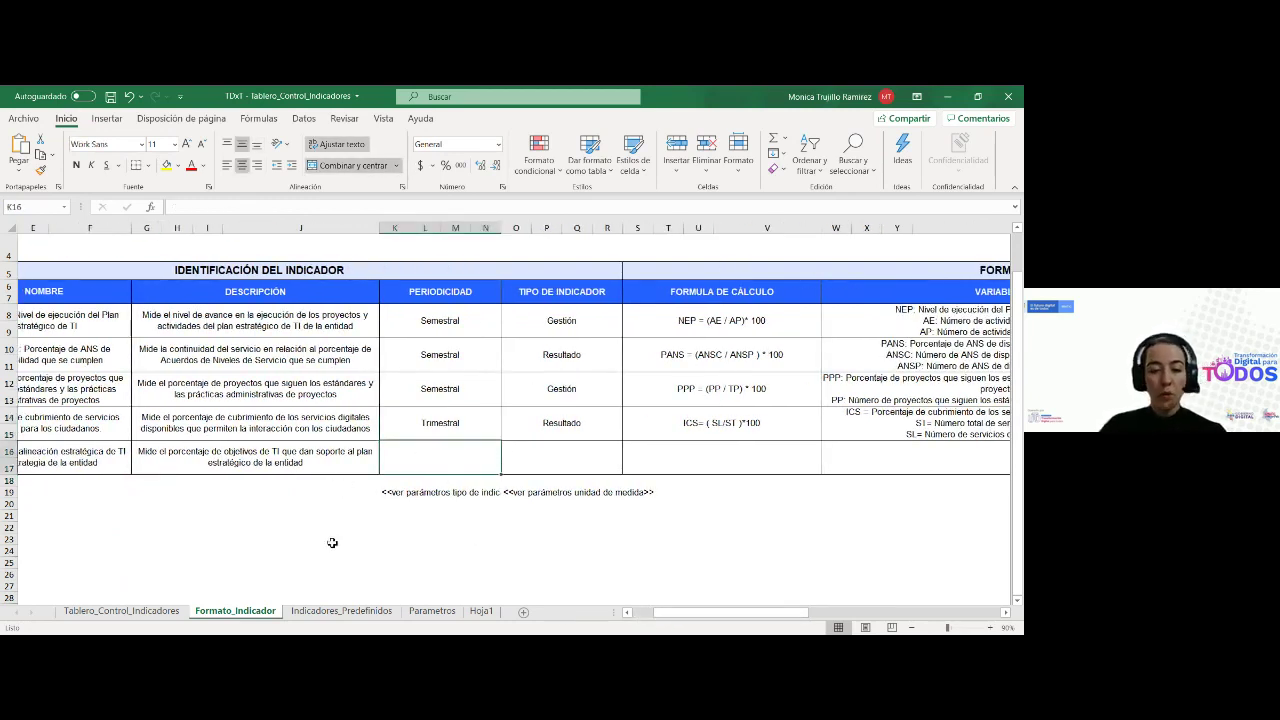
text(Se)
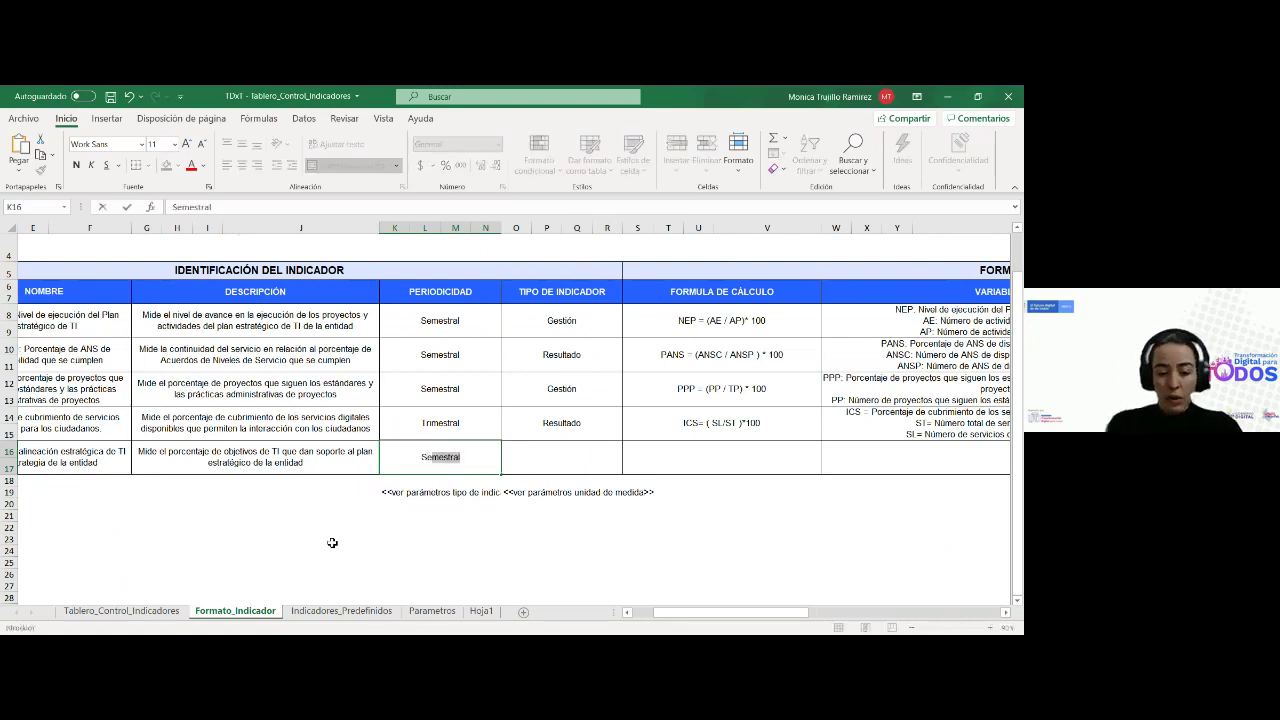
key(Tab)
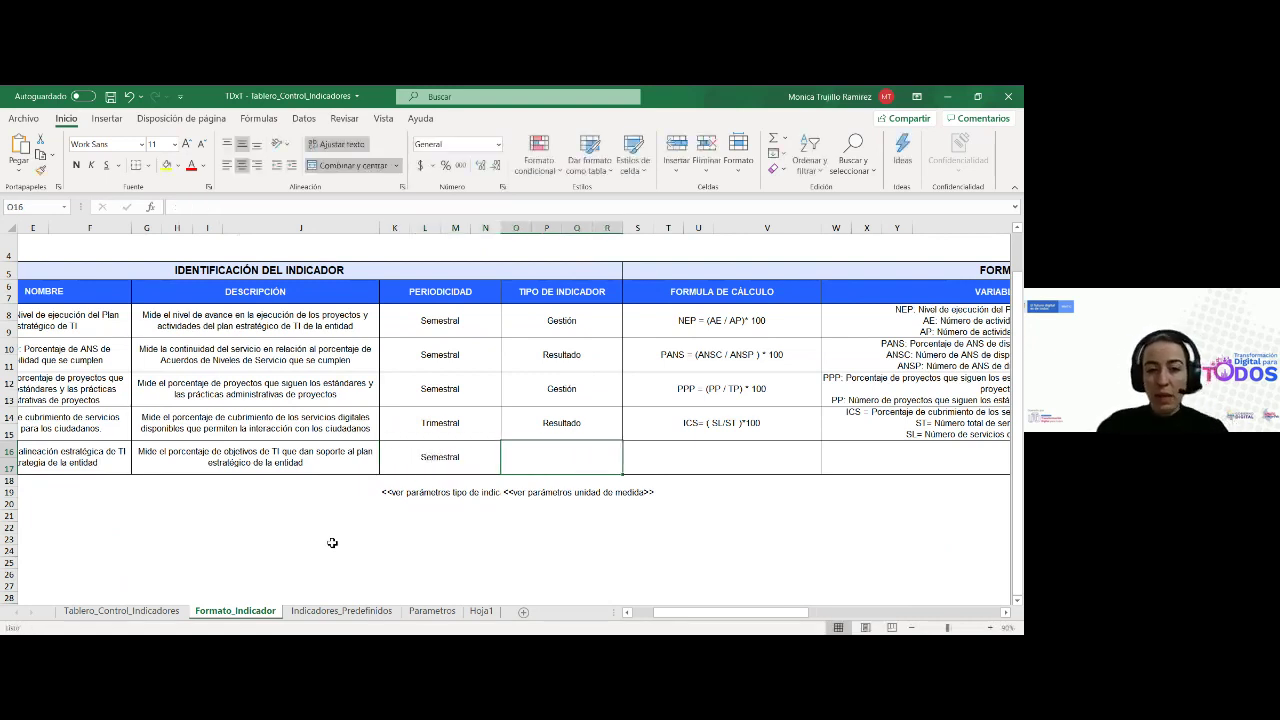
Copy row 14's Tipo de Indicador formula down into O16
click(578, 429)
drag(622, 446, 617, 468)
click(474, 465)
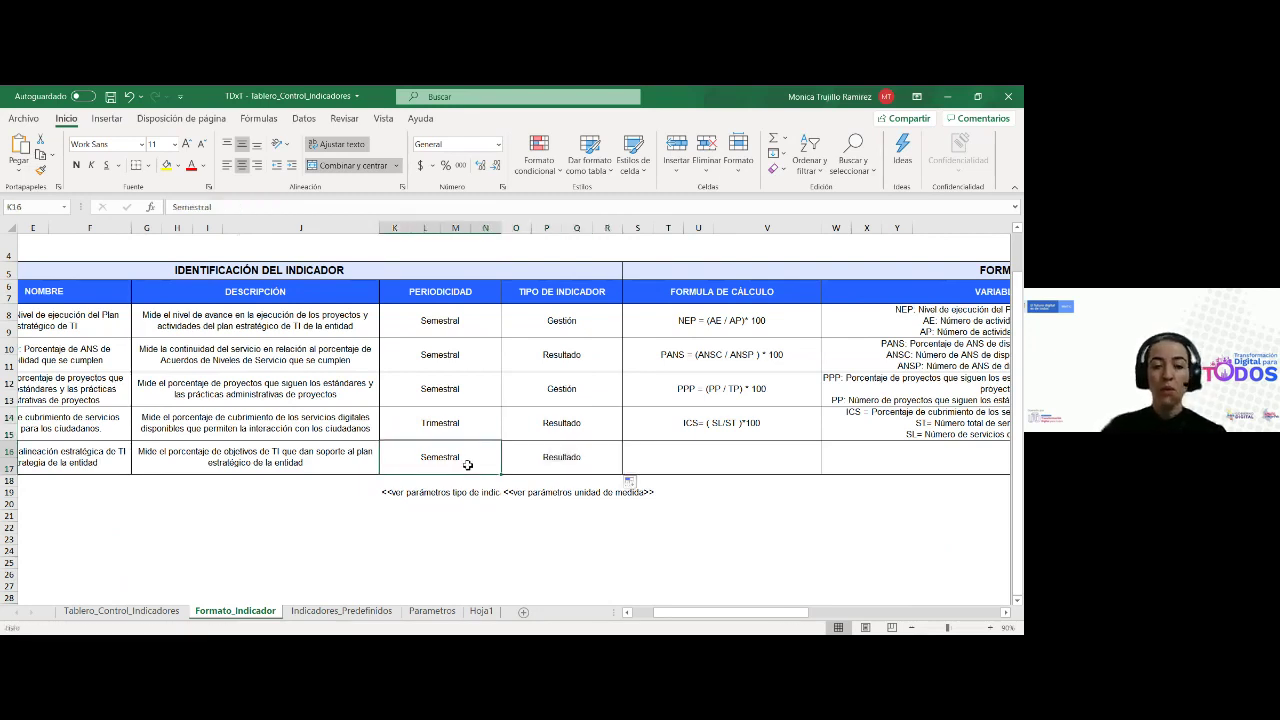
click(592, 464)
click(600, 426)
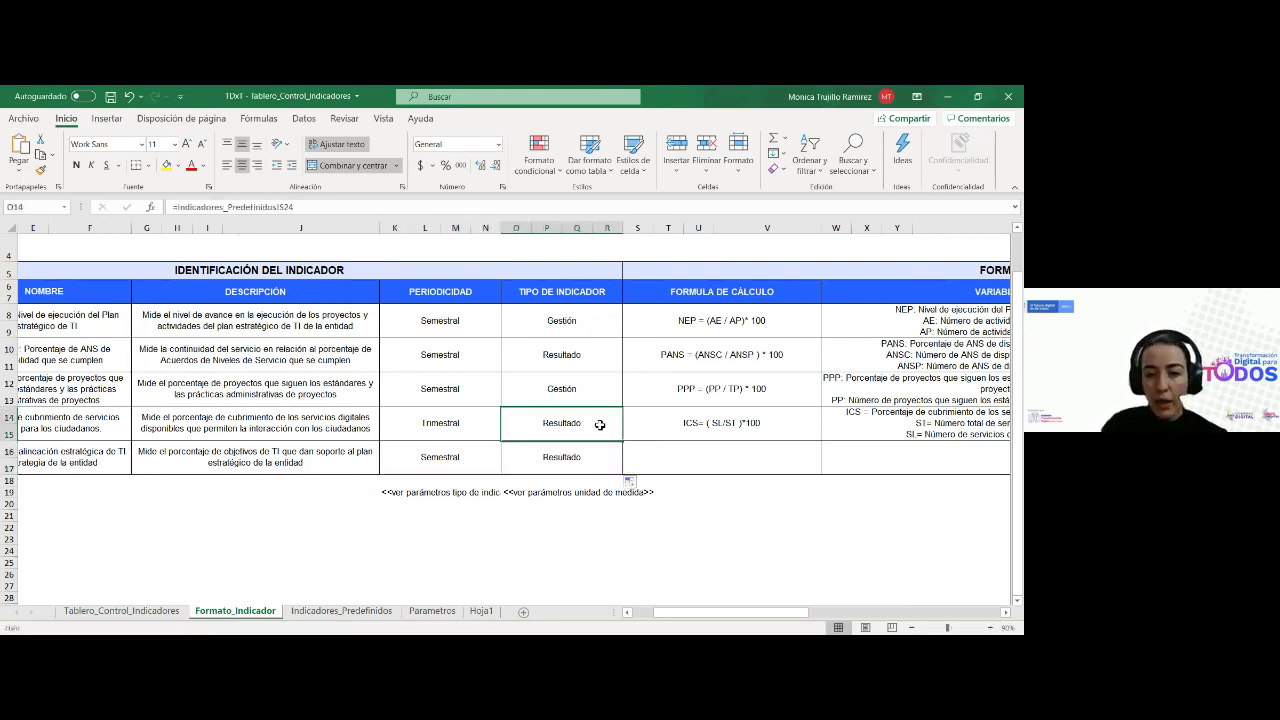
click(601, 456)
Correct O16's reference to Indicadores_Predefinidos row 12 so it shows Gestión
click(332, 207)
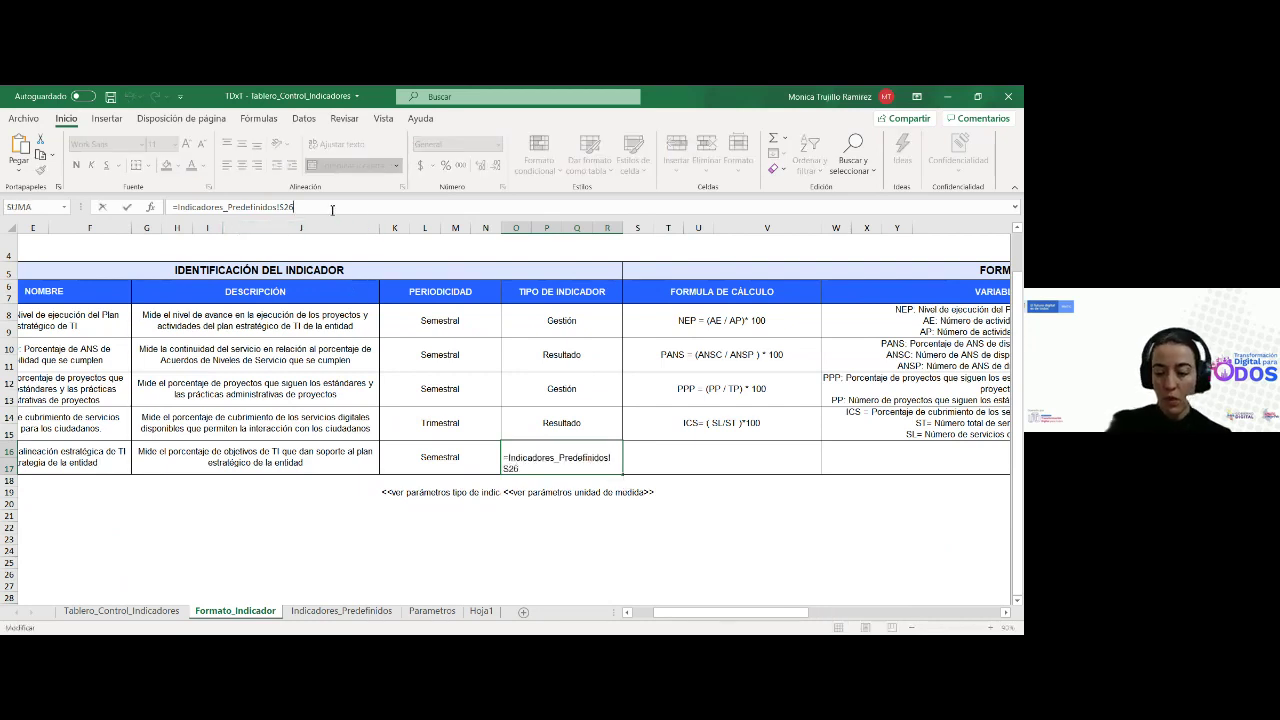
key(BackSpace)
key(BackSpace)
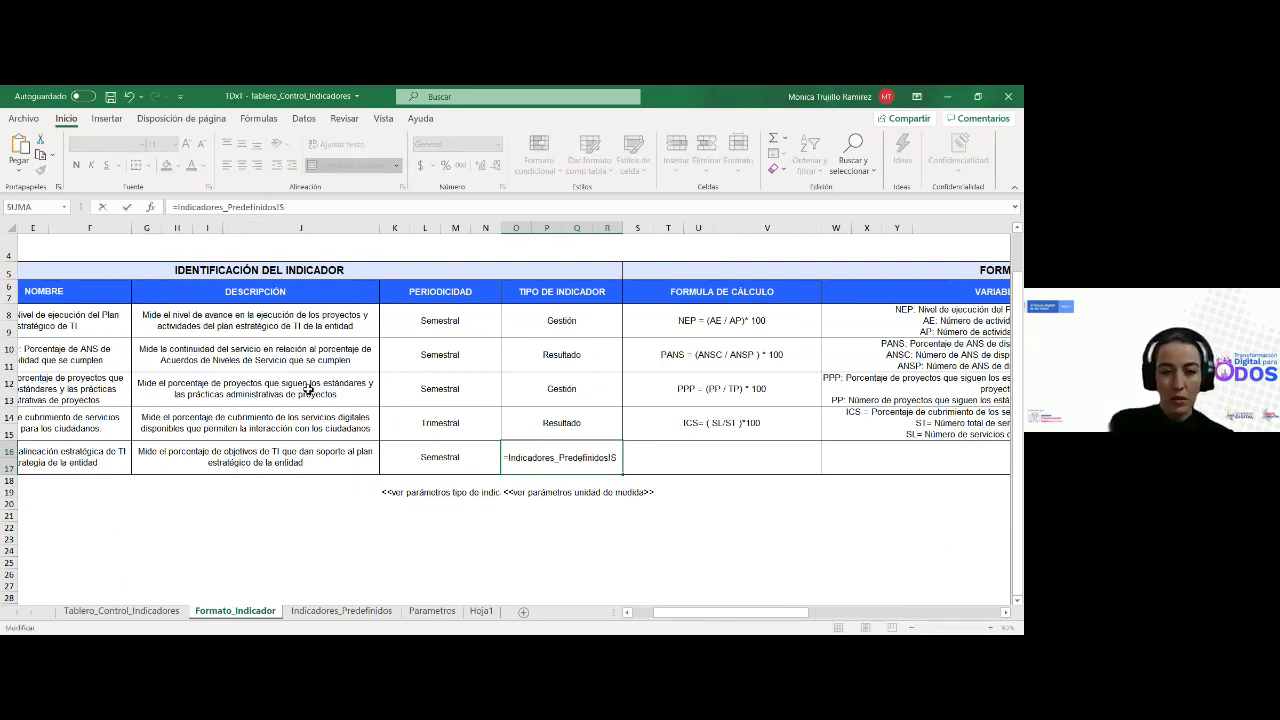
click(442, 458)
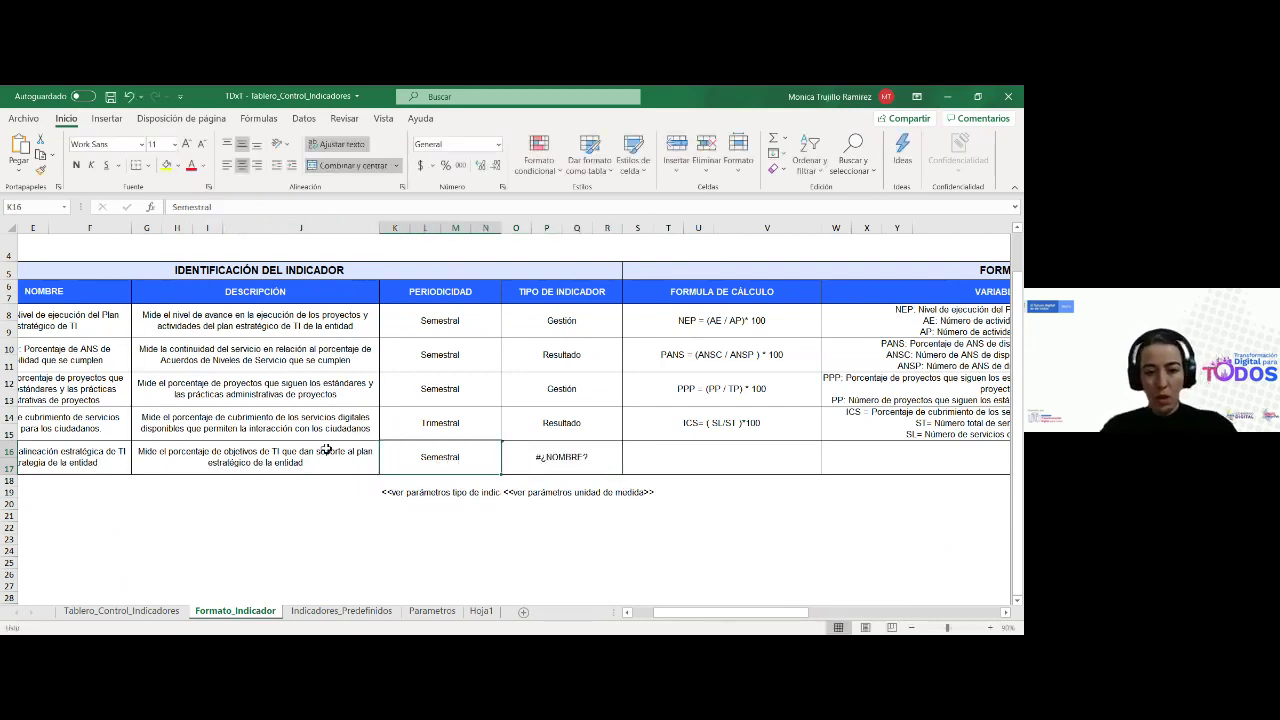
click(545, 463)
click(359, 209)
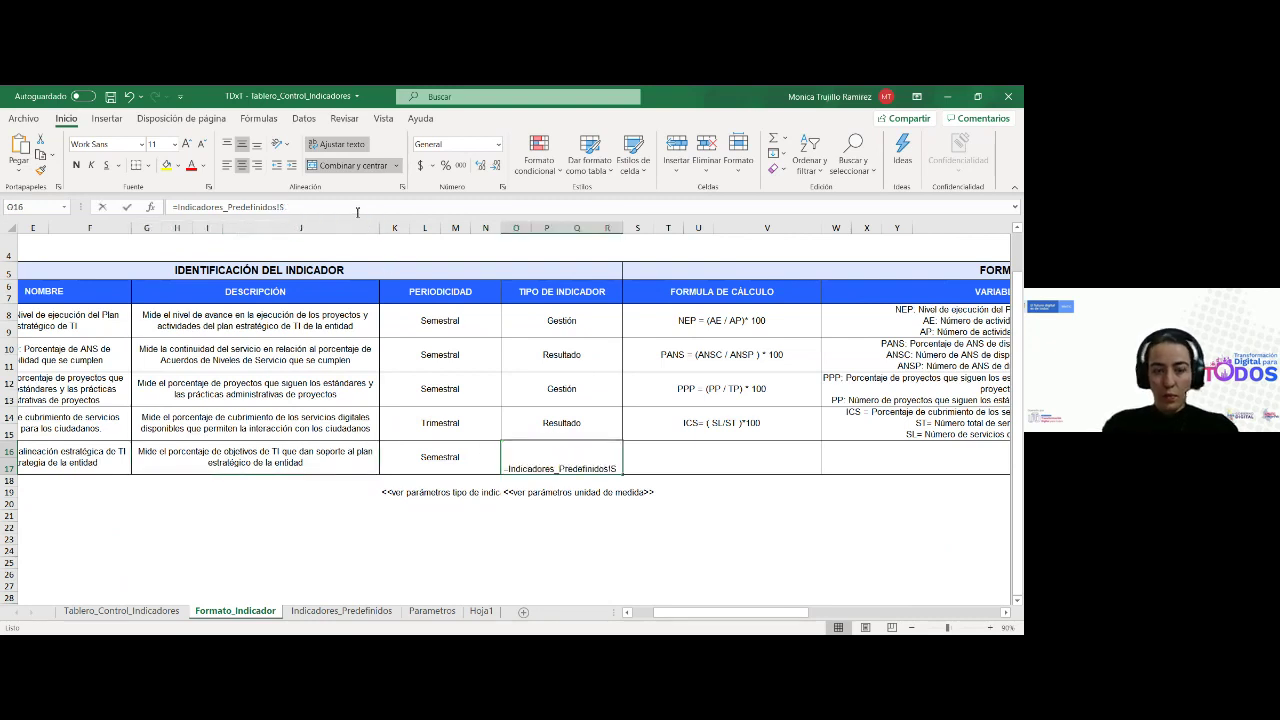
text(2)
key(Return)
click(715, 416)
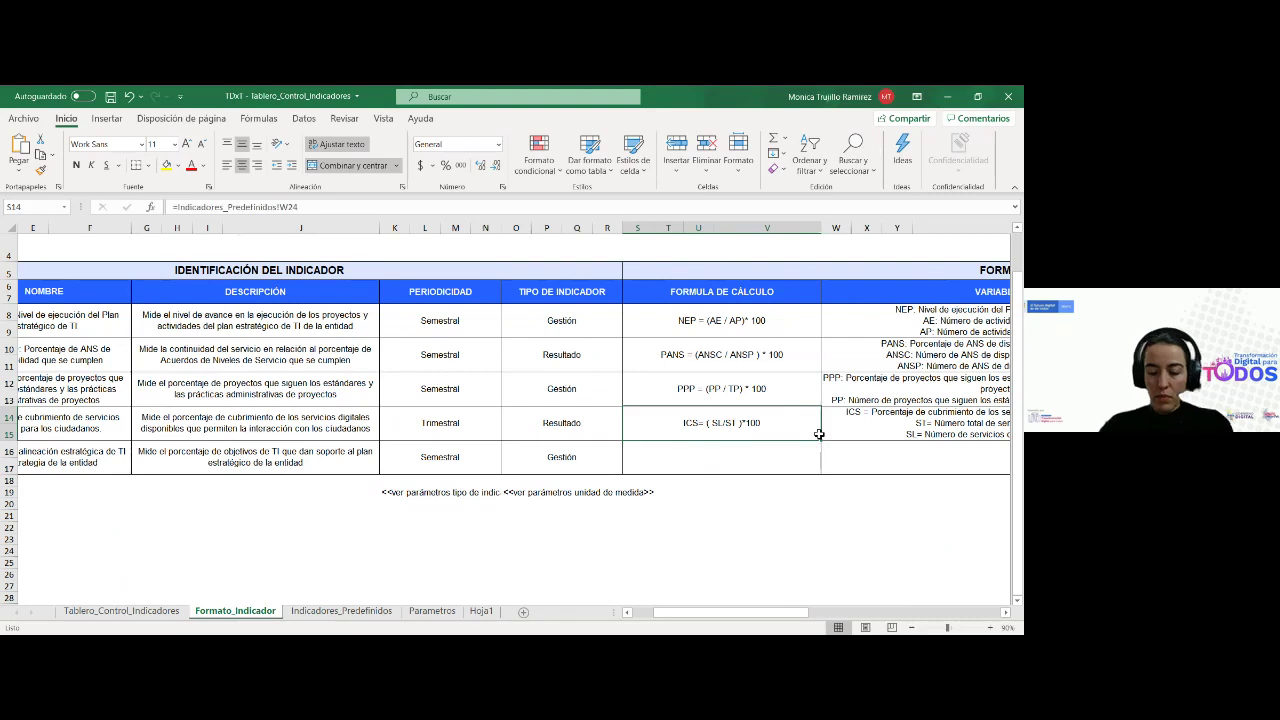
Link S16 to the row 12 calculation formula, showing PAF = (OFSE / OETI) *100
scroll(818, 434, right, 3)
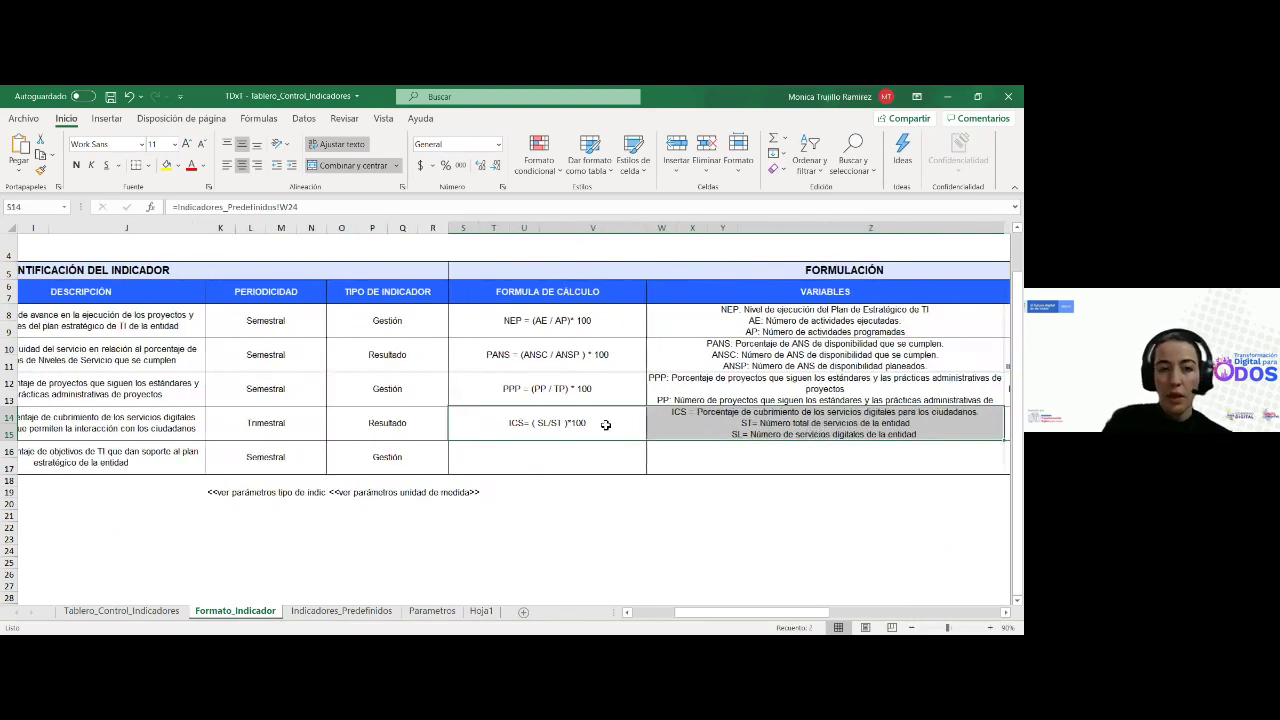
drag(649, 441, 634, 463)
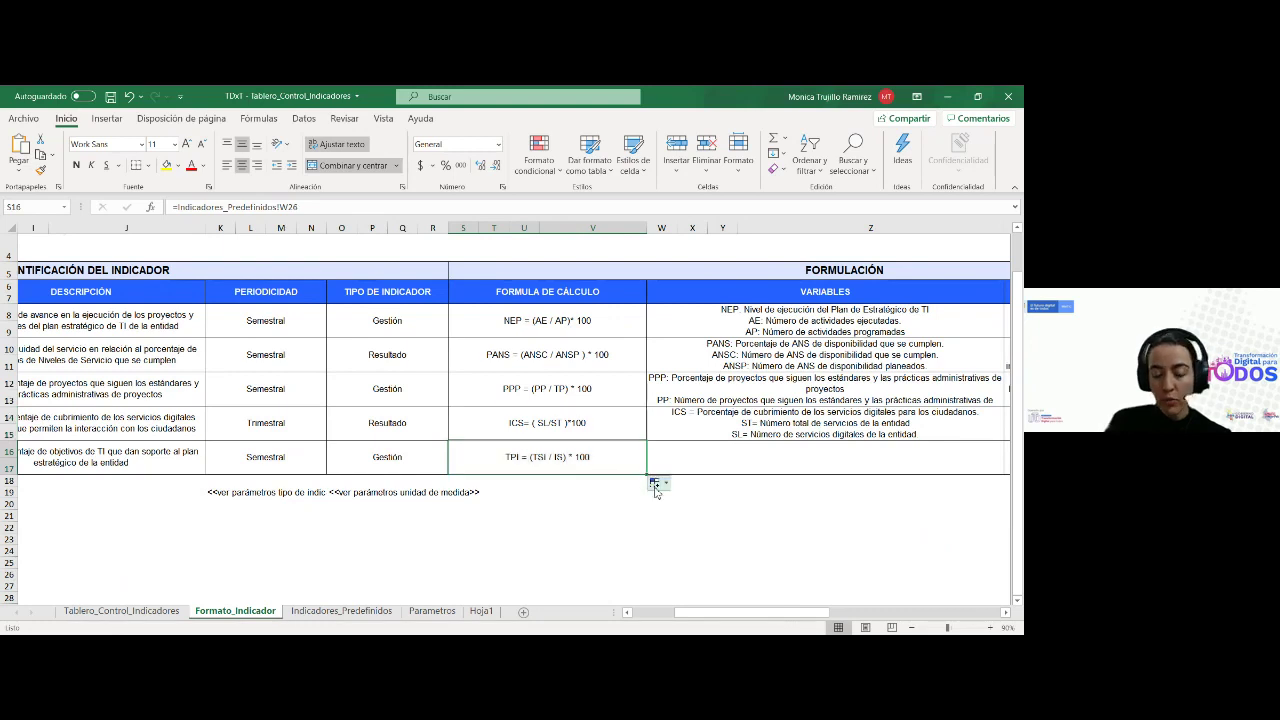
key(Right)
key(Right)
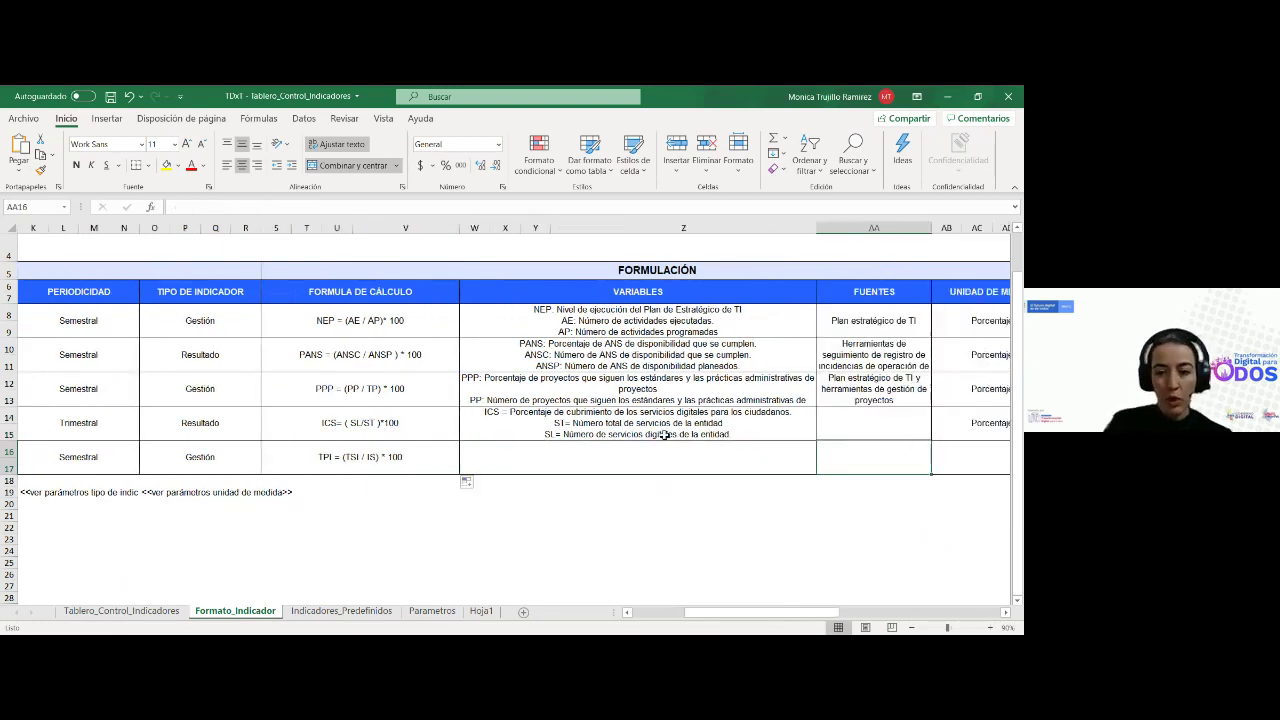
click(664, 432)
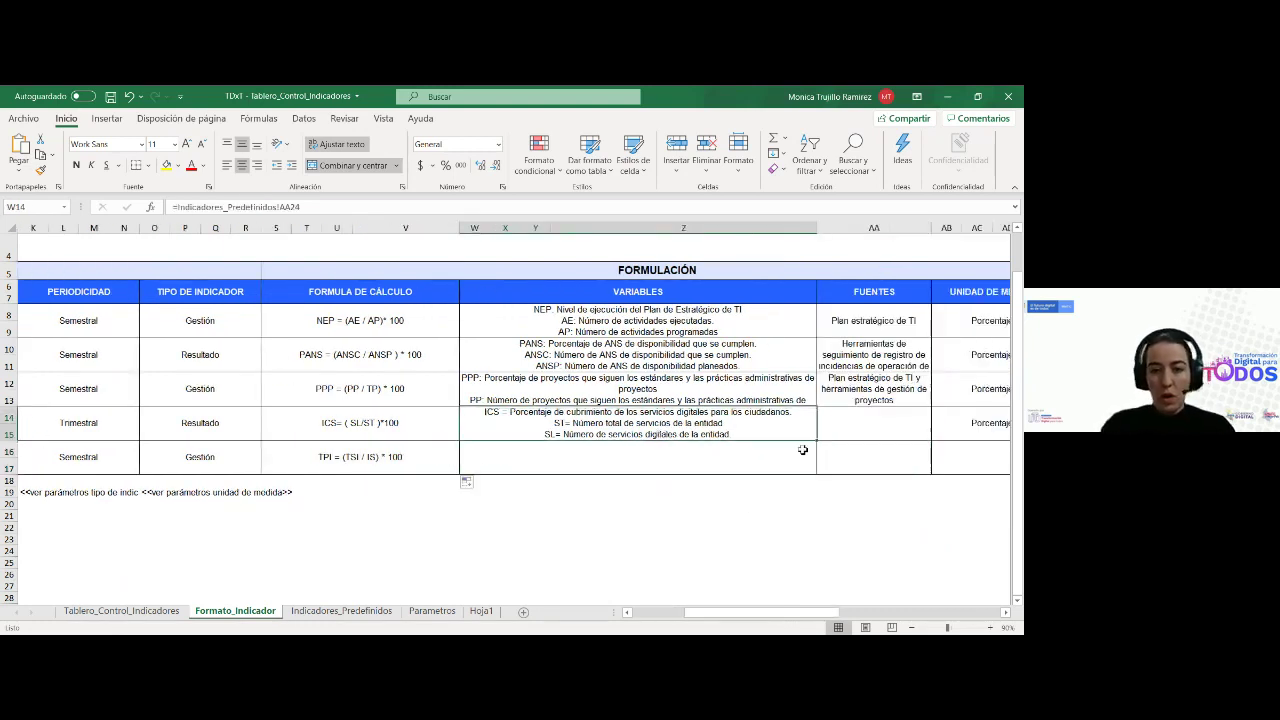
key(ctrl+c)
click(440, 470)
key(ctrl+v)
click(323, 206)
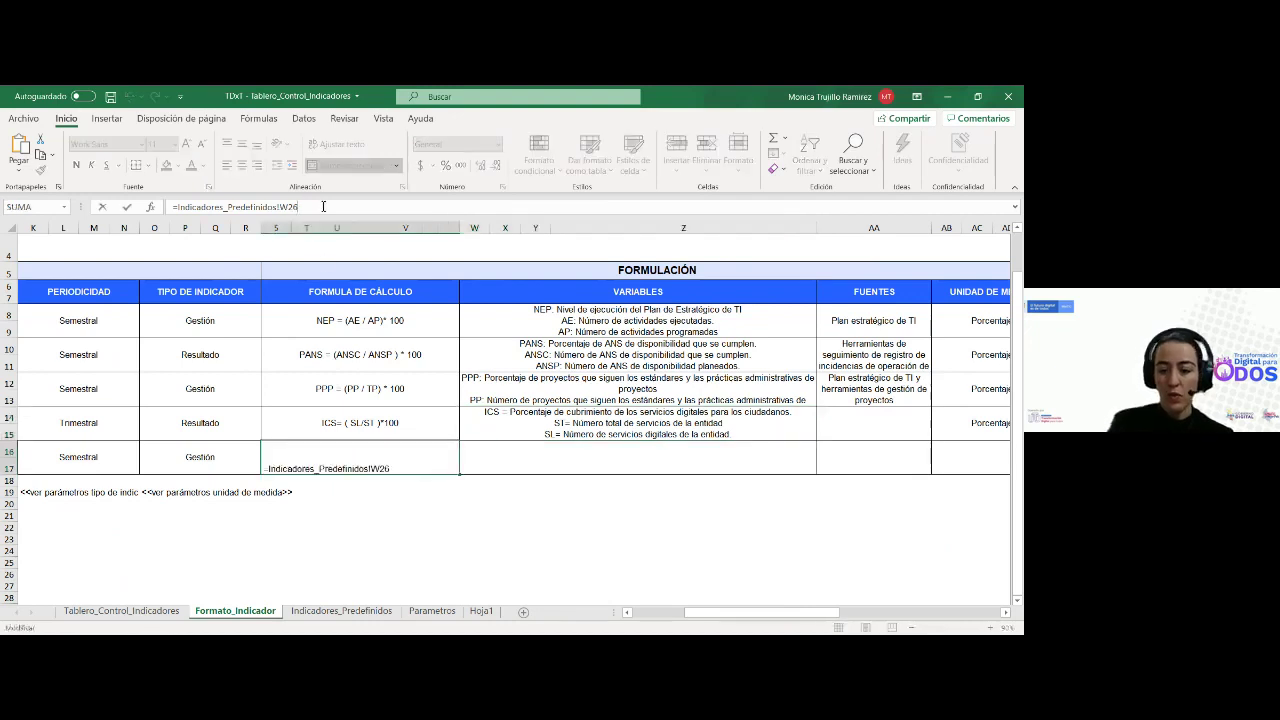
key(BackSpace)
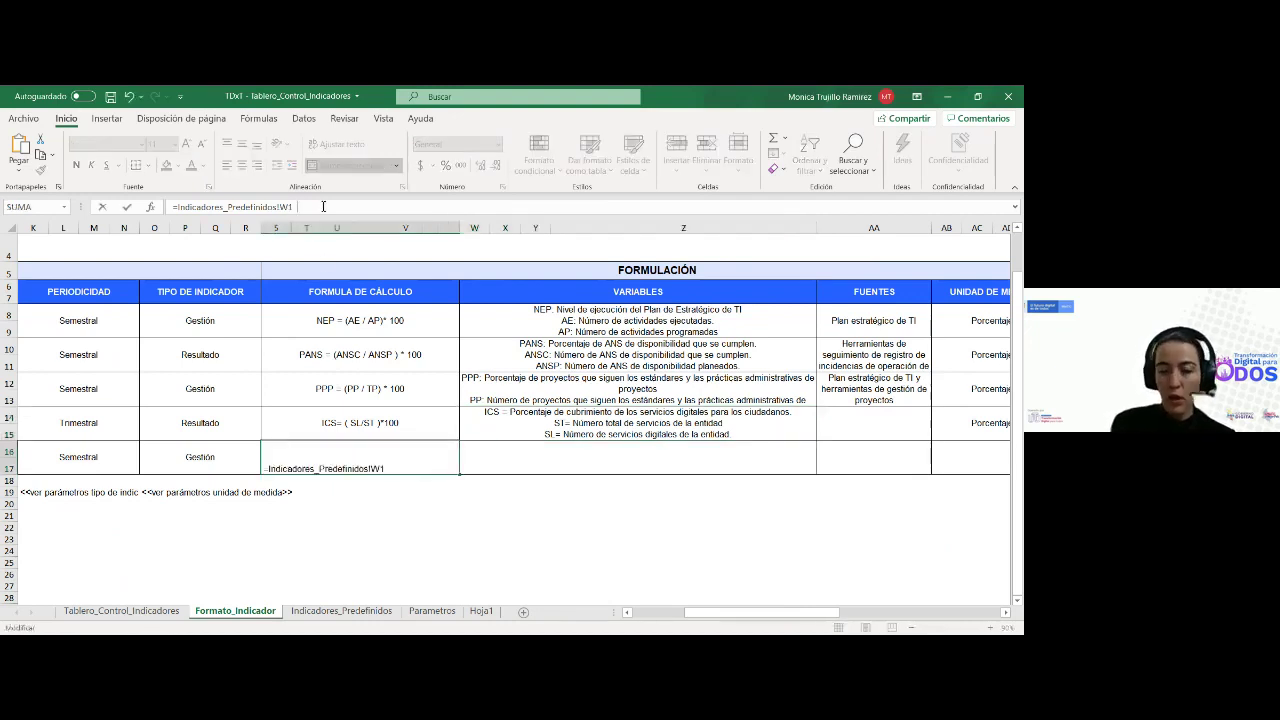
key(Return)
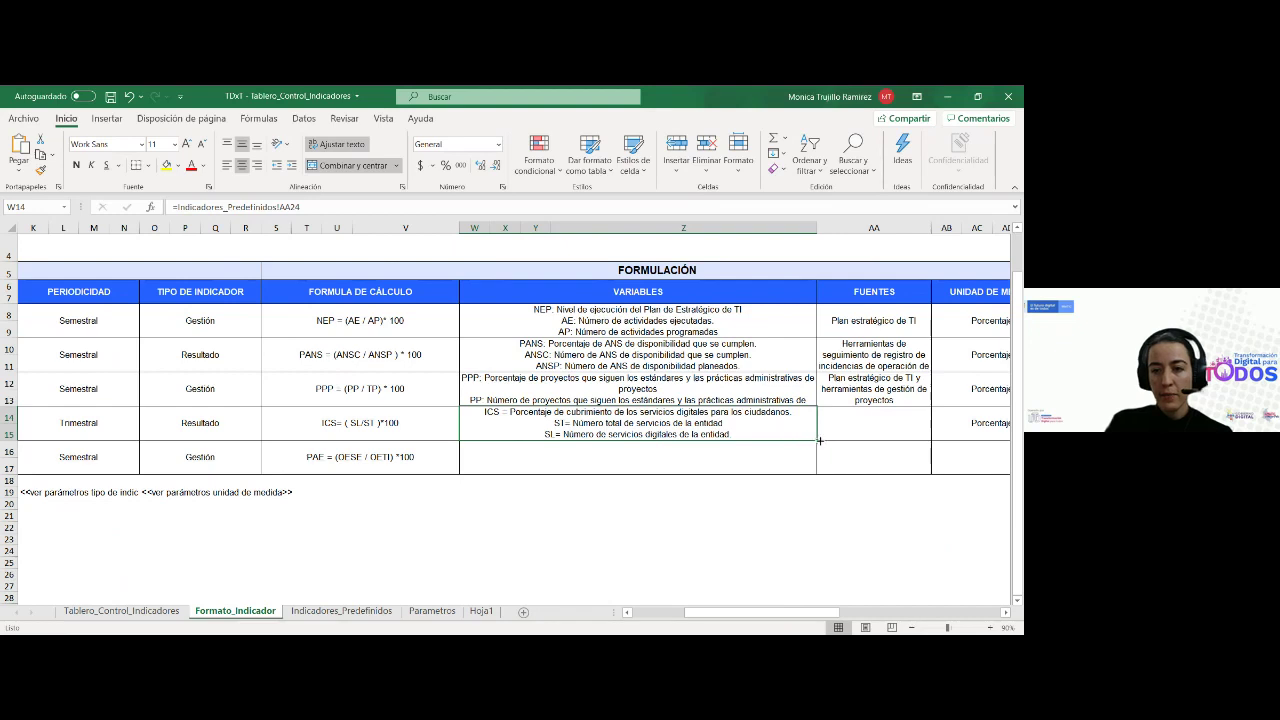
Copy the variables formula to row 16 and relink it to show PAE, OFSE and OETI
drag(818, 440, 780, 466)
click(780, 464)
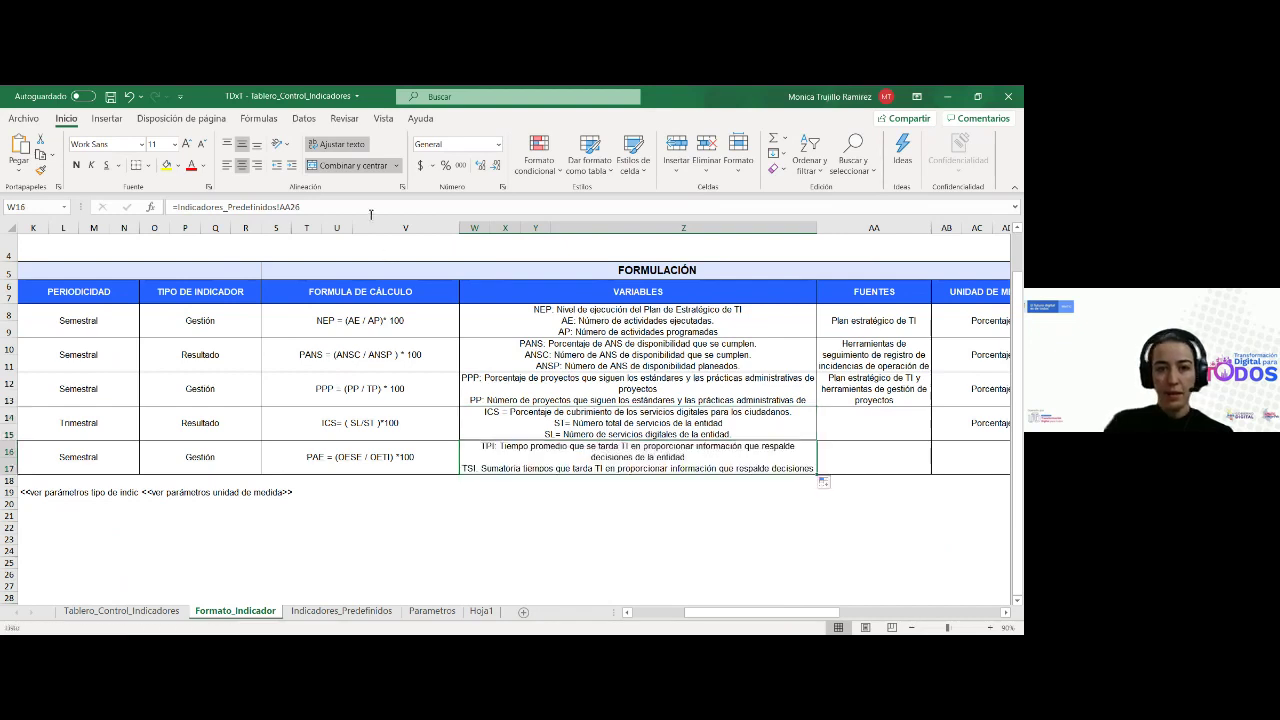
click(370, 210)
key(BackSpace)
text(7)
key(Return)
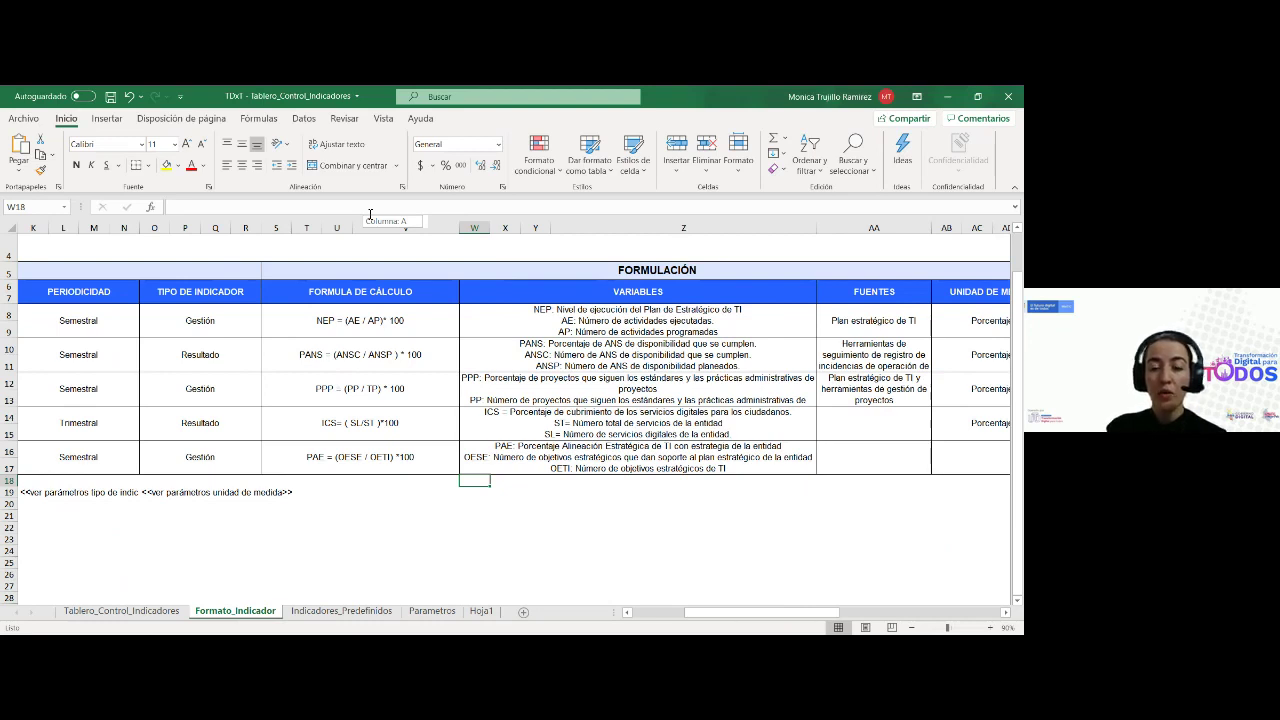
Link the row 16 Fuentes cell to row 12 of Indicadores_Predefinidos
click(863, 457)
click(883, 420)
click(922, 400)
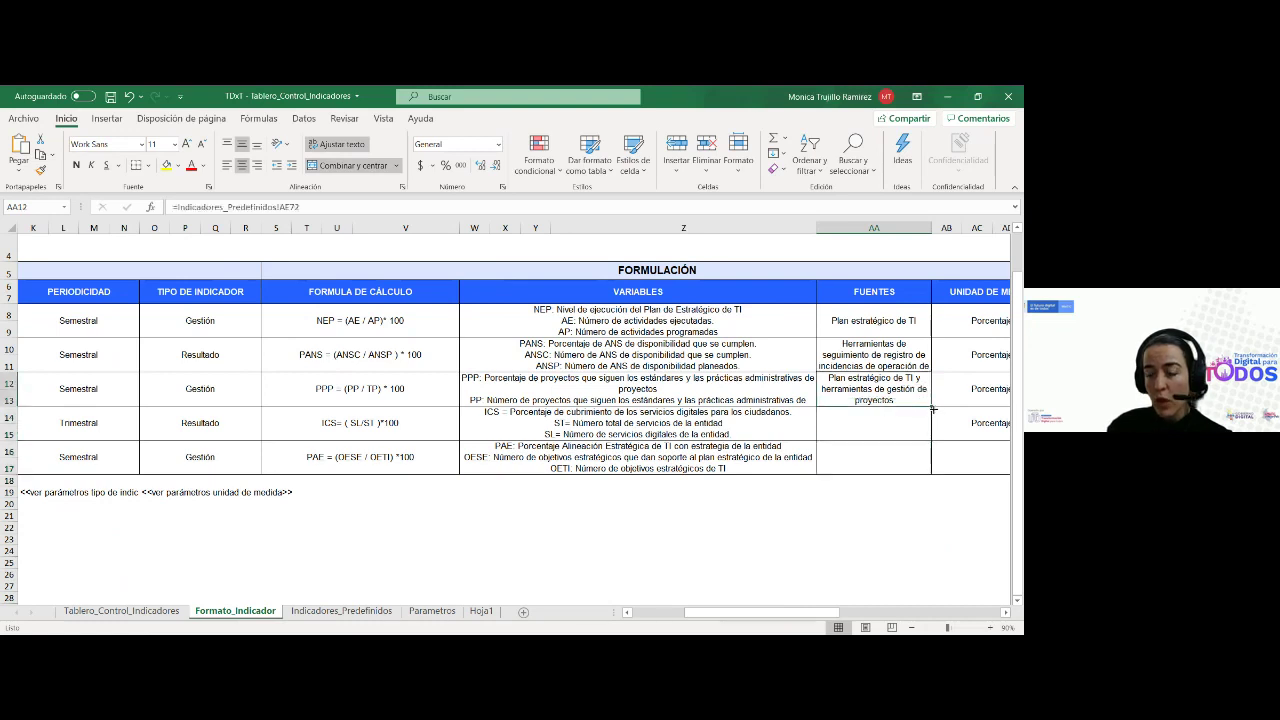
drag(922, 400, 923, 470)
key(ctrl+z)
key(ctrl+z)
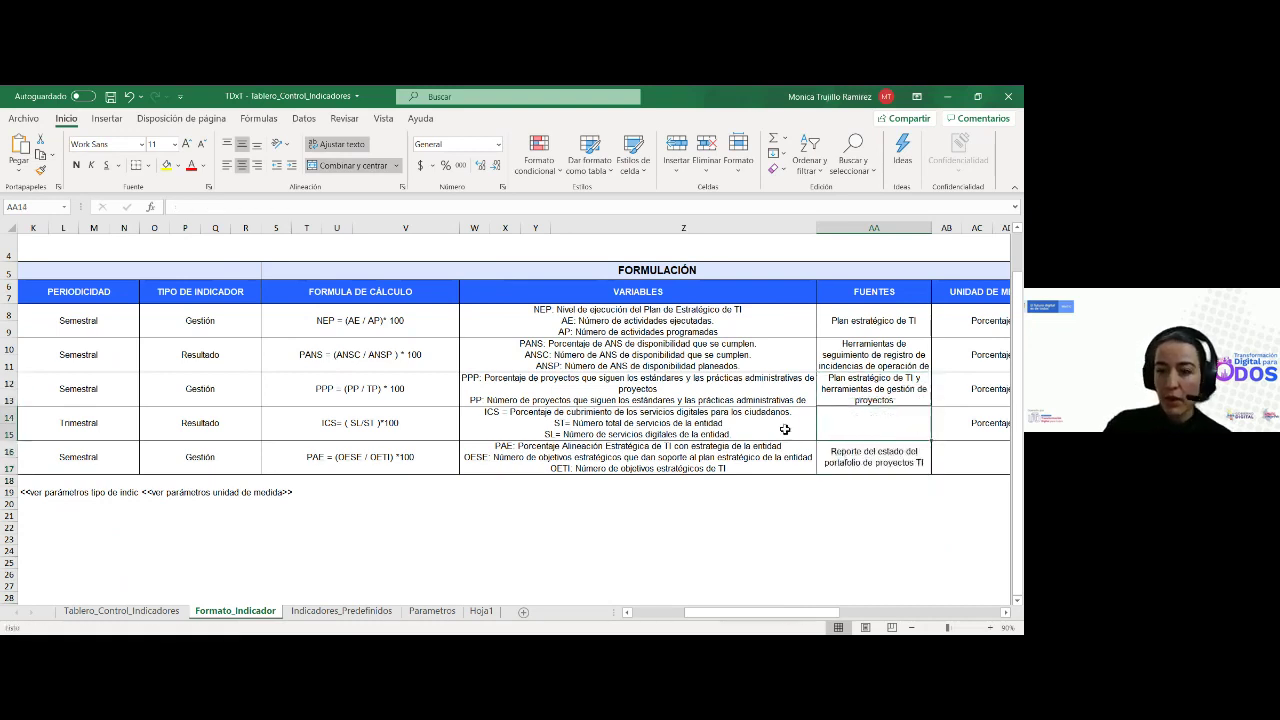
click(365, 206)
key(BackSpace)
key(BackSpace)
text(12)
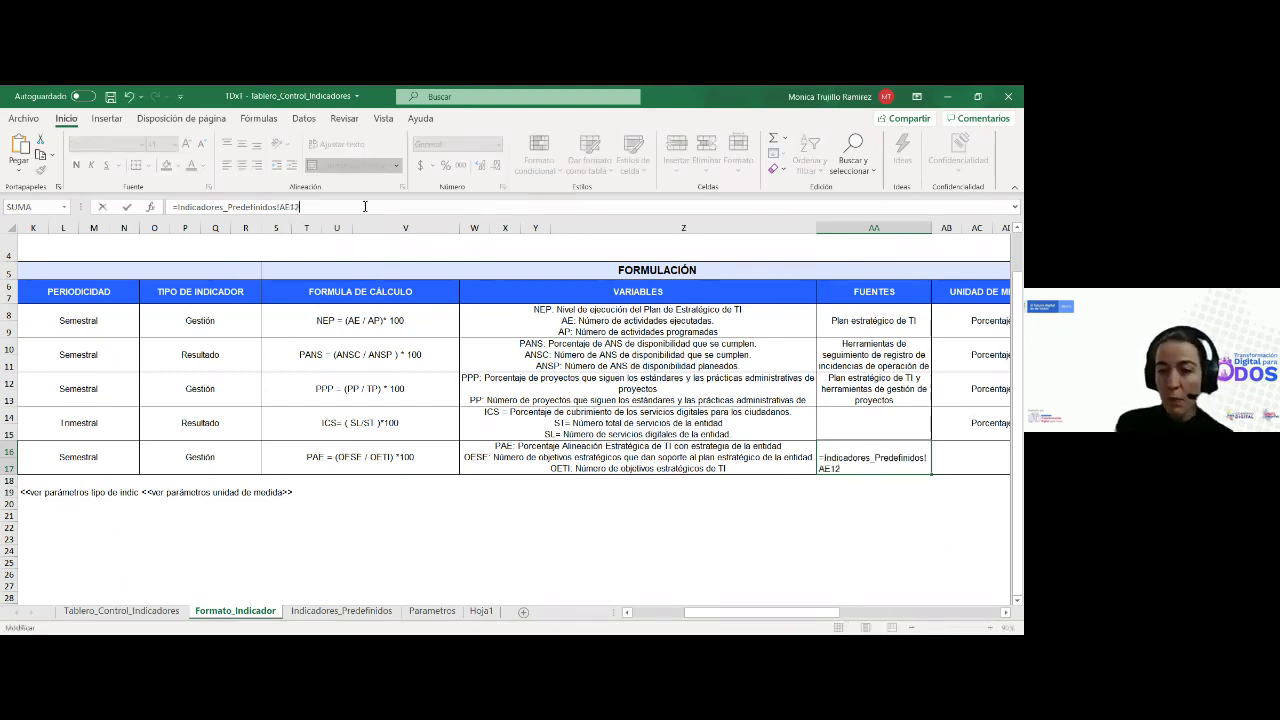
key(ctrl+Return)
key(Right)
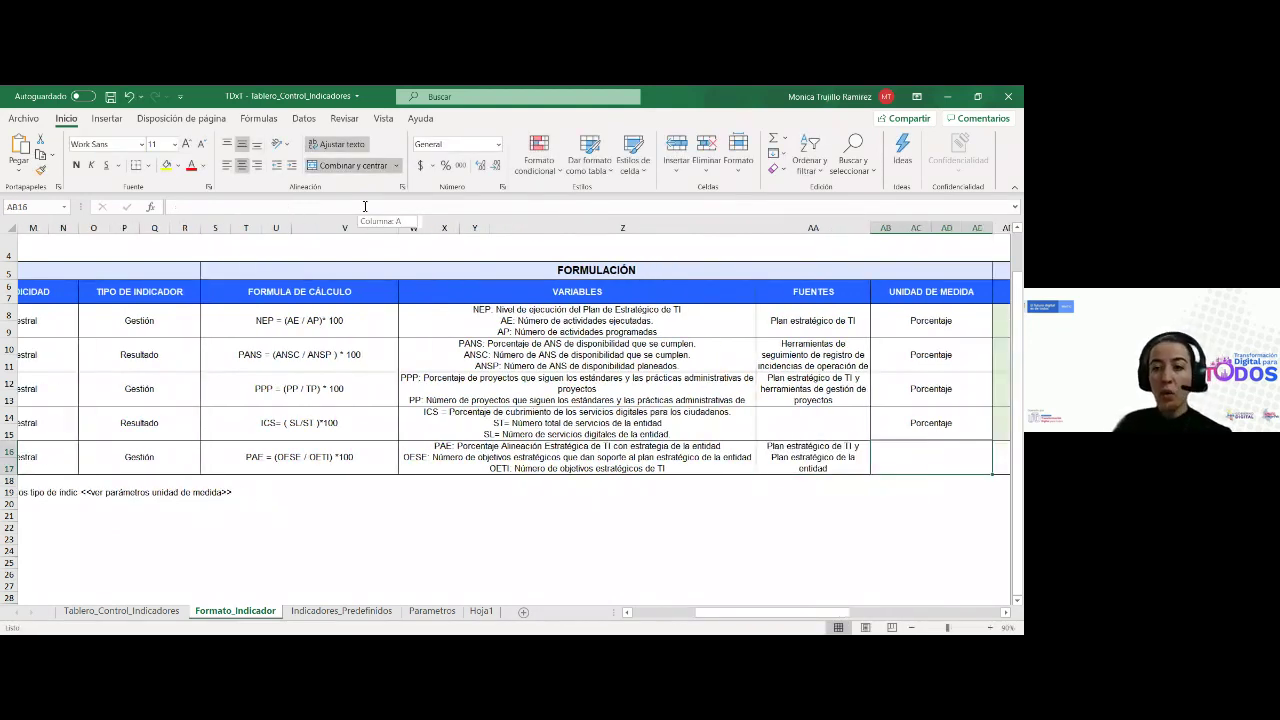
key(Right)
key(Right)
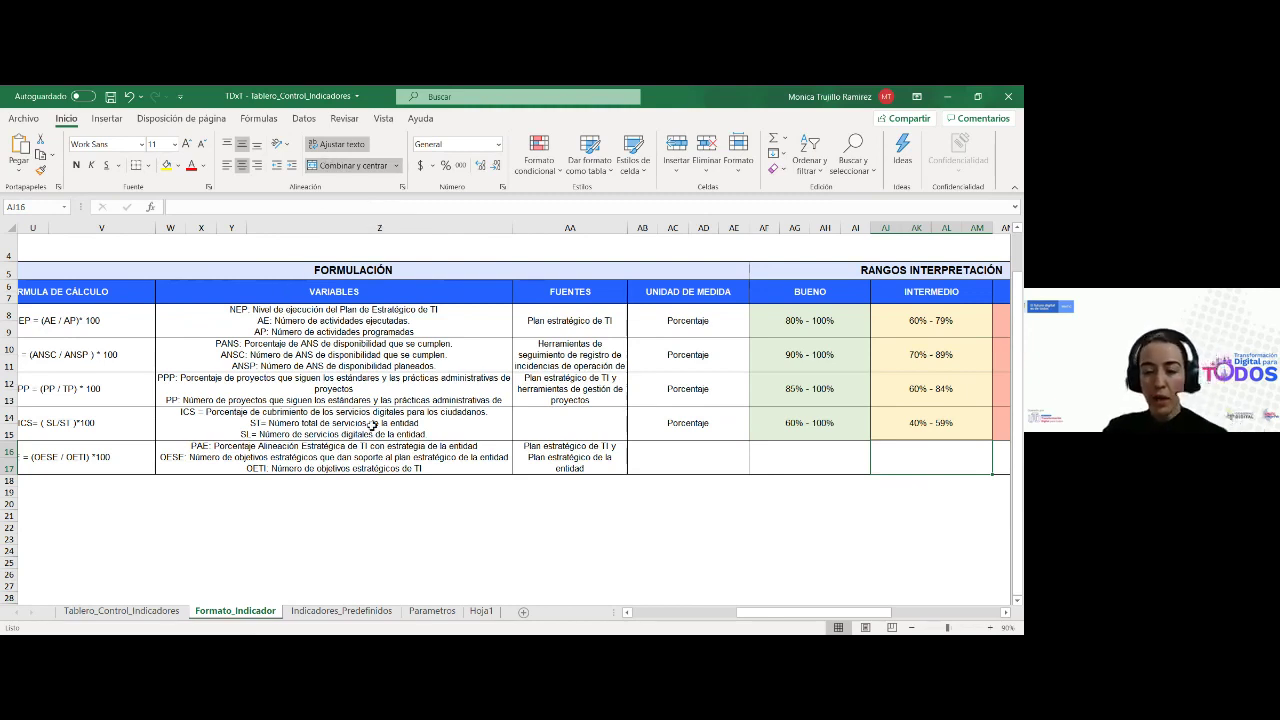
Copy the unit formula to row 16 and point it at row 12, showing Porcentaje
click(688, 436)
drag(736, 444, 740, 464)
click(318, 206)
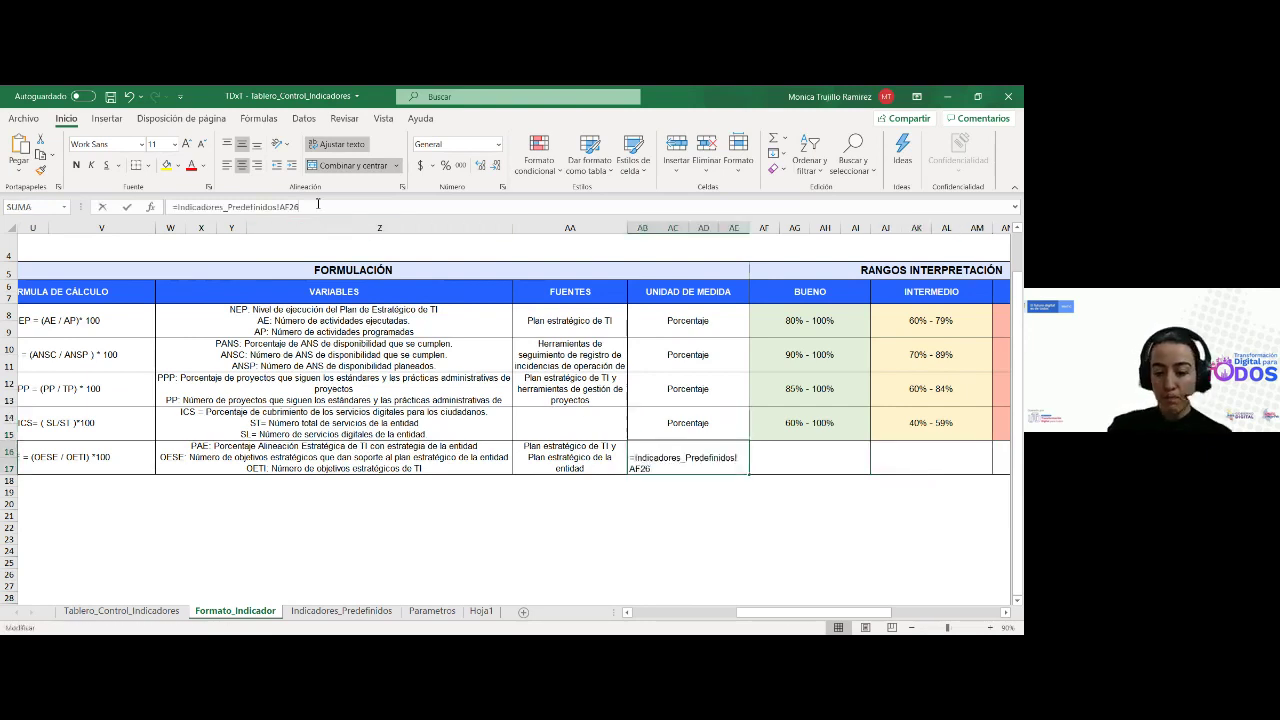
key(BackSpace)
key(BackSpace)
text(12)
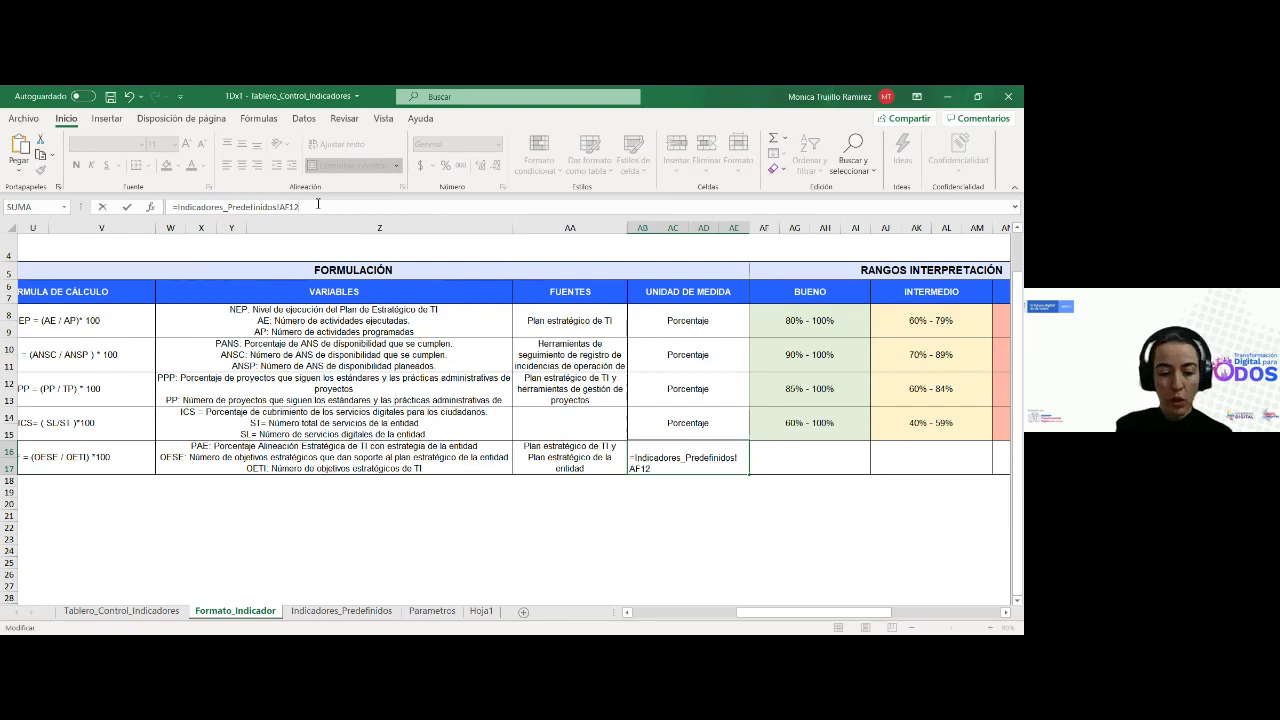
key(Tab)
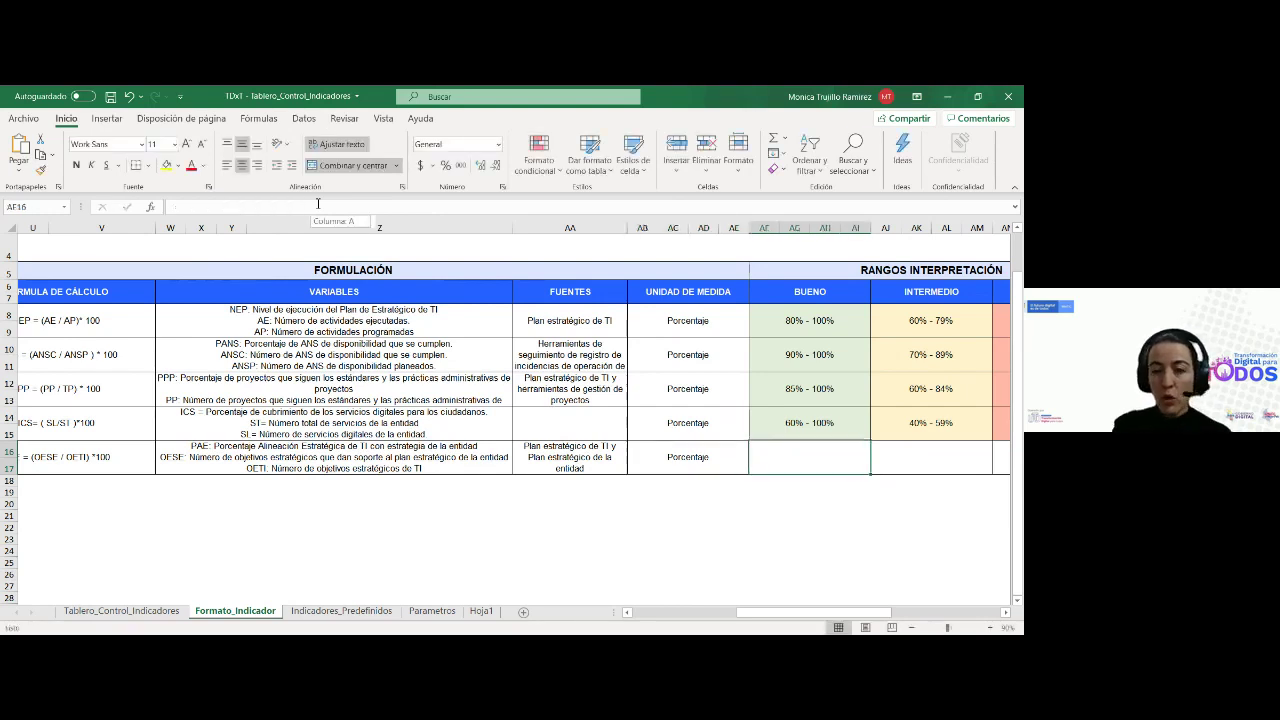
key(Tab)
key(Tab)
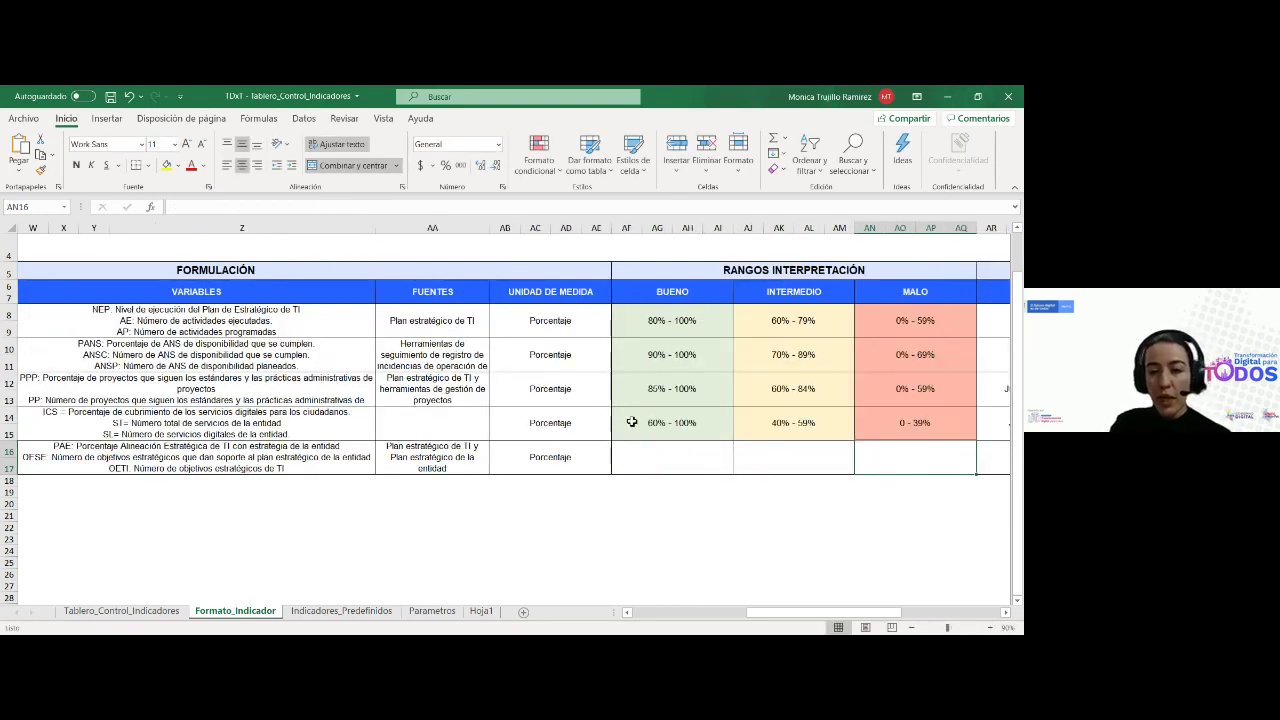
Copy the row 14 interpretation ranges to row 16 and paste row 12's Bueno link formula
drag(630, 422, 894, 420)
drag(976, 441, 977, 467)
click(692, 457)
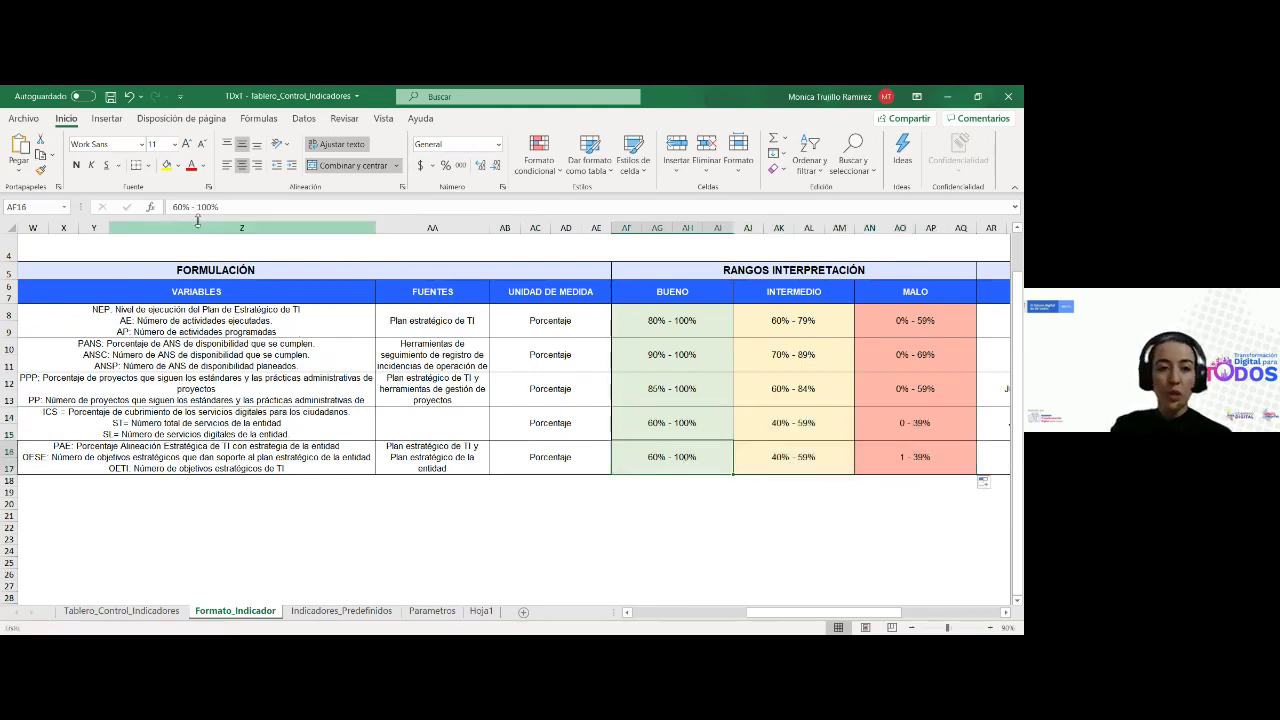
click(677, 425)
click(676, 390)
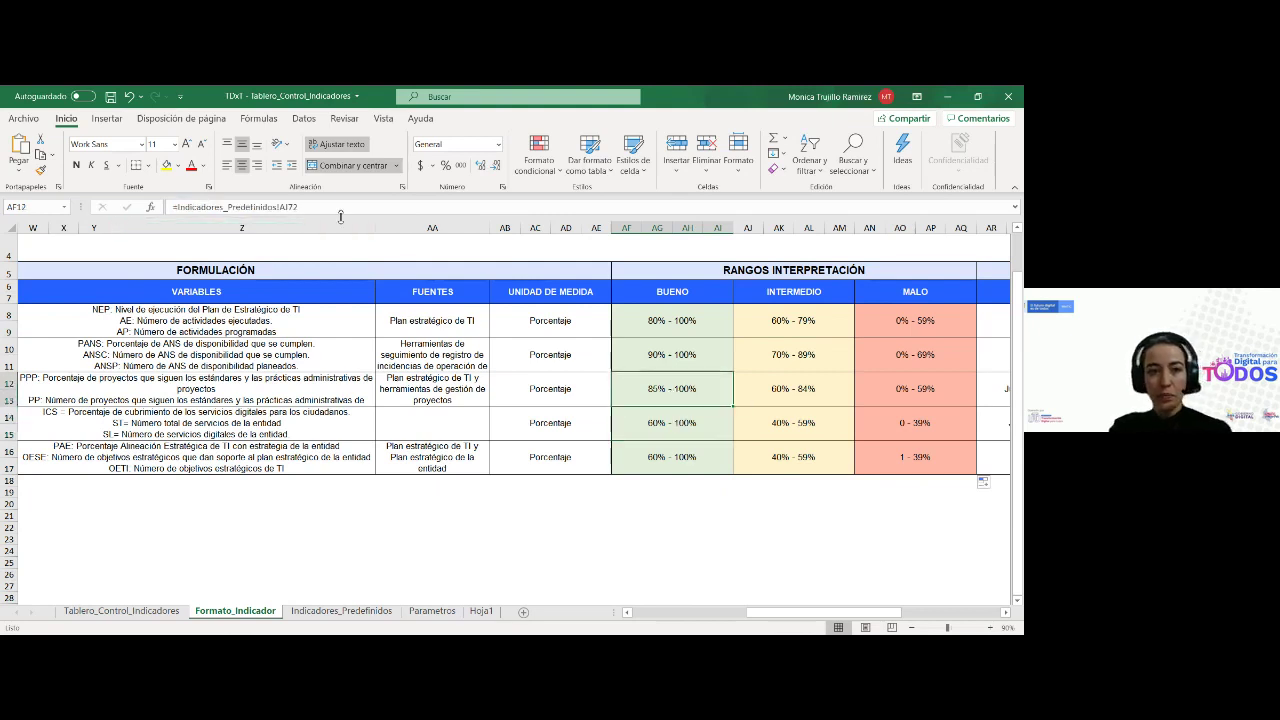
drag(339, 210, 77, 222)
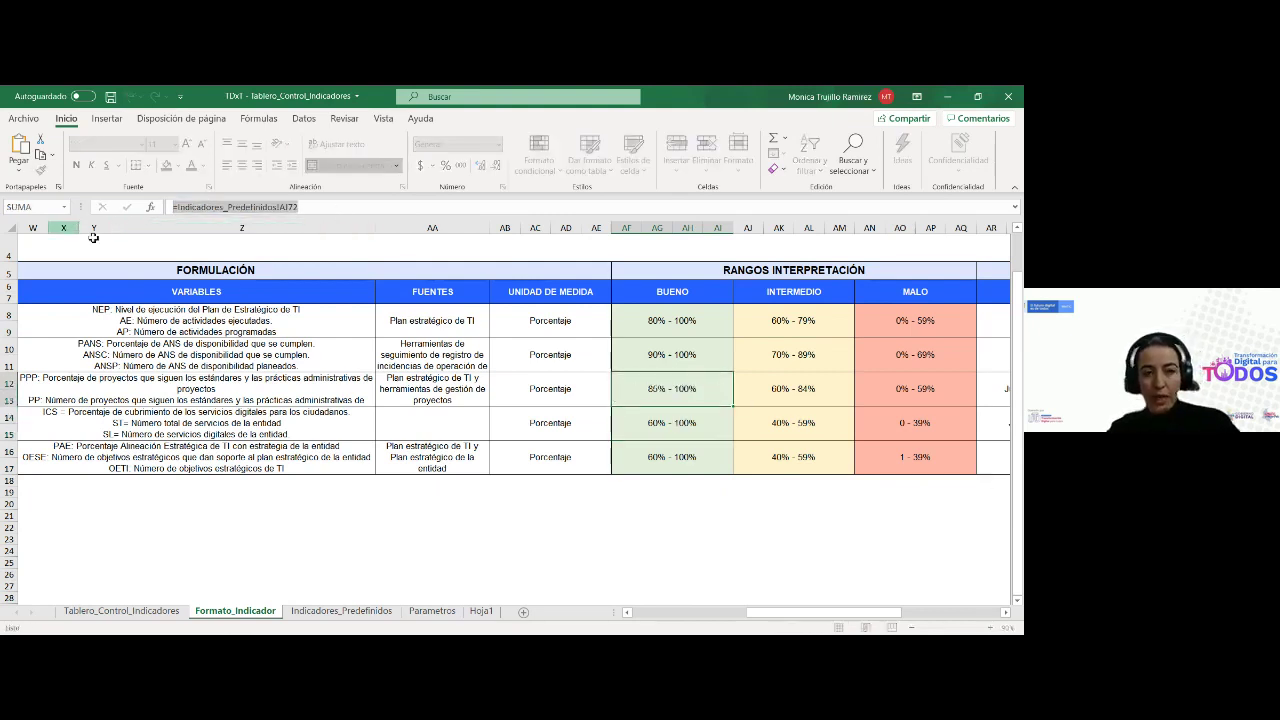
key(Escape)
click(658, 468)
drag(330, 212, 90, 207)
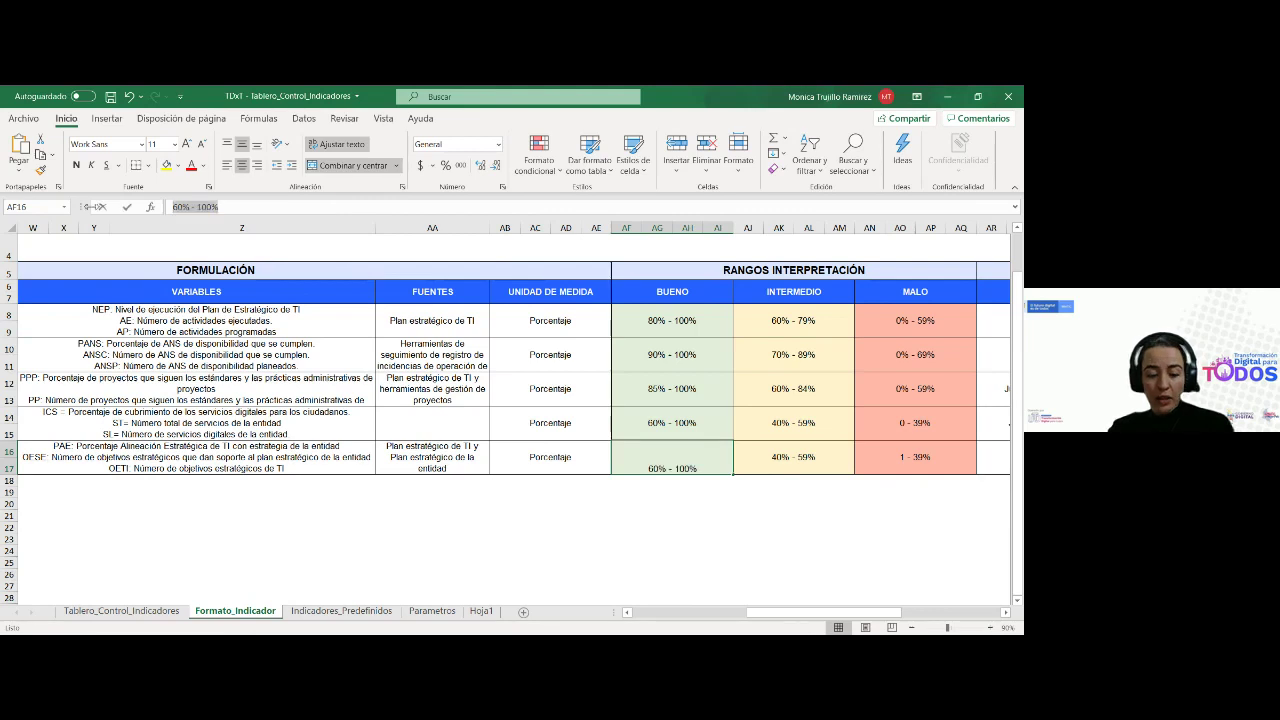
key(ctrl+v)
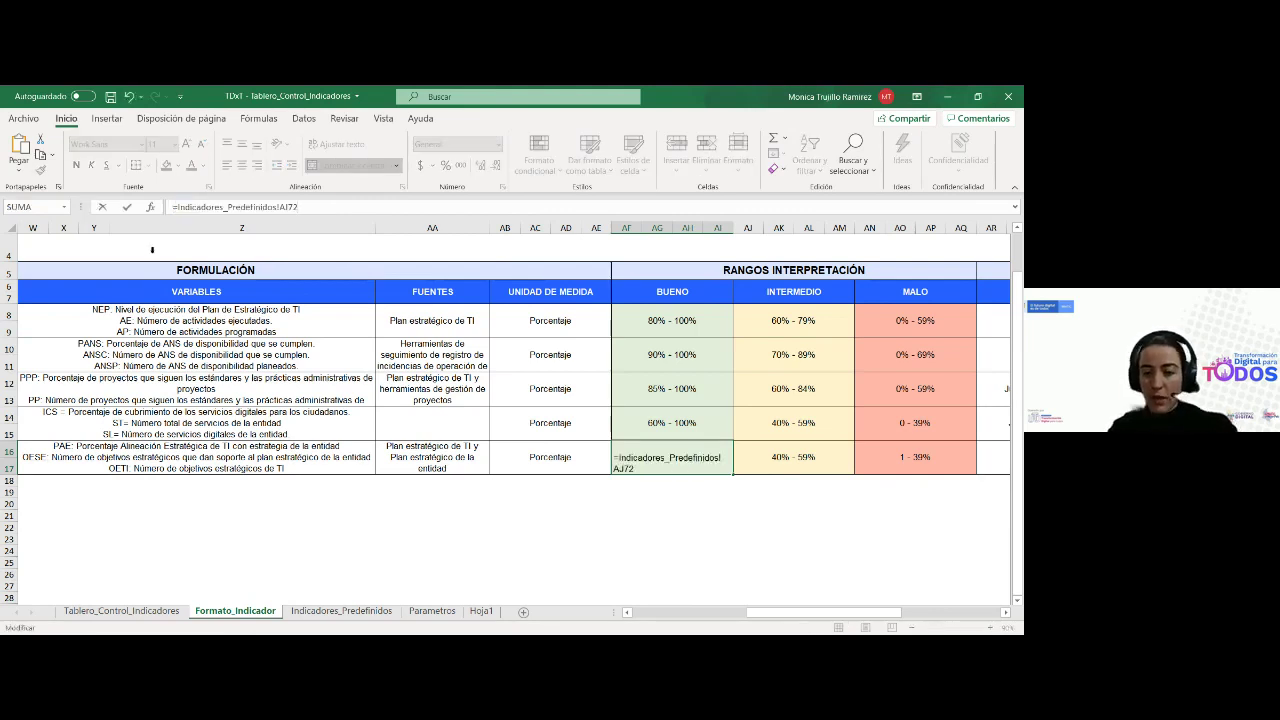
click(127, 207)
Extend the range links across row 16 and change the Bueno reference to row 71
drag(735, 478, 970, 470)
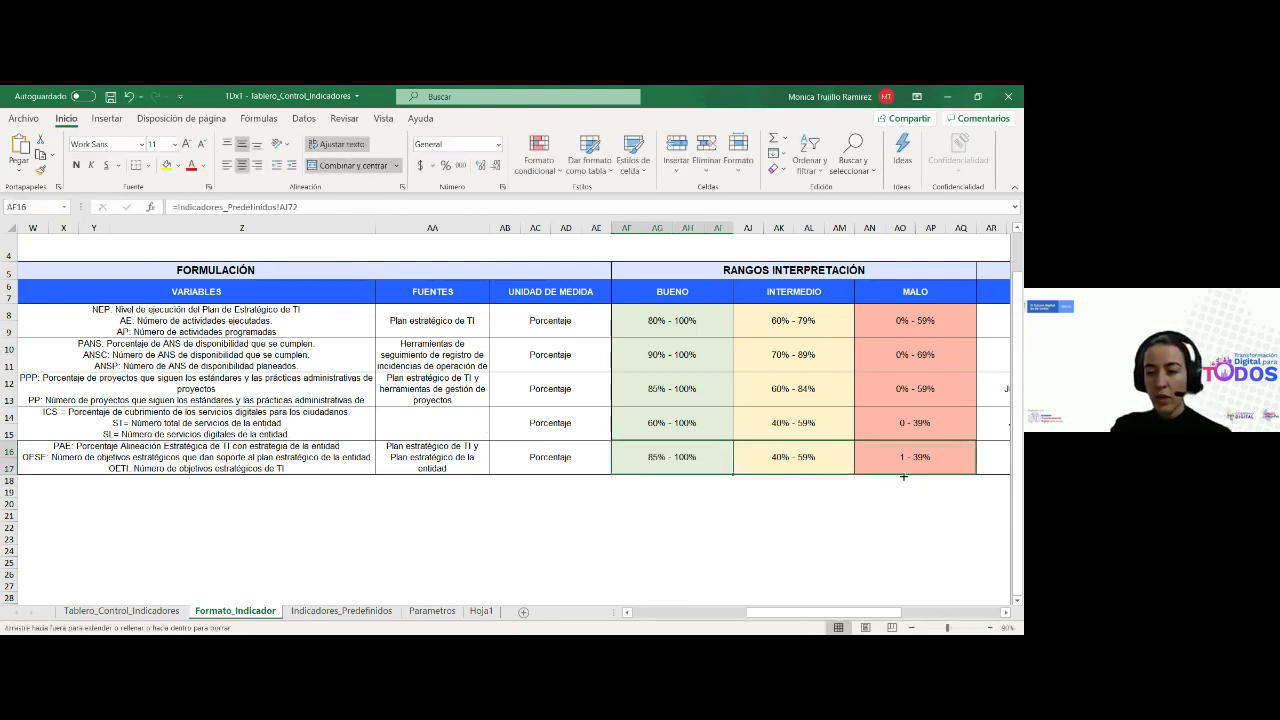
click(344, 208)
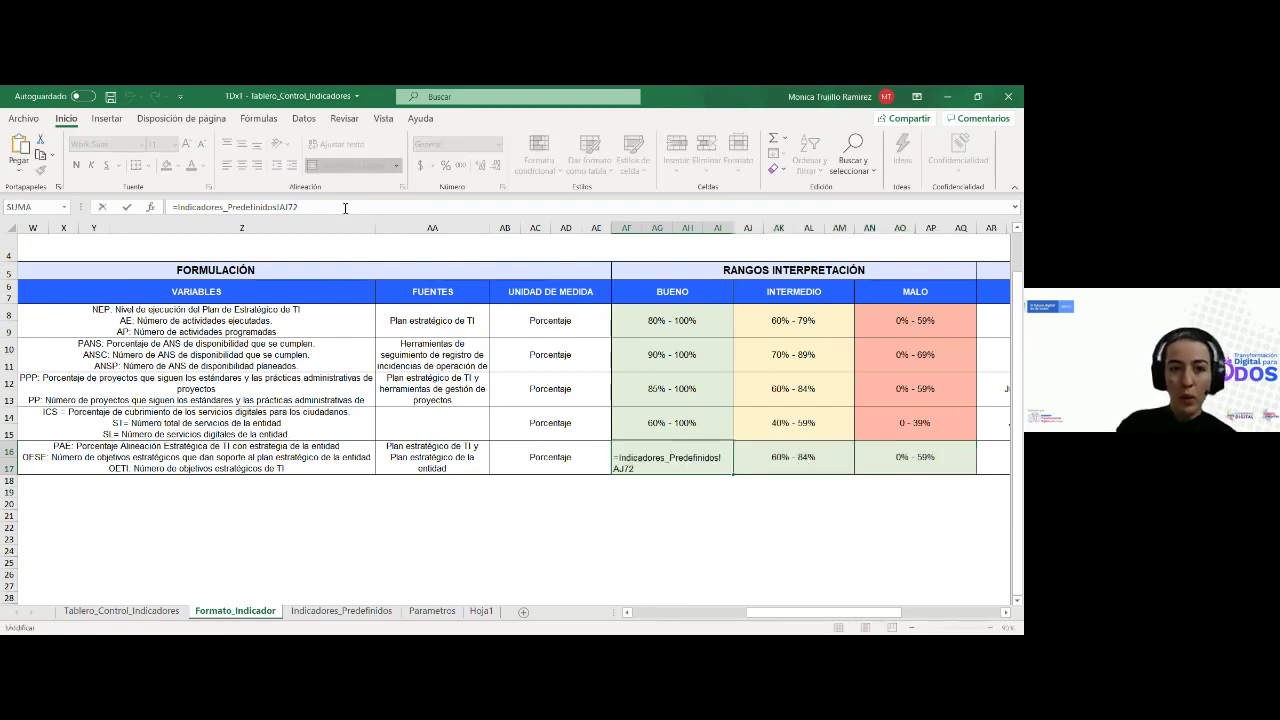
key(BackSpace)
key(BackSpace)
text(71)
key(Tab)
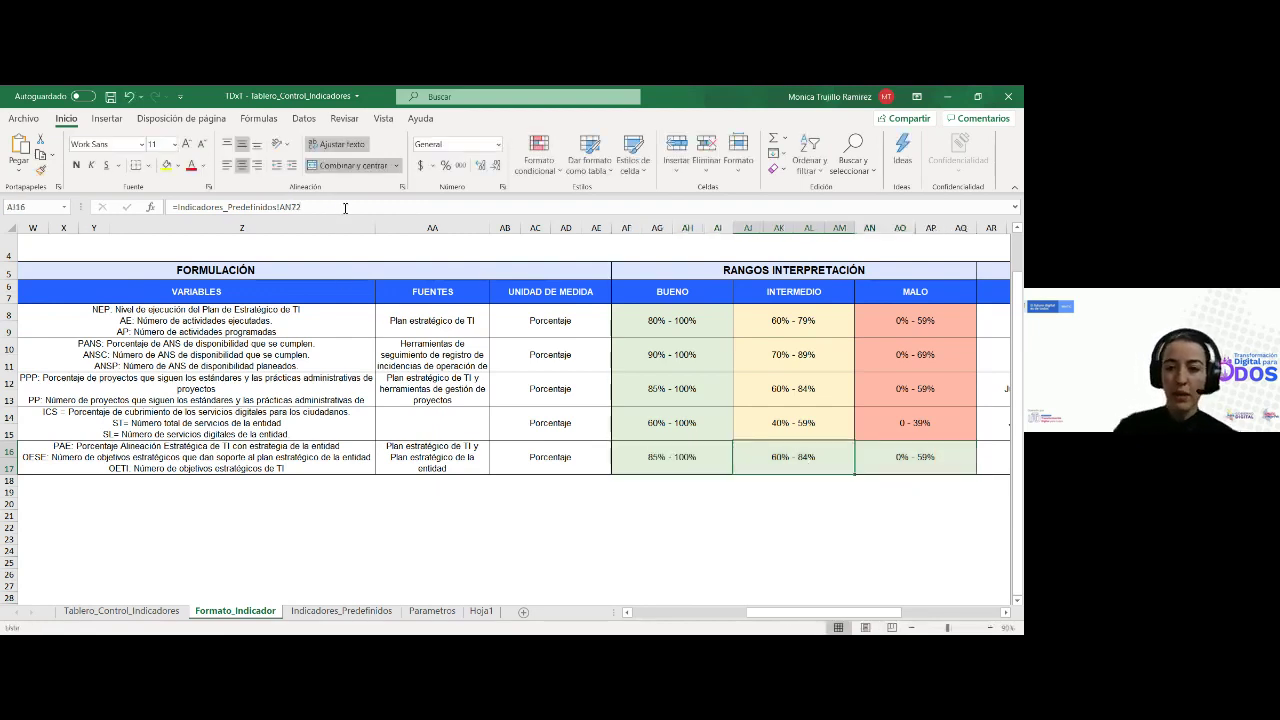
Point the Intermedio and Malo links to row 12, showing 60% - 84% and 0% - 59%
click(352, 207)
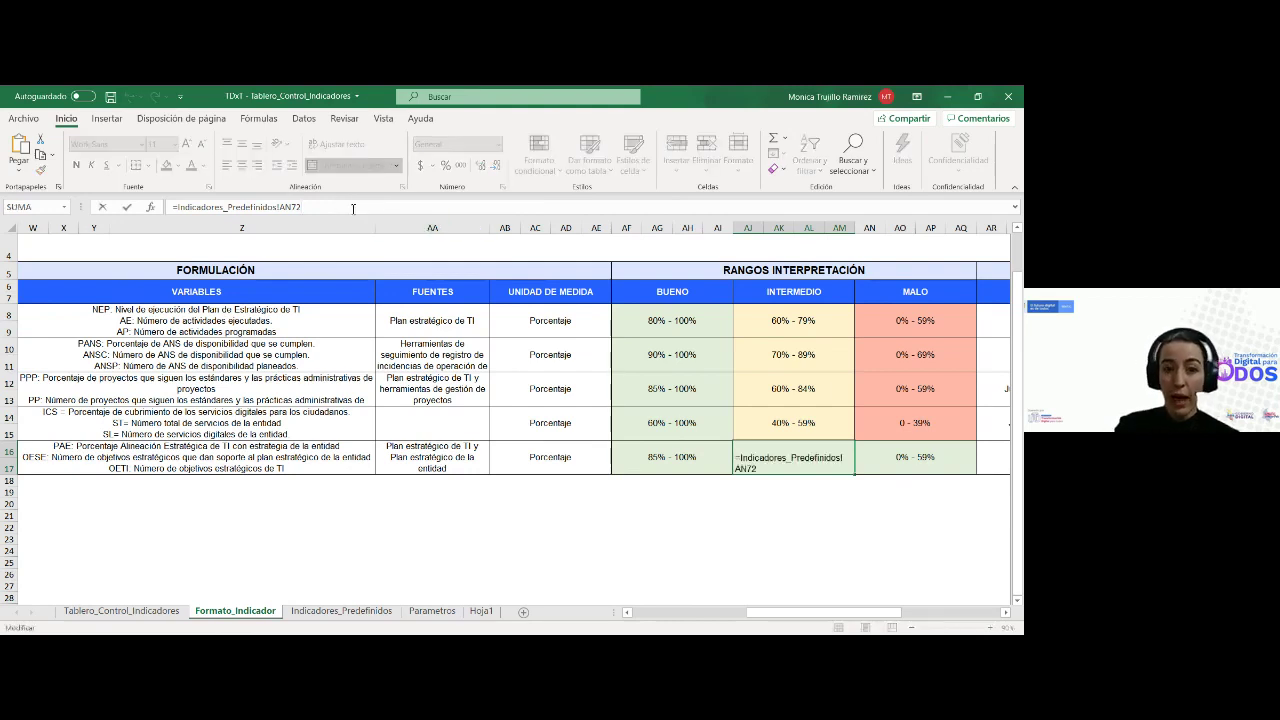
key(BackSpace)
key(BackSpace)
text(12)
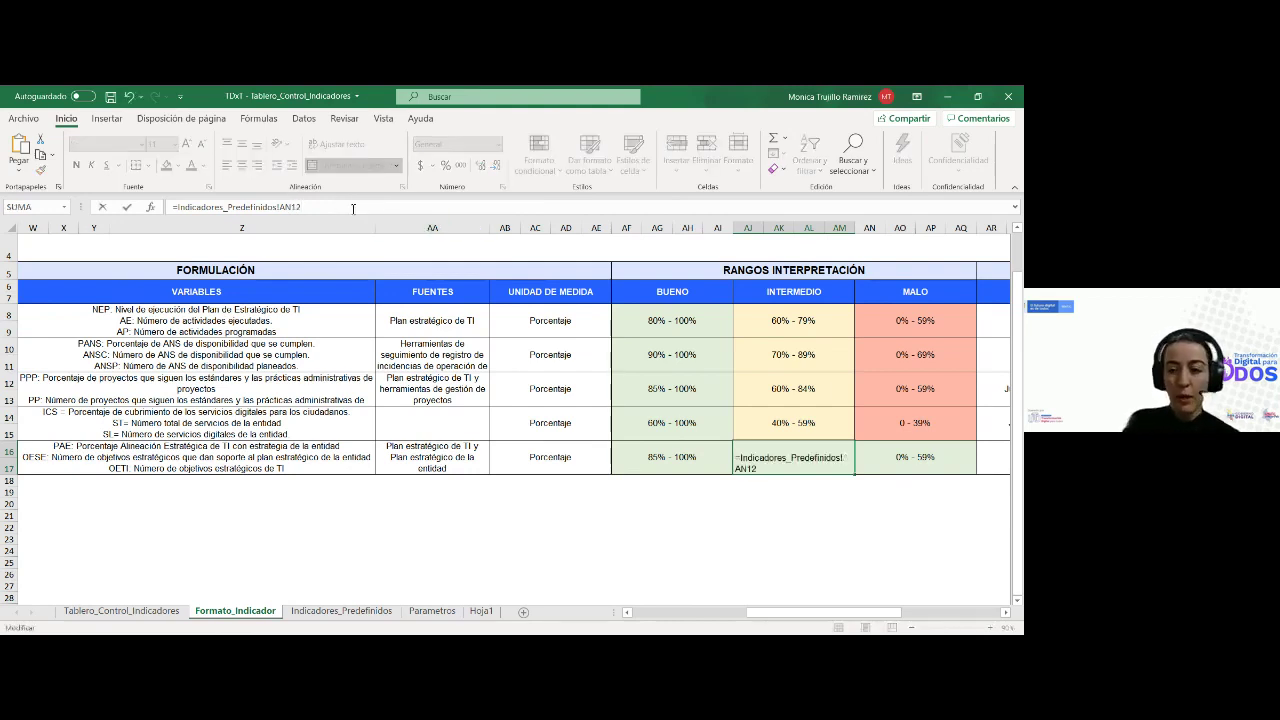
key(Tab)
click(352, 207)
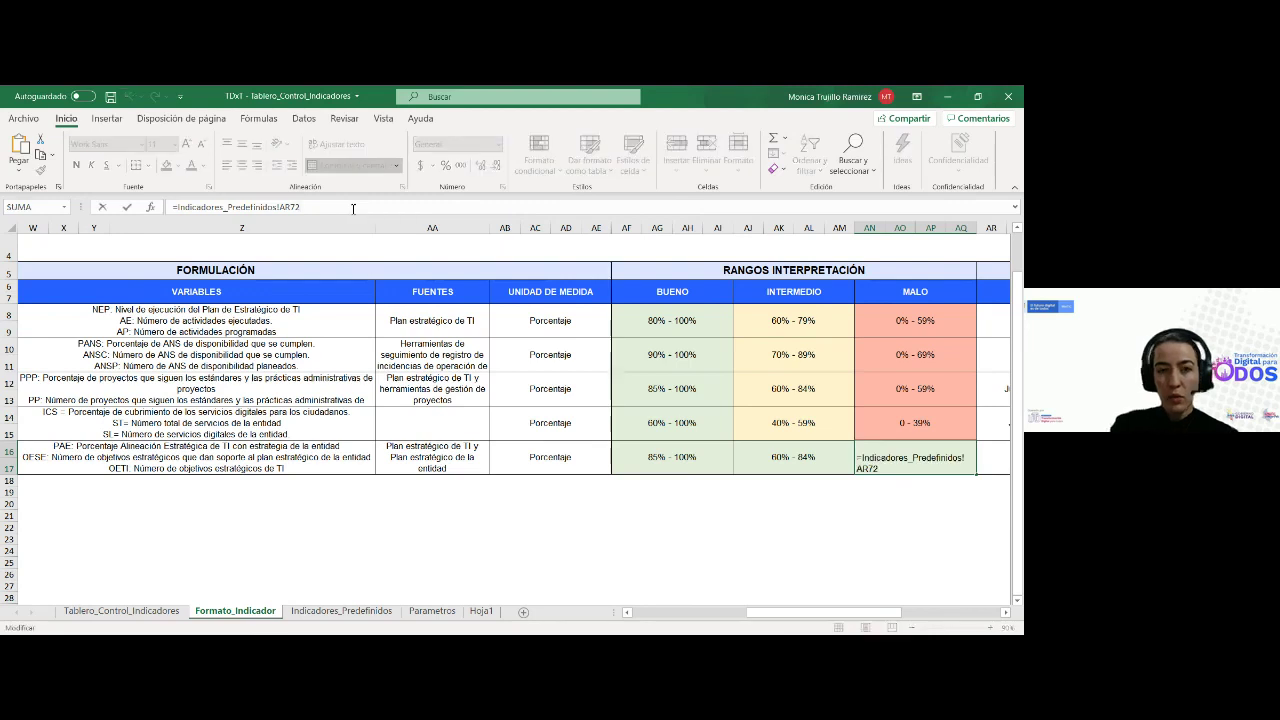
key(BackSpace)
key(BackSpace)
text(12)
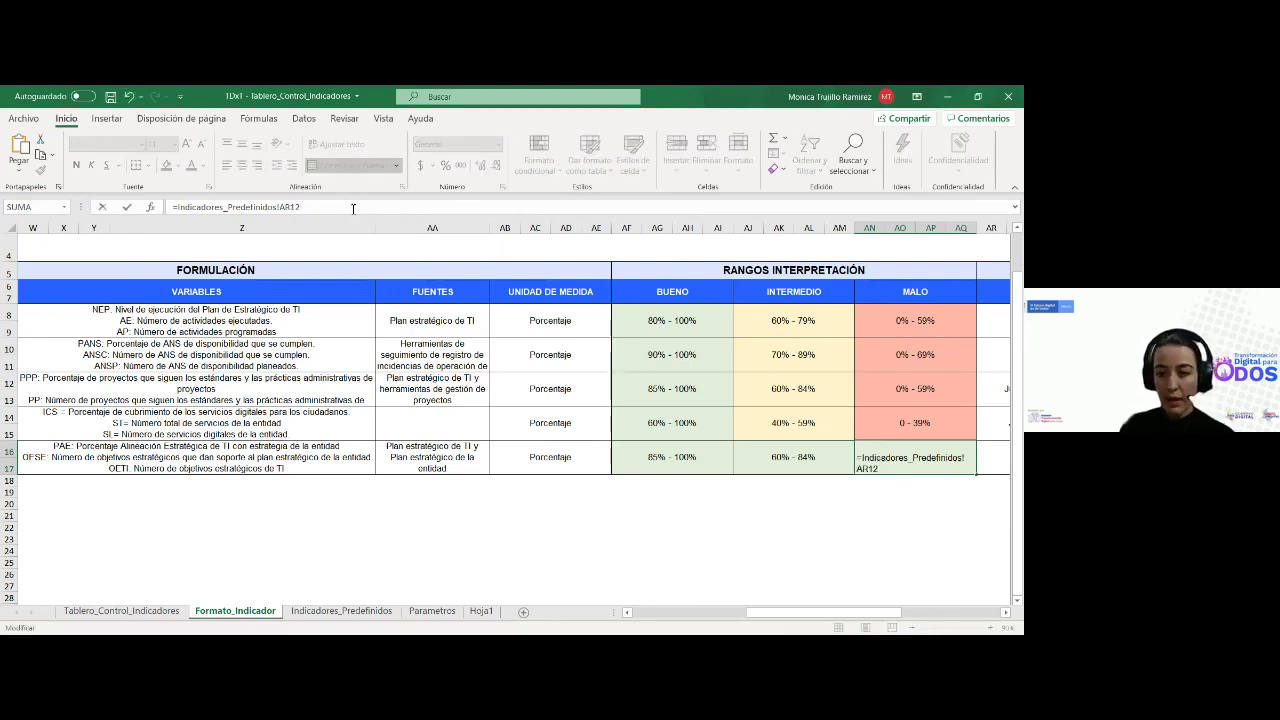
key(Return)
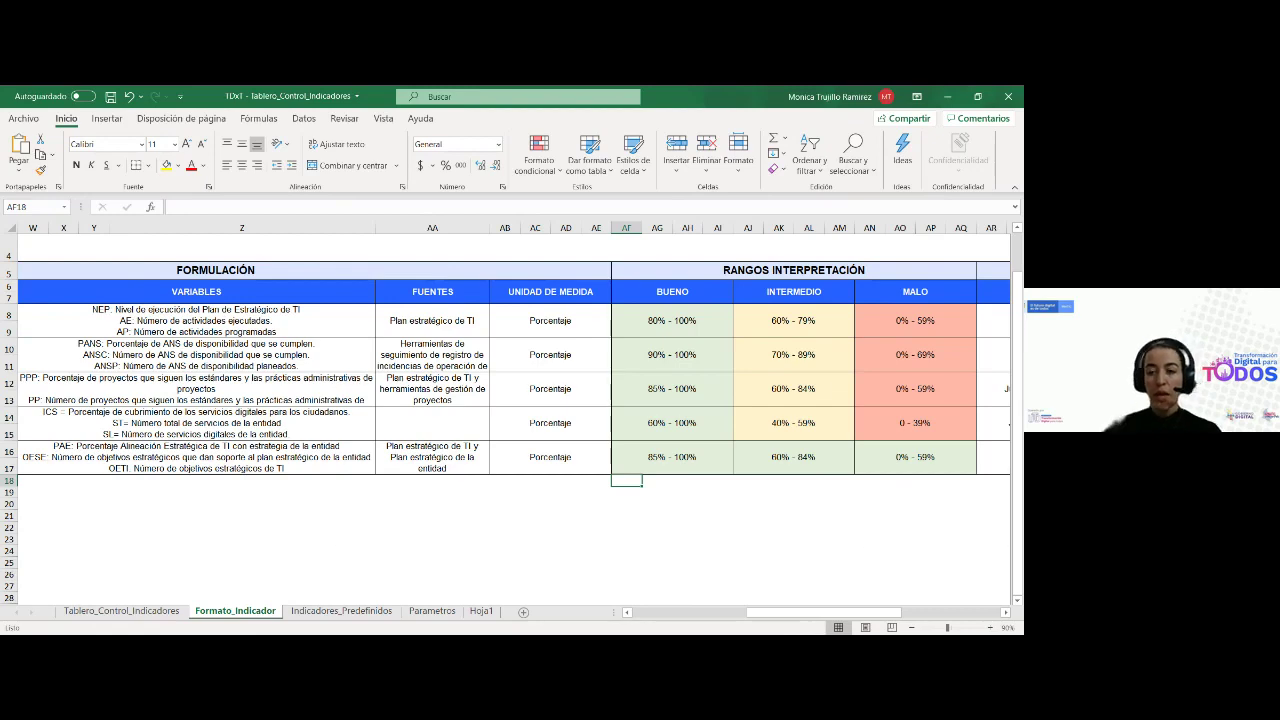
Copy the red fill from the row 14 Malo cell onto the PAE row's 0% - 59% cell
drag(781, 615, 666, 614)
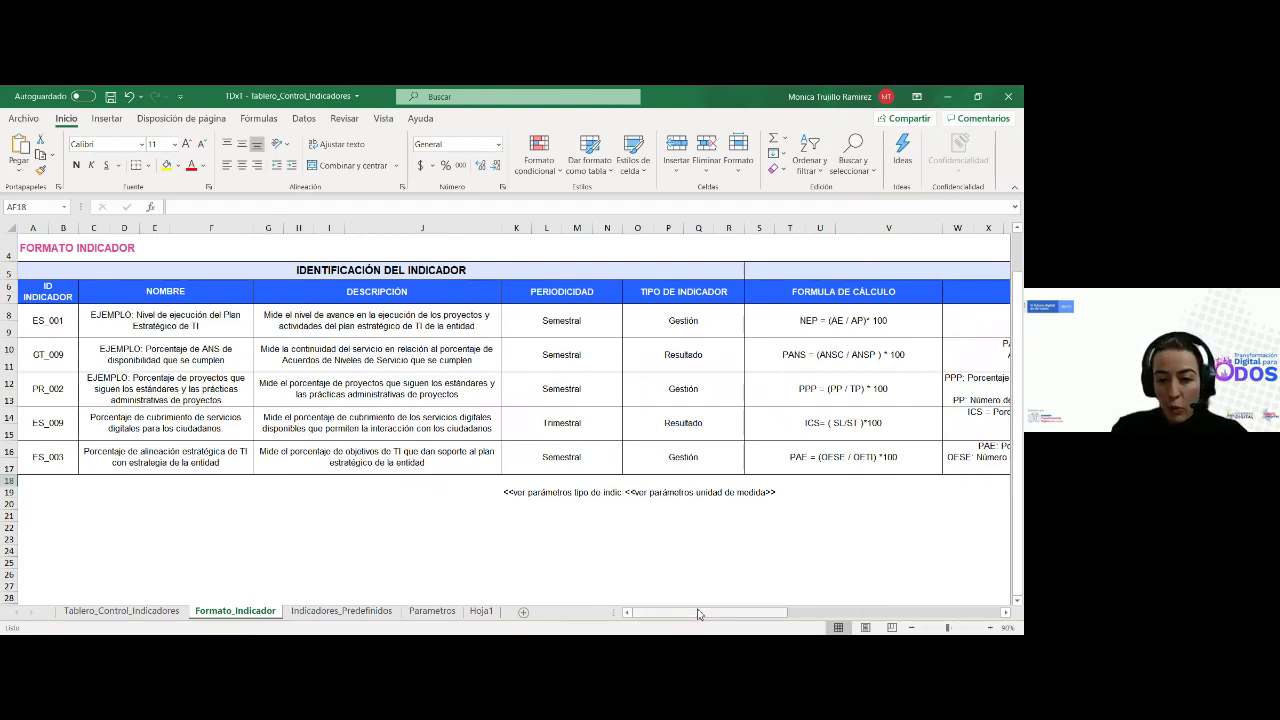
drag(697, 617, 828, 618)
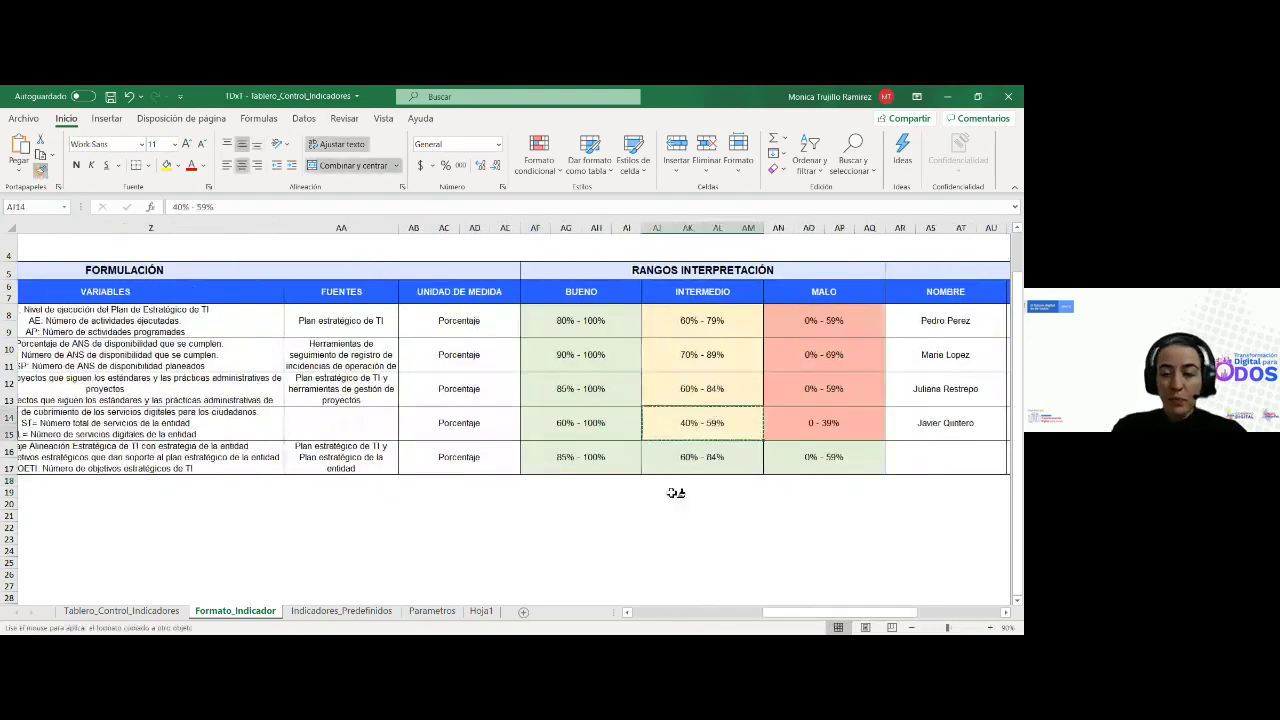
click(724, 445)
click(775, 418)
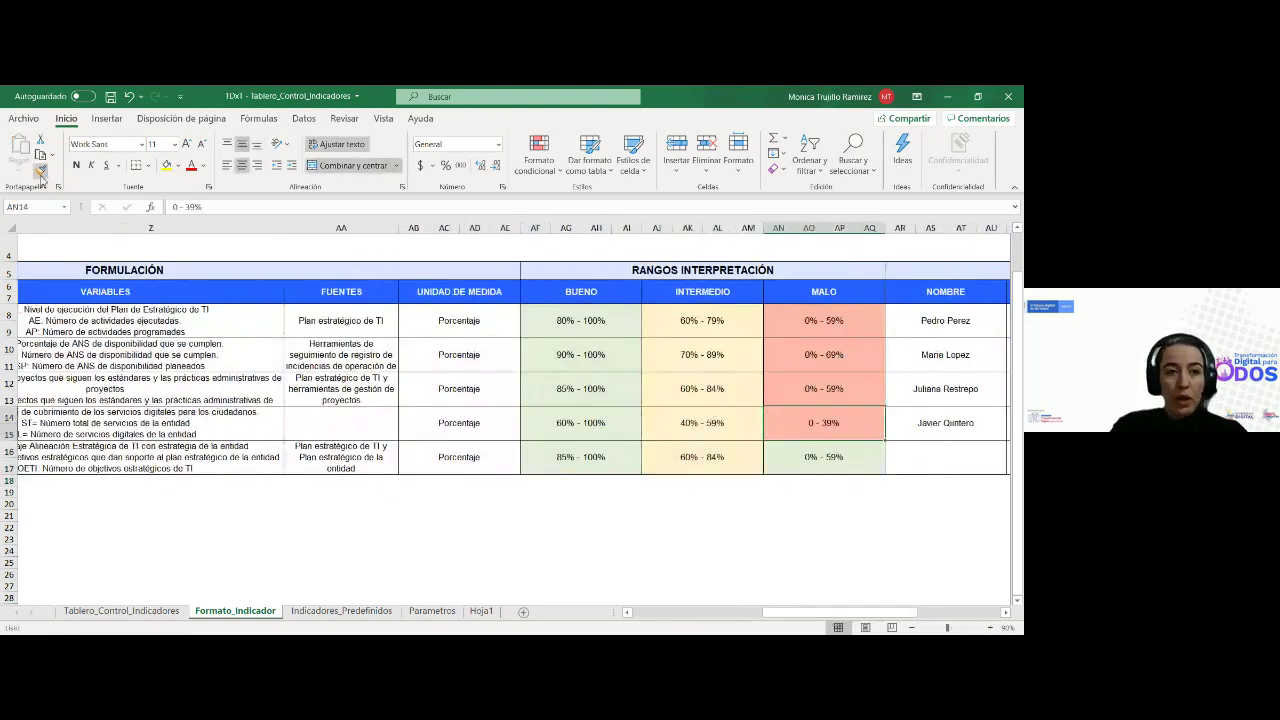
click(40, 170)
click(824, 457)
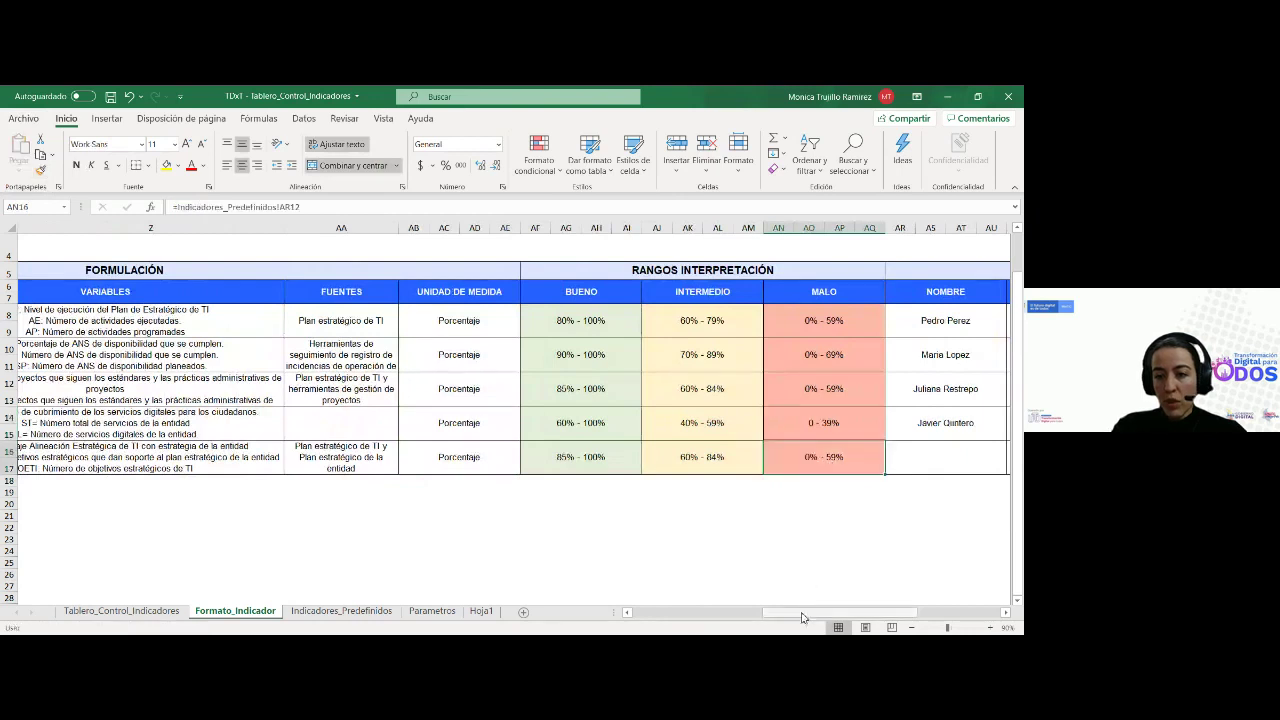
click(560, 457)
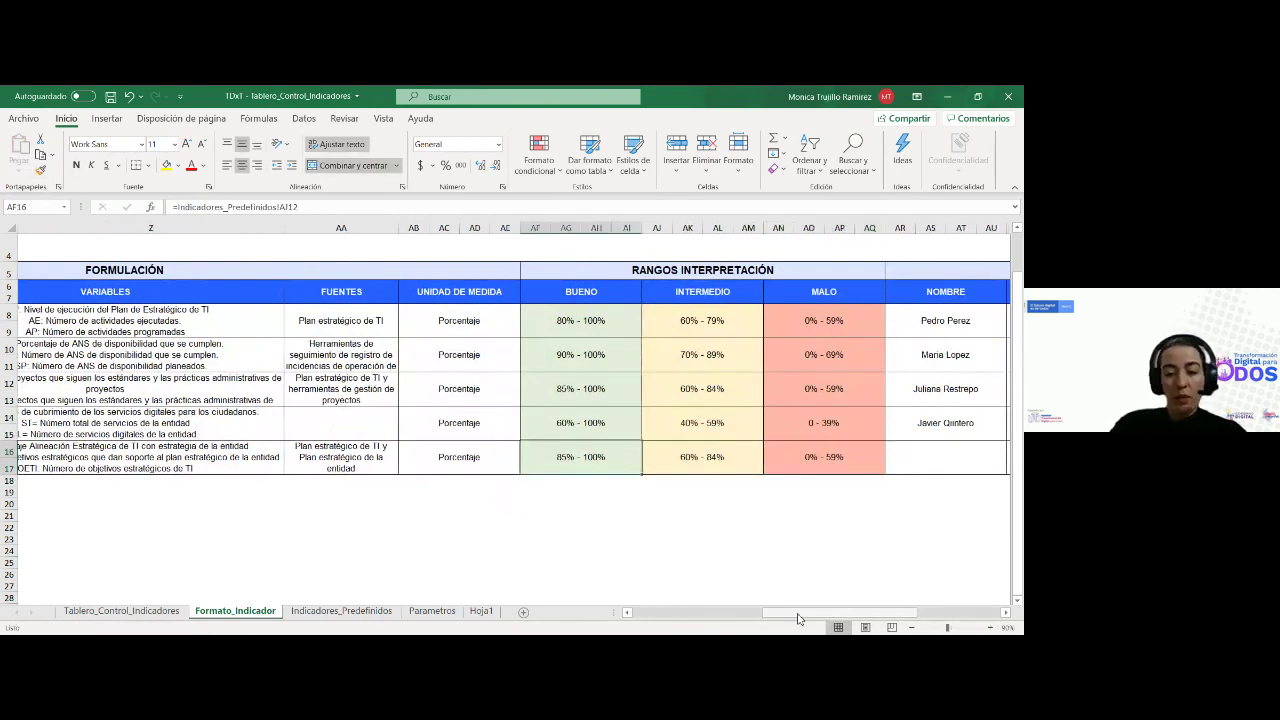
drag(805, 612, 615, 627)
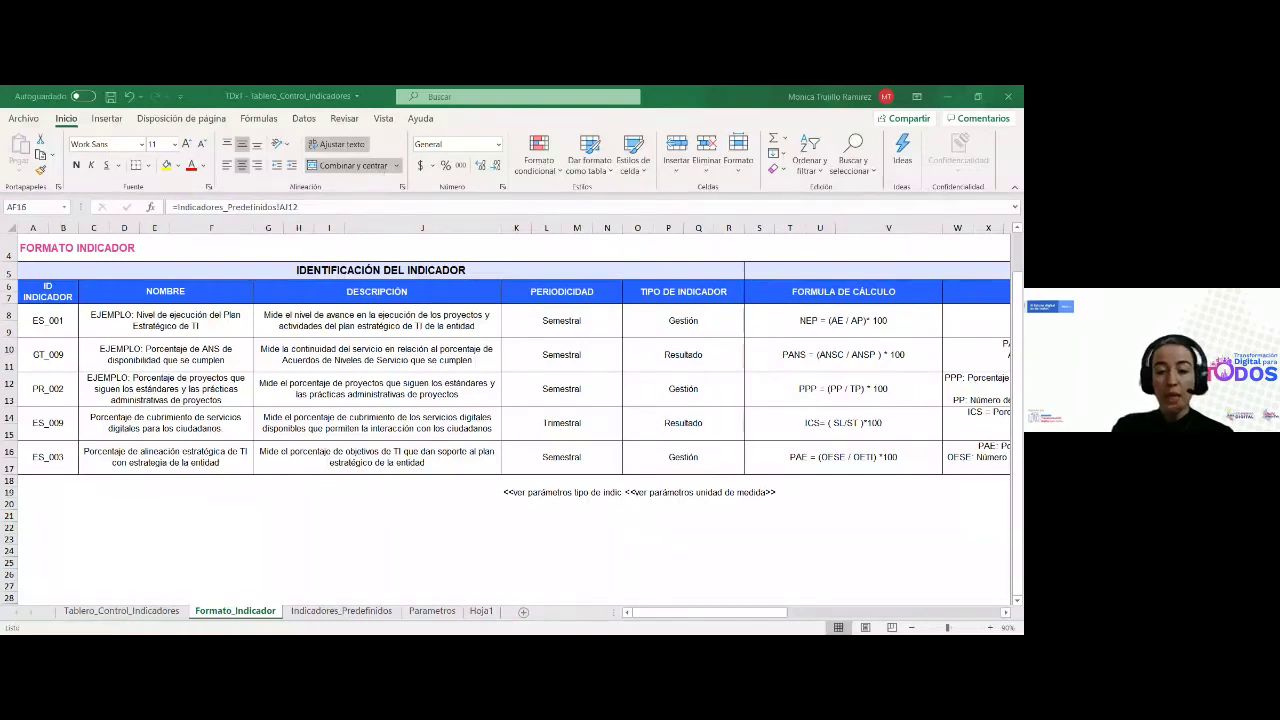
On the Indicadores_Predefinidos sheet, review the indicator names and select the ES_006 code
click(546, 585)
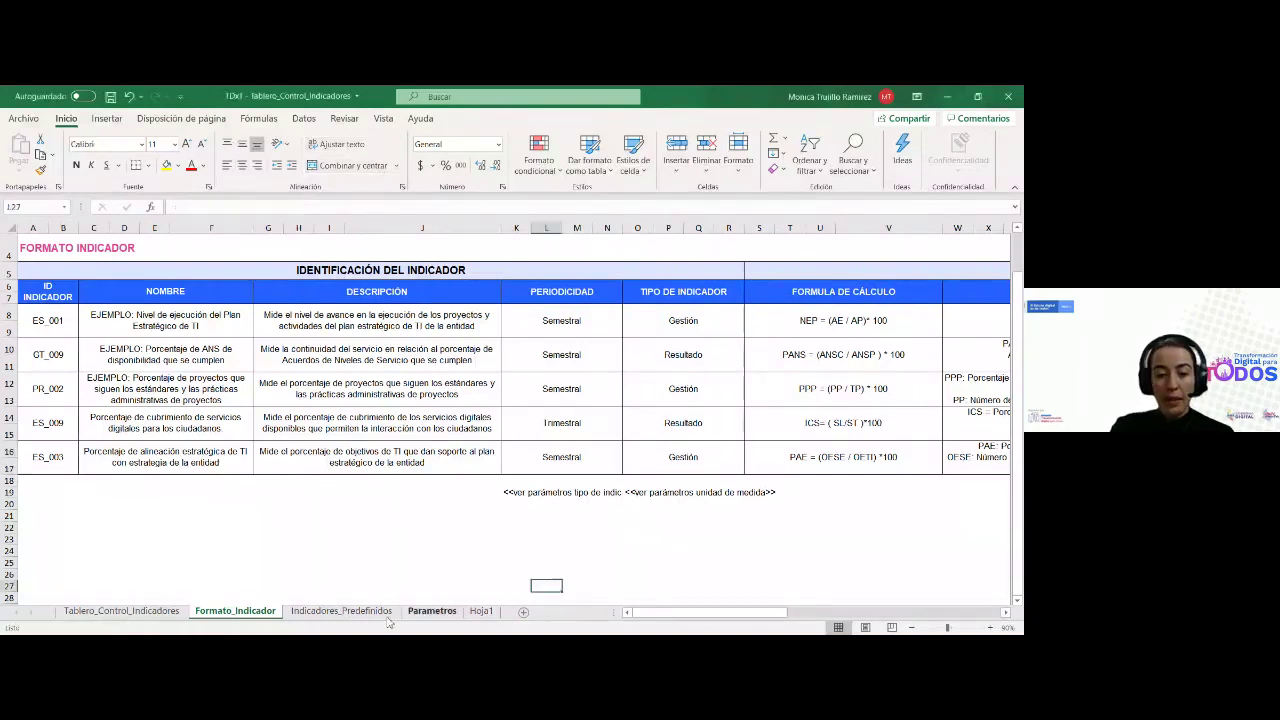
click(363, 611)
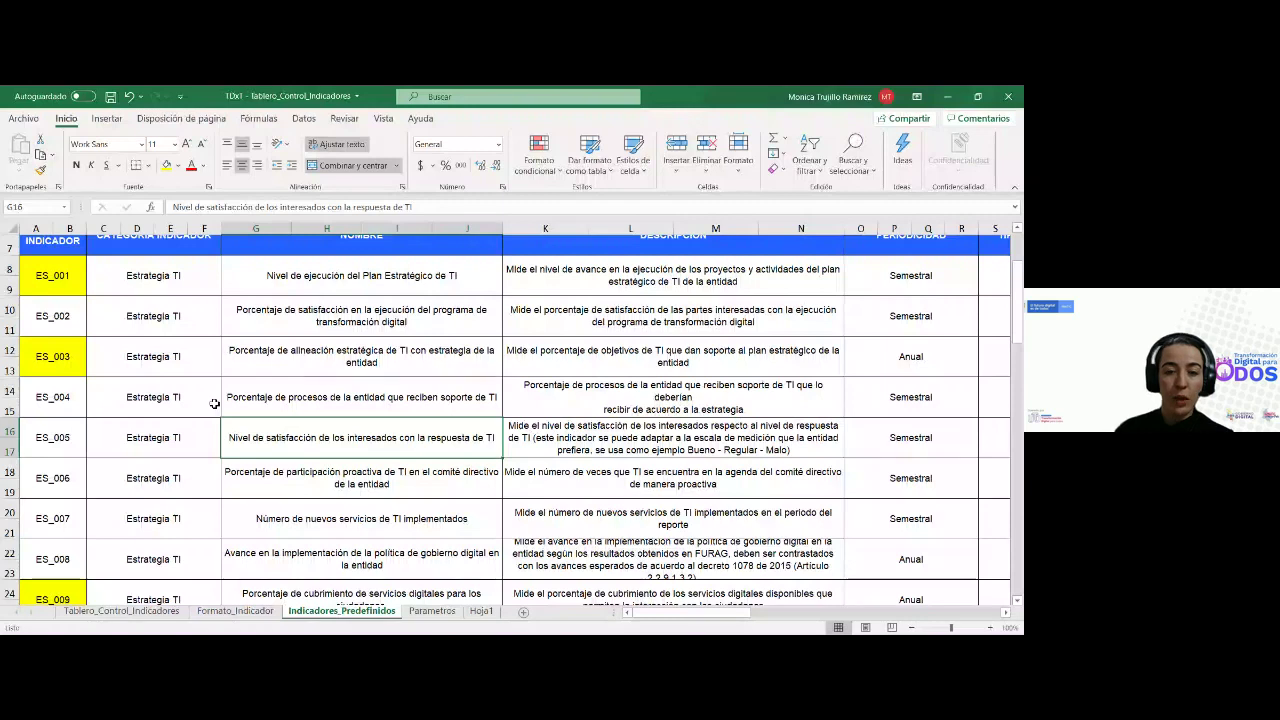
click(252, 349)
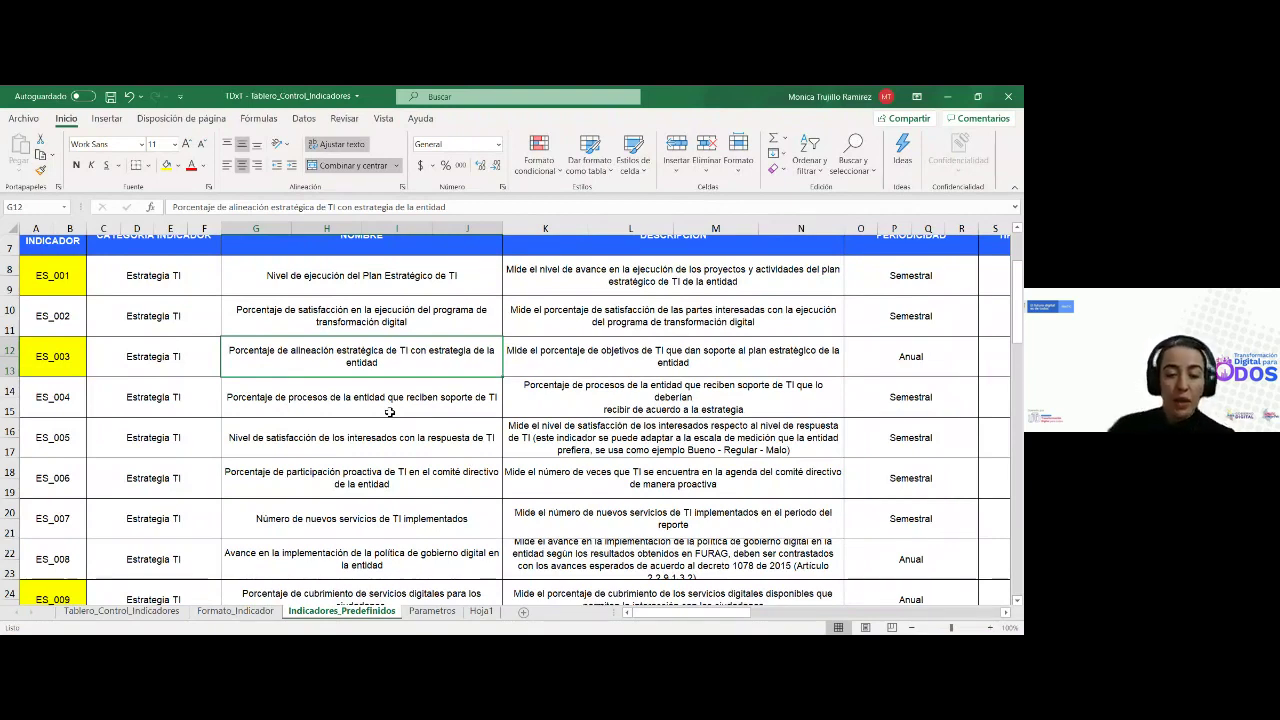
scroll(392, 420, down, 1)
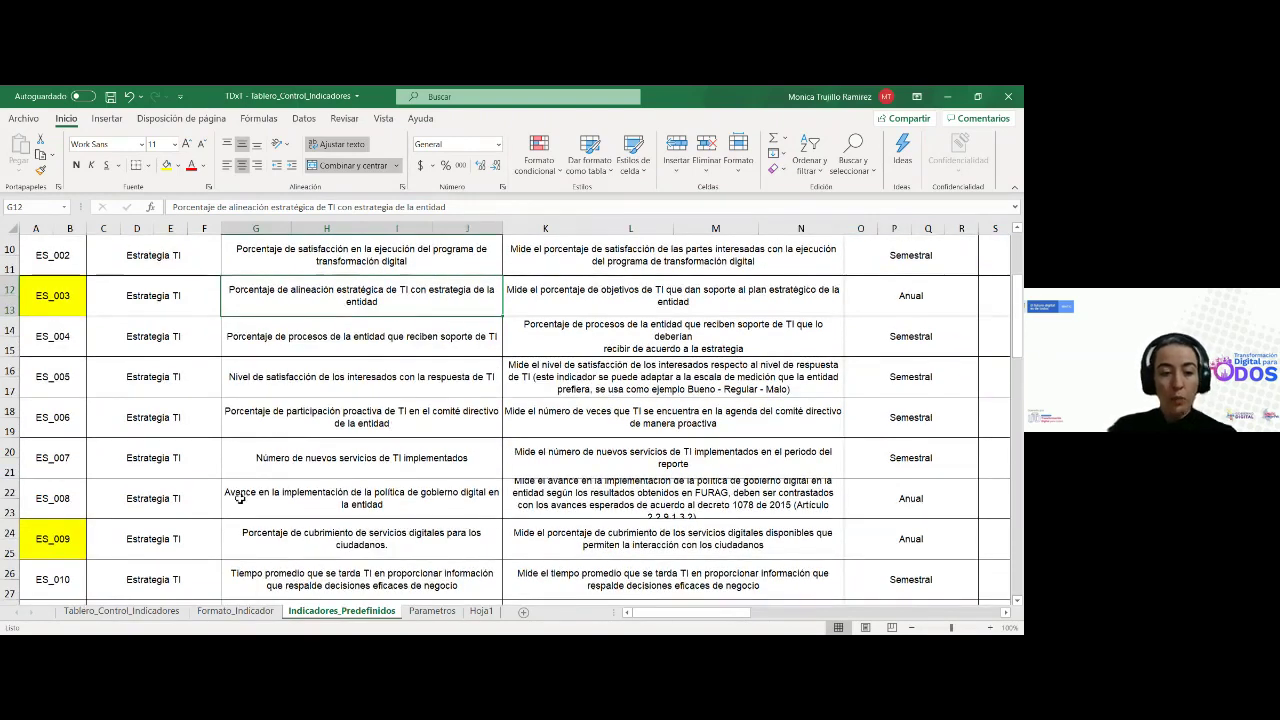
scroll(261, 503, down, 1)
scroll(271, 451, up, 1)
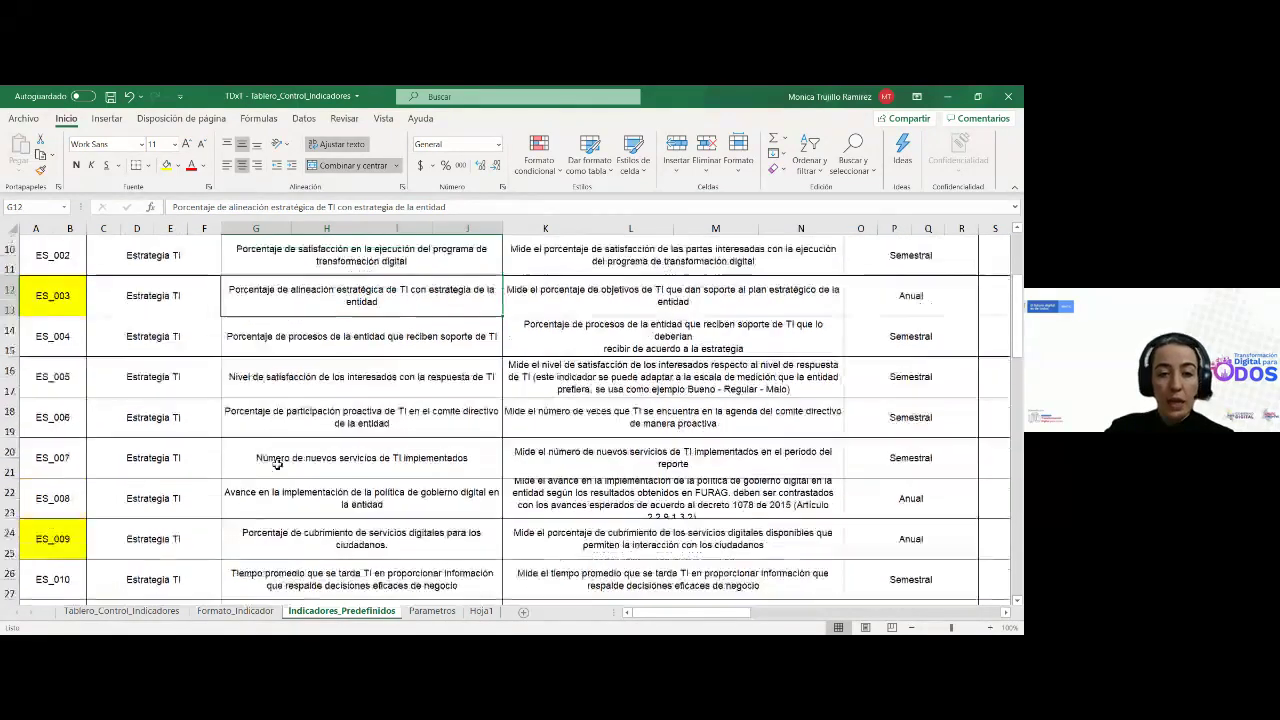
click(316, 358)
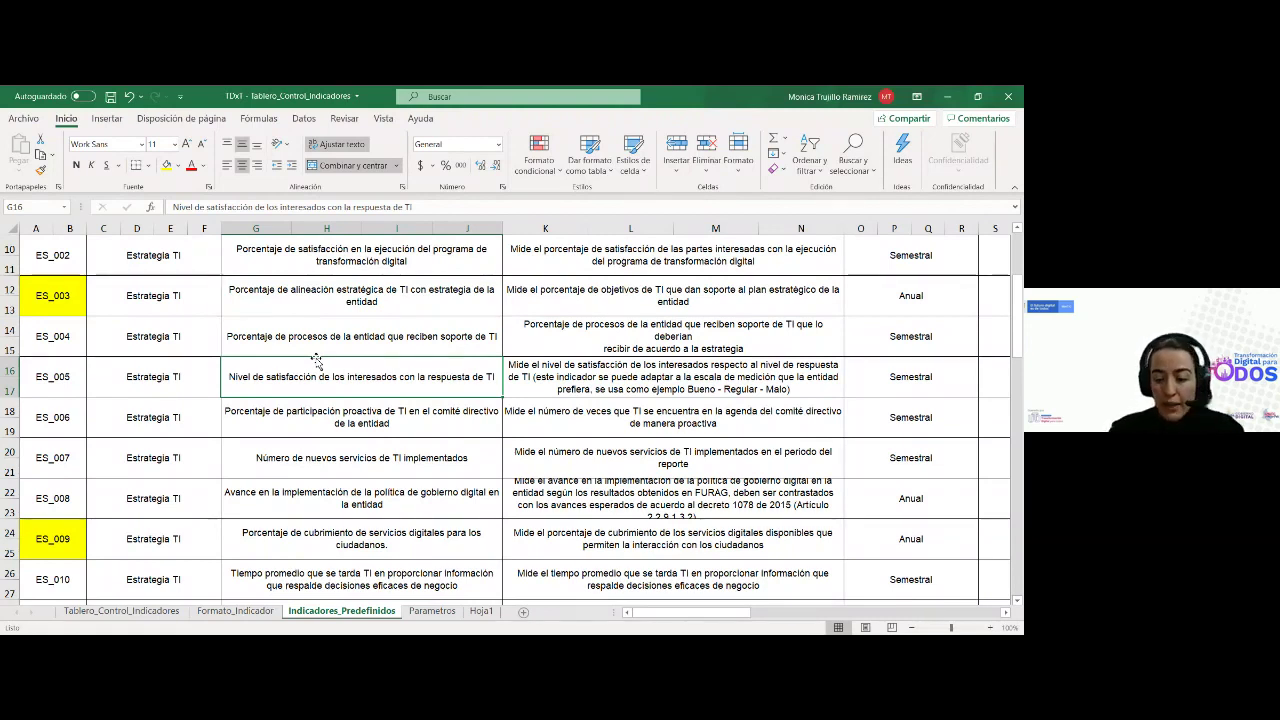
key(Down)
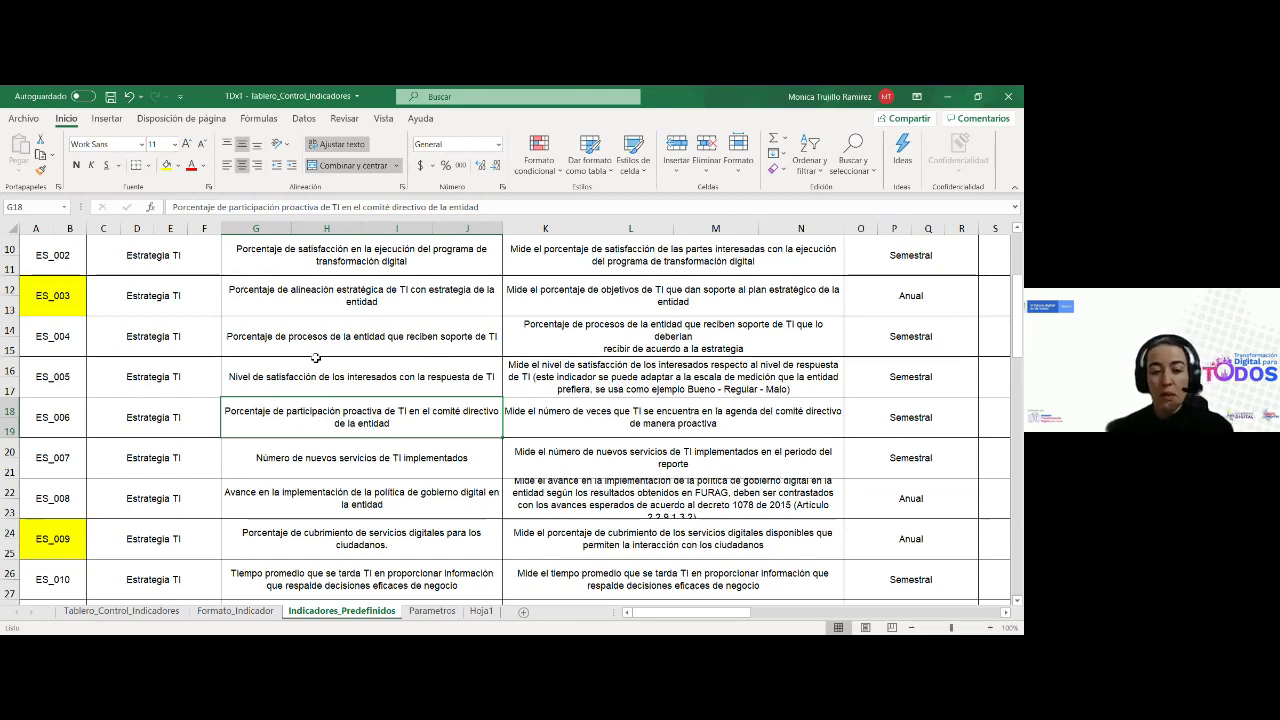
key(Left)
key(Left)
key(Left)
key(Left)
key(Left)
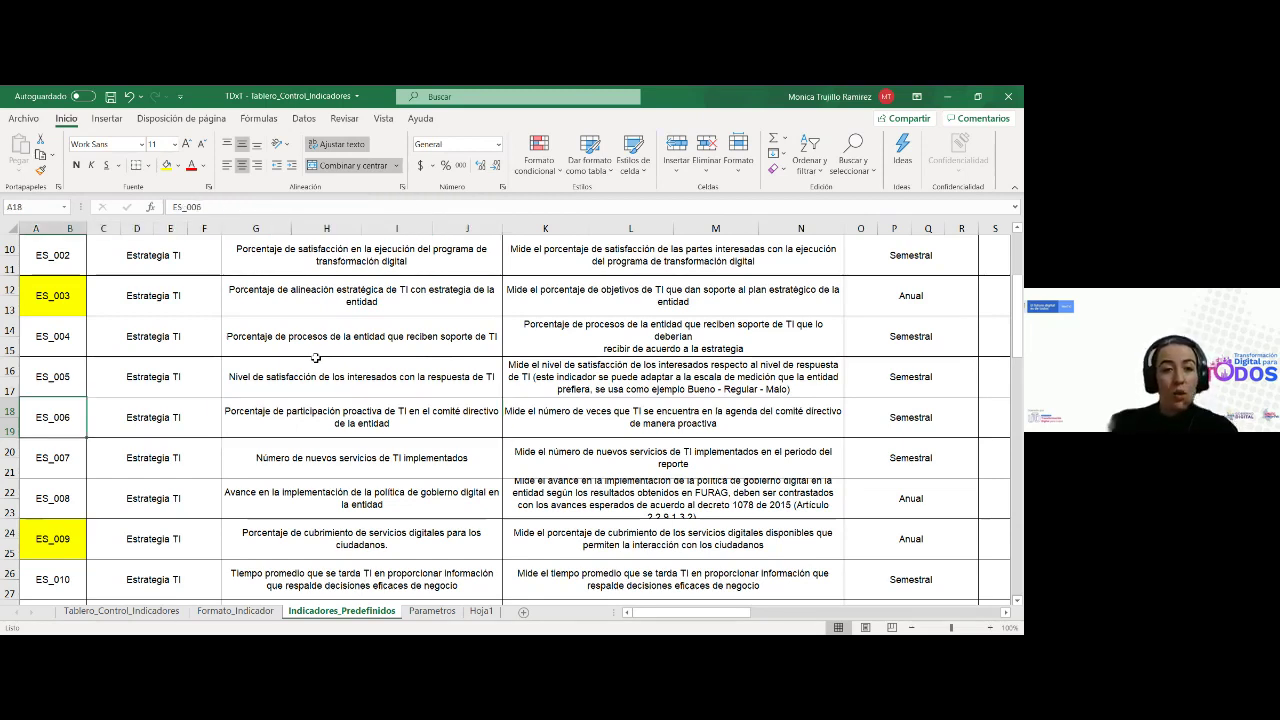
Fill the ES_006 cell orange, replacing an initial yellow fill
click(166, 165)
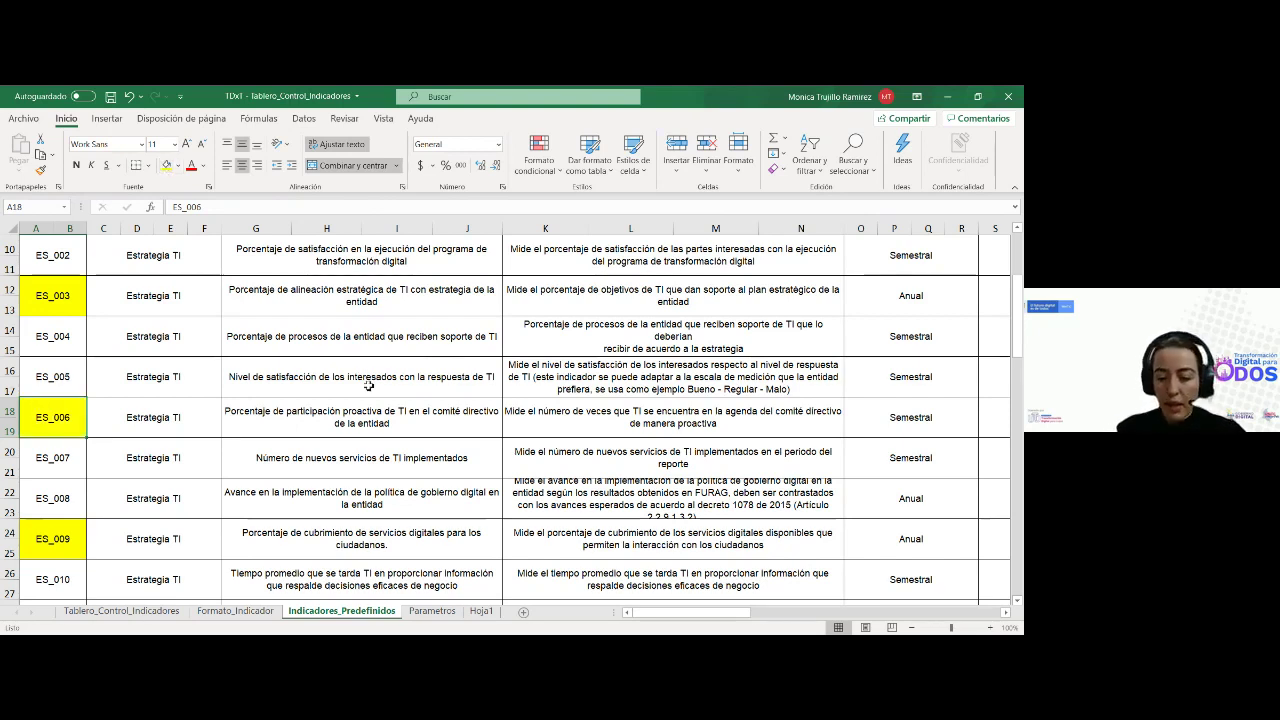
click(179, 166)
click(186, 290)
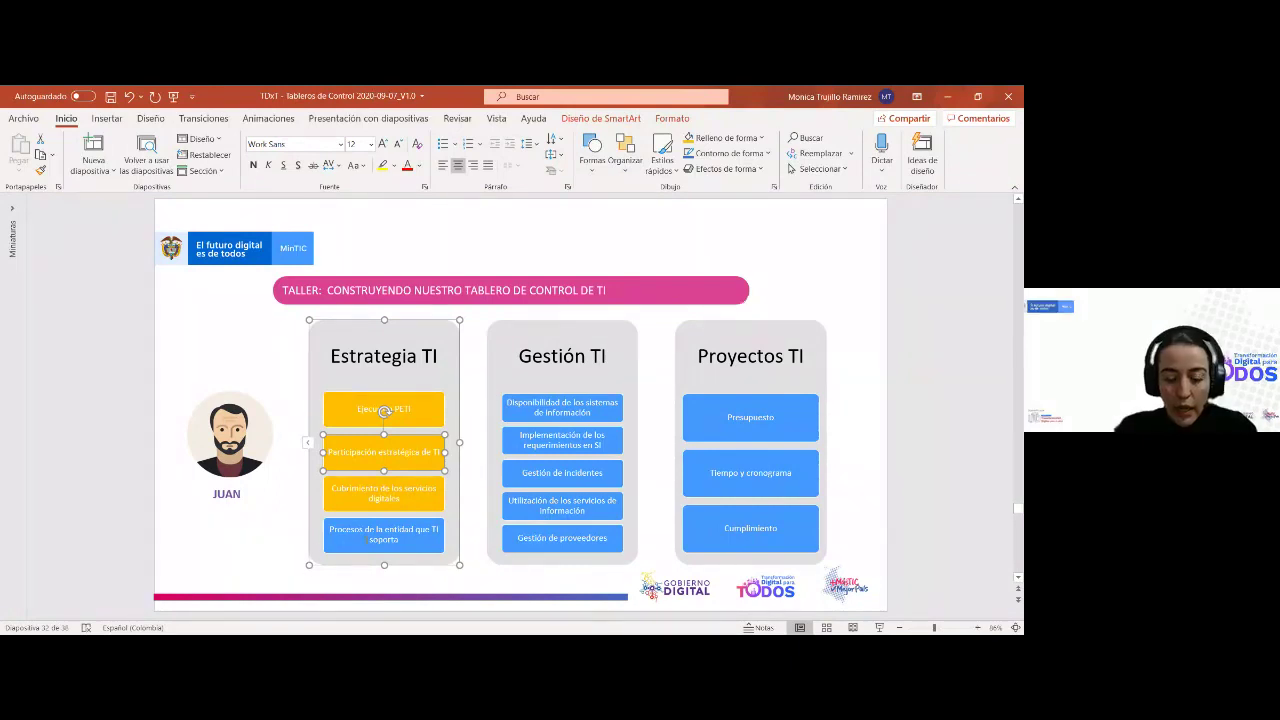
click(505, 368)
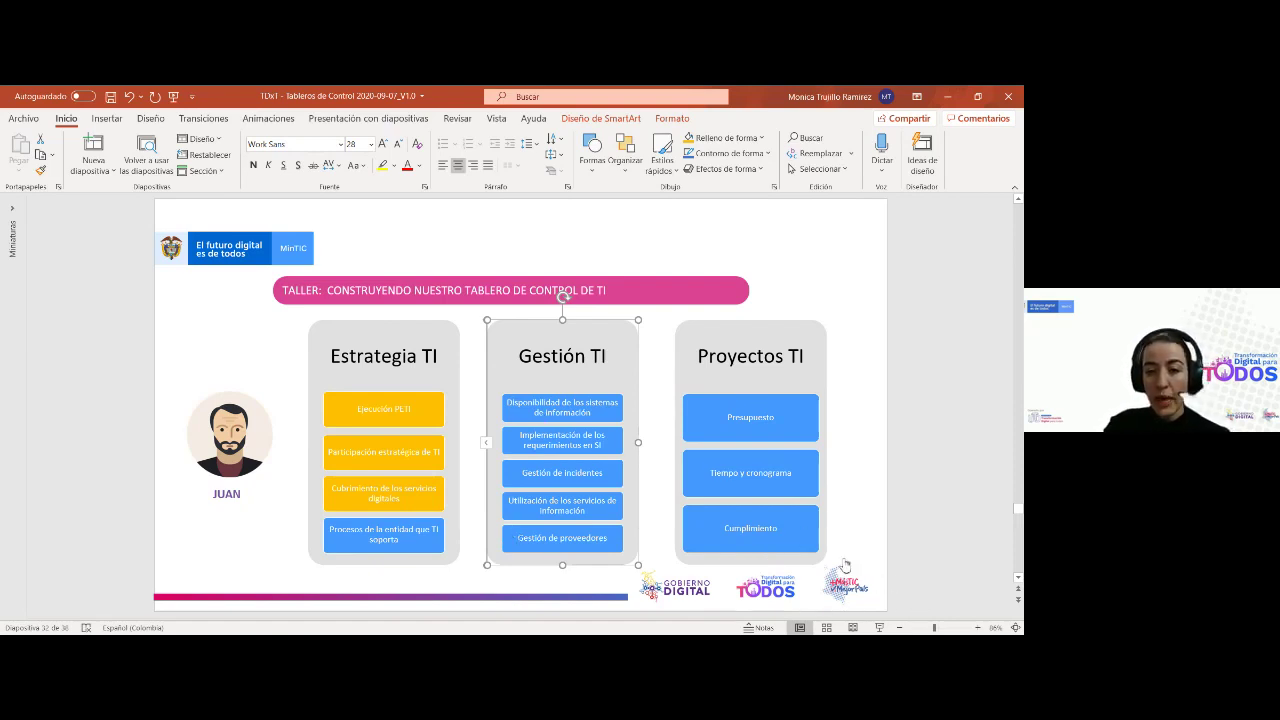
click(595, 405)
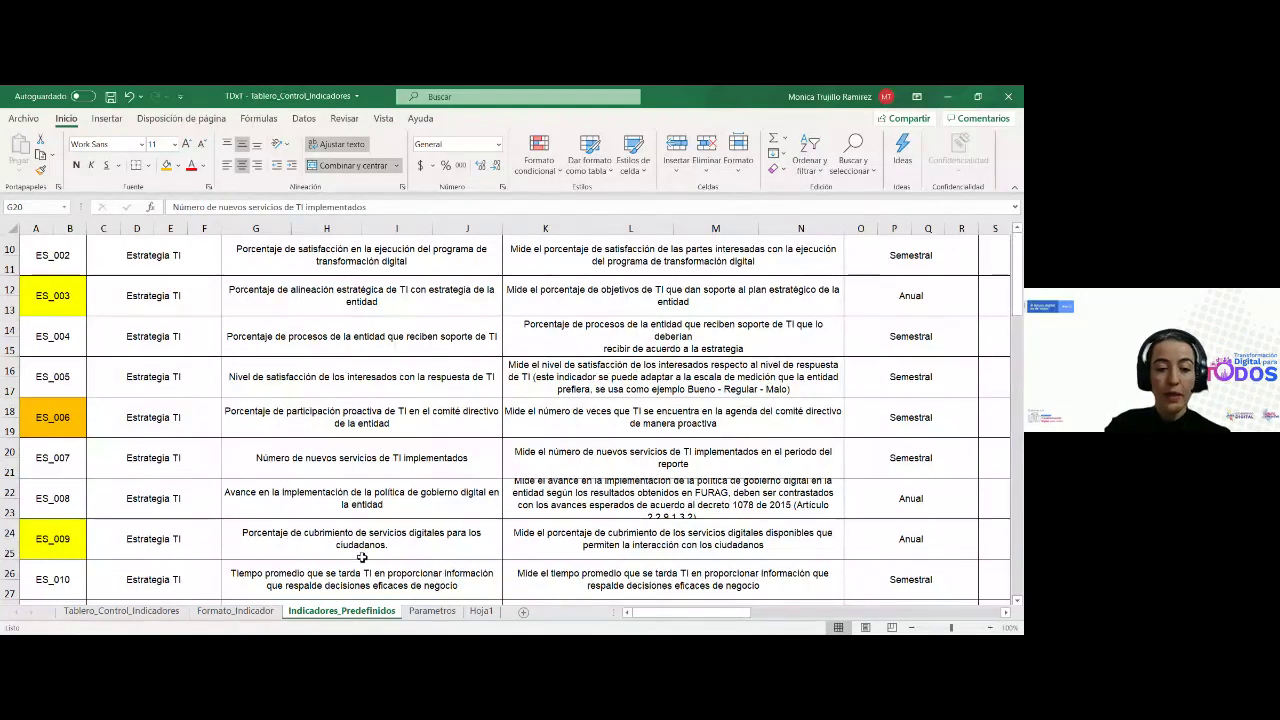
Review the ES_006 entry on Indicadores_Predefinidos and save the Tablero_Control_Indicadores workbook
key(Down)
key(Down)
key(Down)
key(Down)
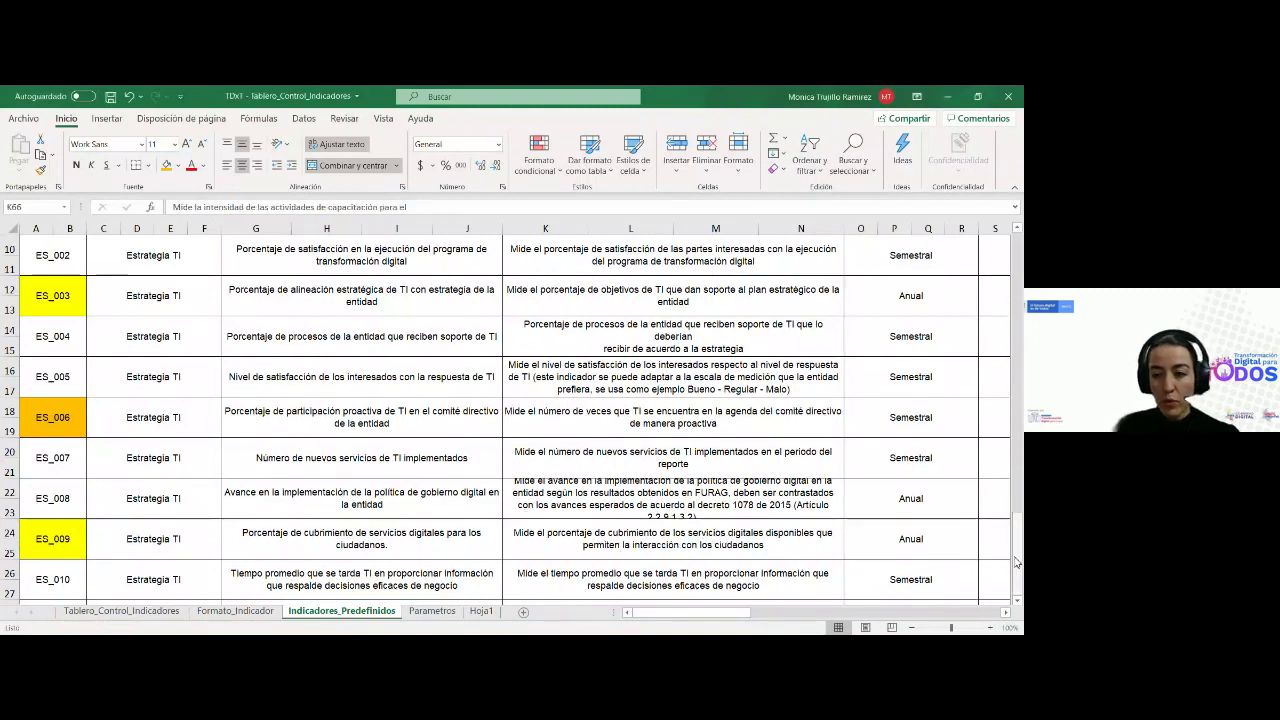
click(700, 578)
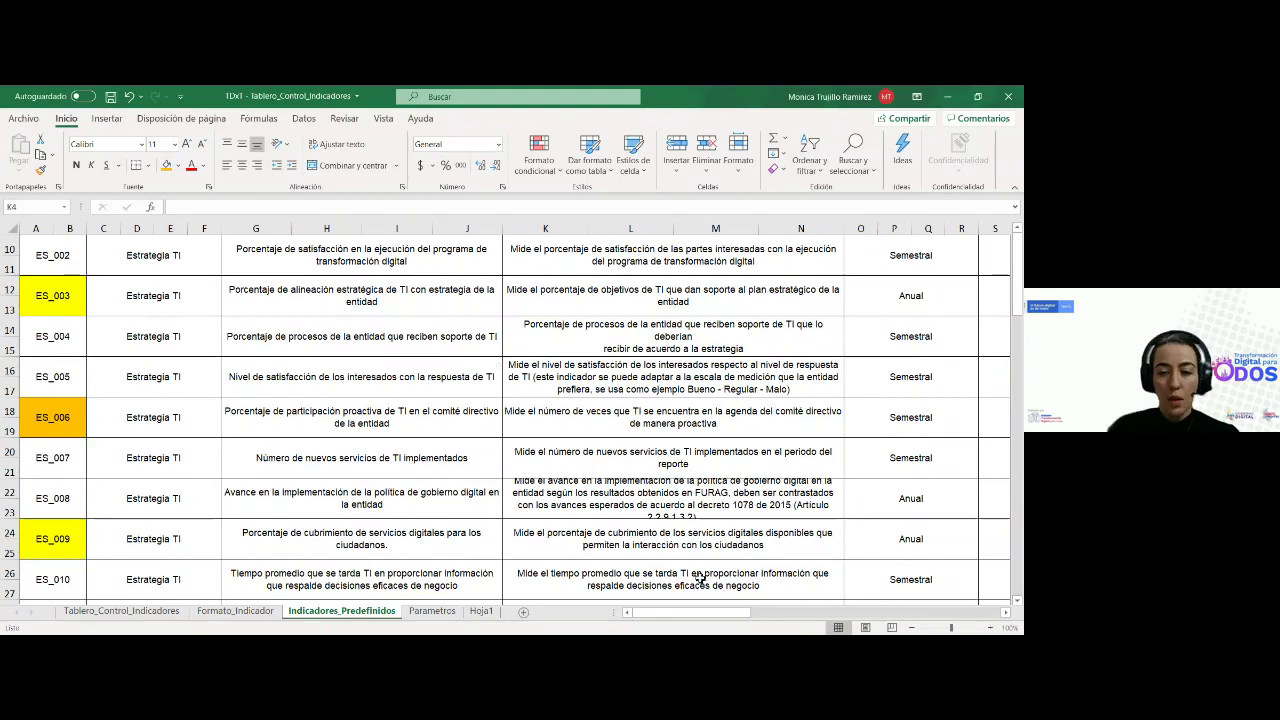
click(428, 555)
click(160, 498)
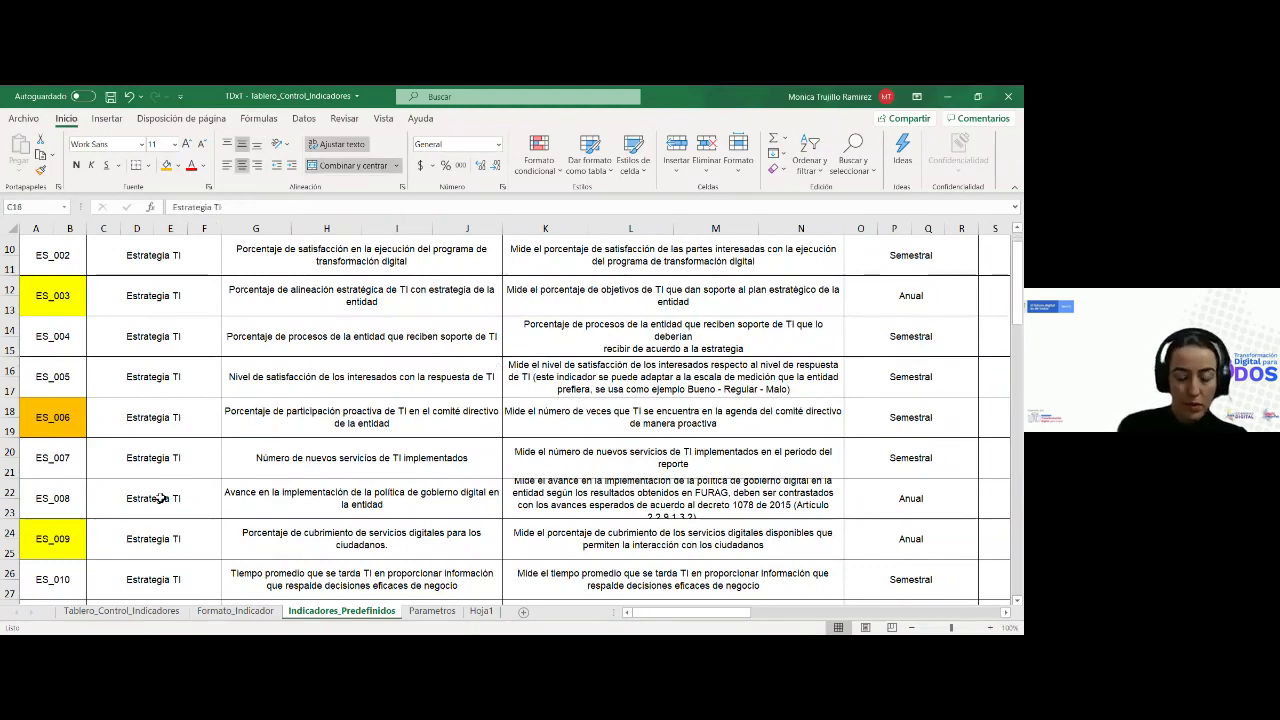
key(Down)
key(Right)
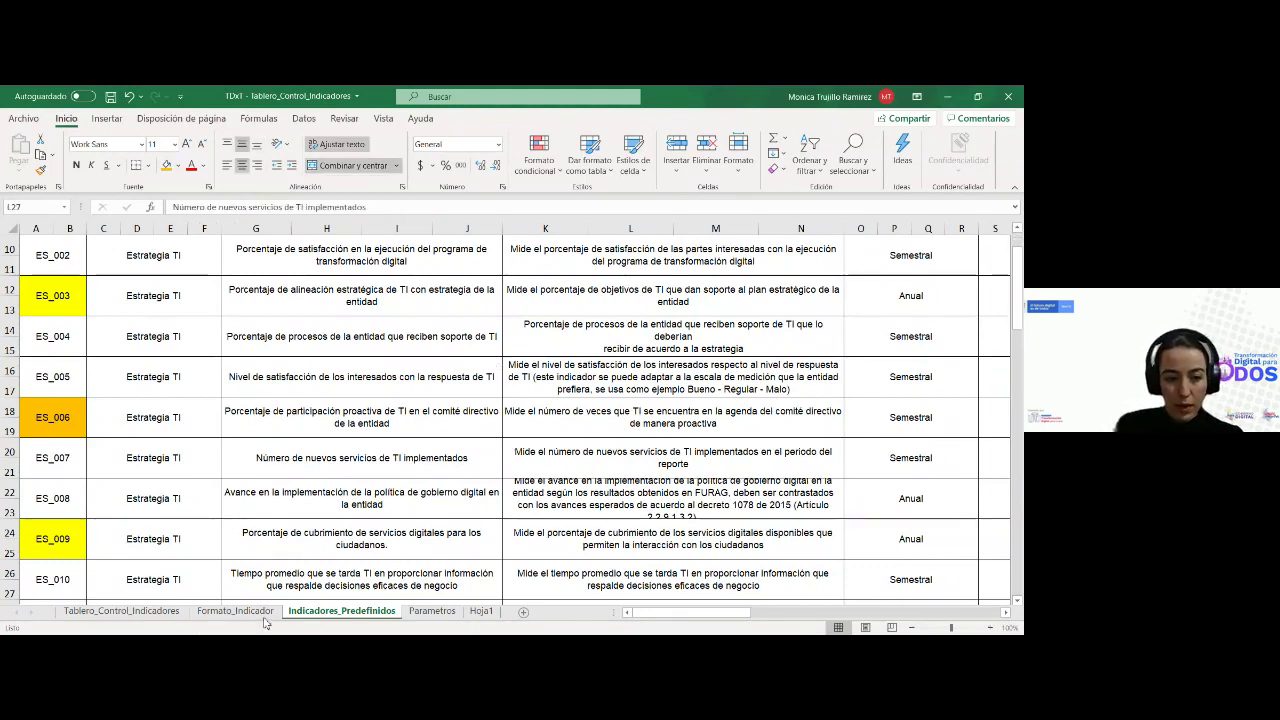
key(Right)
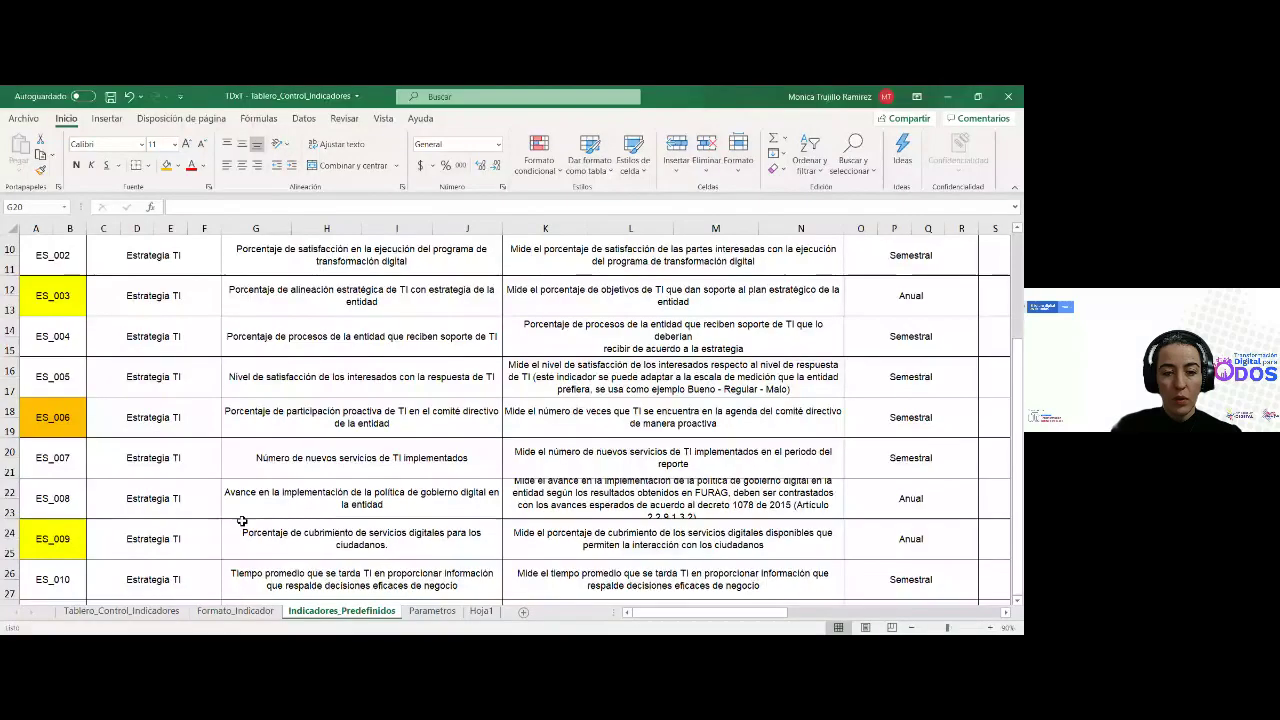
click(110, 96)
click(361, 336)
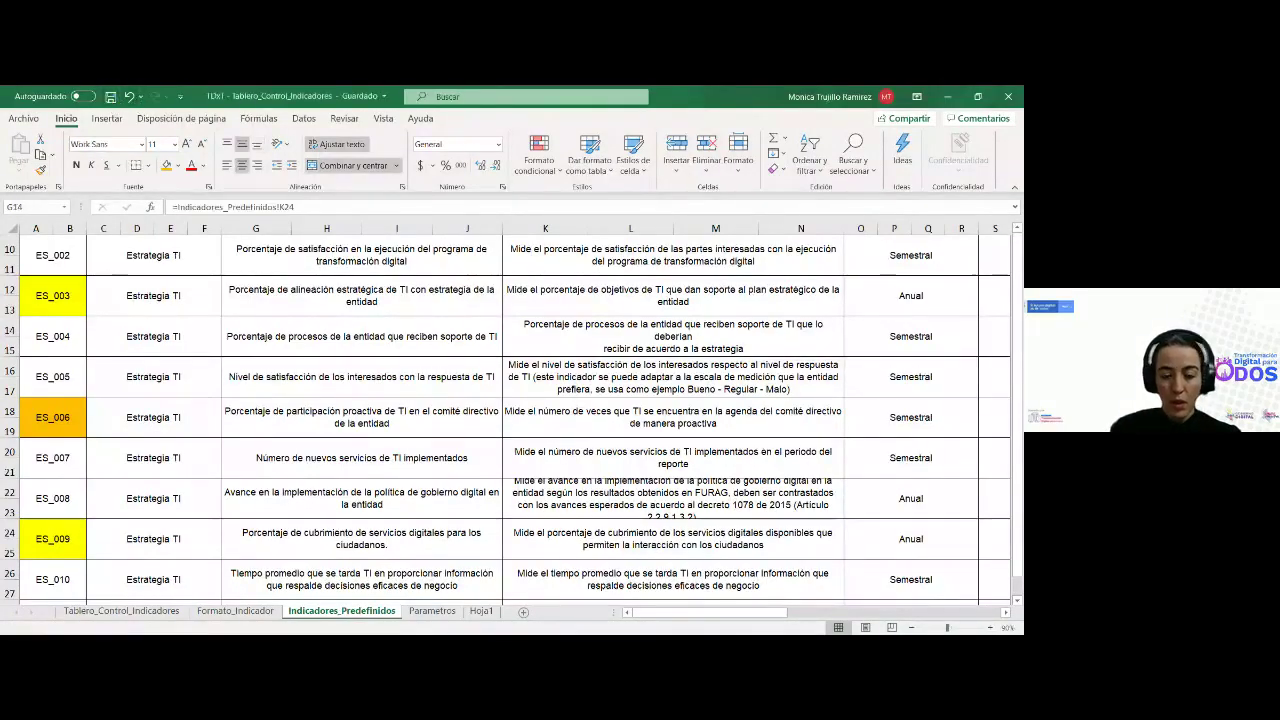
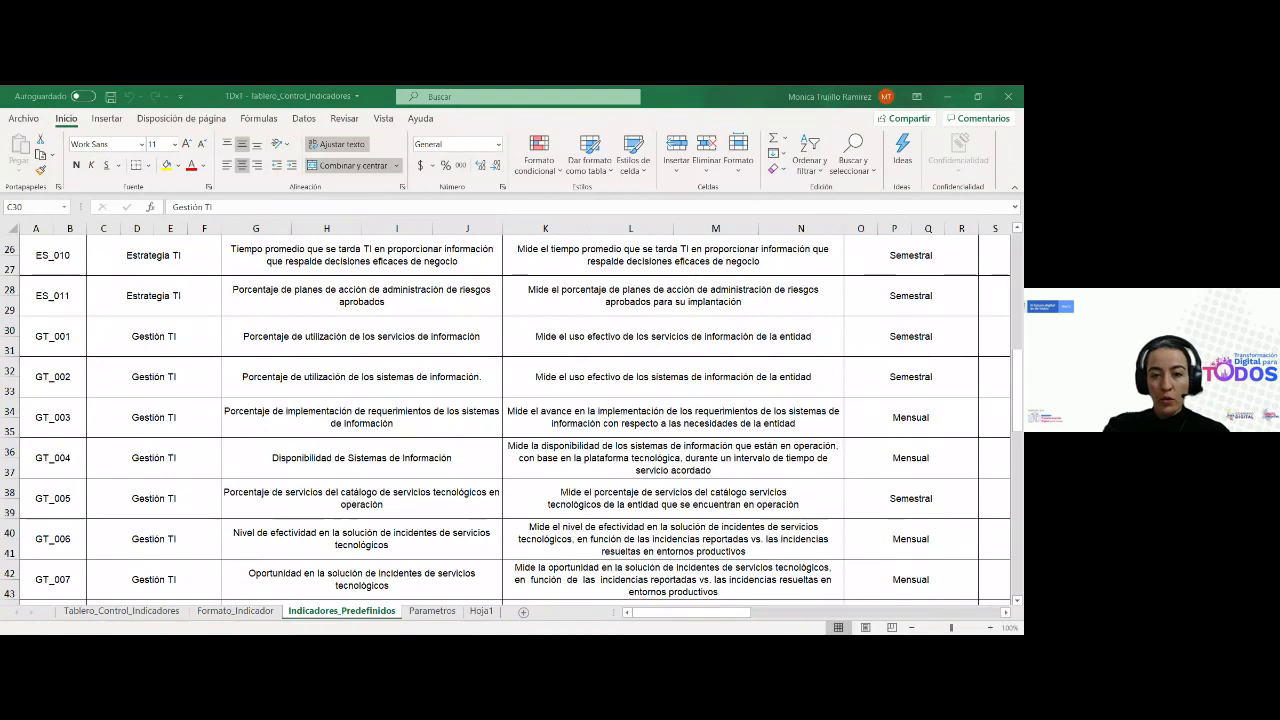
Give the GT_004 indicator code cell A36 a gold fill
click(110, 340)
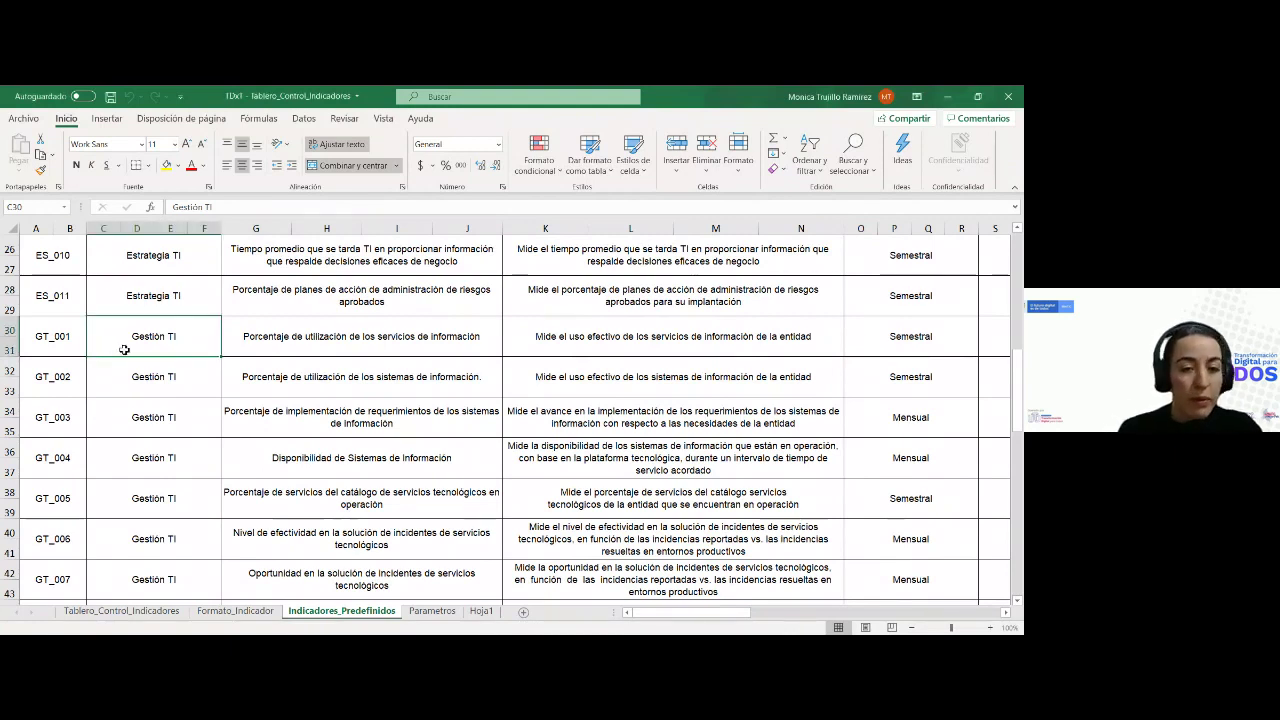
key(Right)
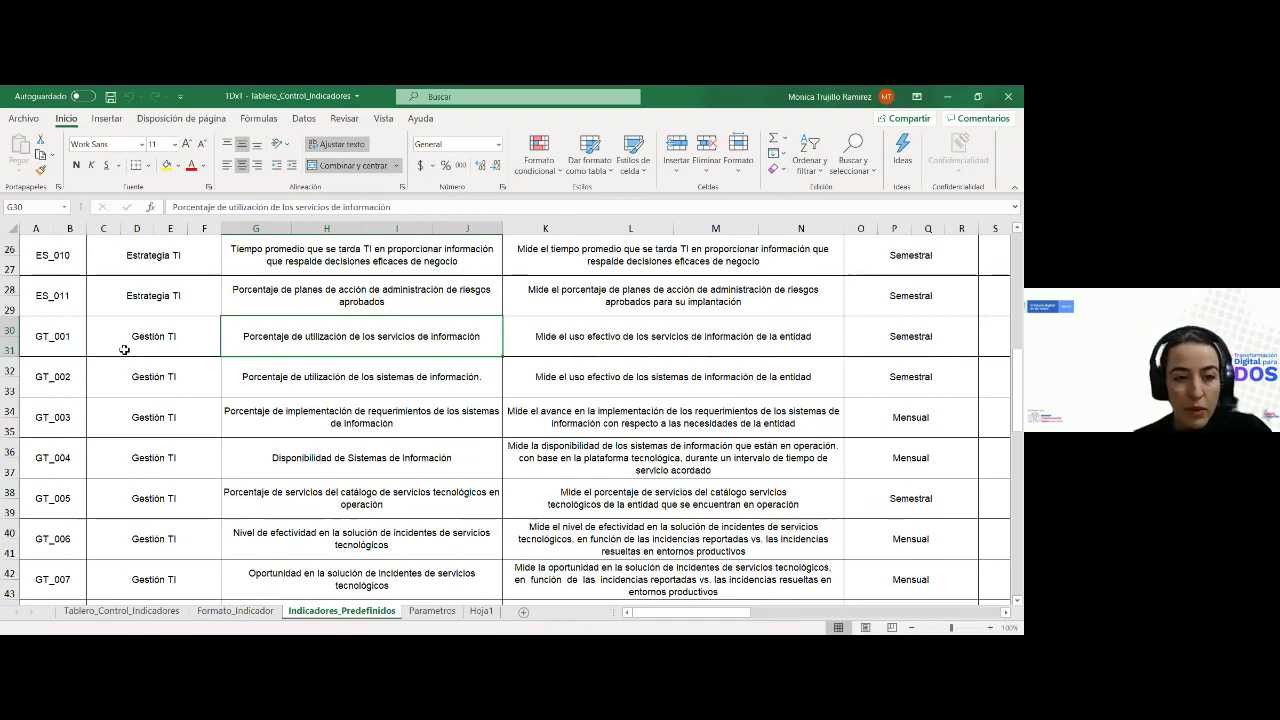
click(75, 456)
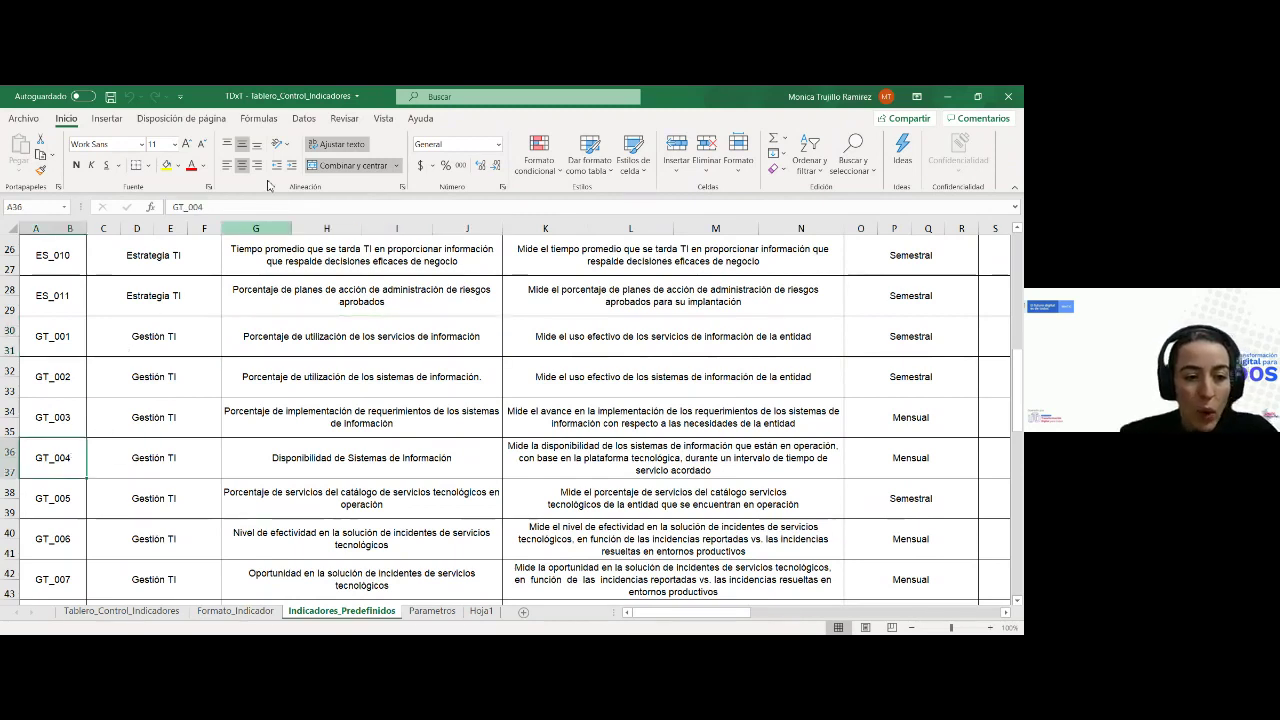
click(177, 165)
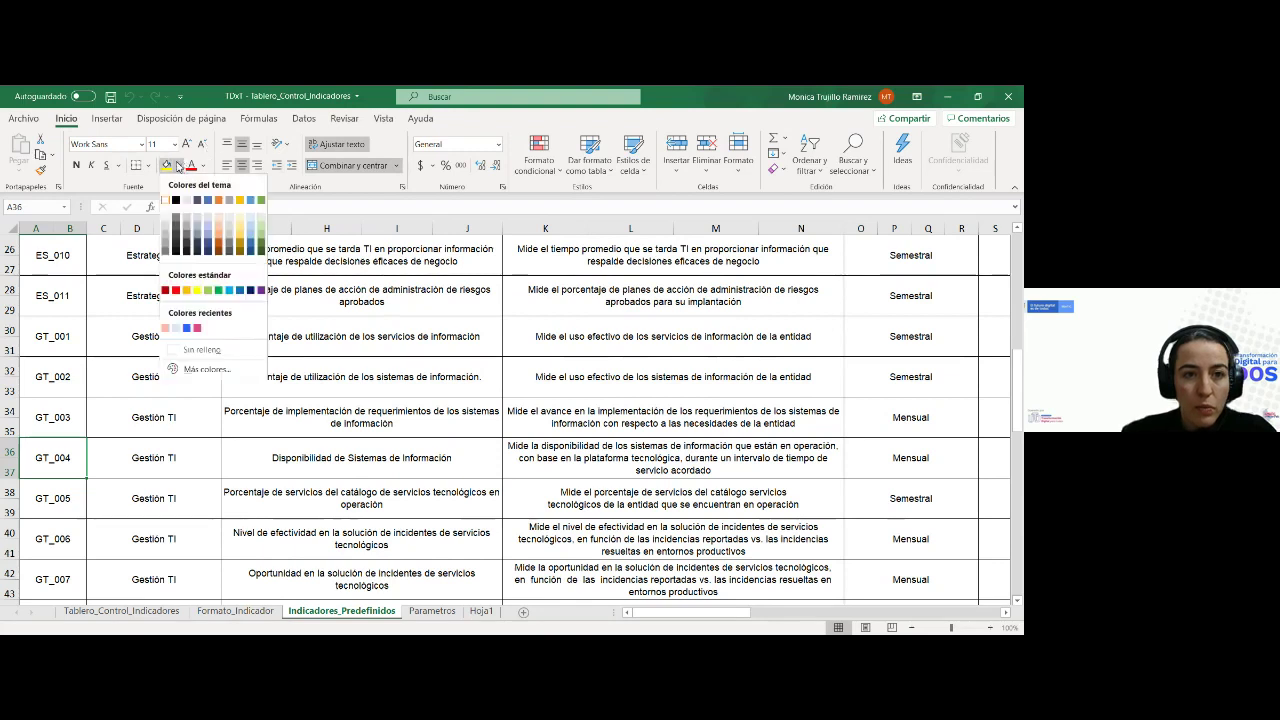
click(240, 201)
Review GT_004's name and description and the ANS availability indicator, then close the workbook window
click(293, 453)
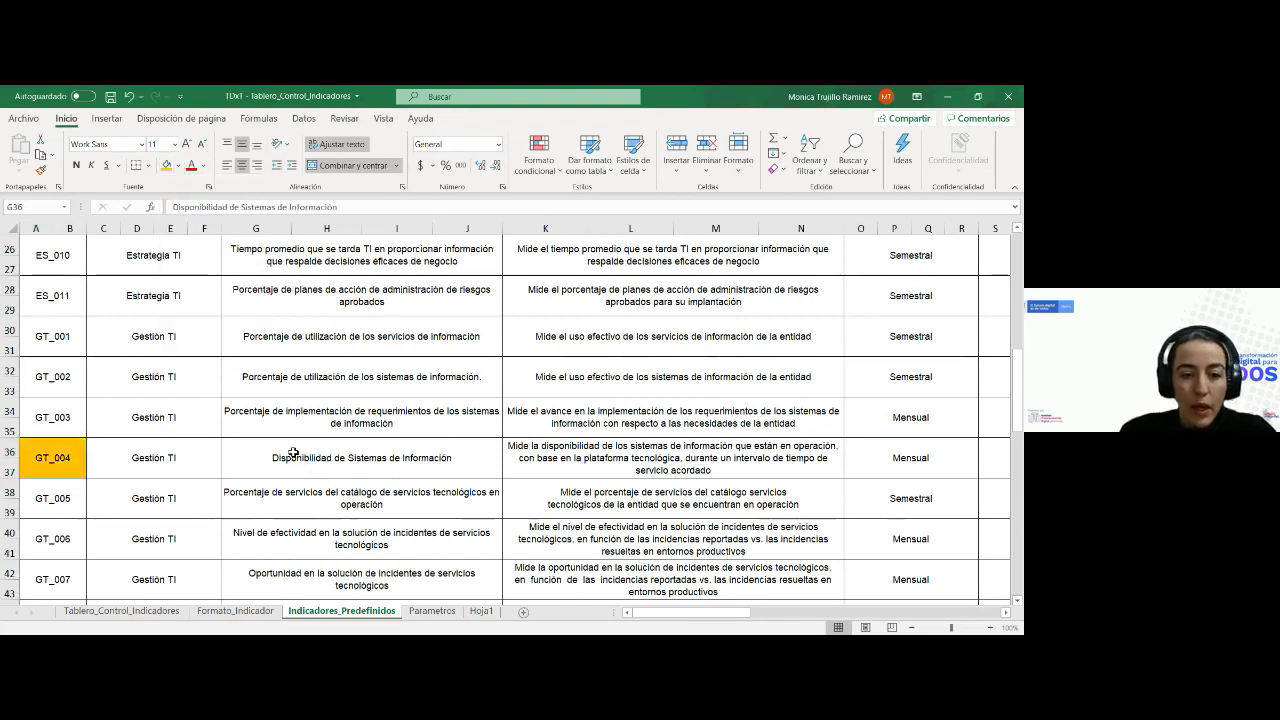
click(122, 474)
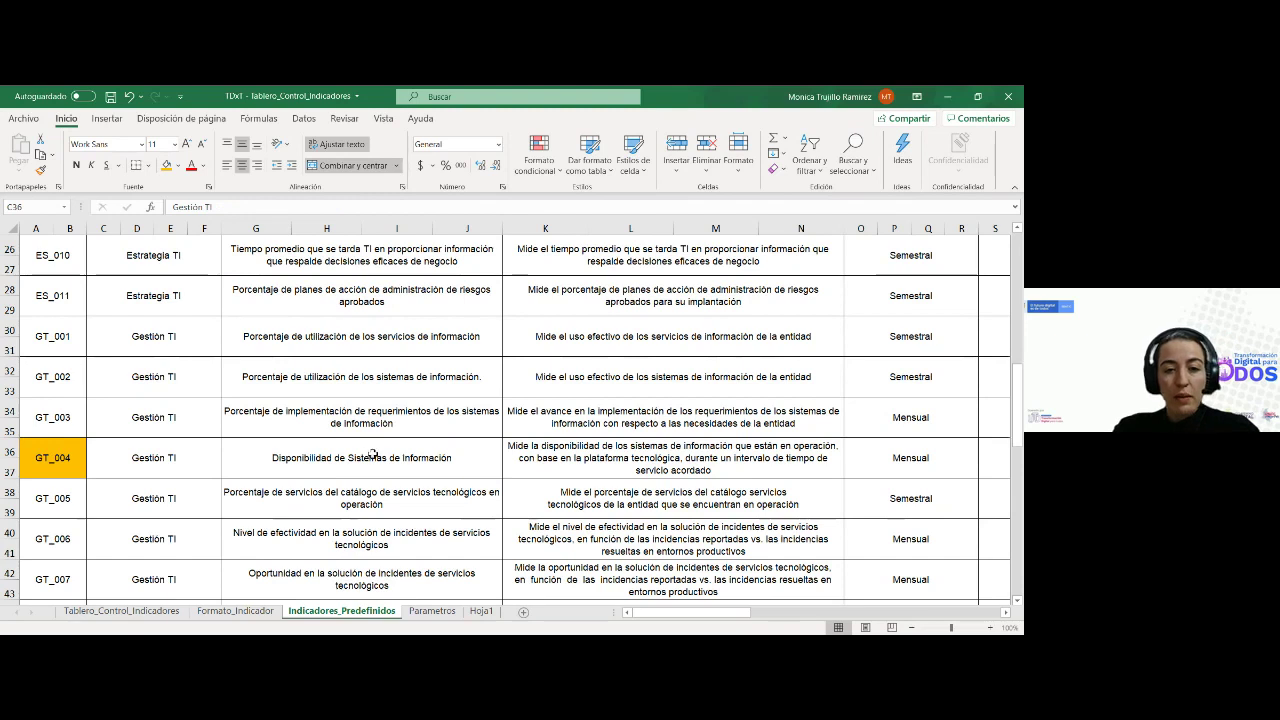
click(570, 482)
drag(665, 612, 681, 612)
click(240, 460)
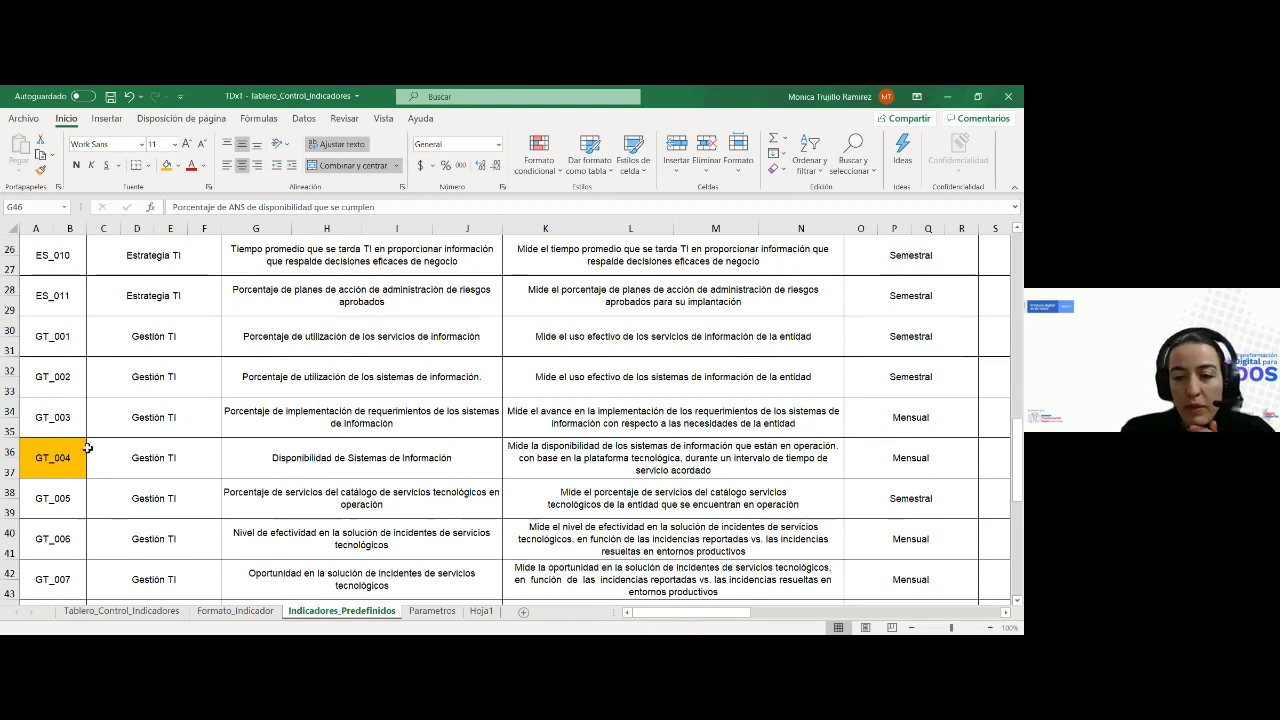
drag(656, 613, 690, 626)
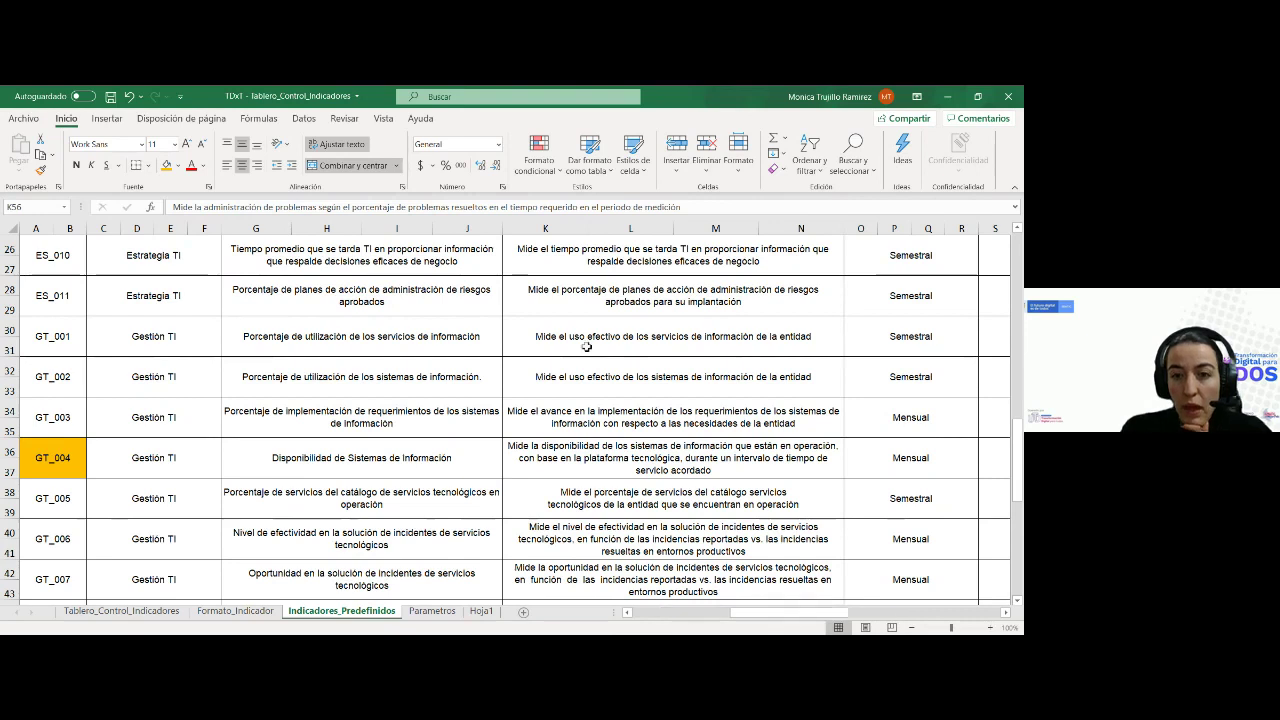
click(1008, 96)
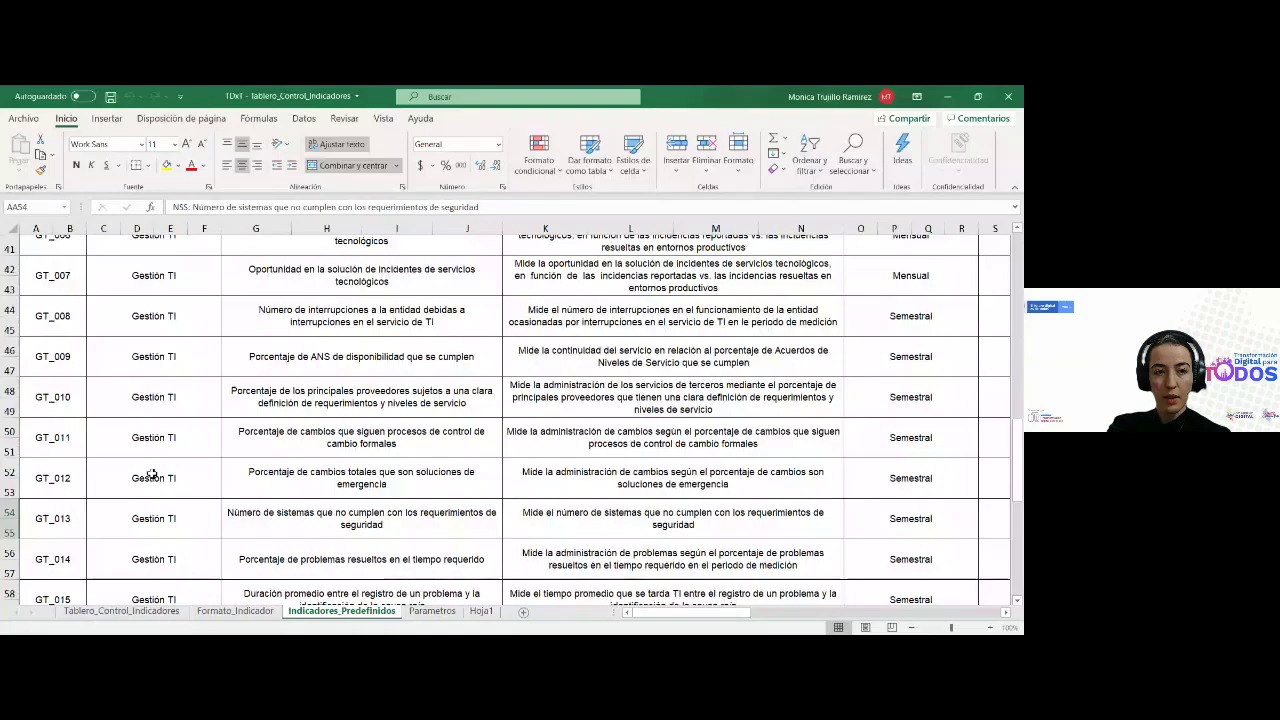
scroll(281, 347, up, 5)
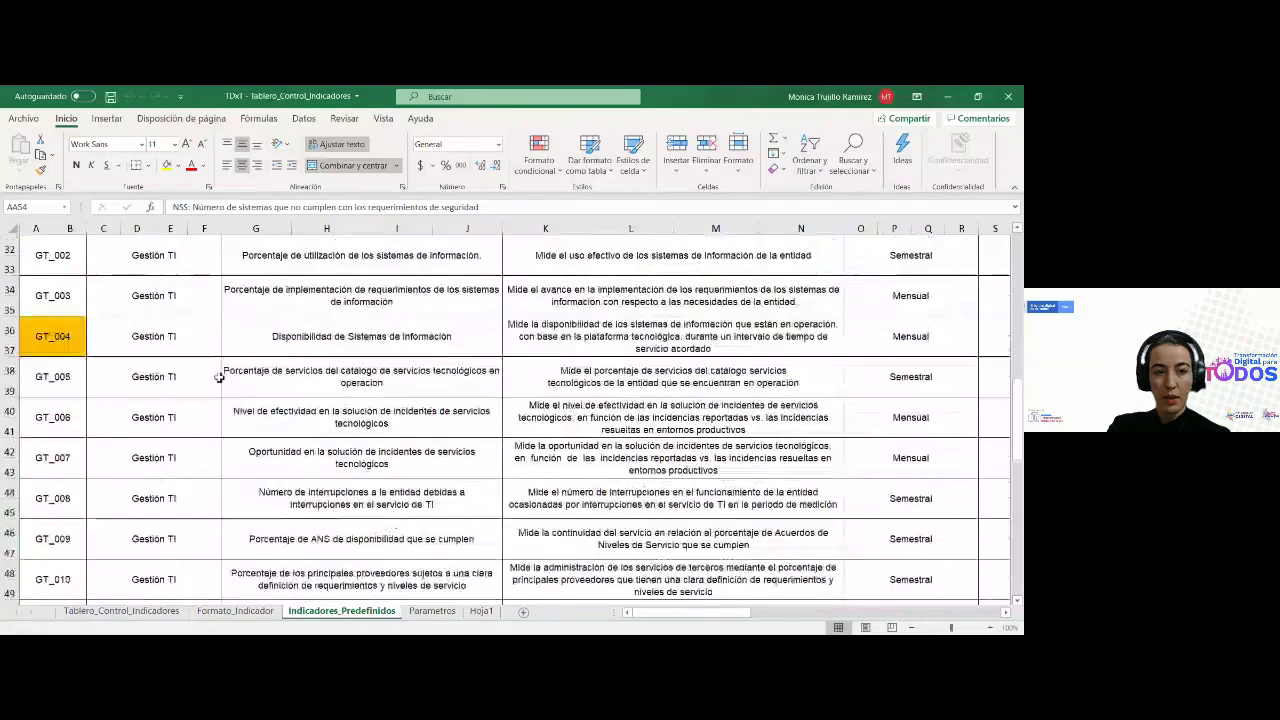
Review GT_004's Mensual frequency, Resultado type, DSI formula, variables, Porcentaje unit and data source
key(Right)
key(Right)
key(Right)
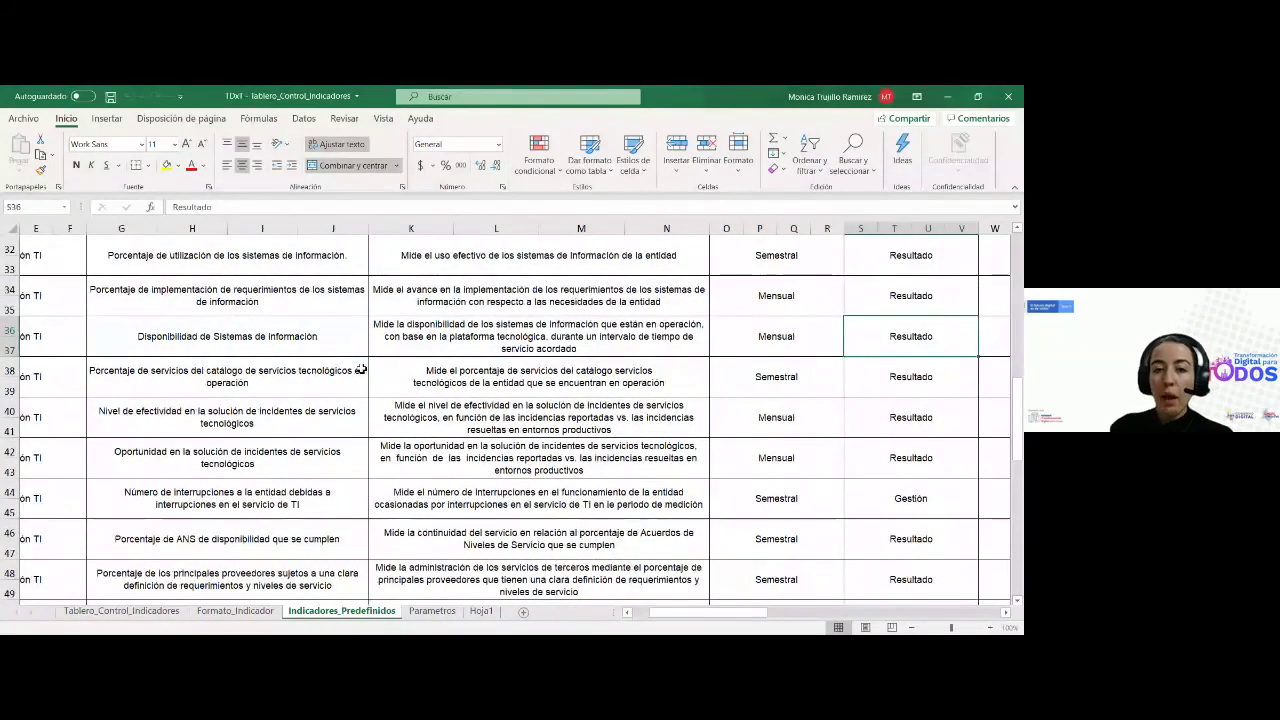
key(Left)
key(Left)
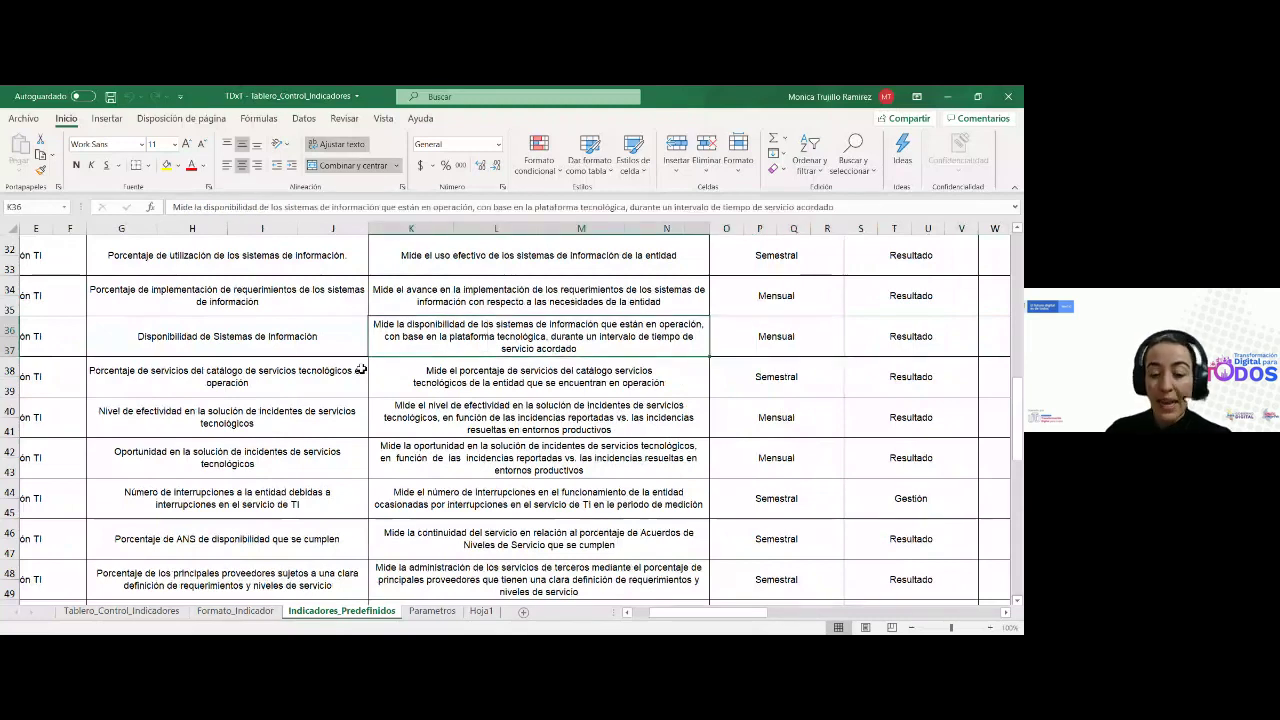
key(Left)
key(Right)
key(Right)
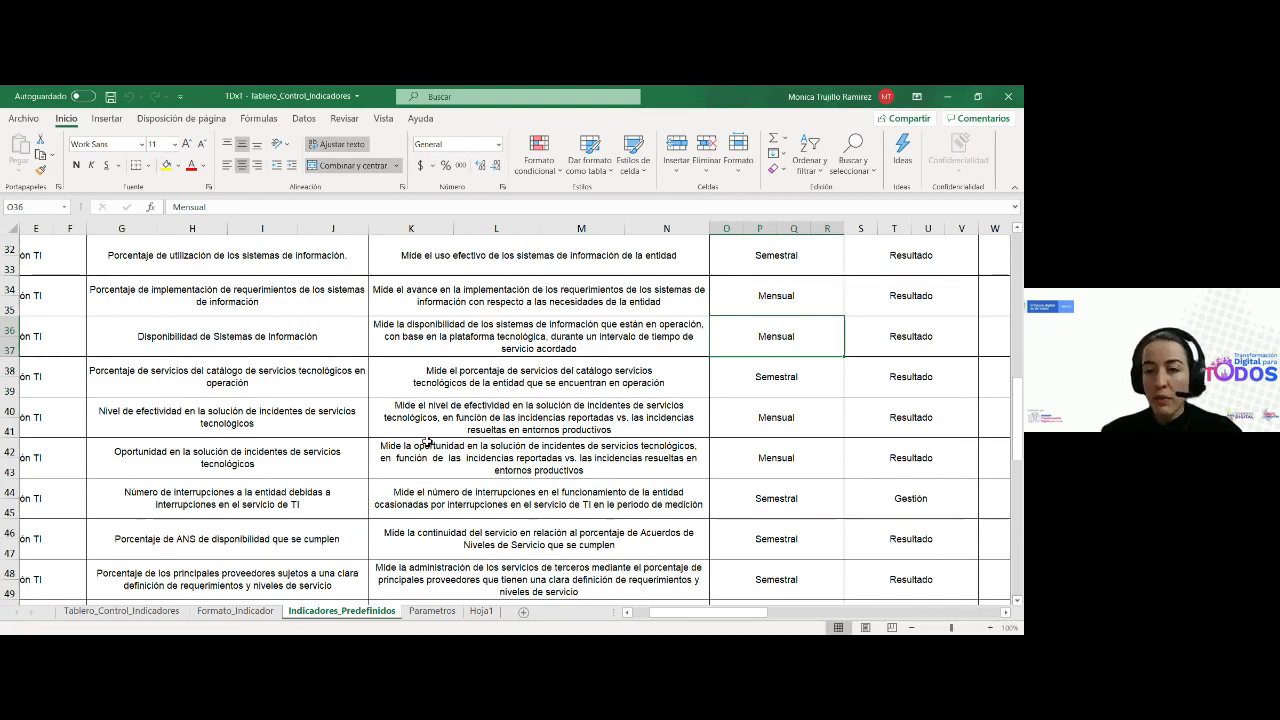
key(Right)
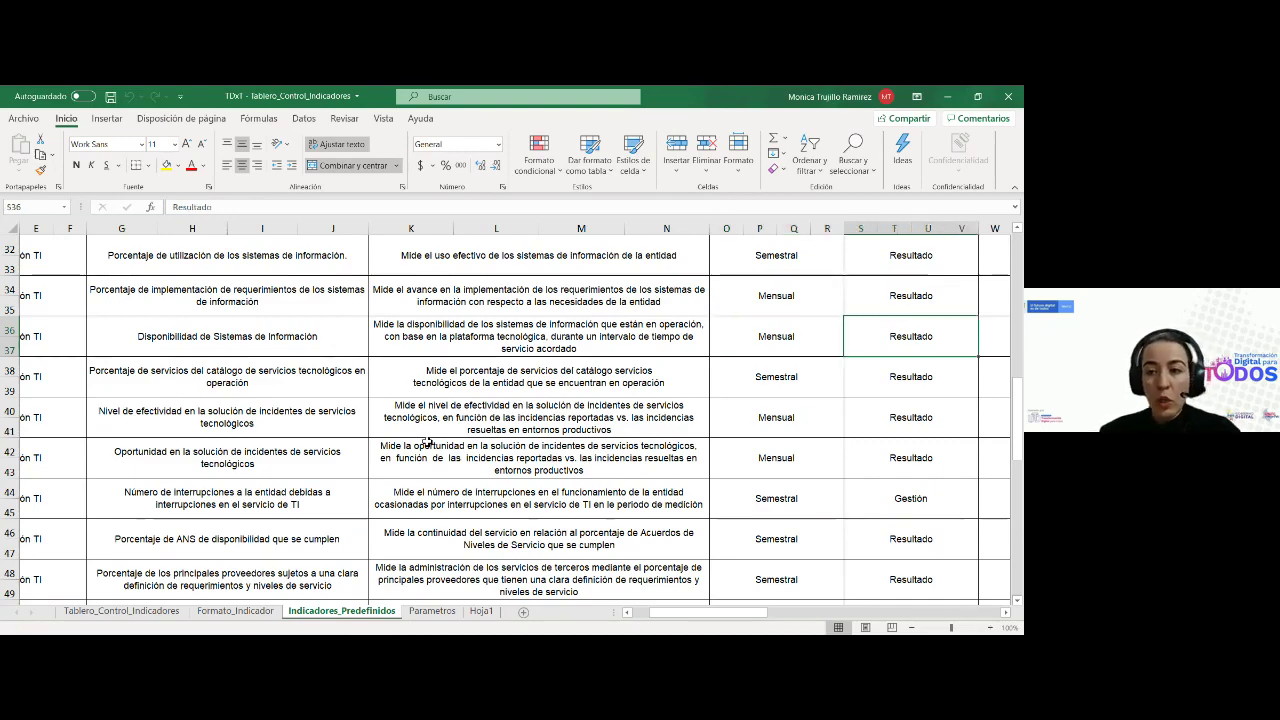
key(Right)
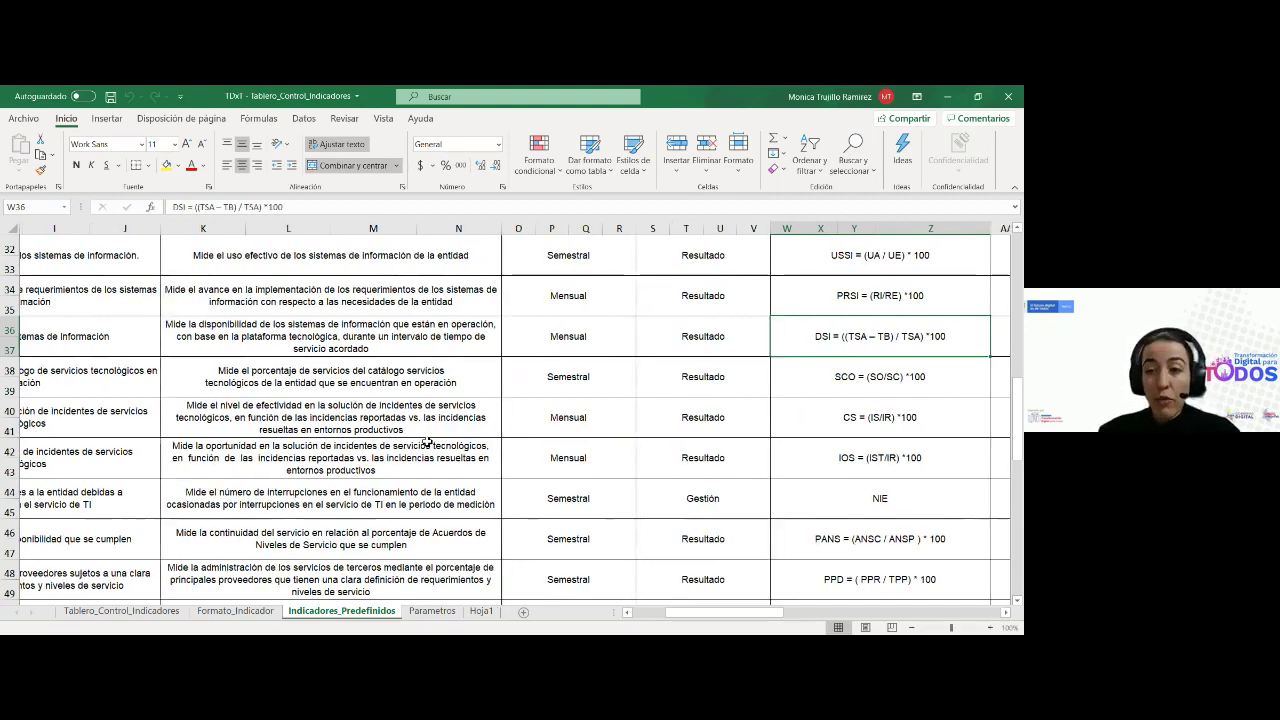
key(Right)
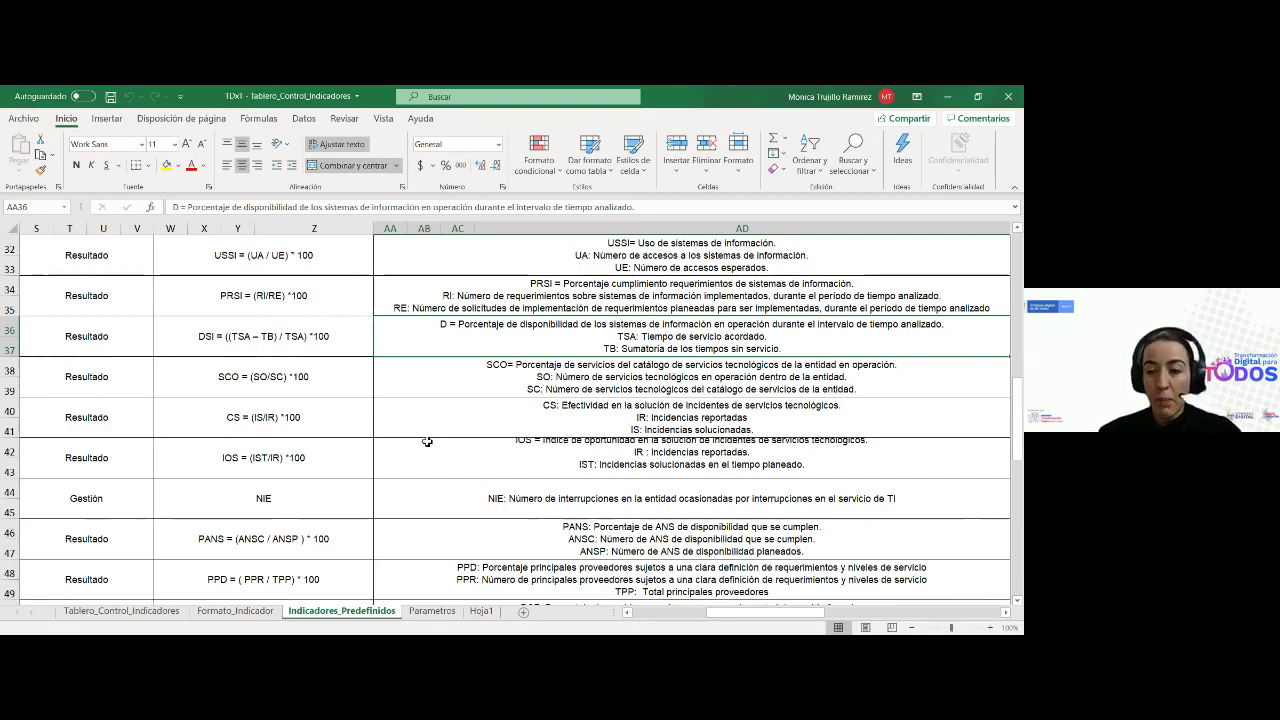
key(Right)
key(Right)
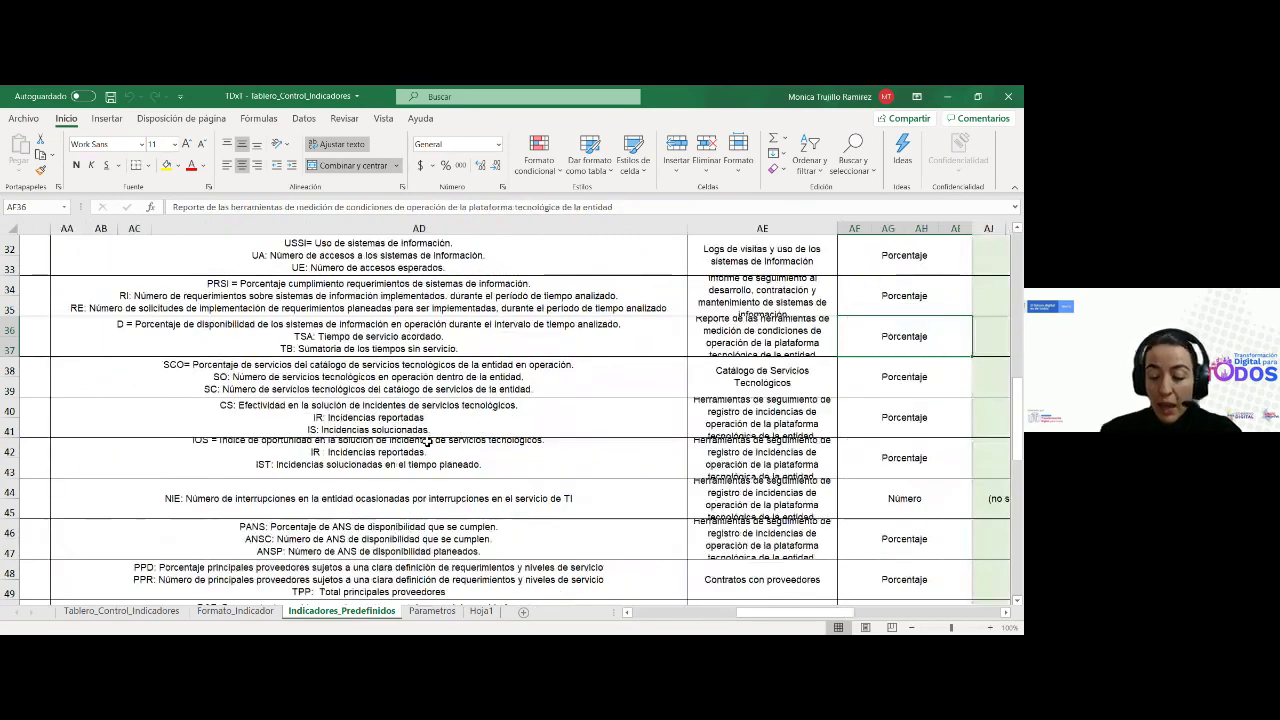
key(Left)
key(Left)
key(Right)
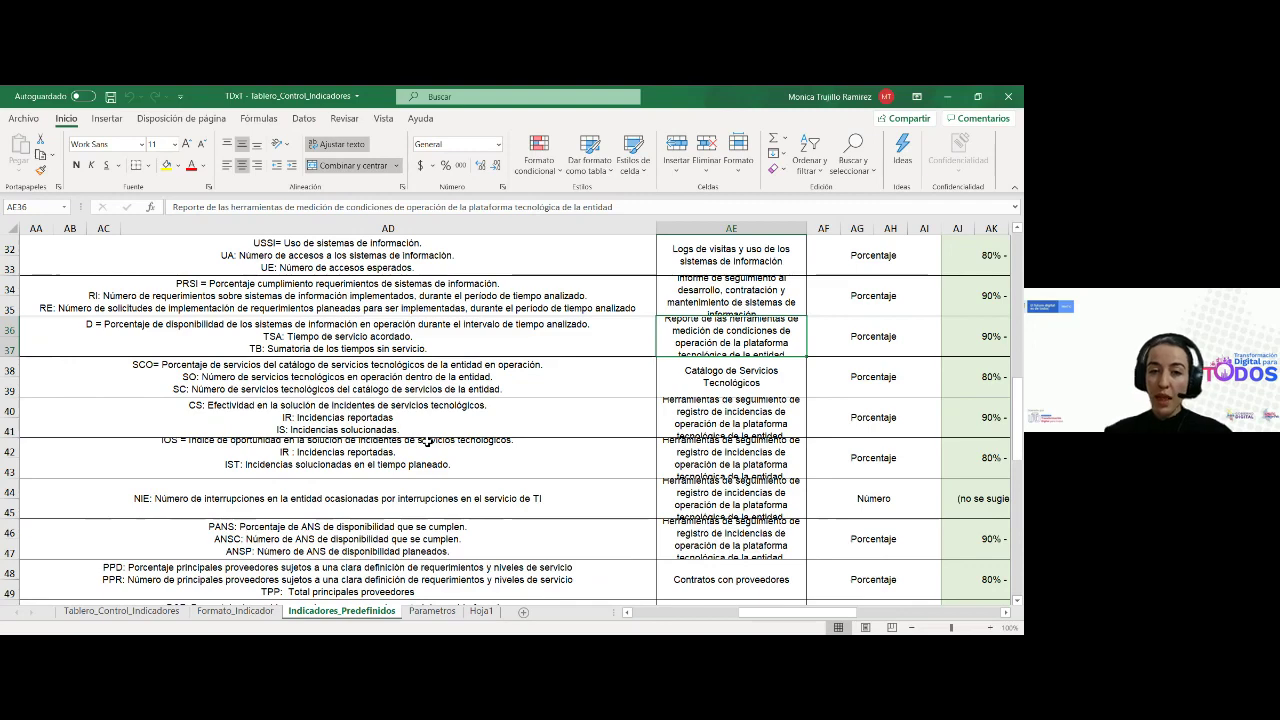
Check GT_004's 90% - 100%, 70% - 89% and 0% - 69% ranges and responsible, returning to A36
key(Right)
key(Right)
key(Right)
key(Right)
key(Right)
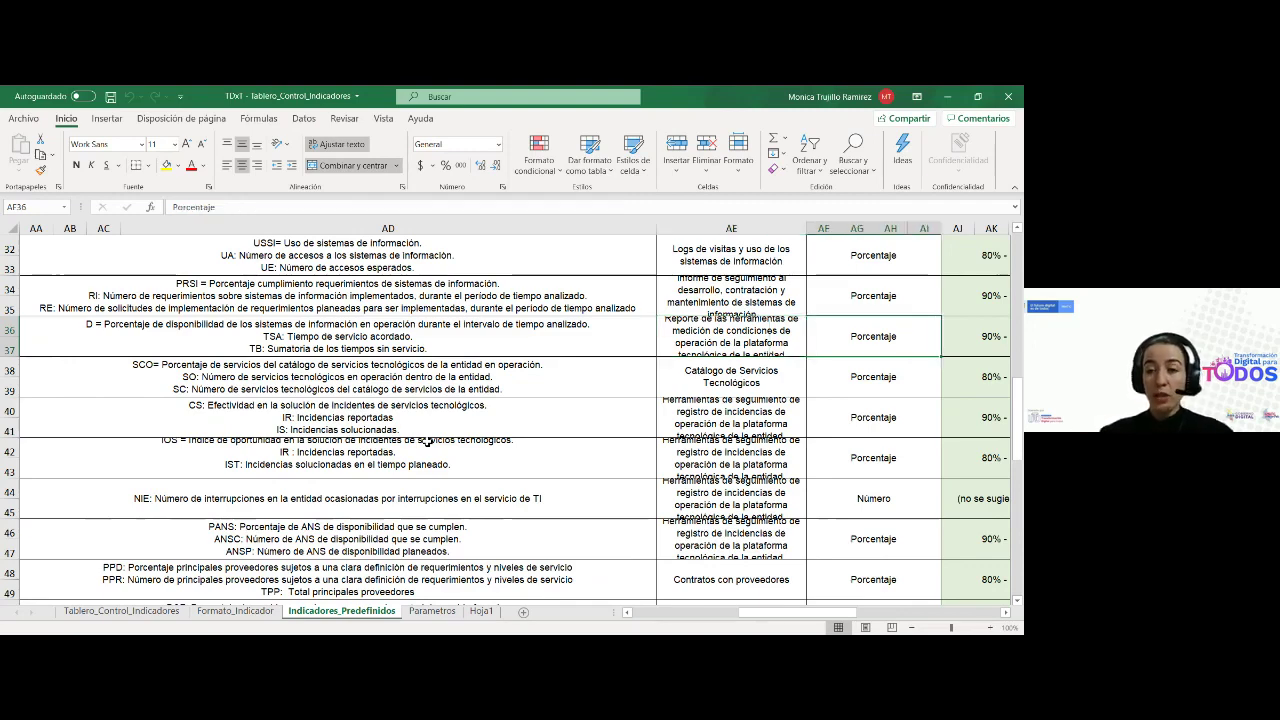
key(Right)
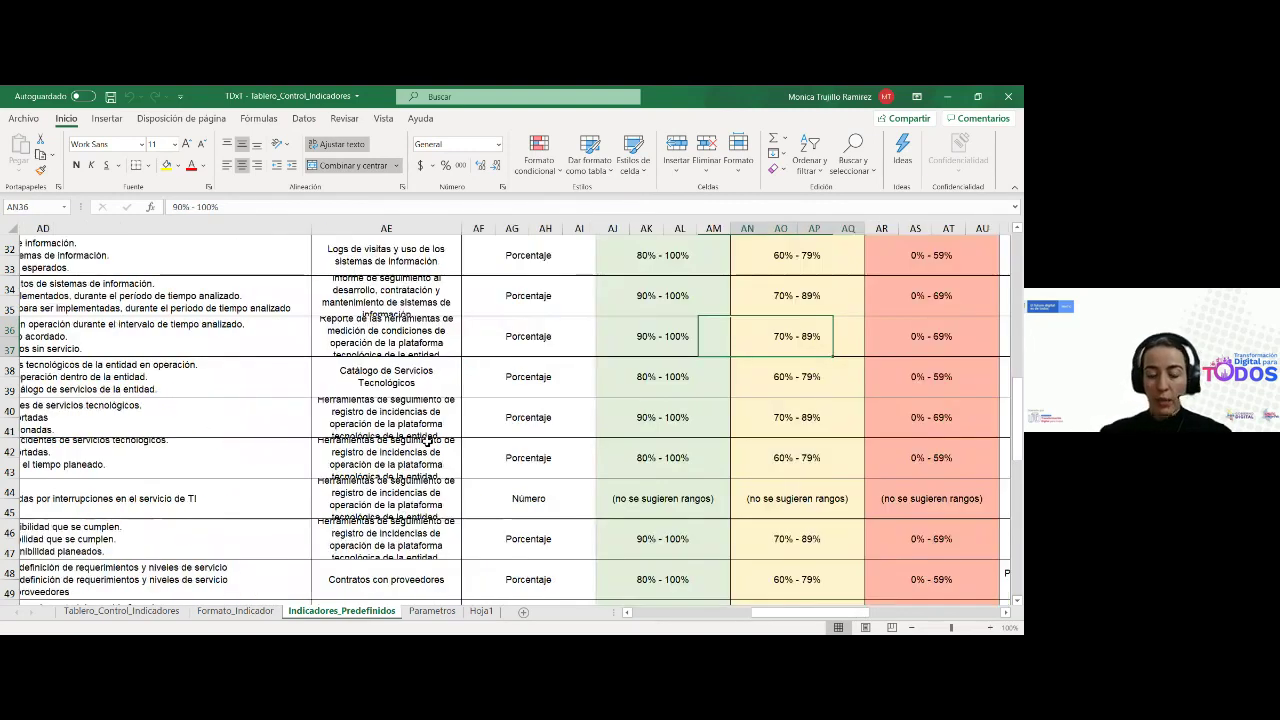
key(Left)
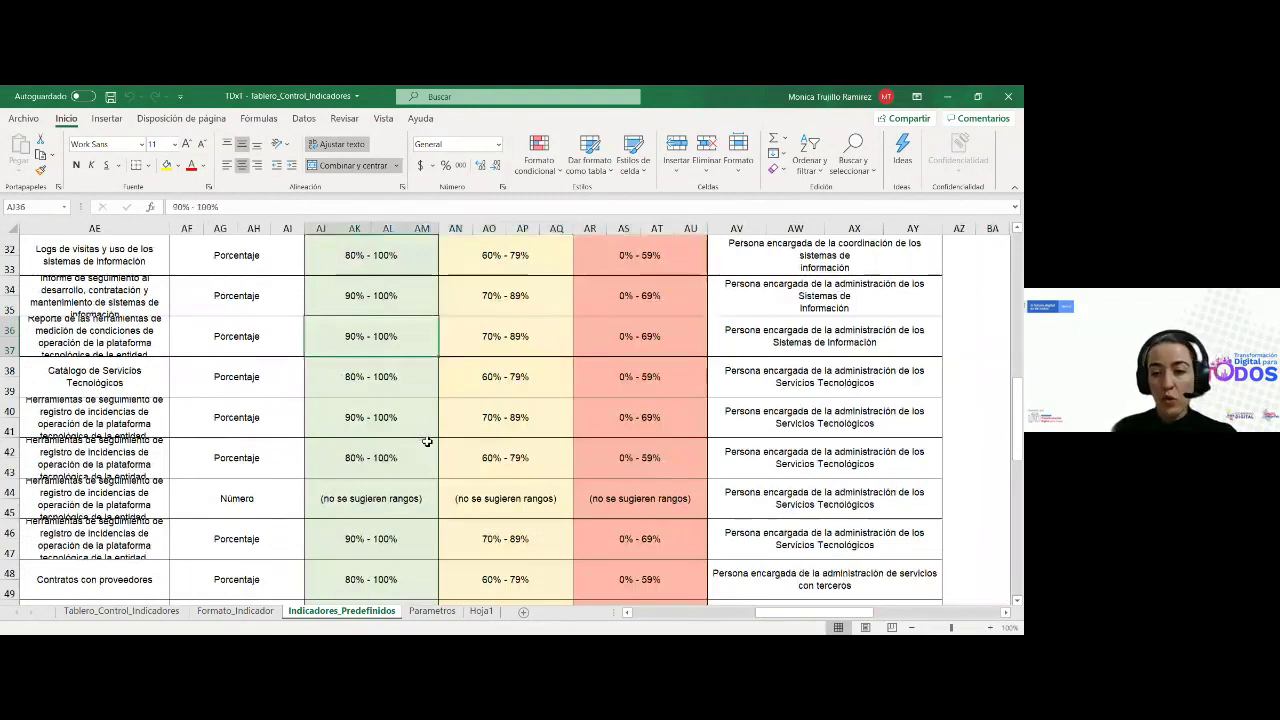
key(Right)
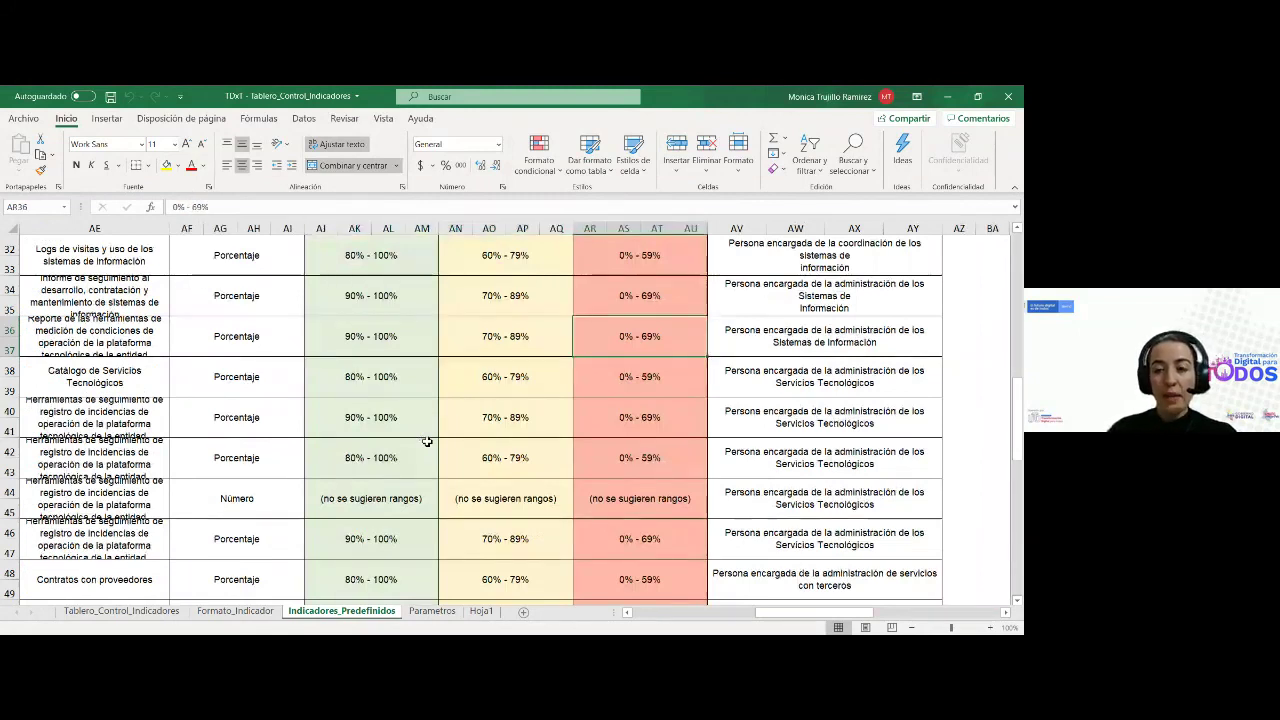
key(Right)
key(Left)
key(Left)
key(Left)
key(Left)
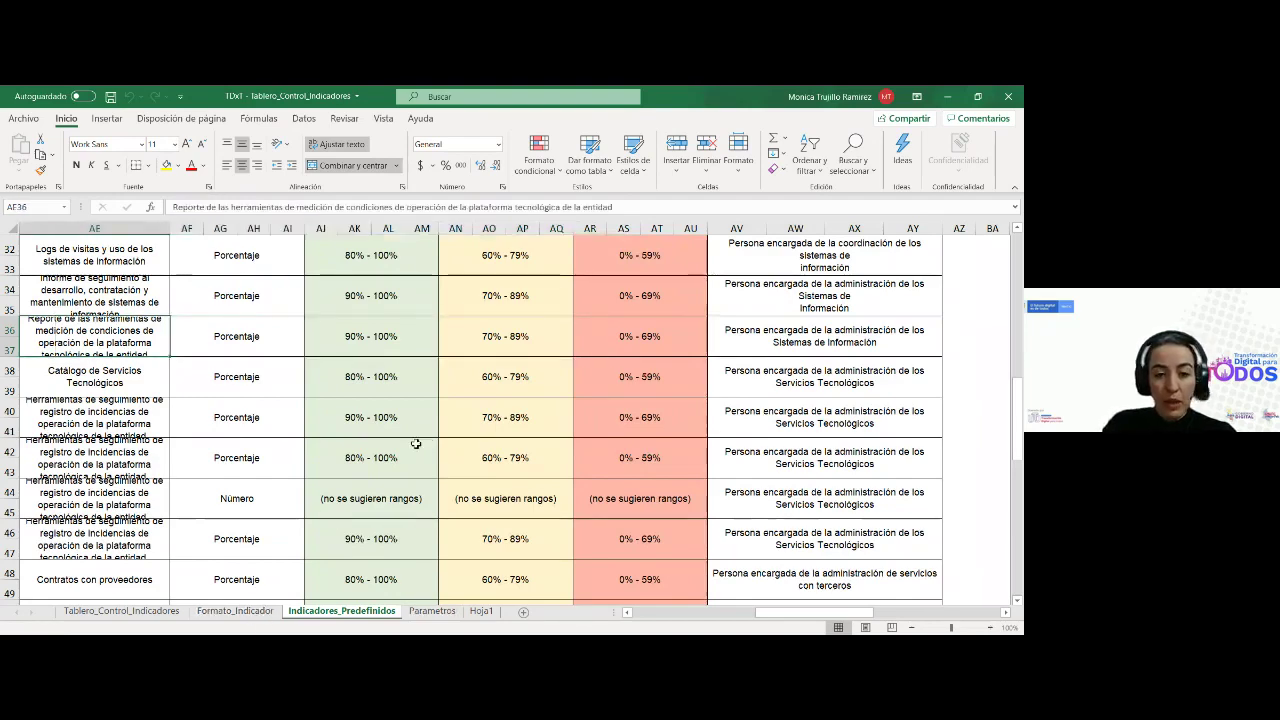
key(Left)
key(Left)
key(Left)
key(Left)
key(Left)
key(Left)
key(Left)
key(Left)
key(Left)
key(Left)
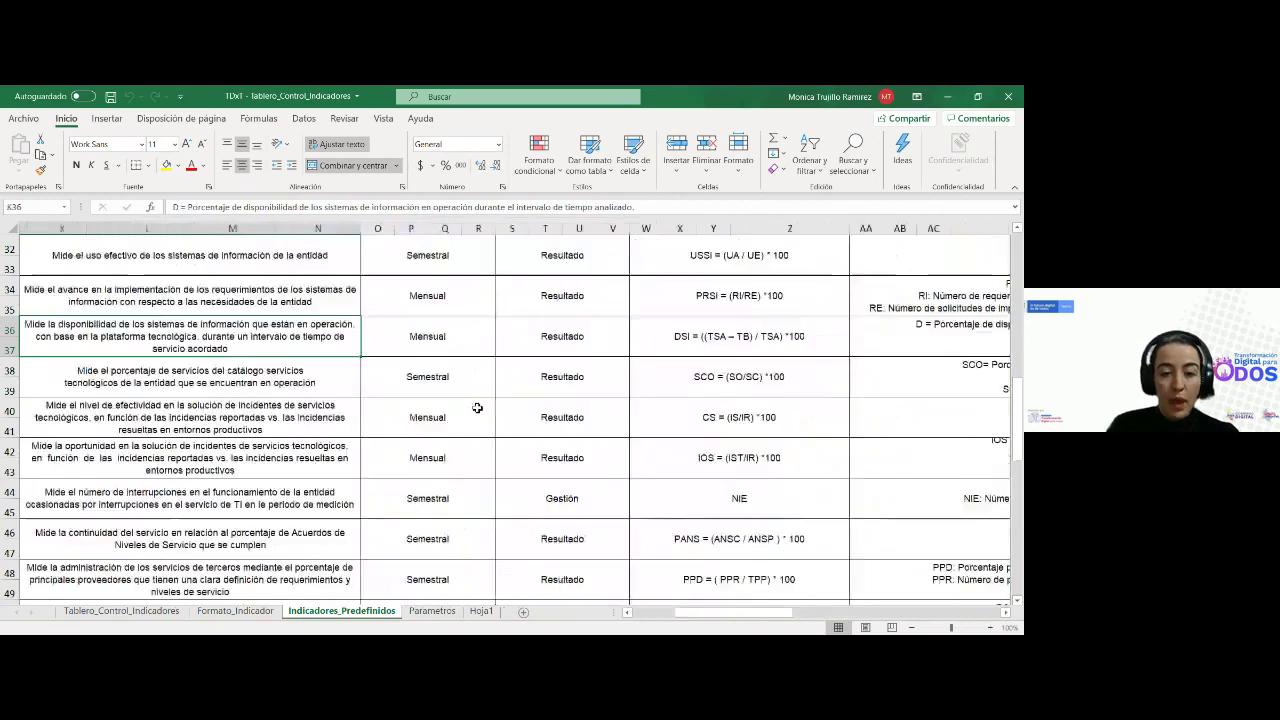
key(Left)
key(Left)
key(Left)
key(Left)
key(Left)
key(Left)
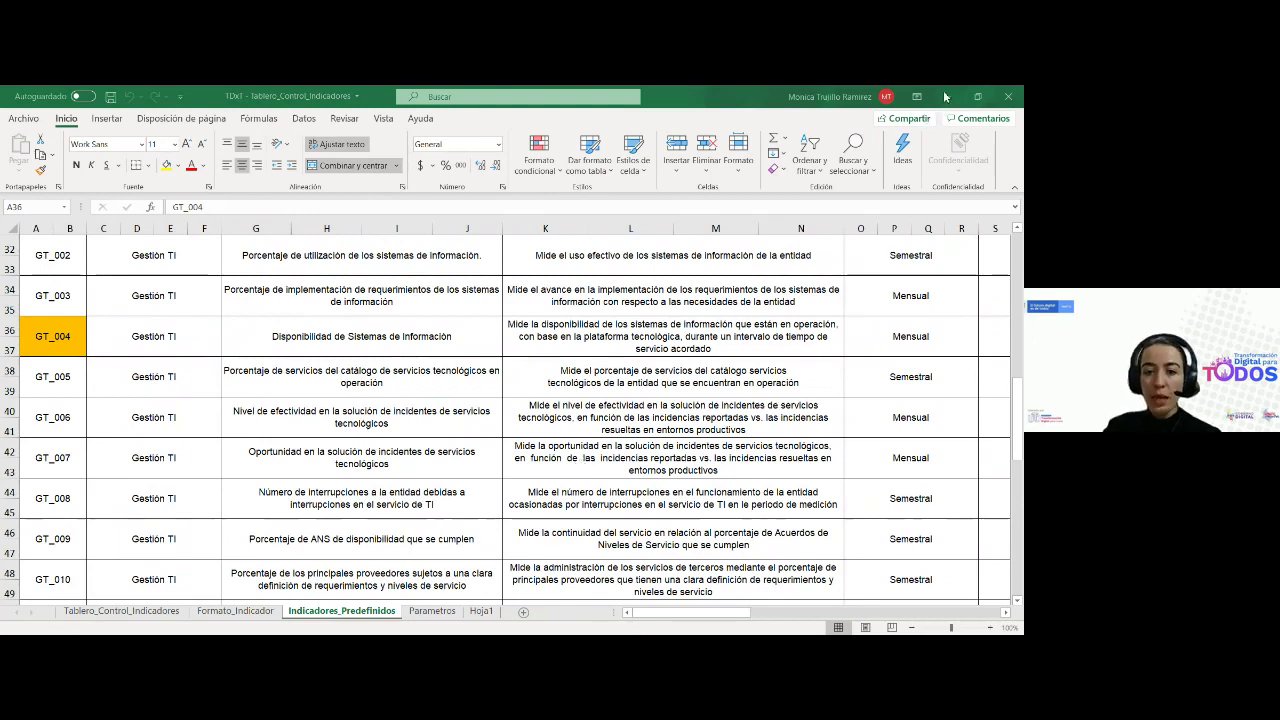
Browse indicator names GT_005 to GT_008 and select the GT_006 code cell A40
click(188, 329)
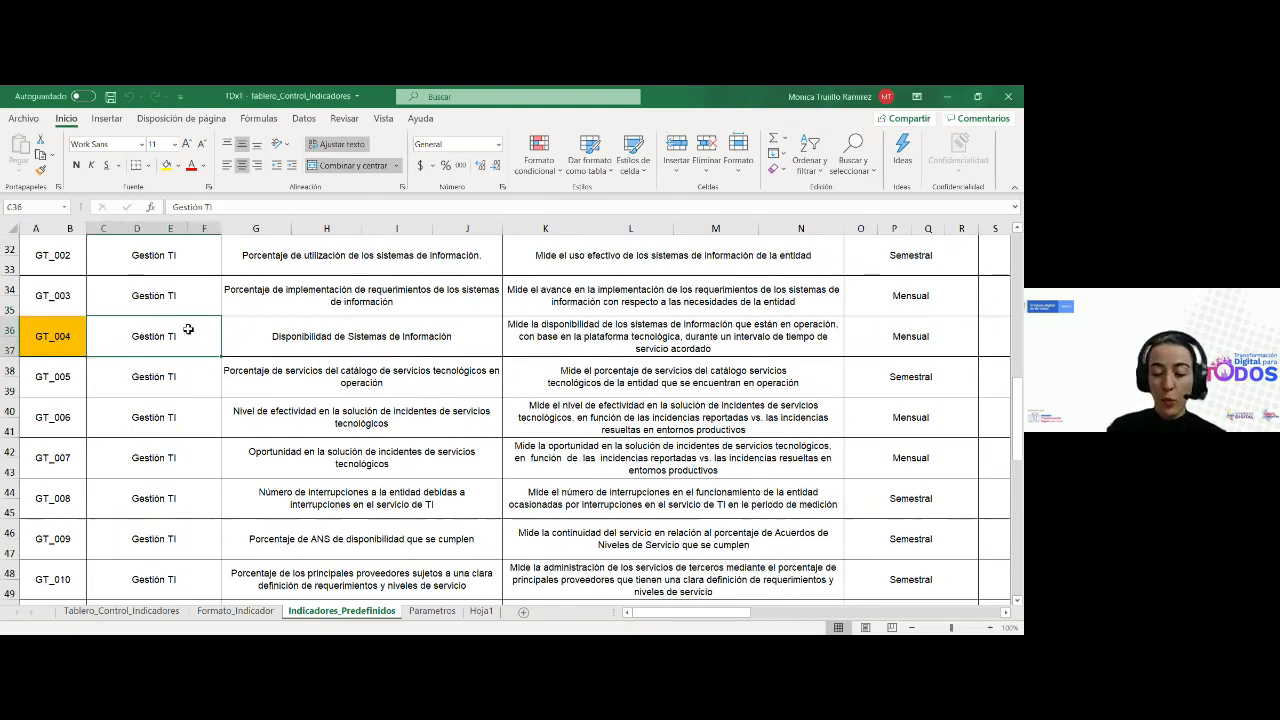
key(Left)
key(Down)
key(Up)
key(Down)
key(Right)
key(Right)
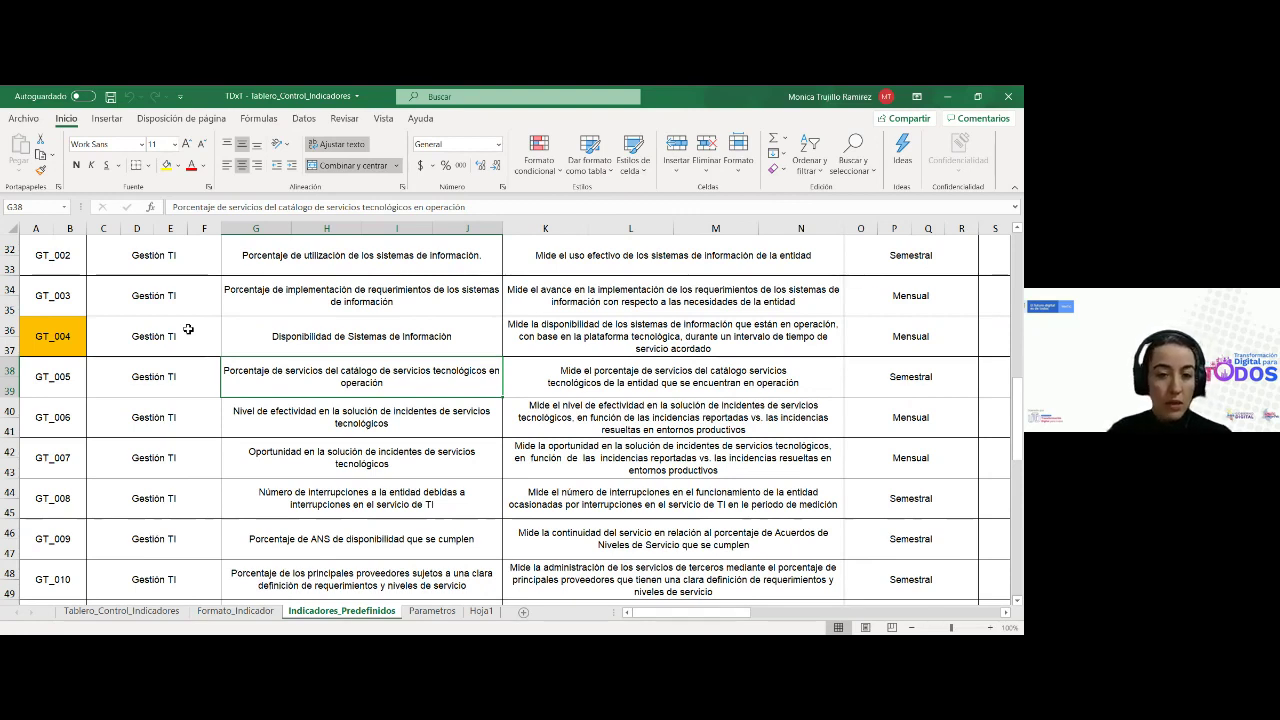
key(Down)
key(Down)
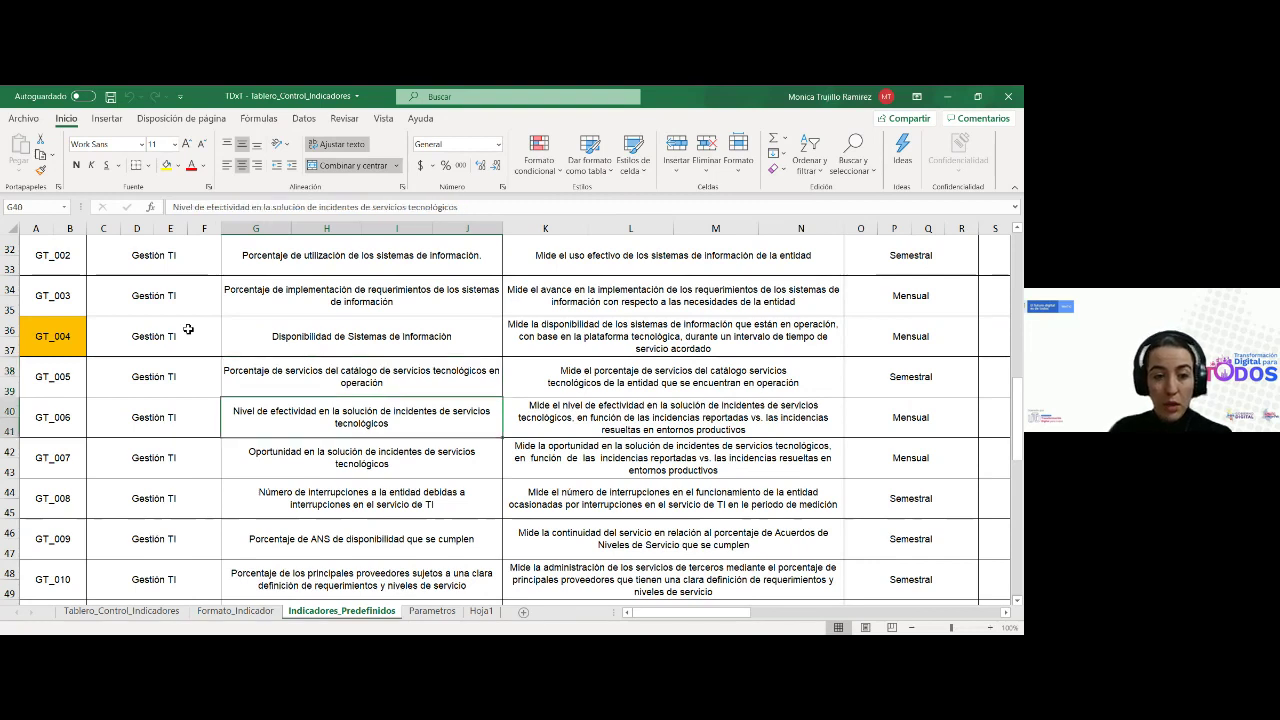
key(Down)
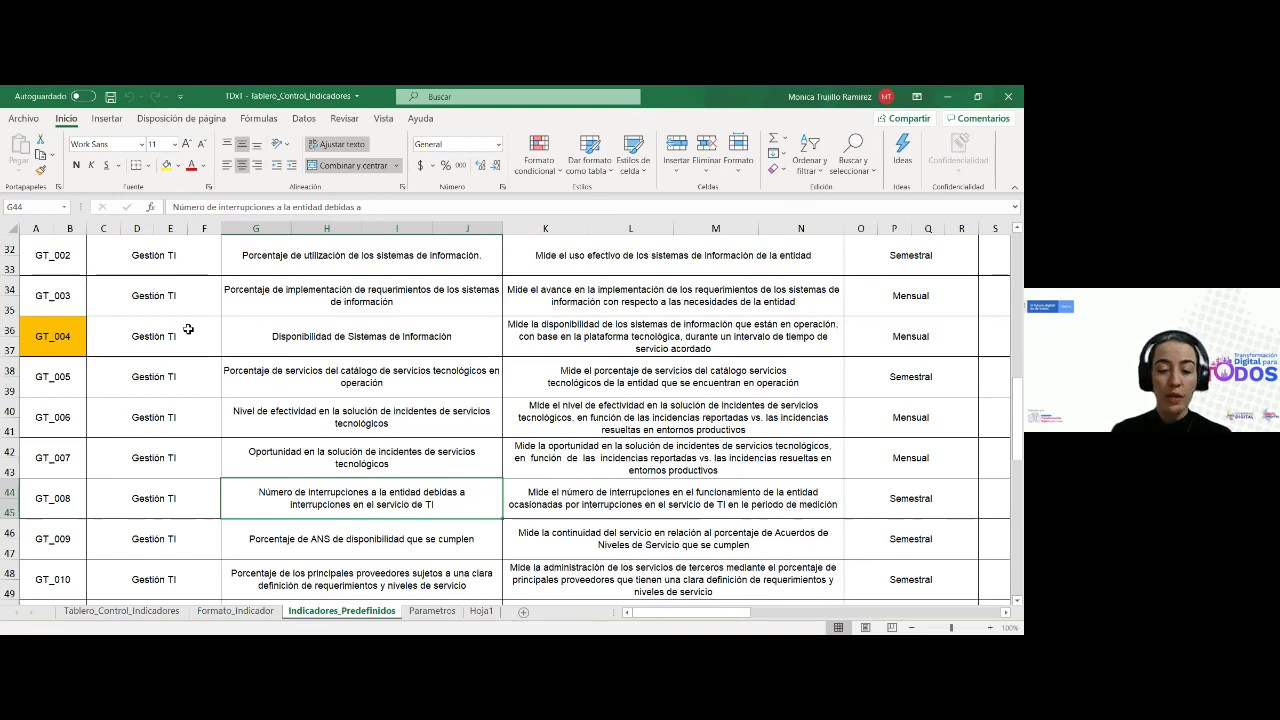
key(Up)
key(Up)
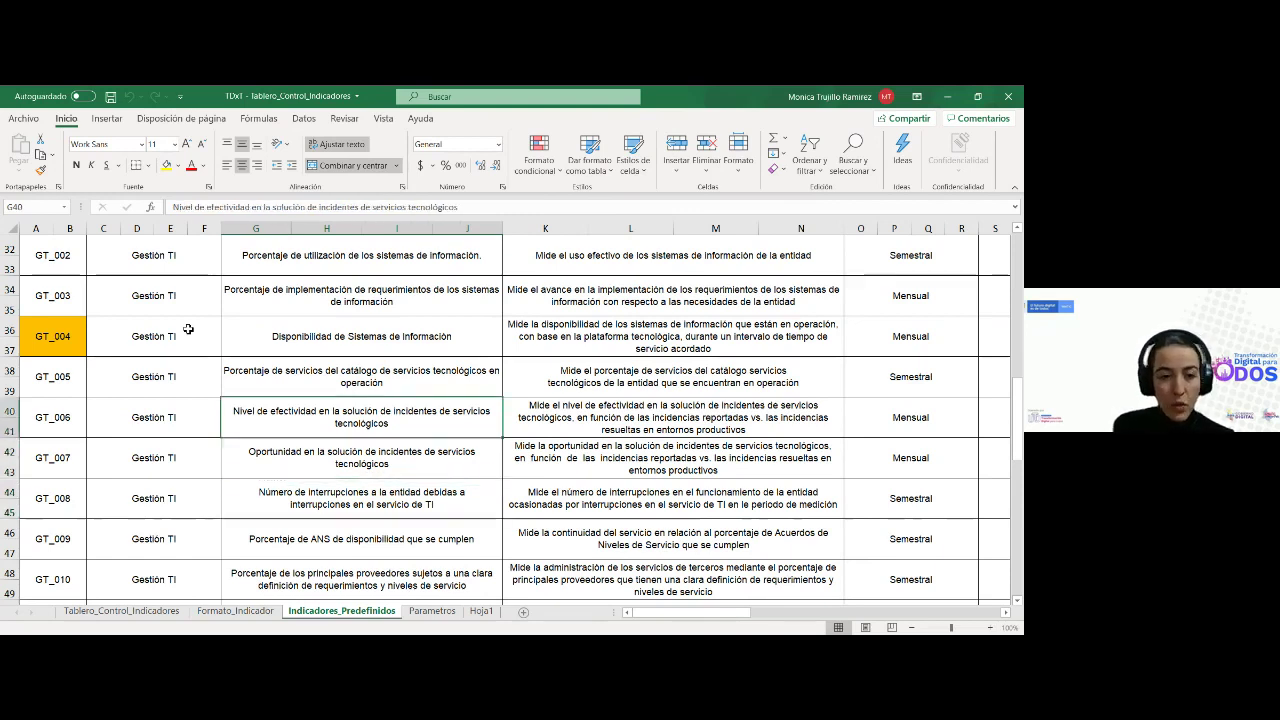
key(Home)
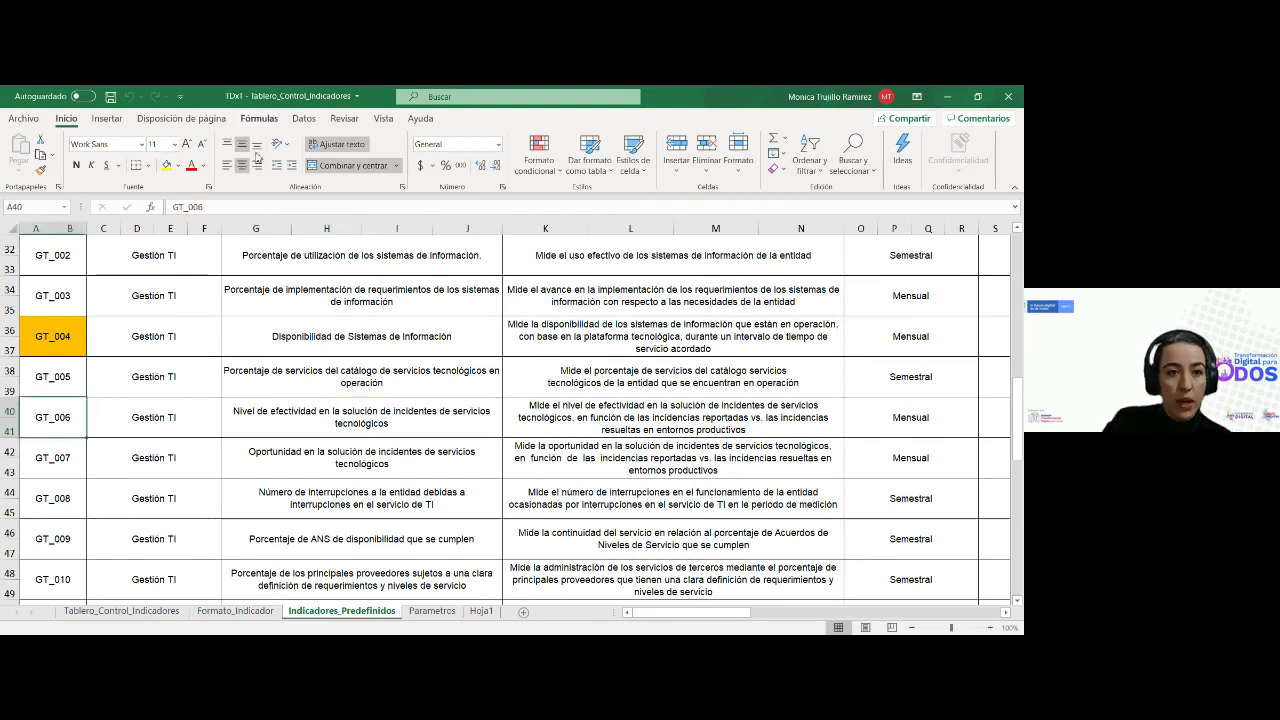
Fill the GT_006 code cell orange, replacing an initial yellow fill
click(166, 165)
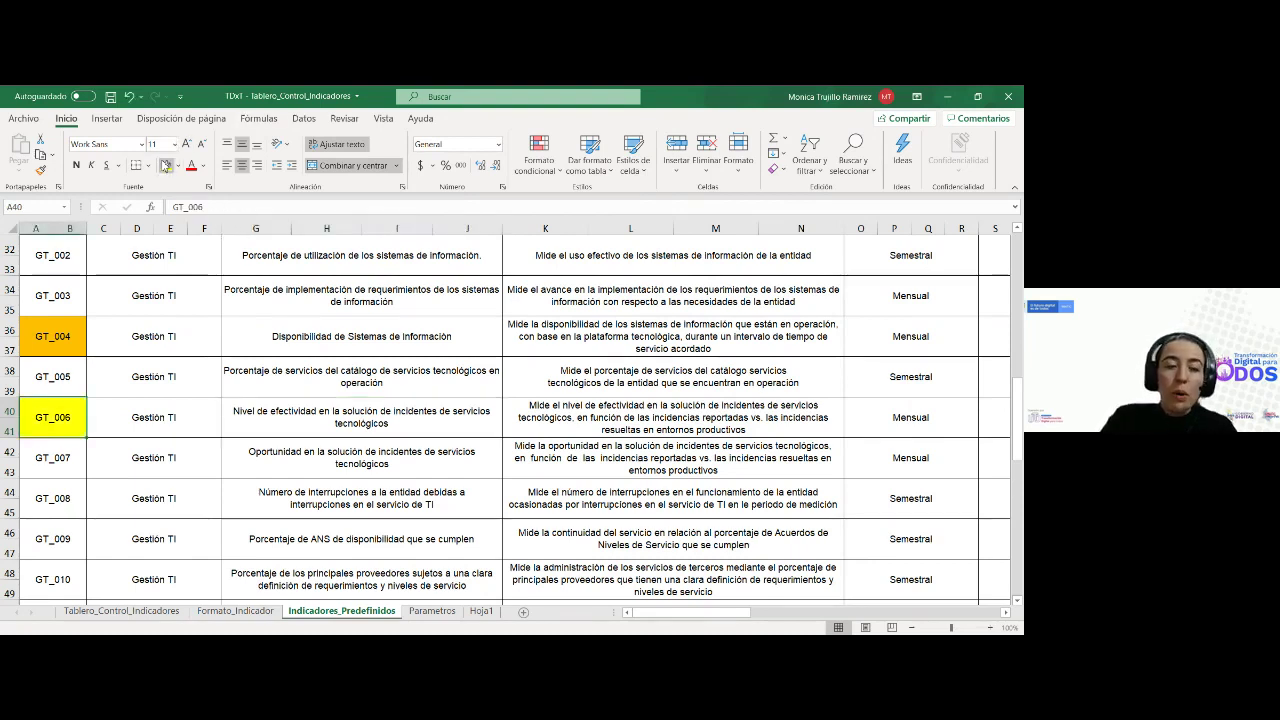
click(178, 165)
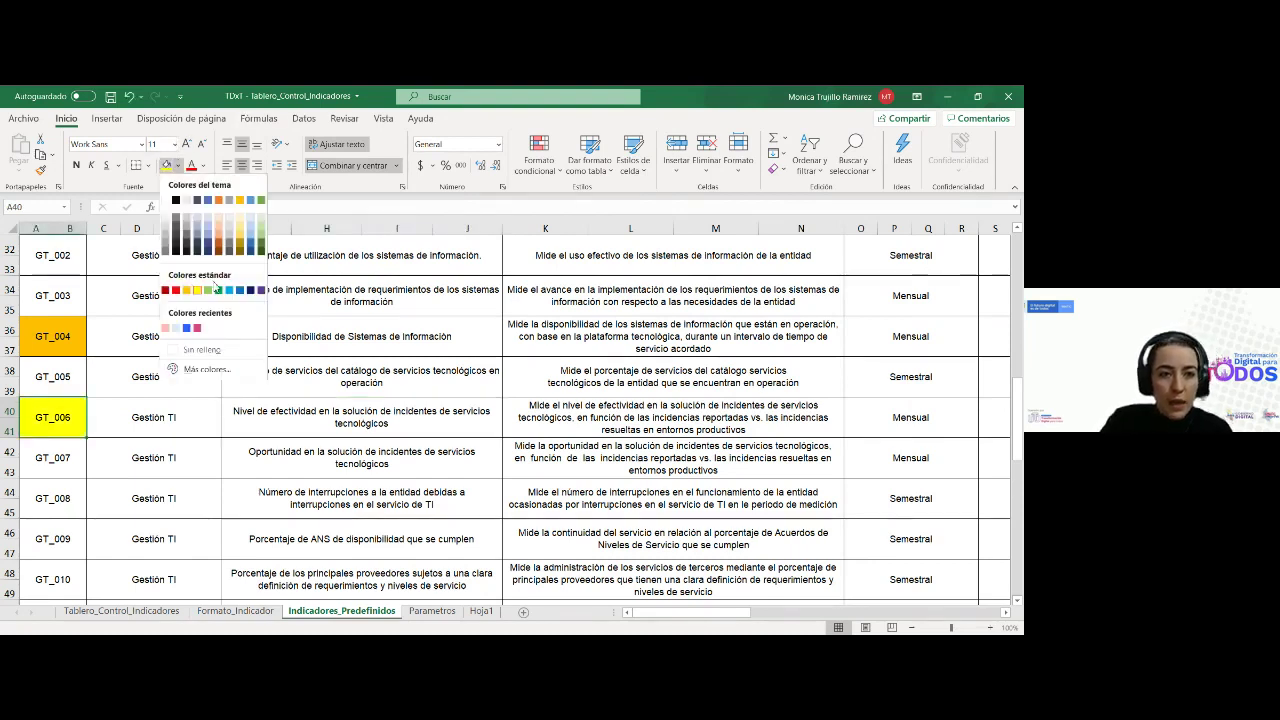
click(219, 214)
click(180, 166)
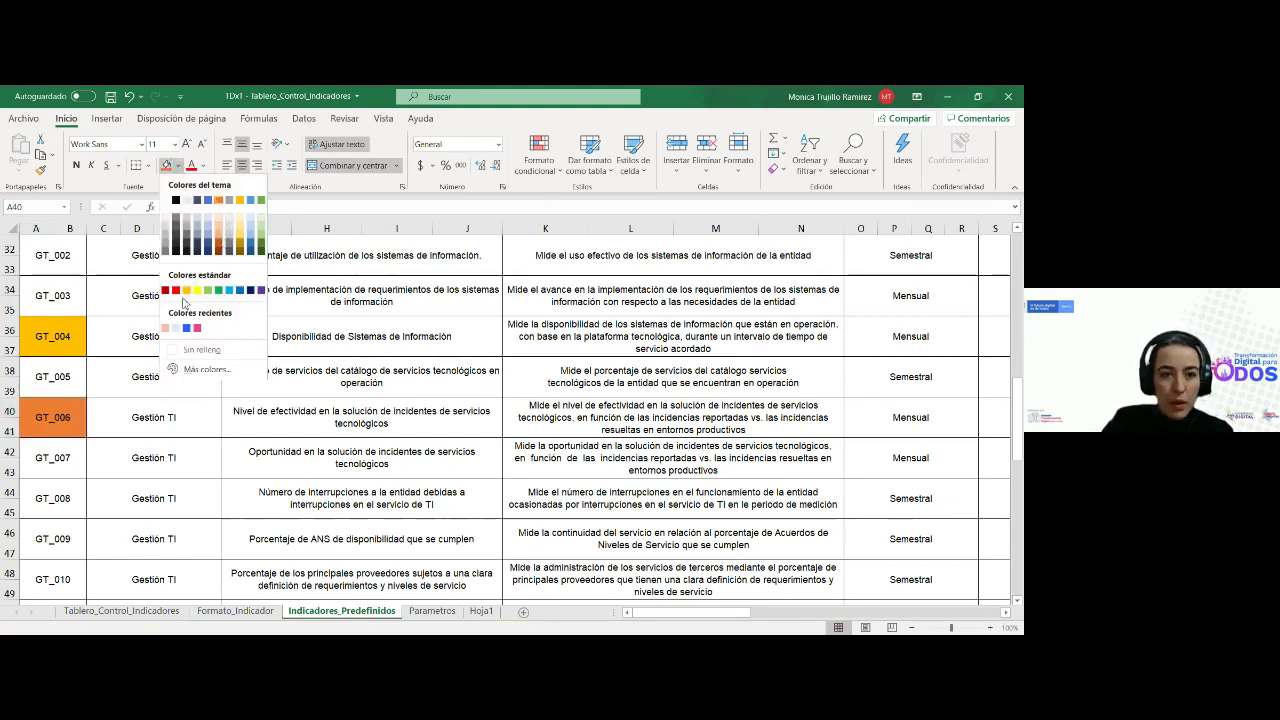
key(Escape)
Recheck GT_004's code and GT_006's name and Mensual periodicity, ending on GT_006's code
click(57, 337)
click(262, 418)
key(Right)
key(Right)
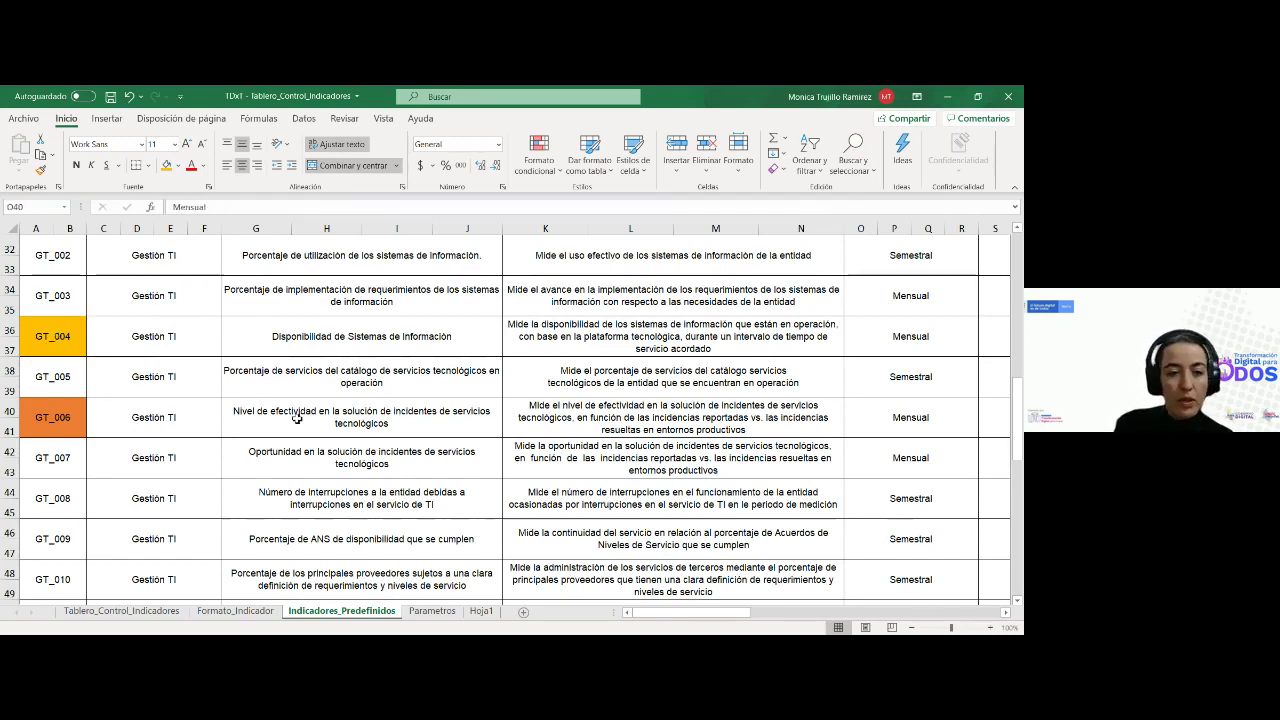
key(Left)
key(Left)
key(Left)
key(Left)
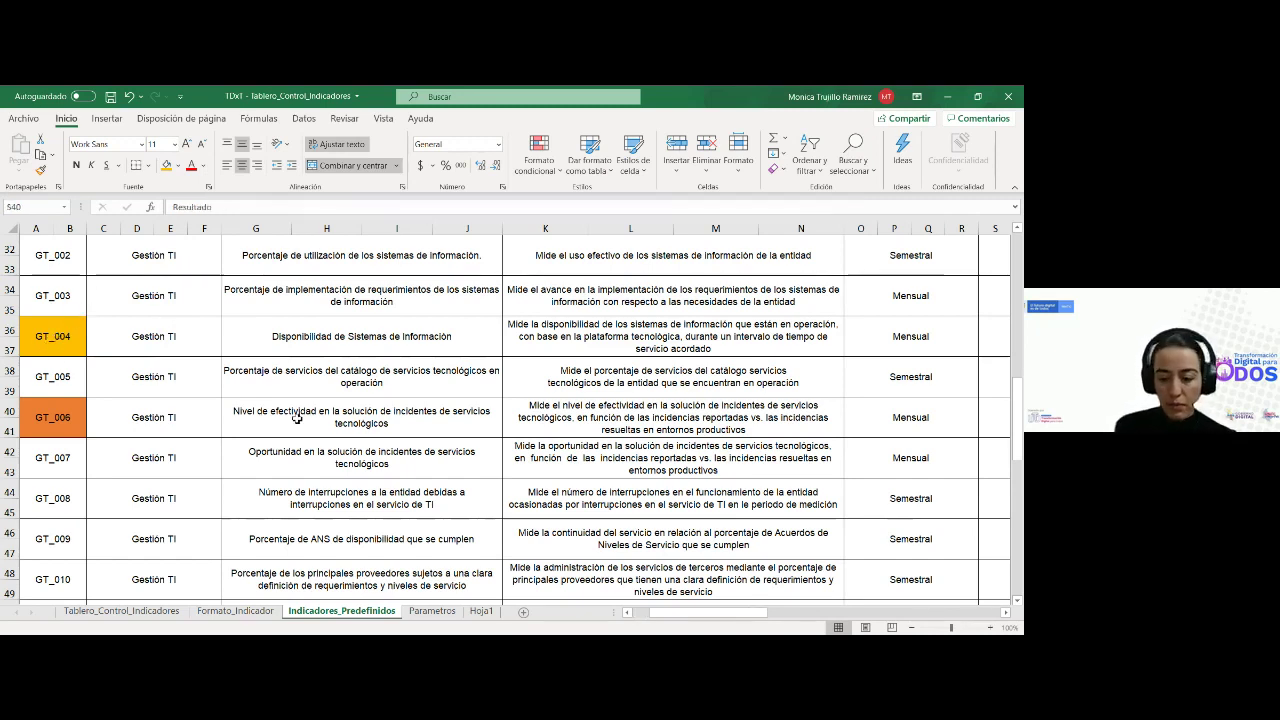
Check GT_003's description, then move along row 40 toward GT_006's formula
click(516, 306)
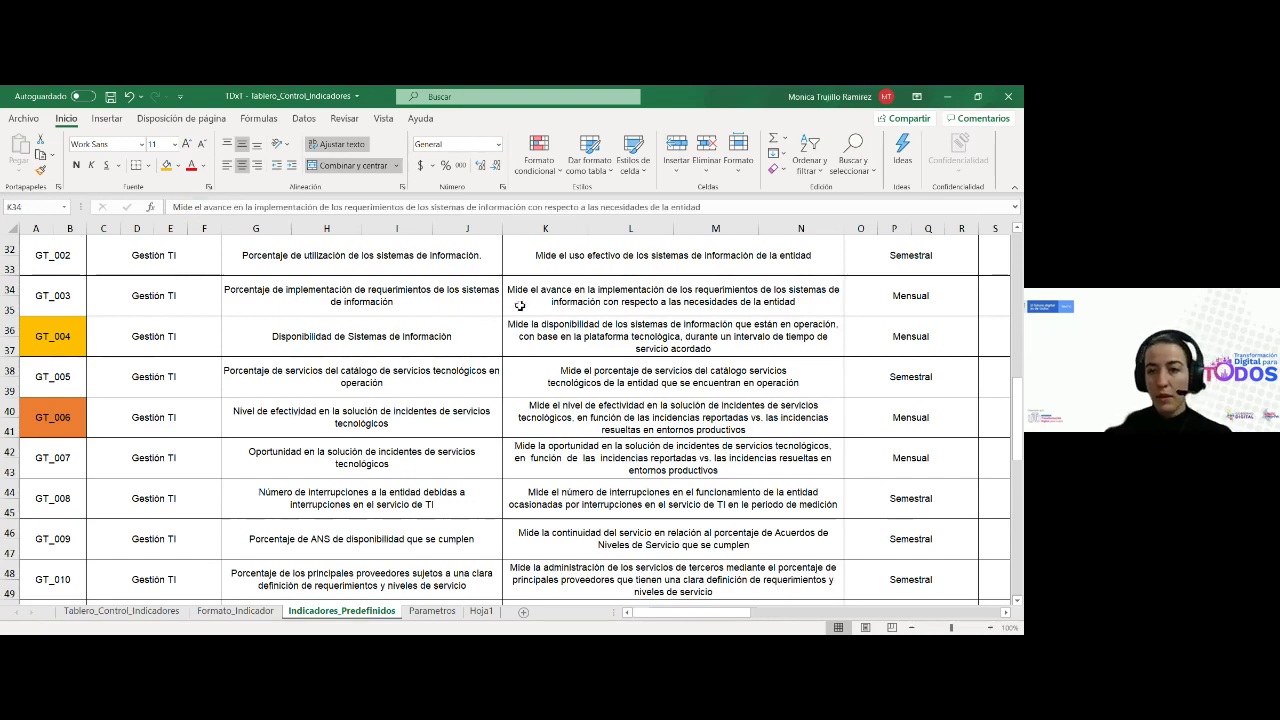
click(1006, 97)
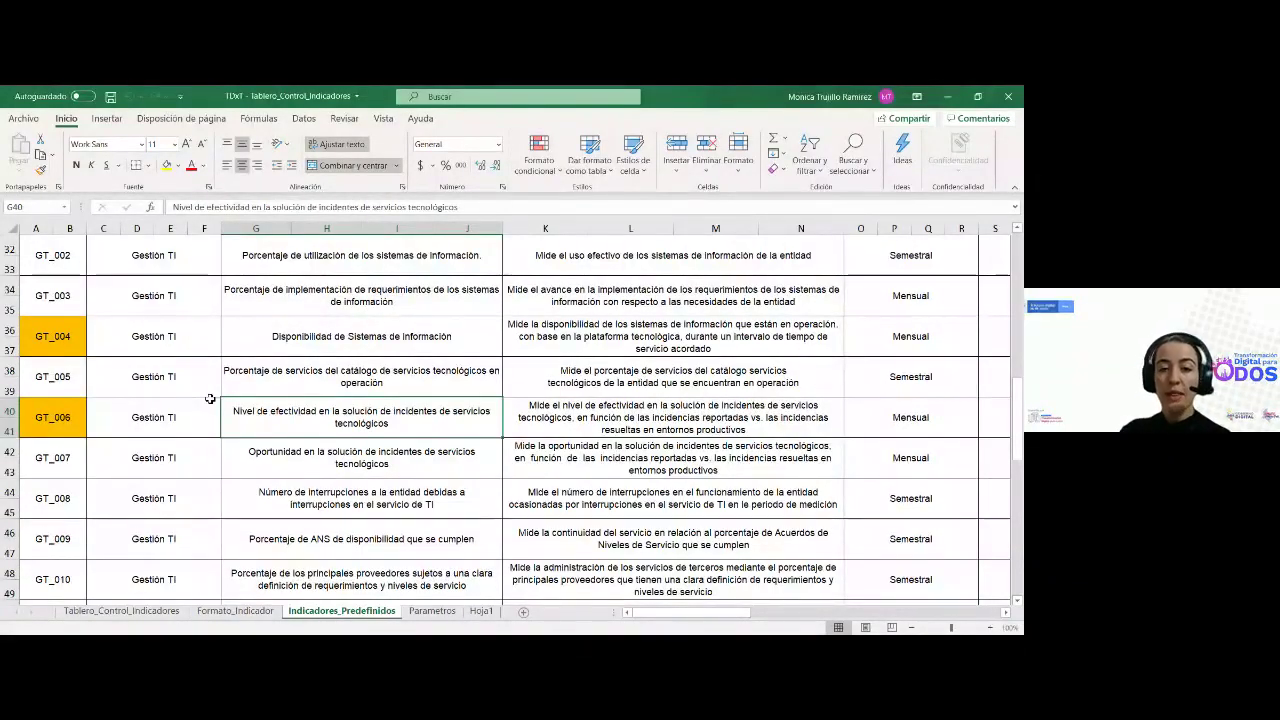
key(Right)
key(Right)
key(Right)
key(Right)
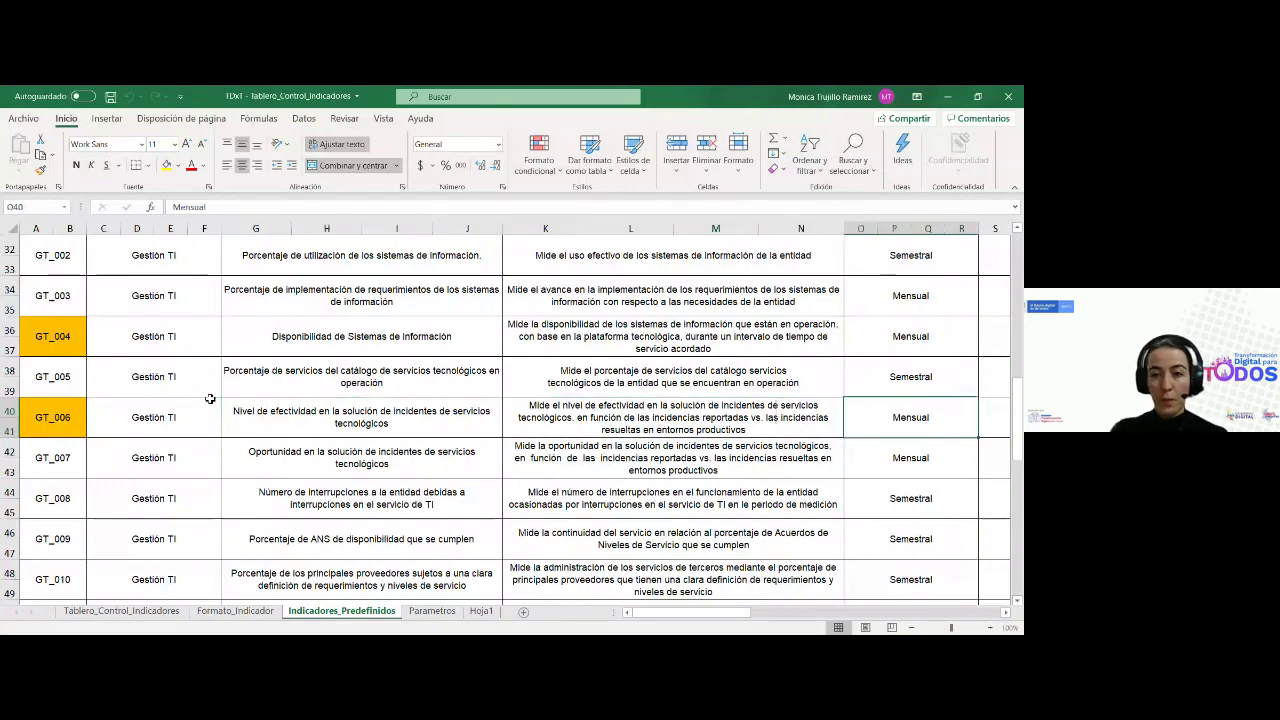
key(Left)
key(Left)
key(Left)
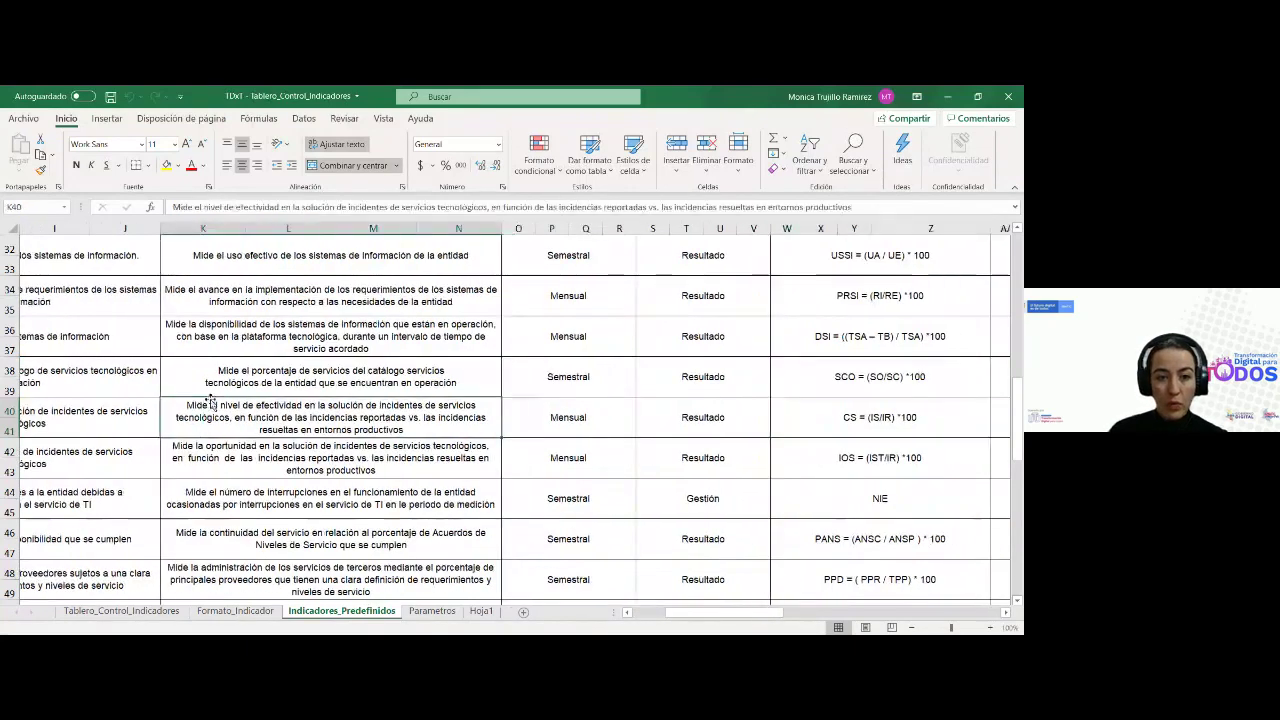
key(Right)
key(Right)
key(Right)
key(Left)
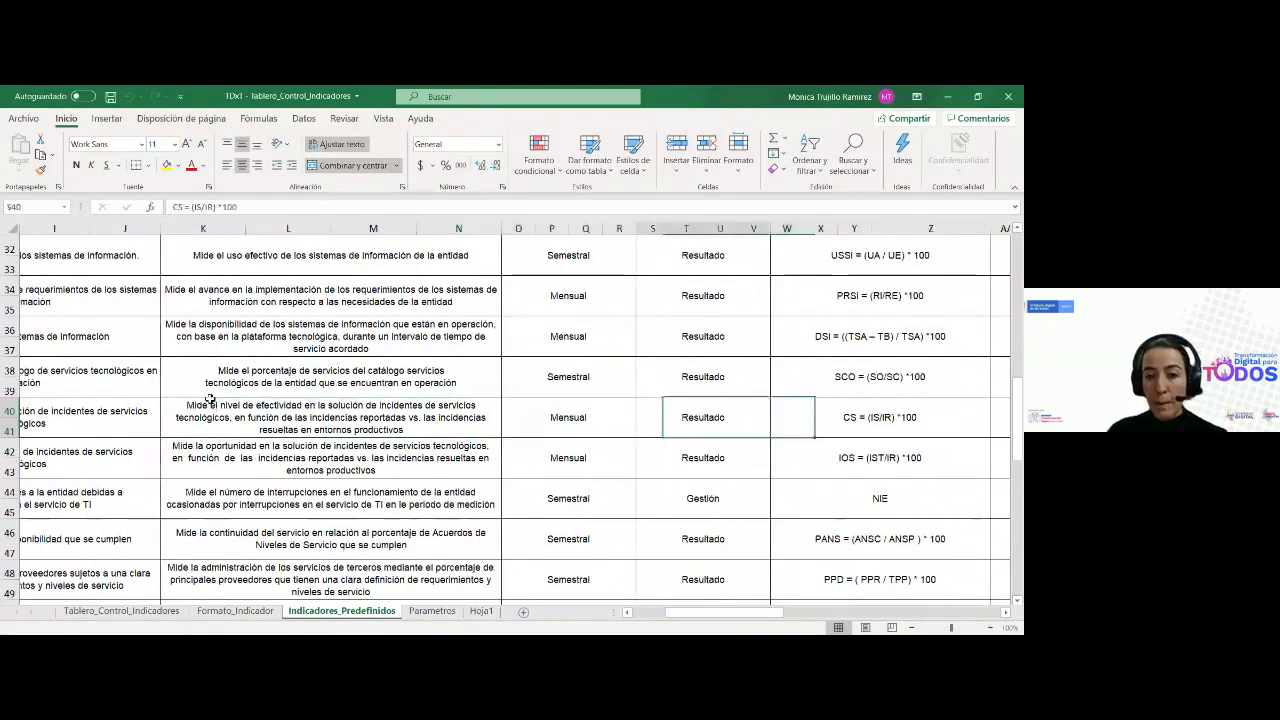
key(Left)
key(Left)
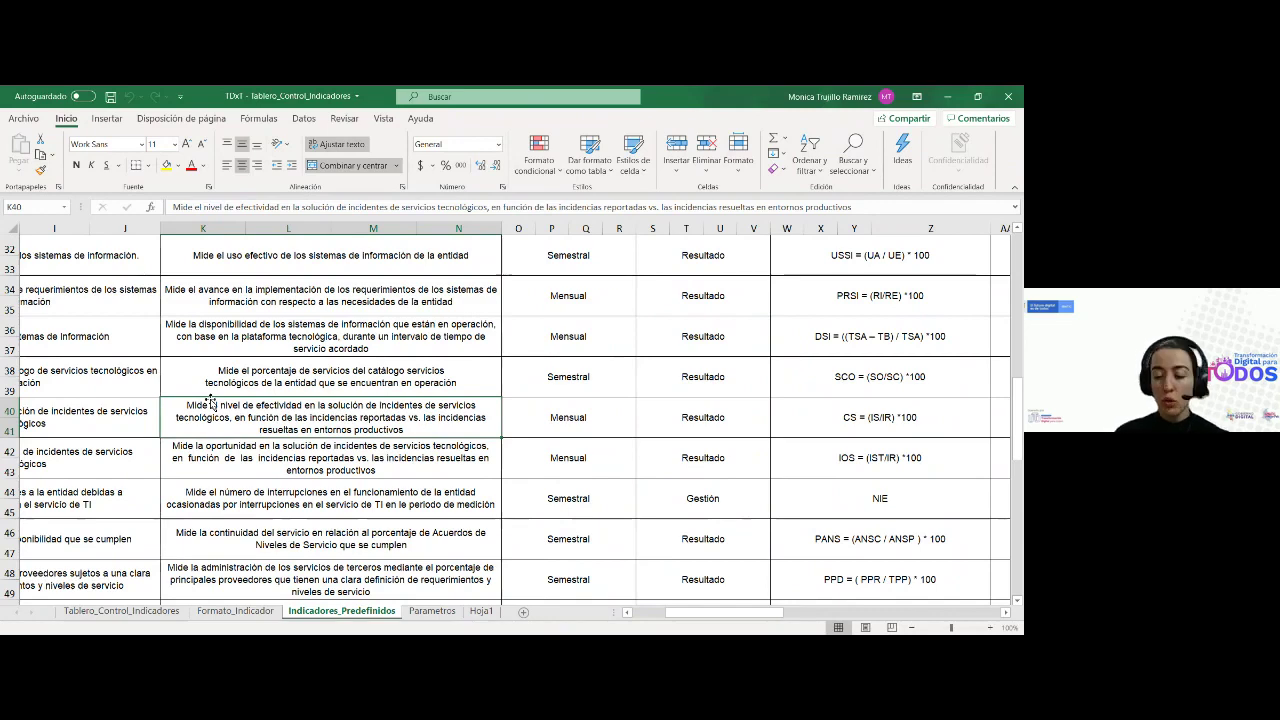
key(Right)
key(Right)
key(Right)
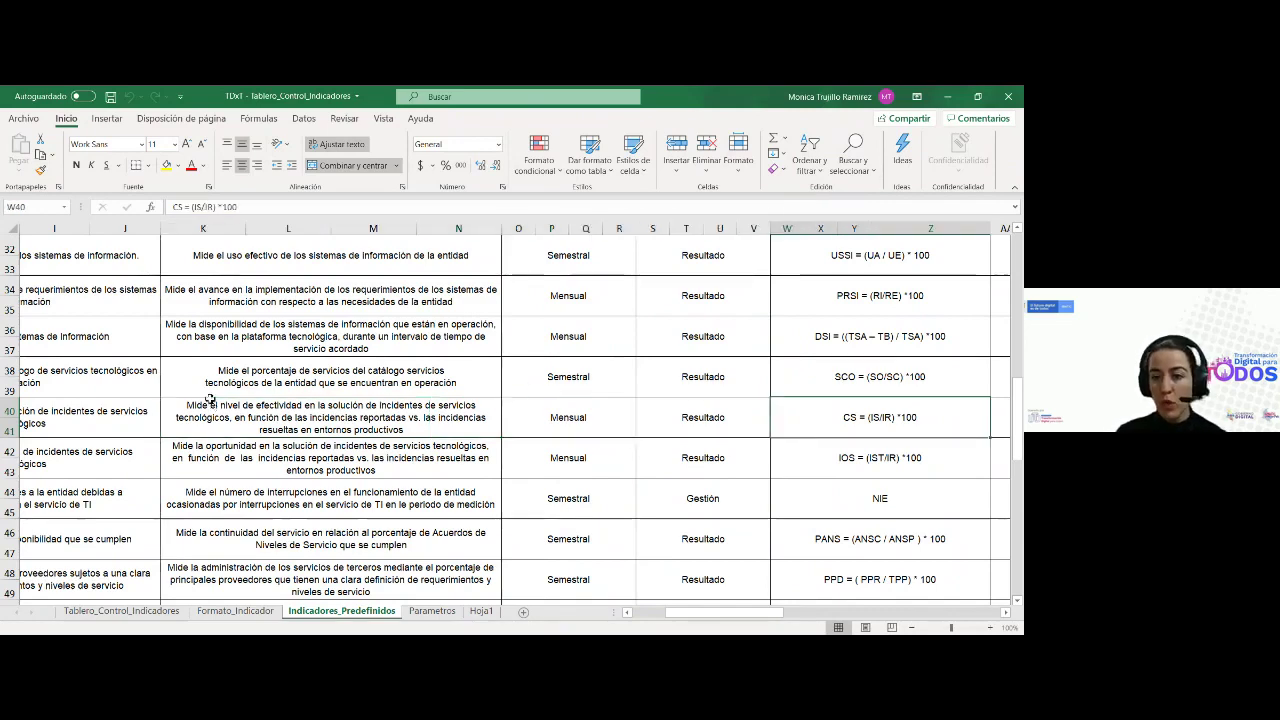
key(Right)
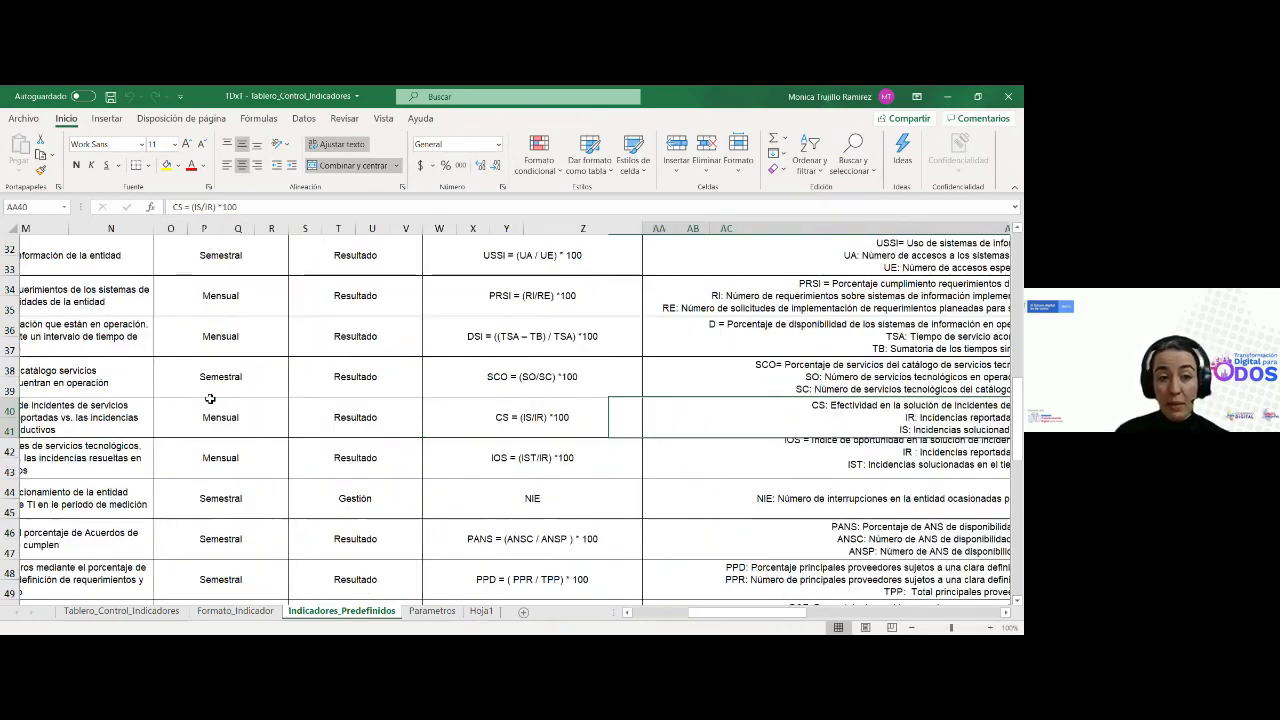
key(Left)
key(Left)
key(Left)
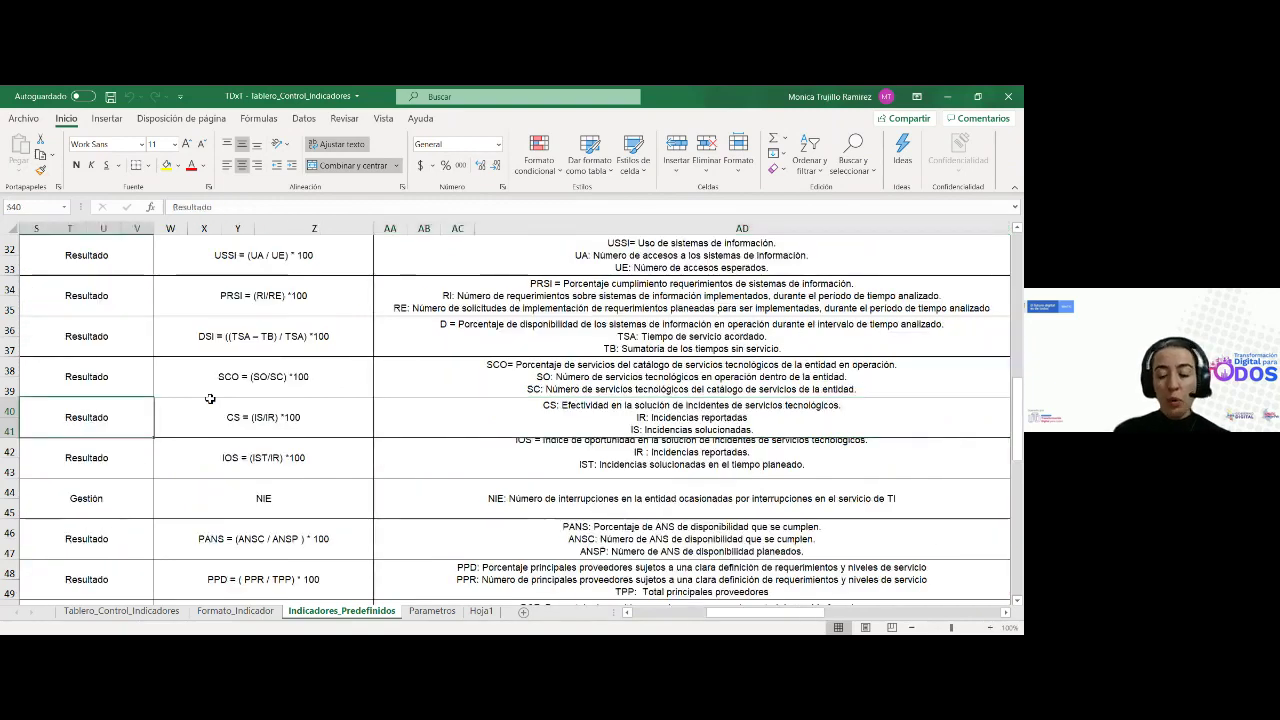
key(Right)
key(Right)
key(Right)
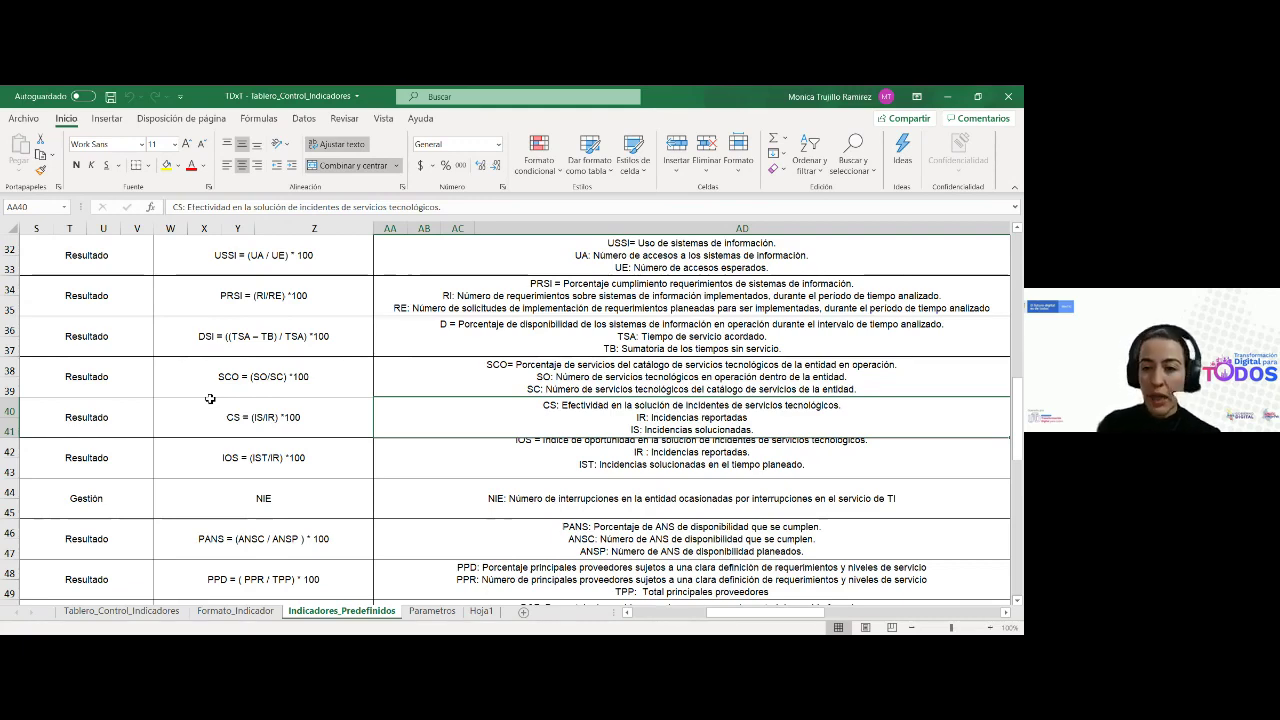
key(Right)
key(Right)
key(Right)
key(Right)
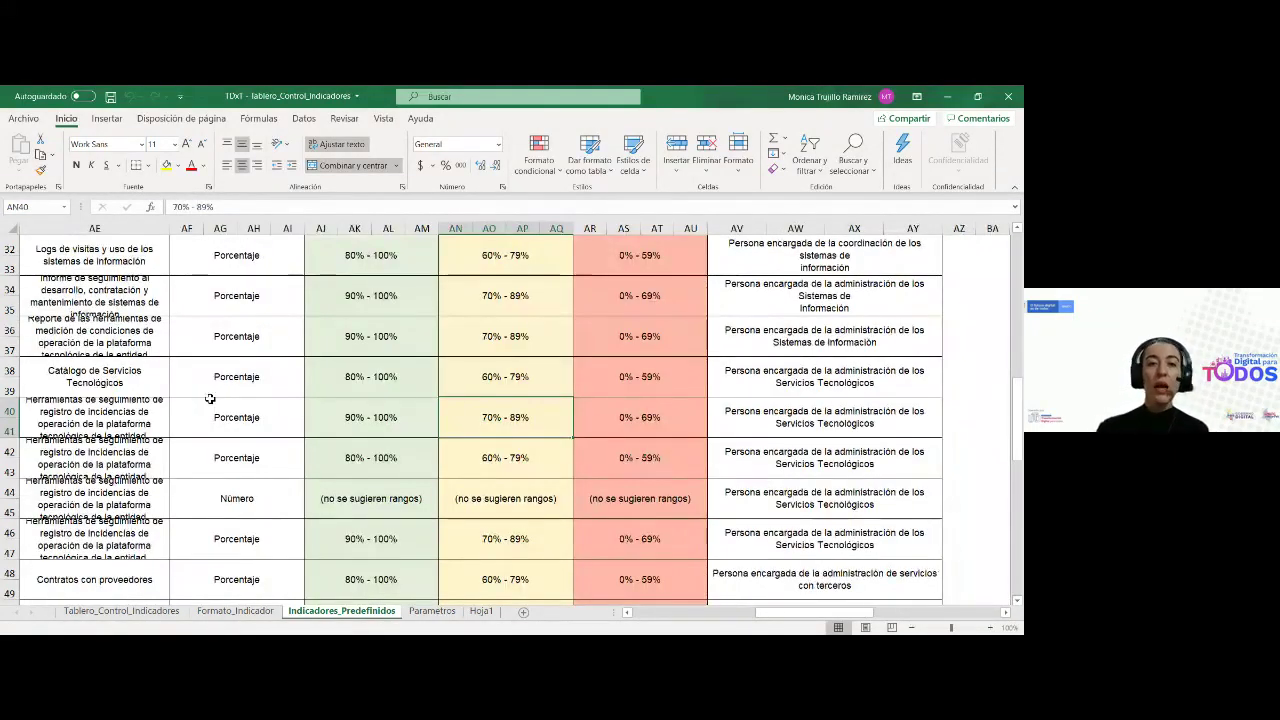
key(Left)
key(Left)
key(Left)
key(Left)
key(Left)
key(Left)
key(Left)
key(Left)
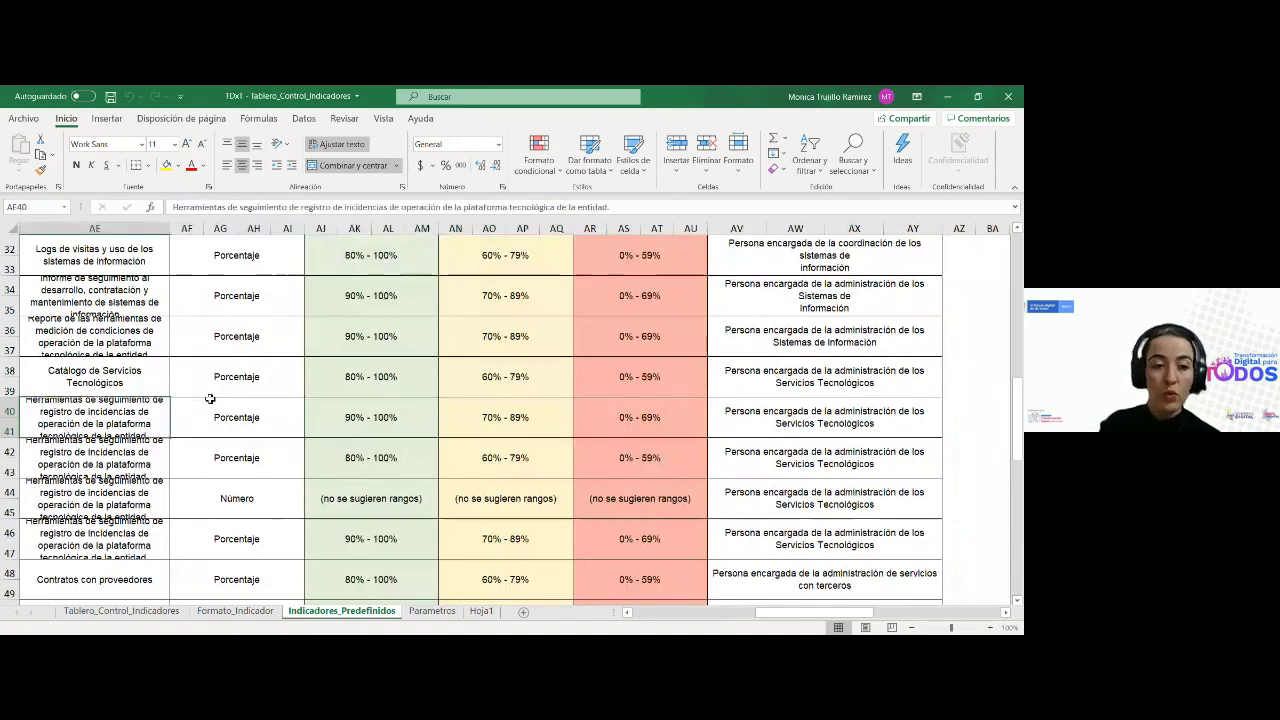
key(Left)
key(Left)
key(Left)
key(Left)
key(Left)
key(Left)
key(Left)
key(Left)
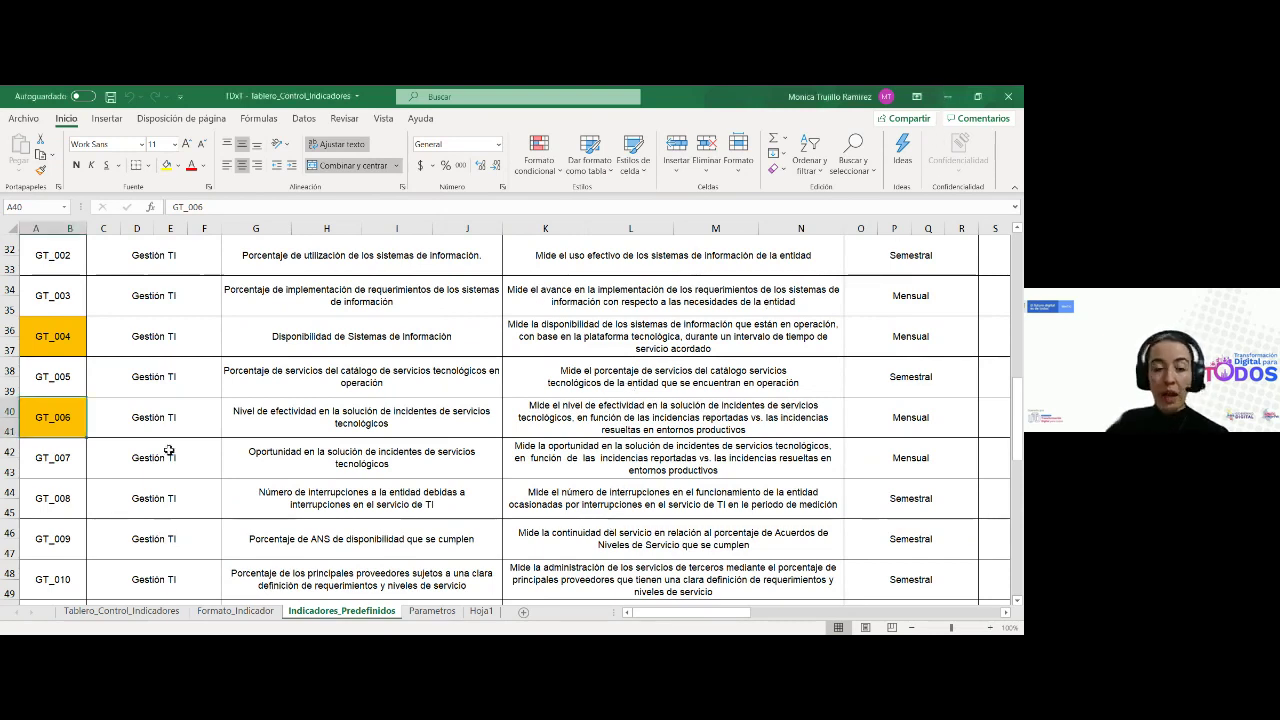
click(164, 420)
key(Down)
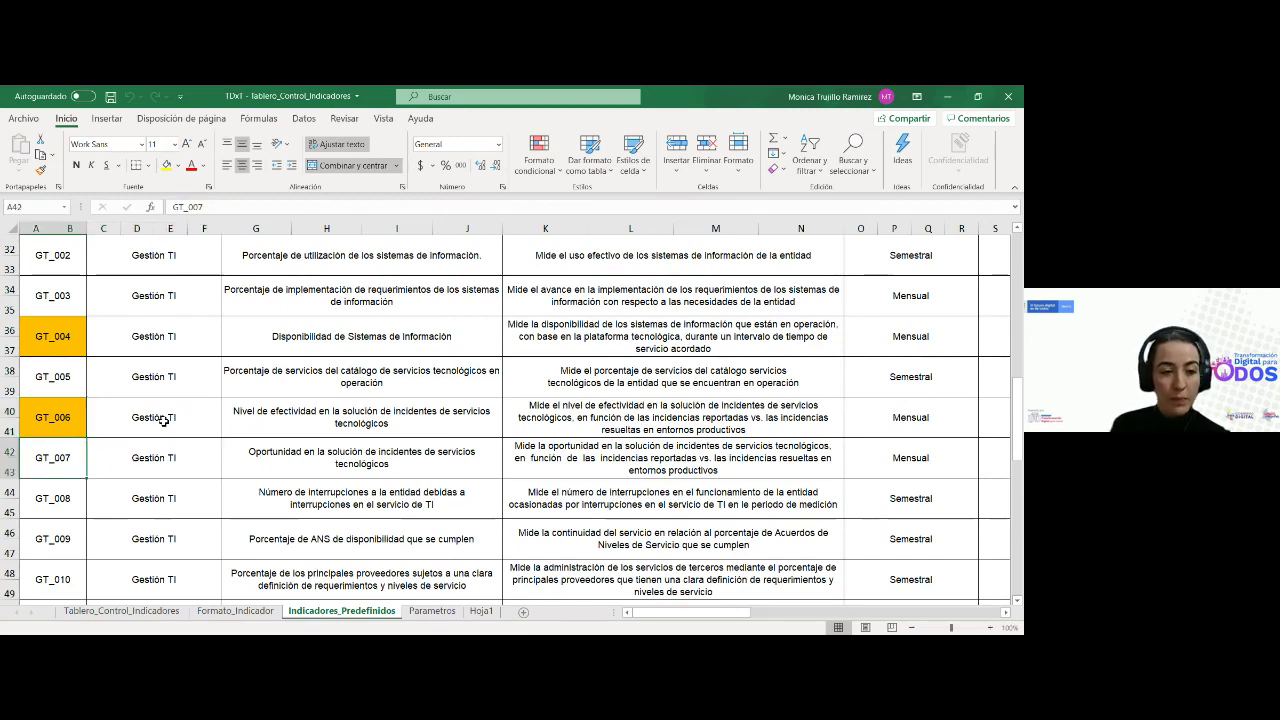
key(Right)
key(Down)
key(Down)
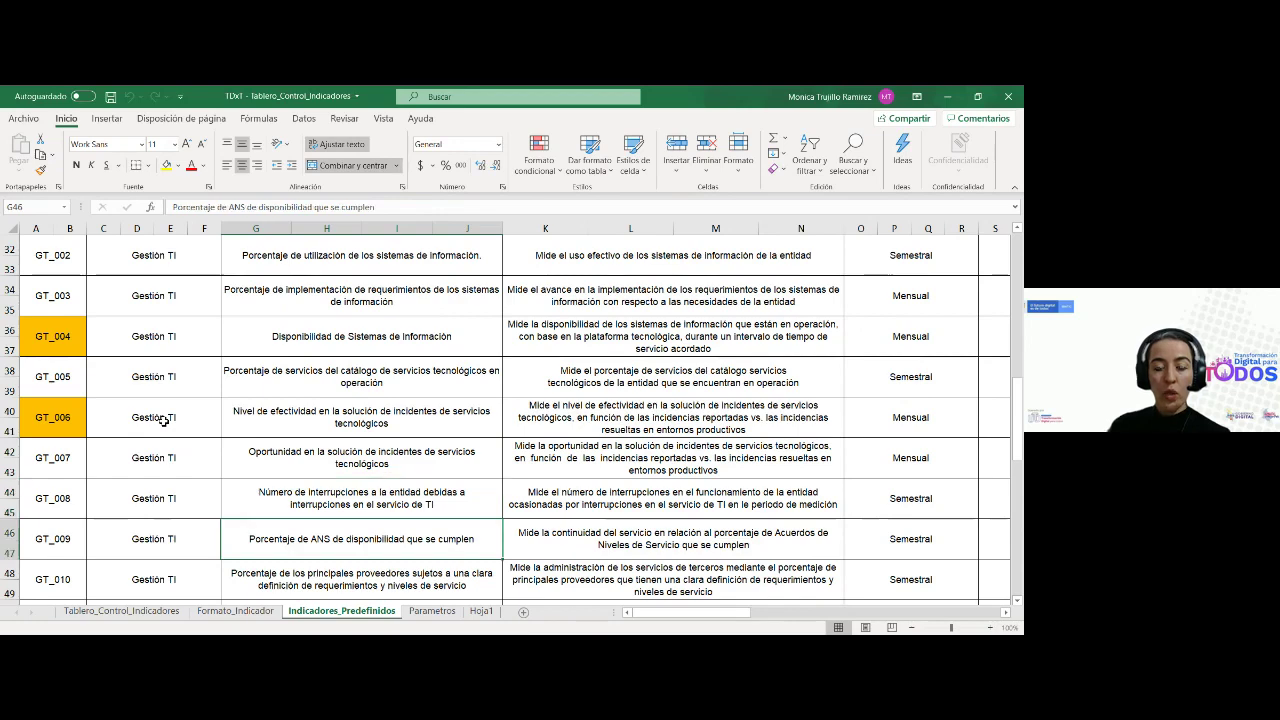
key(Down)
key(Down)
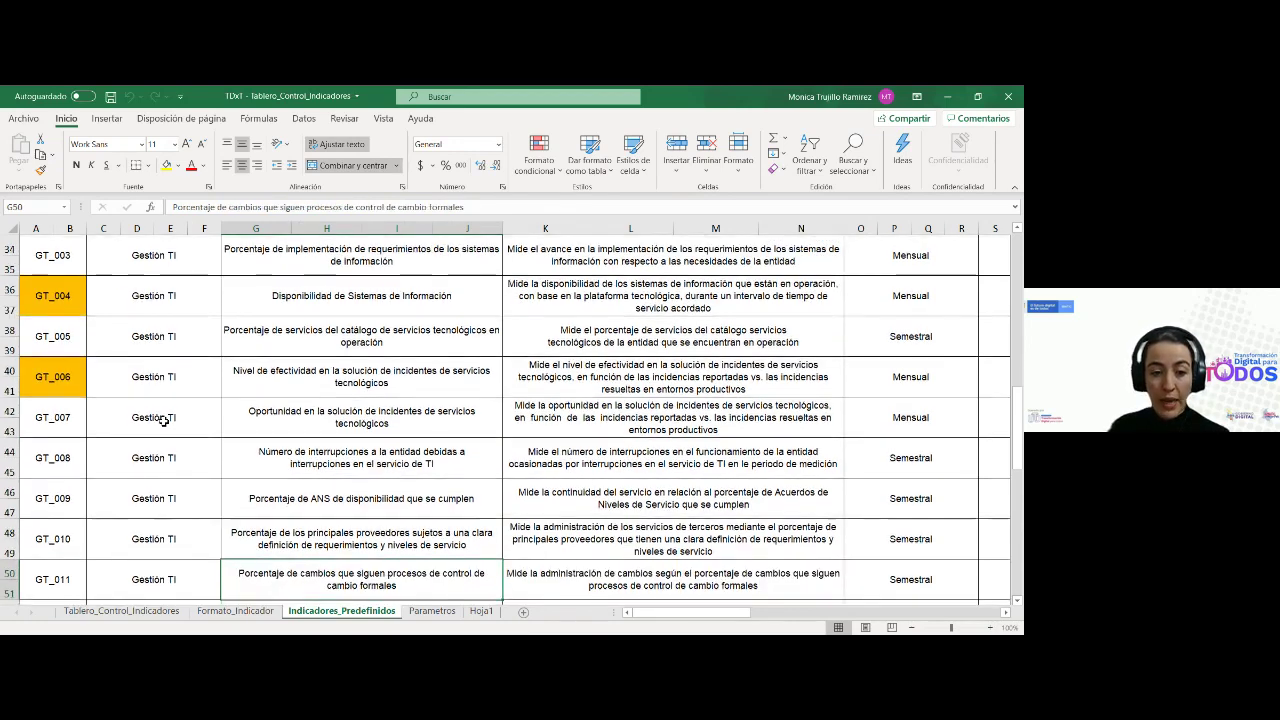
scroll(163, 420, down, 1)
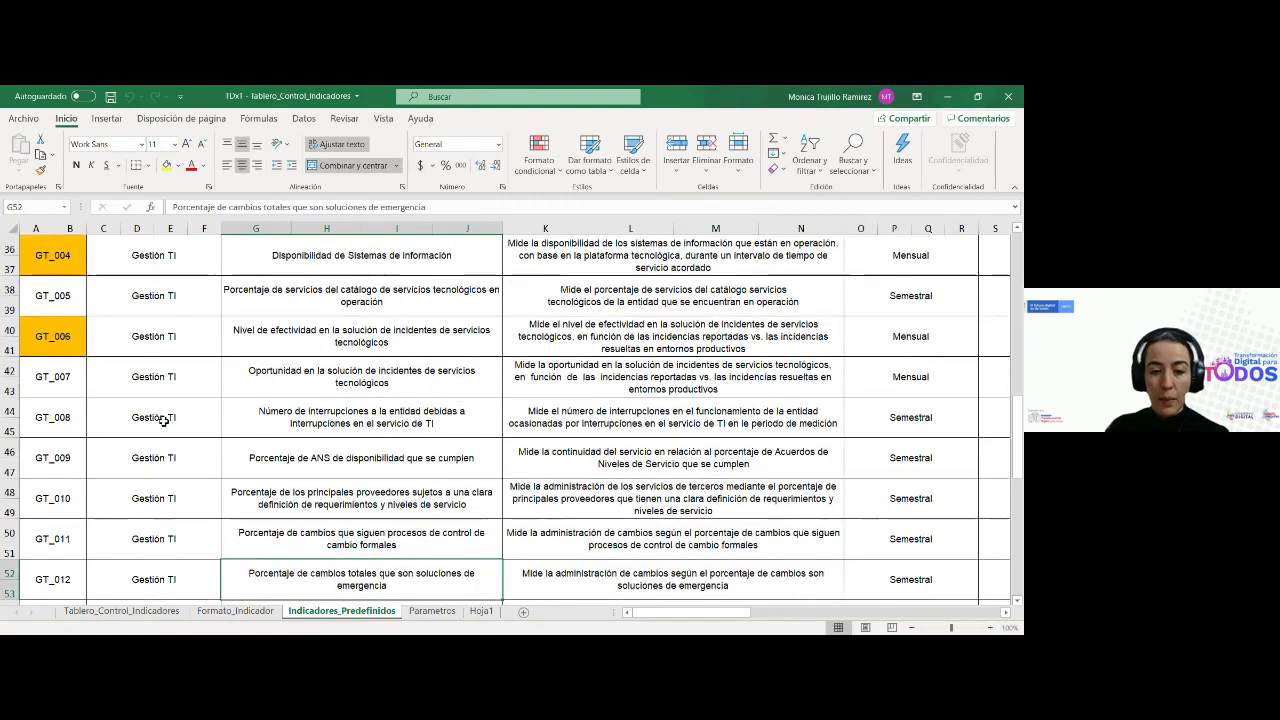
key(Down)
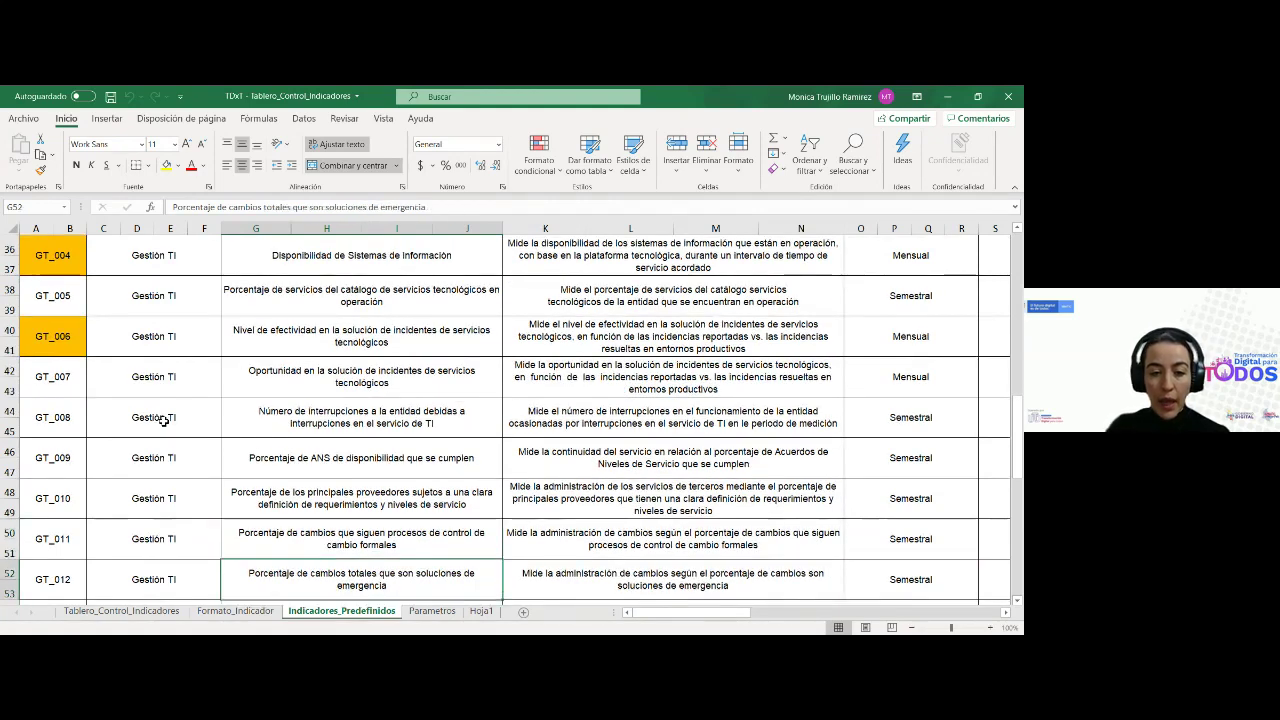
key(Down)
key(Down)
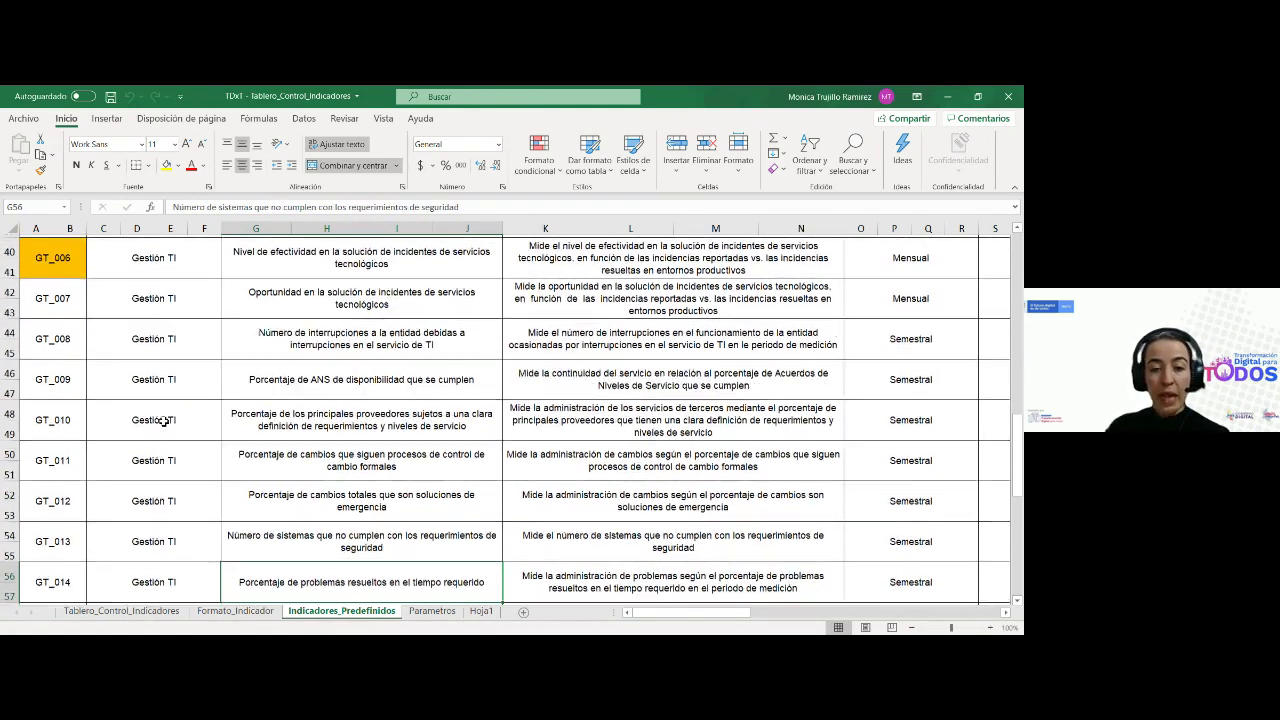
key(Down)
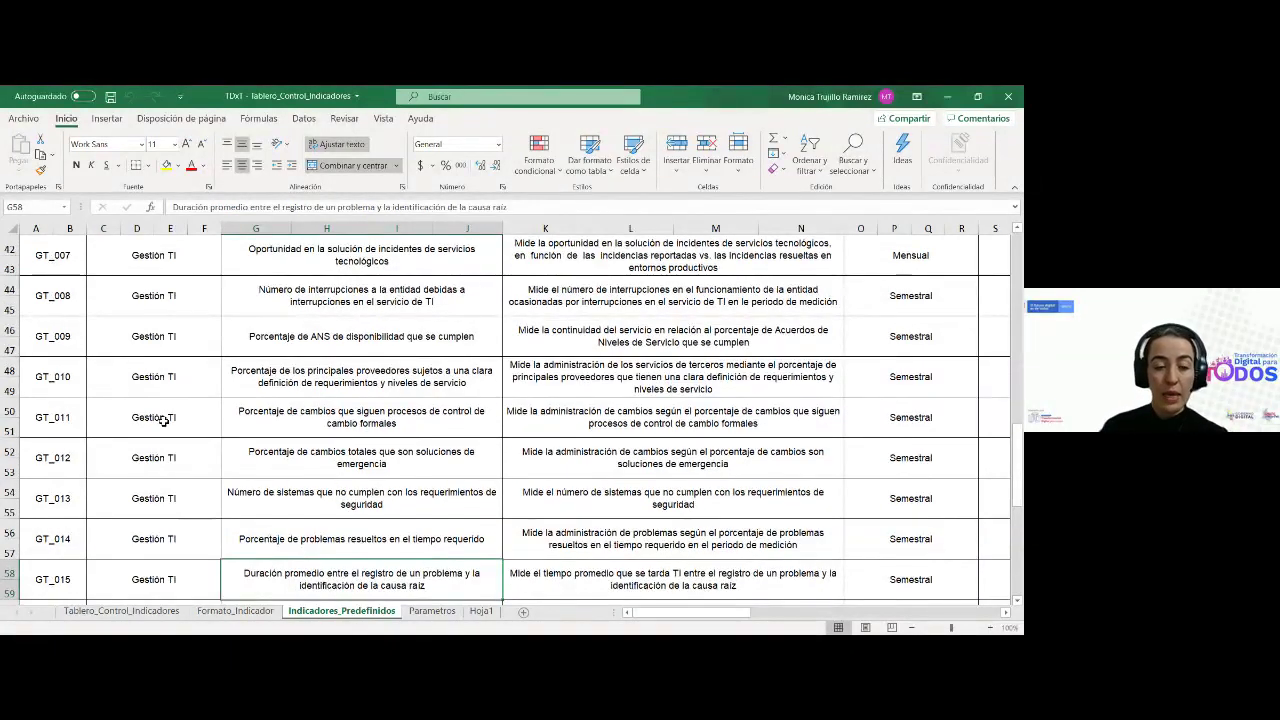
key(Up)
key(Up)
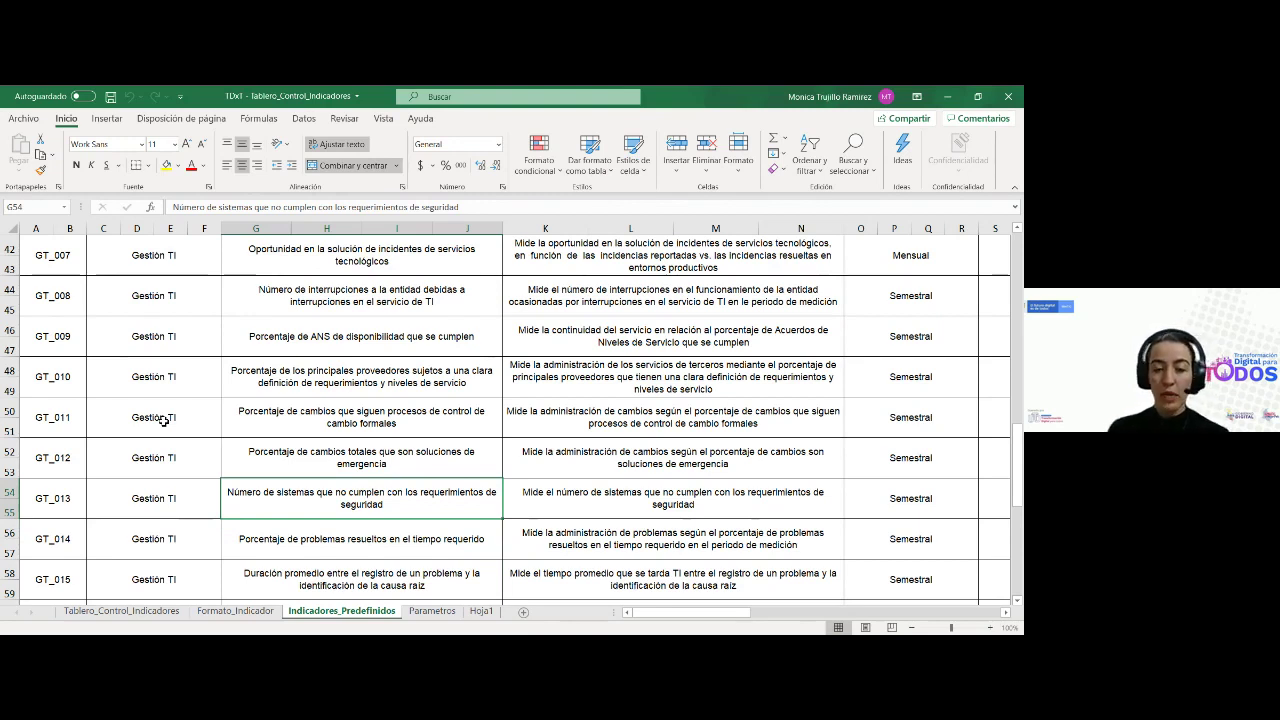
key(Down)
key(Down)
scroll(163, 421, down, 2)
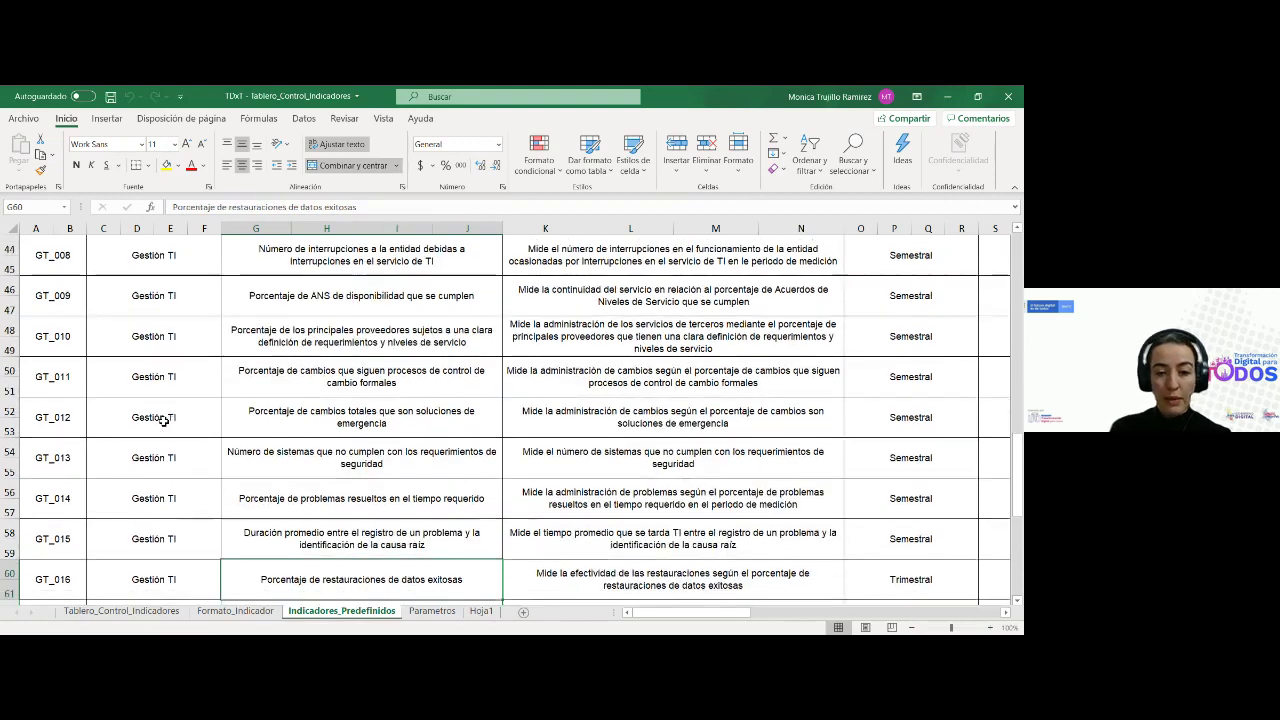
key(Down)
key(Down)
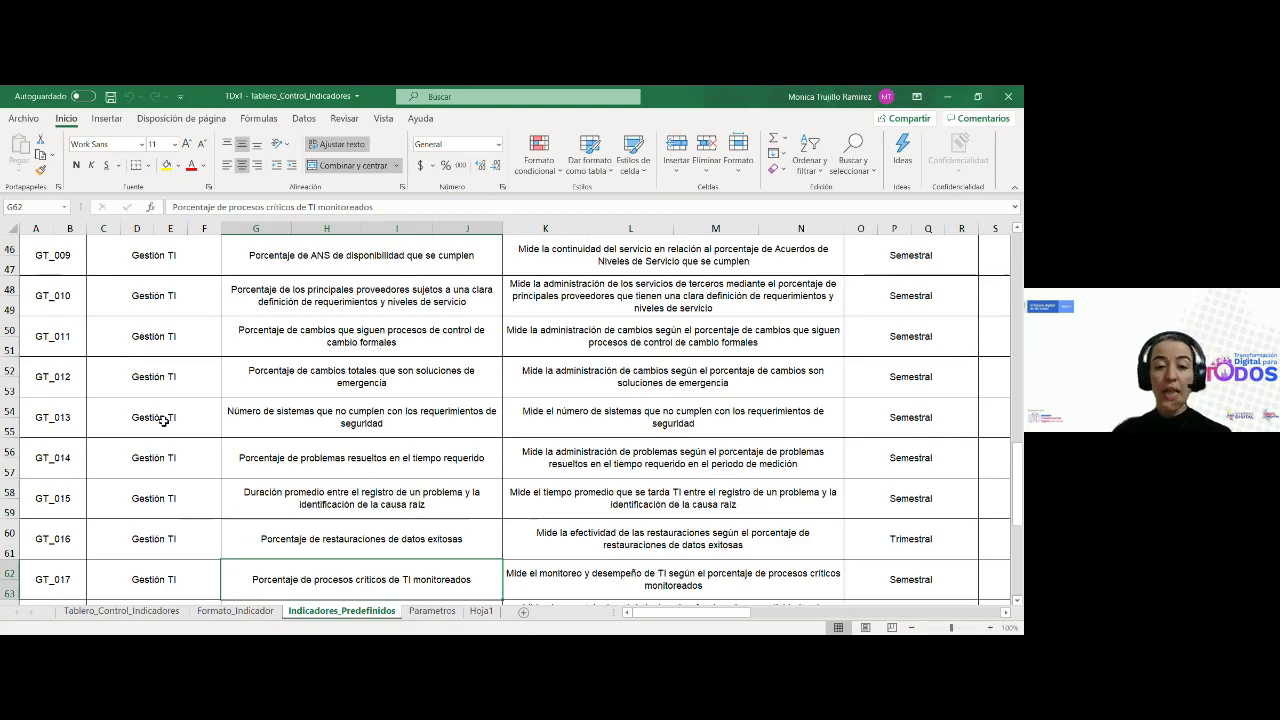
key(Down)
key(Down)
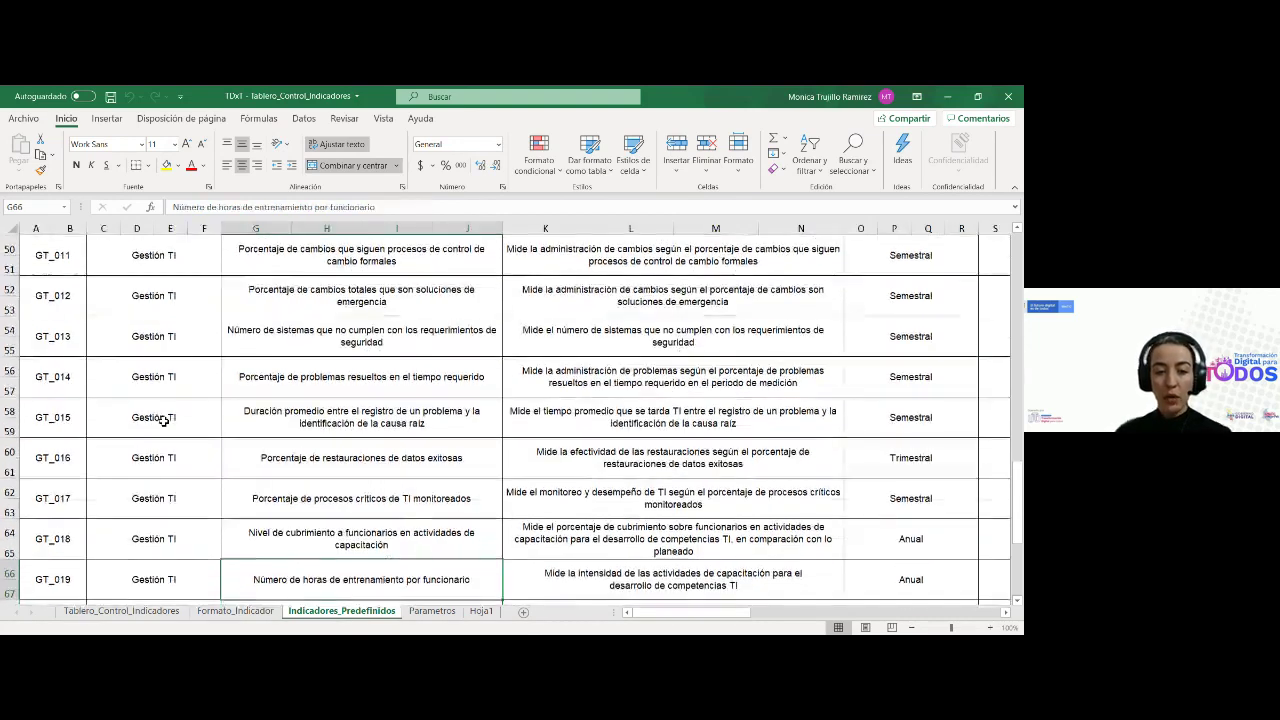
scroll(163, 420, down, 1)
key(Down)
scroll(163, 420, down, 1)
key(Up)
key(Up)
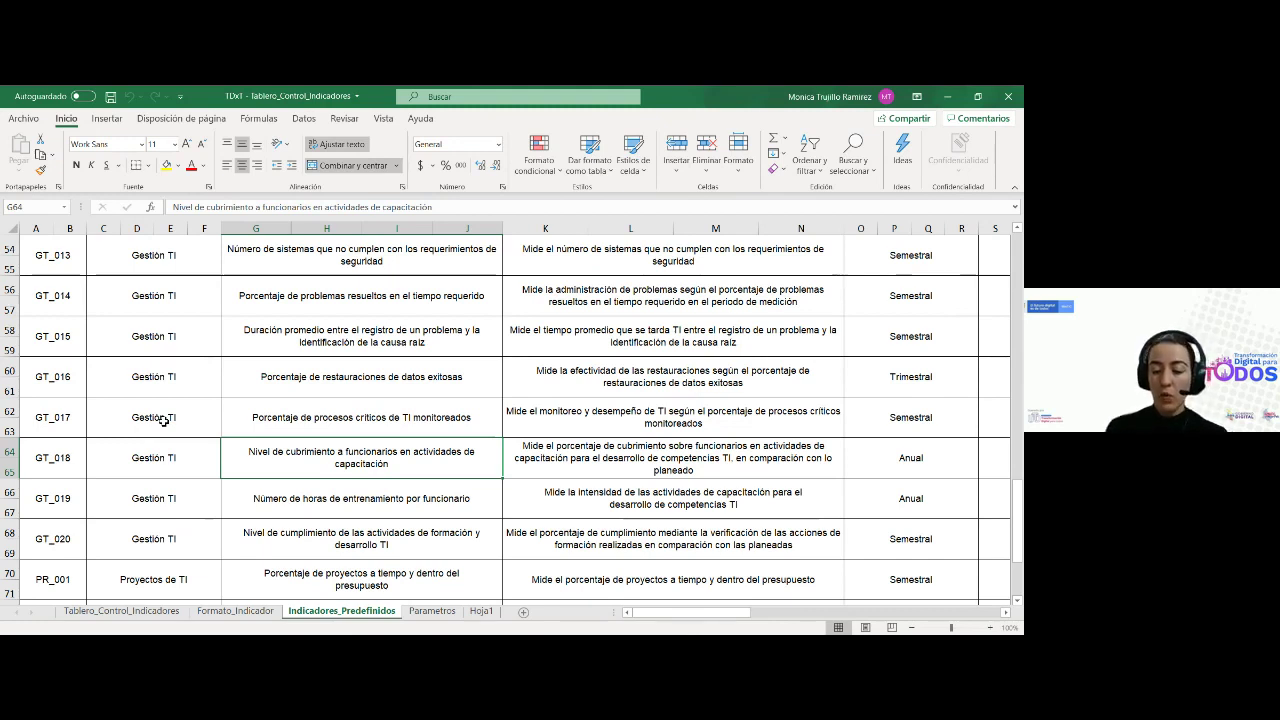
Browse the GT indicator names from GT_020 back up through GT_008 to GT_010
key(Up)
key(Down)
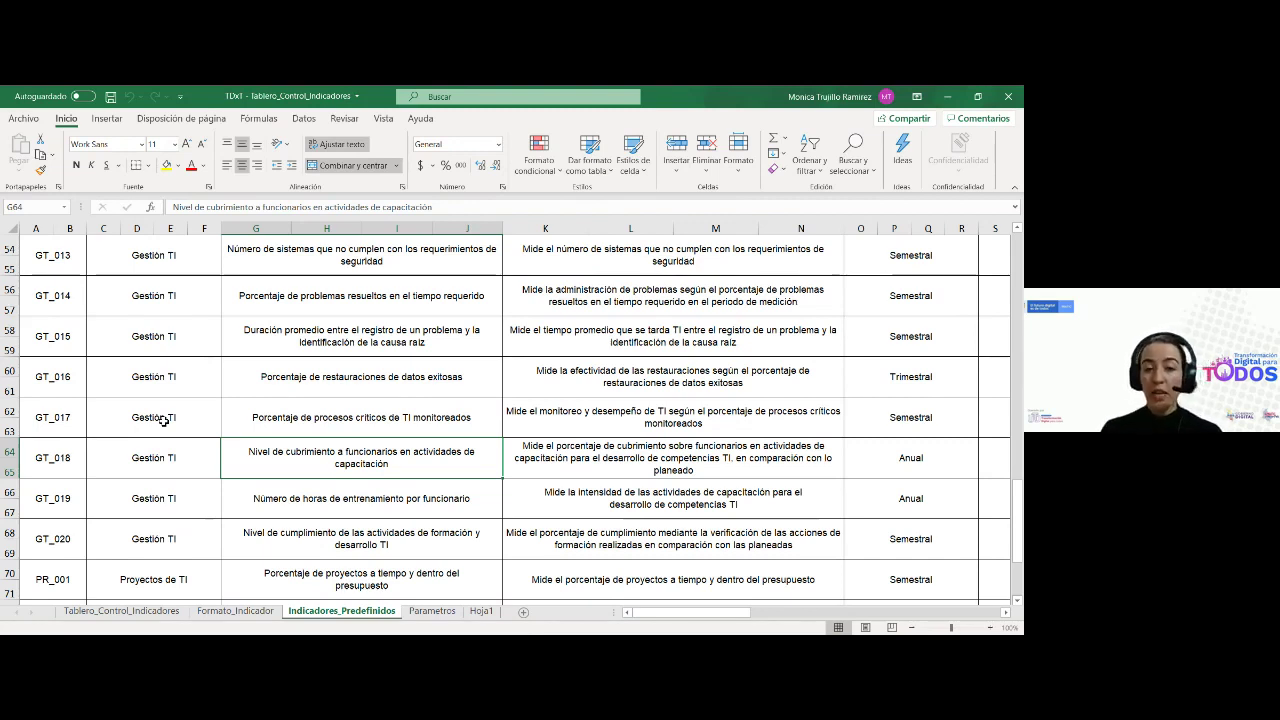
key(Down)
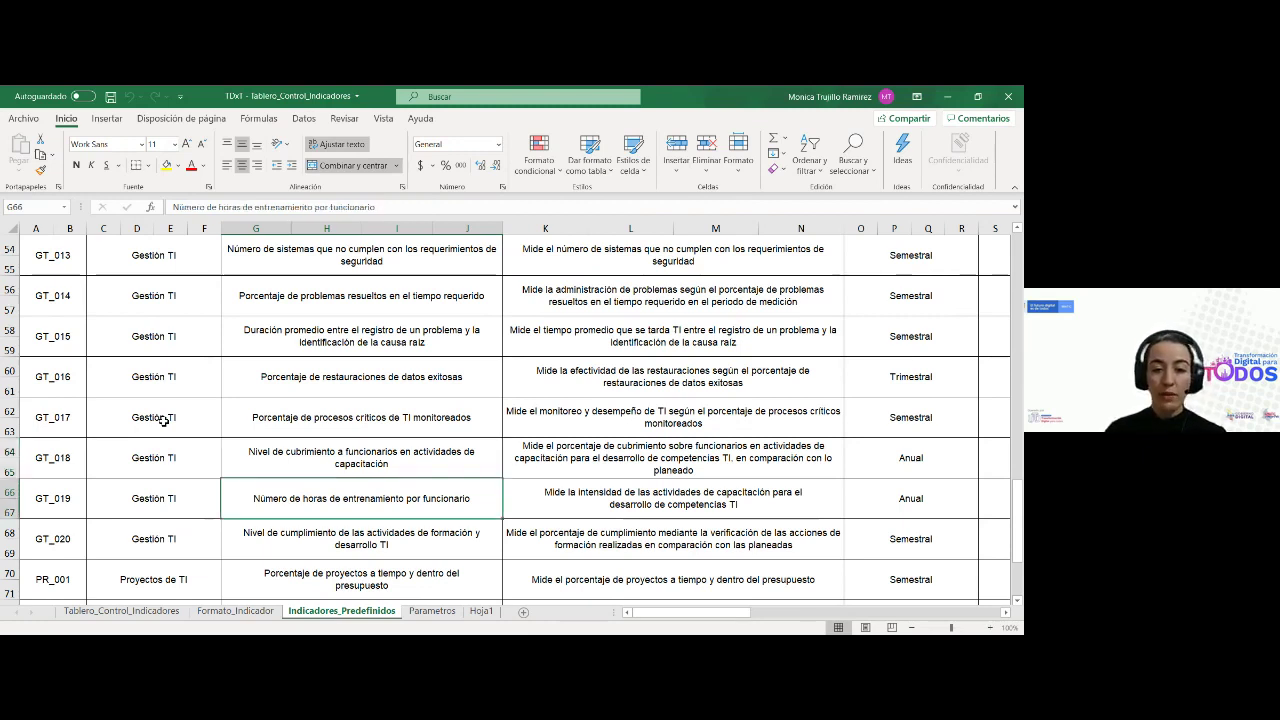
key(Down)
key(Up)
key(Up)
key(Up)
key(Up)
key(Up)
key(Up)
key(Up)
key(Up)
key(Up)
key(Up)
key(Up)
key(Up)
key(Down)
key(Down)
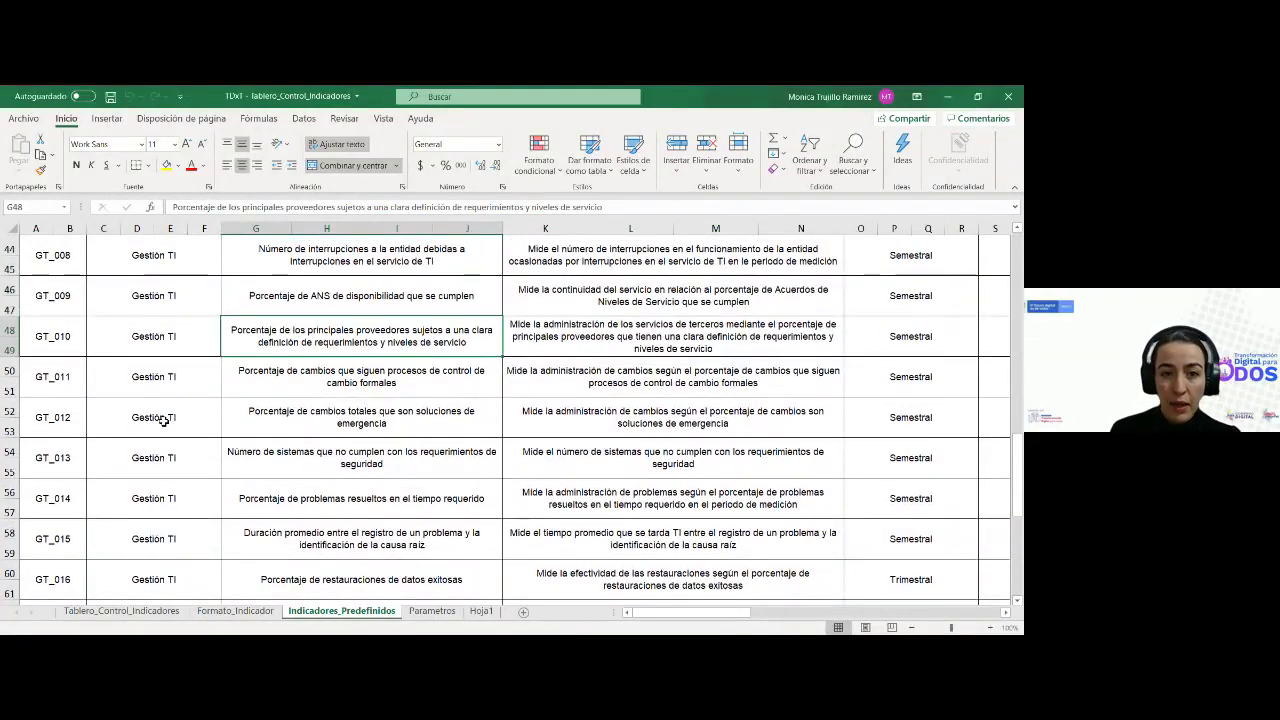
key(Up)
key(Up)
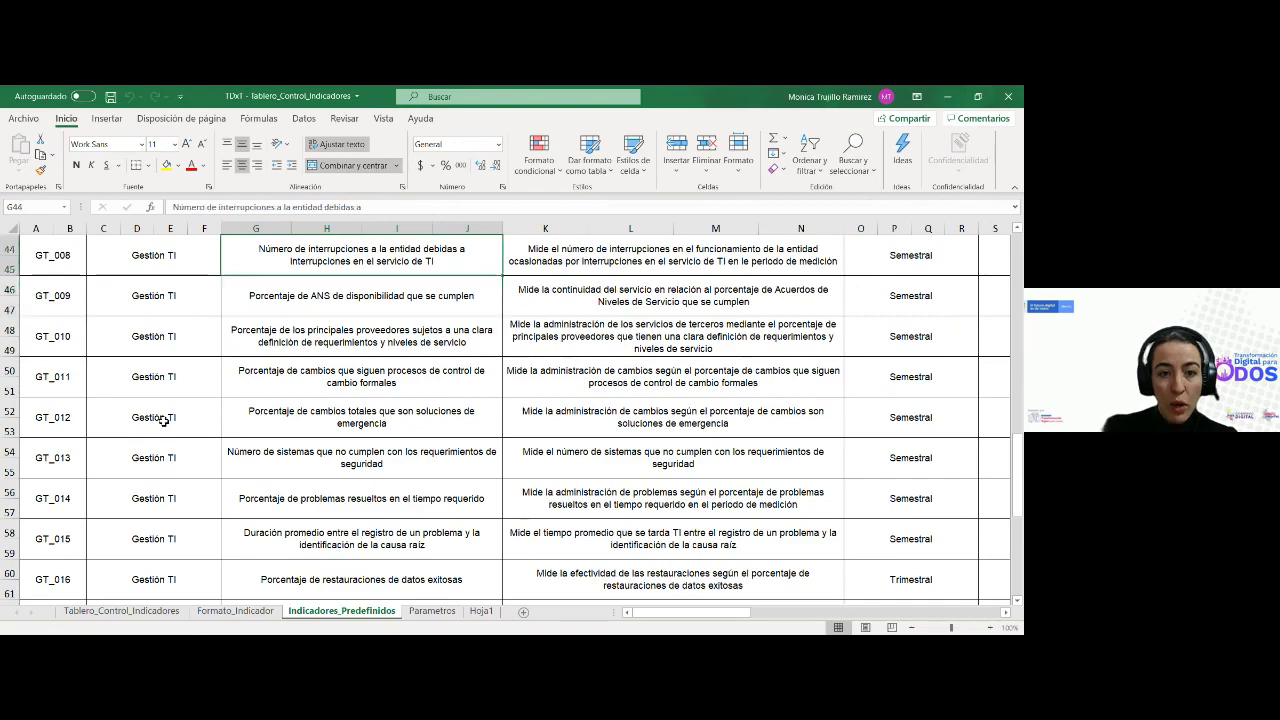
key(Up)
key(Up)
key(Down)
key(Down)
key(Down)
key(Down)
key(Up)
key(Up)
key(Up)
key(Up)
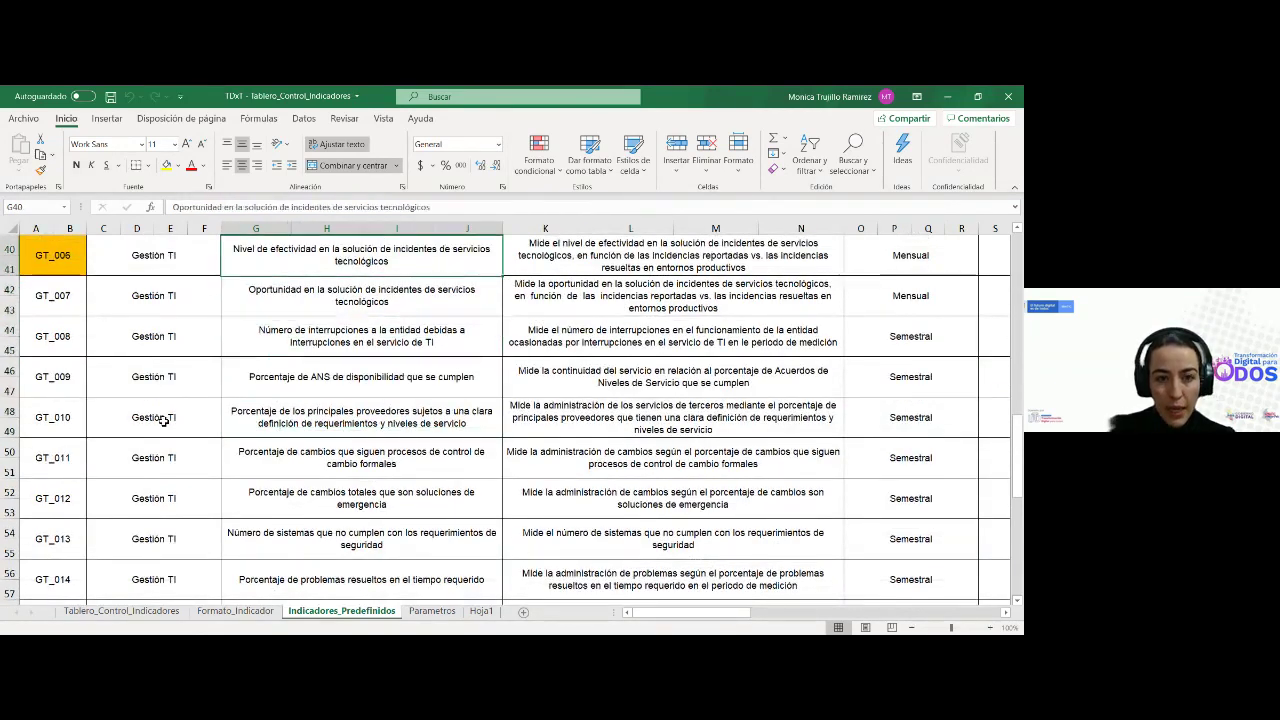
key(Up)
key(Up)
key(Down)
key(Down)
key(Down)
key(Down)
key(Down)
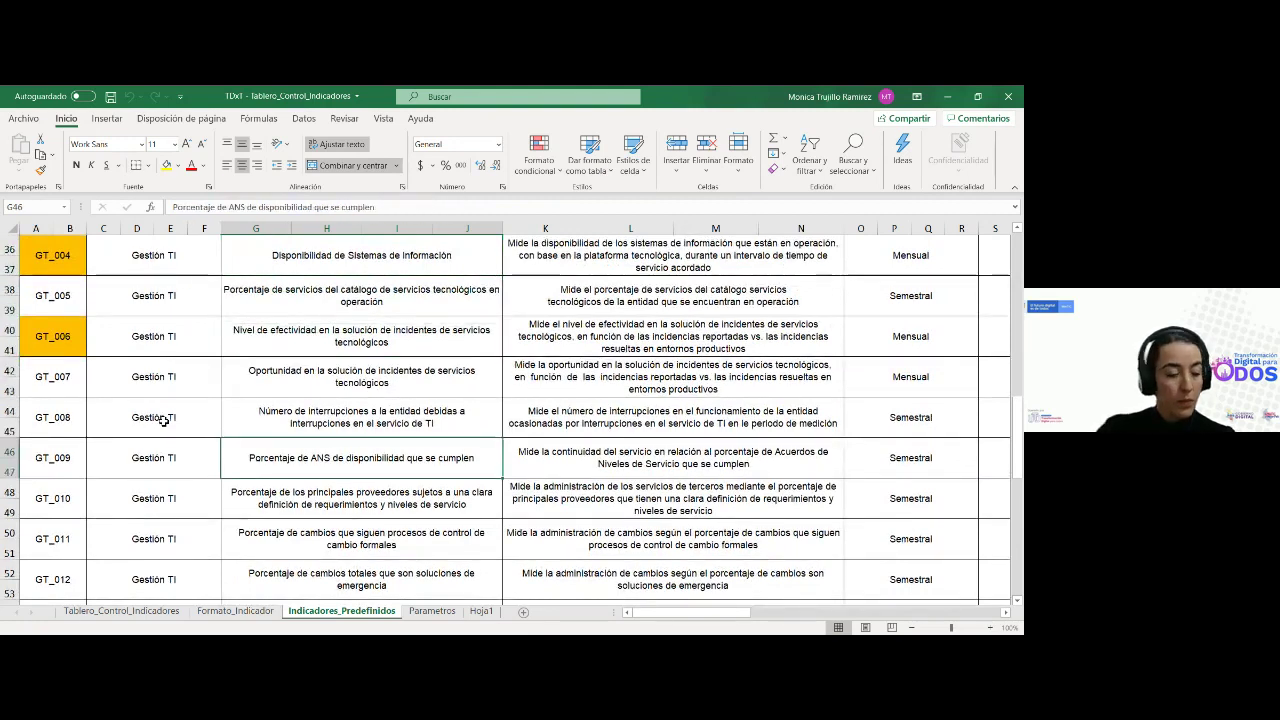
Move from GT_001 down to GT_010 and fill its code cell A48 yellow
key(Up)
key(Up)
key(Up)
key(Up)
key(Up)
key(Up)
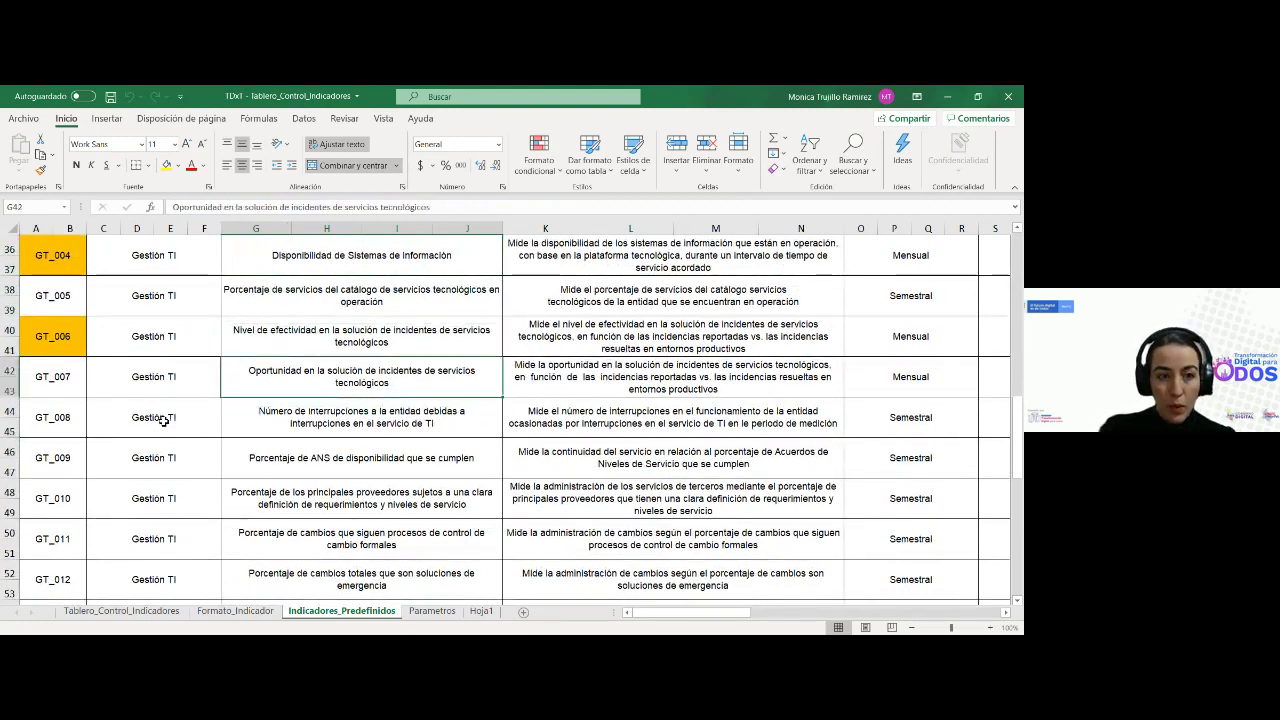
key(Up)
key(Up)
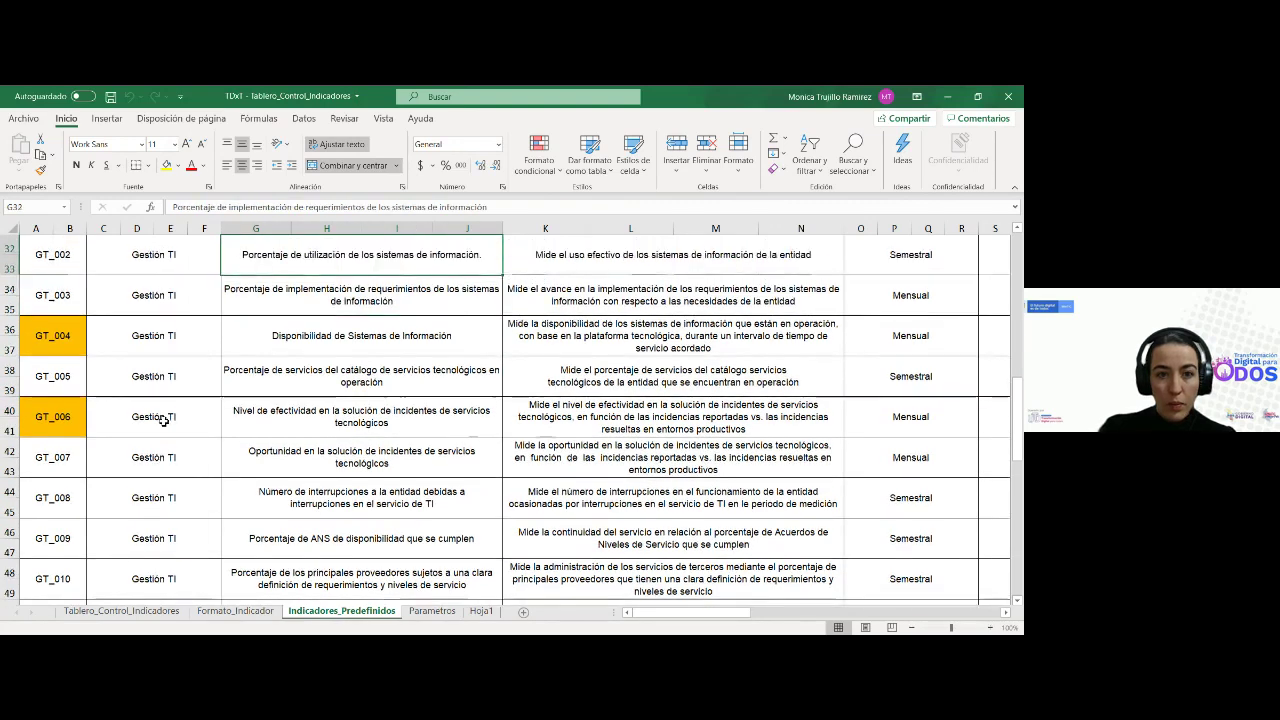
key(Down)
key(Down)
key(Down)
key(Down)
key(Down)
key(Down)
key(Down)
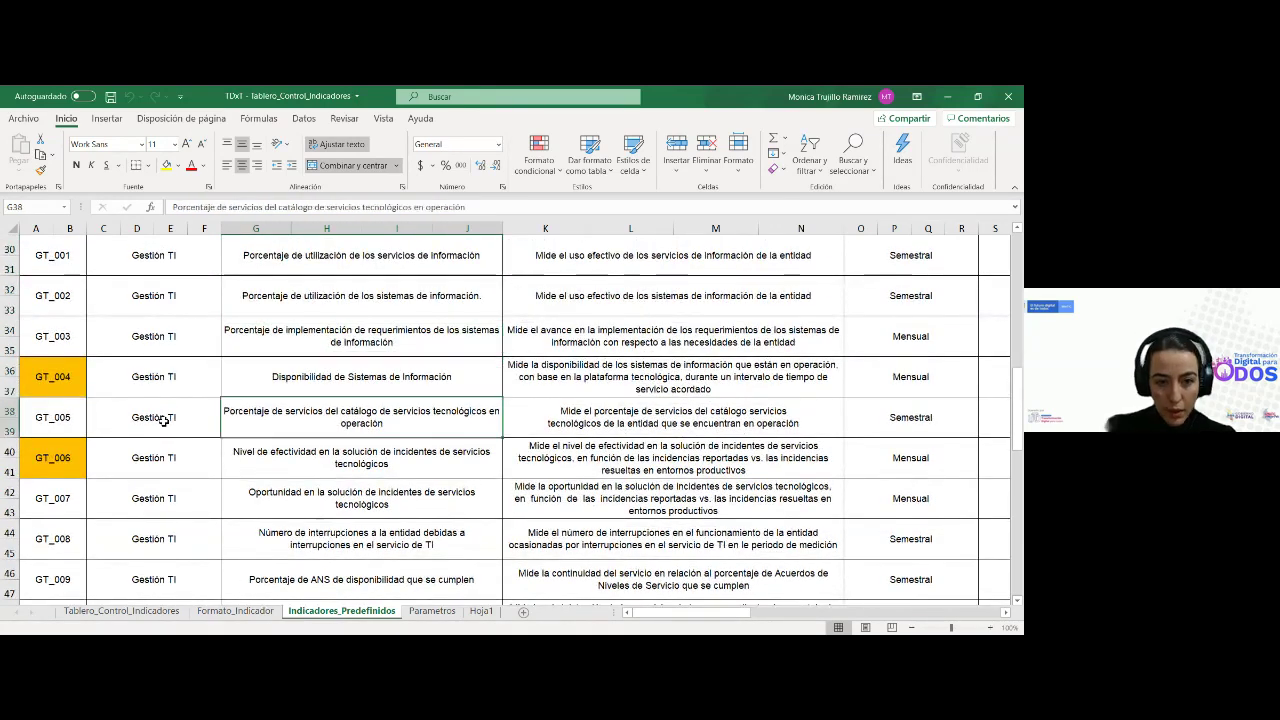
key(Down)
key(Down)
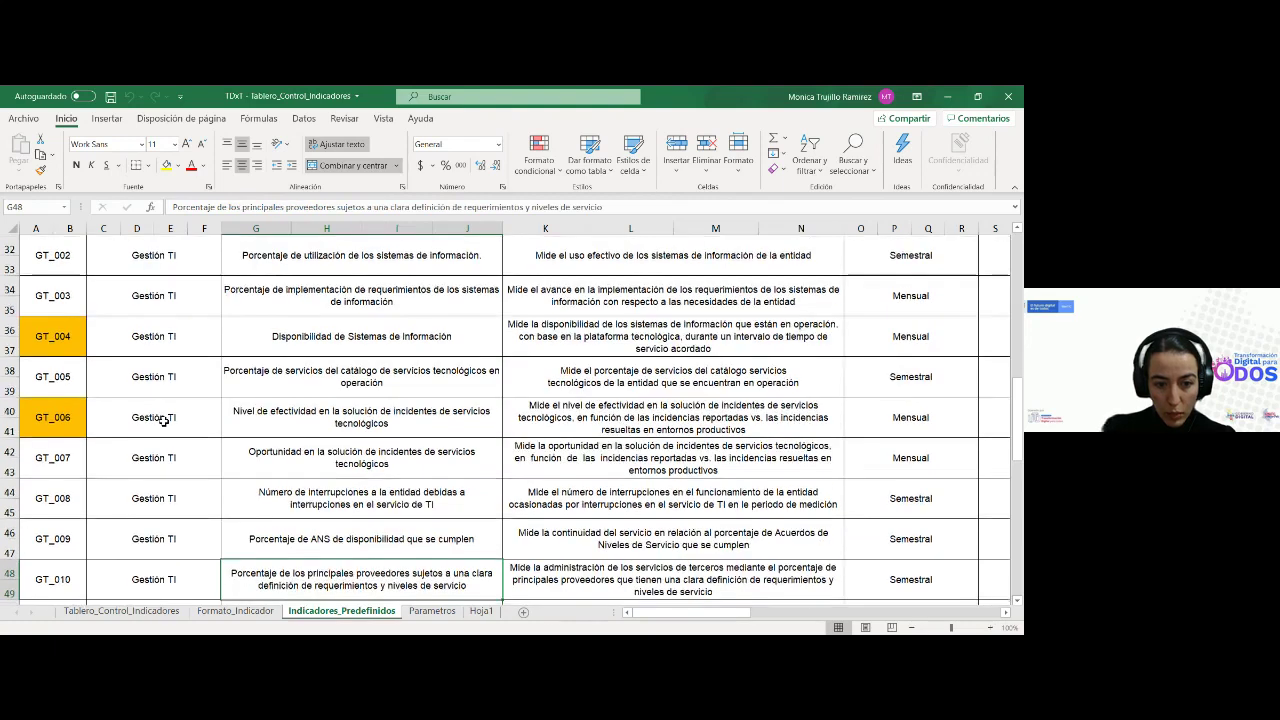
key(Home)
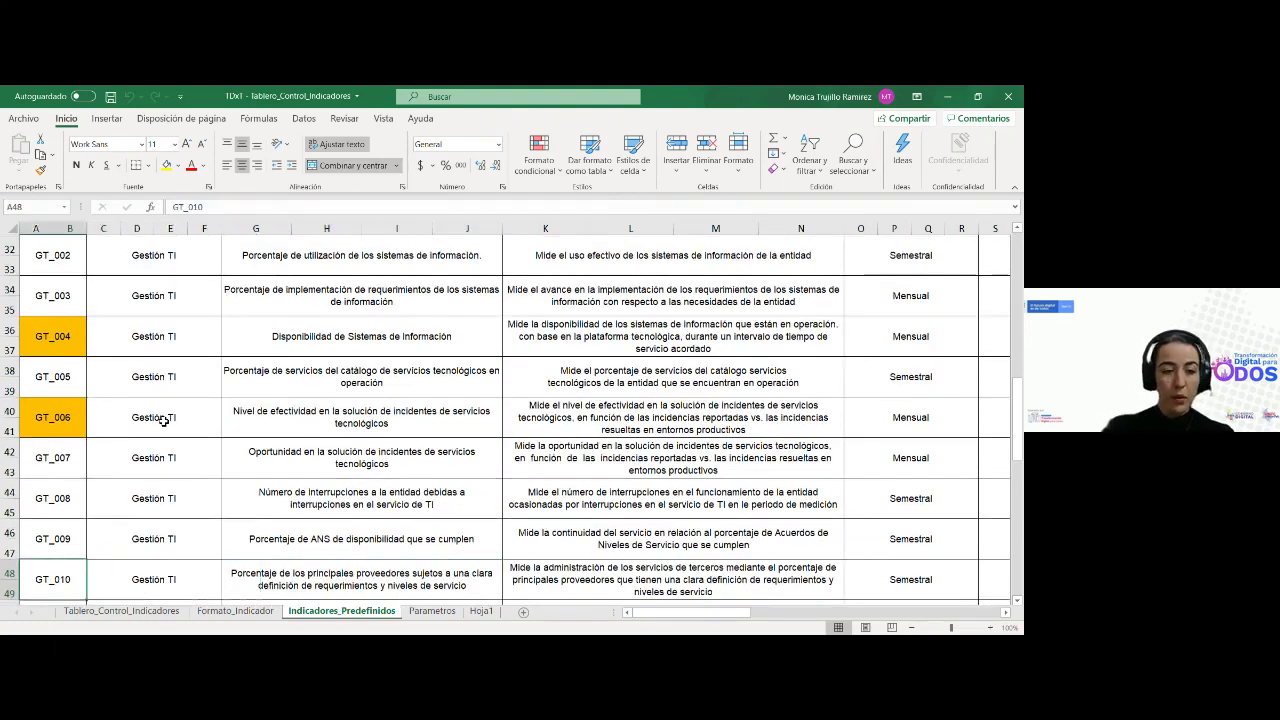
click(166, 165)
scroll(296, 460, down, 2)
scroll(296, 462, down, 1)
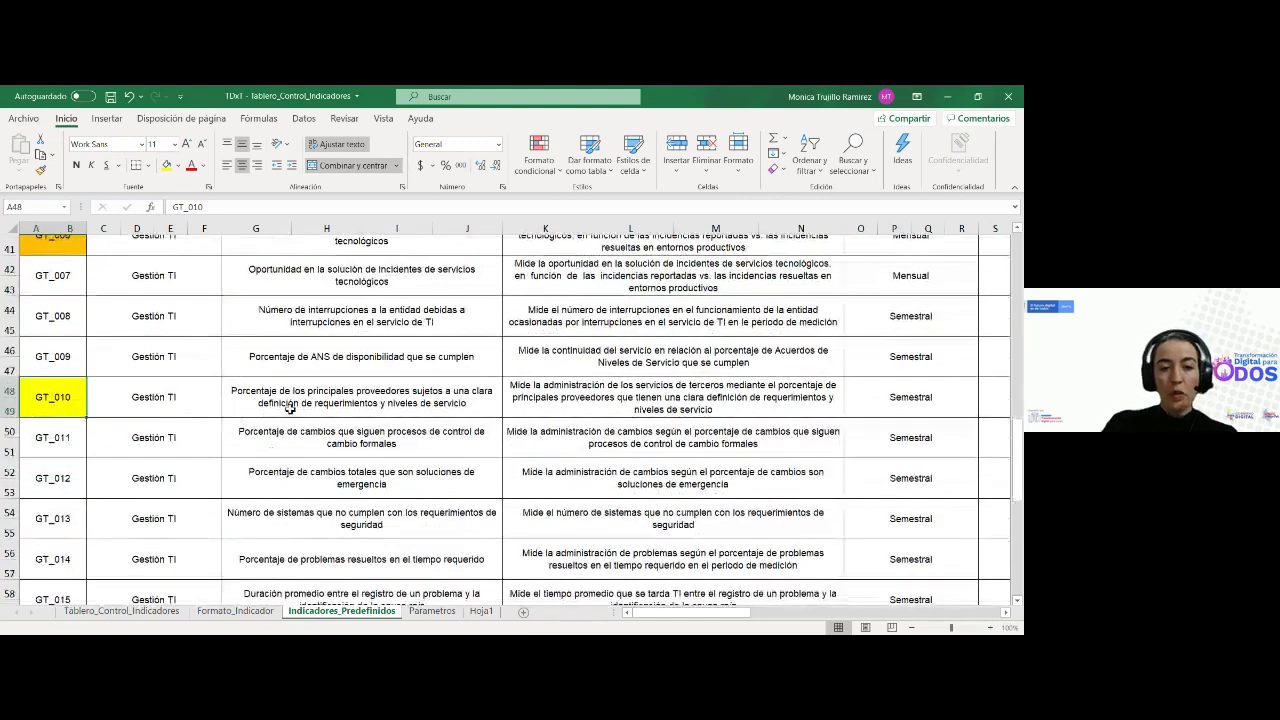
click(289, 407)
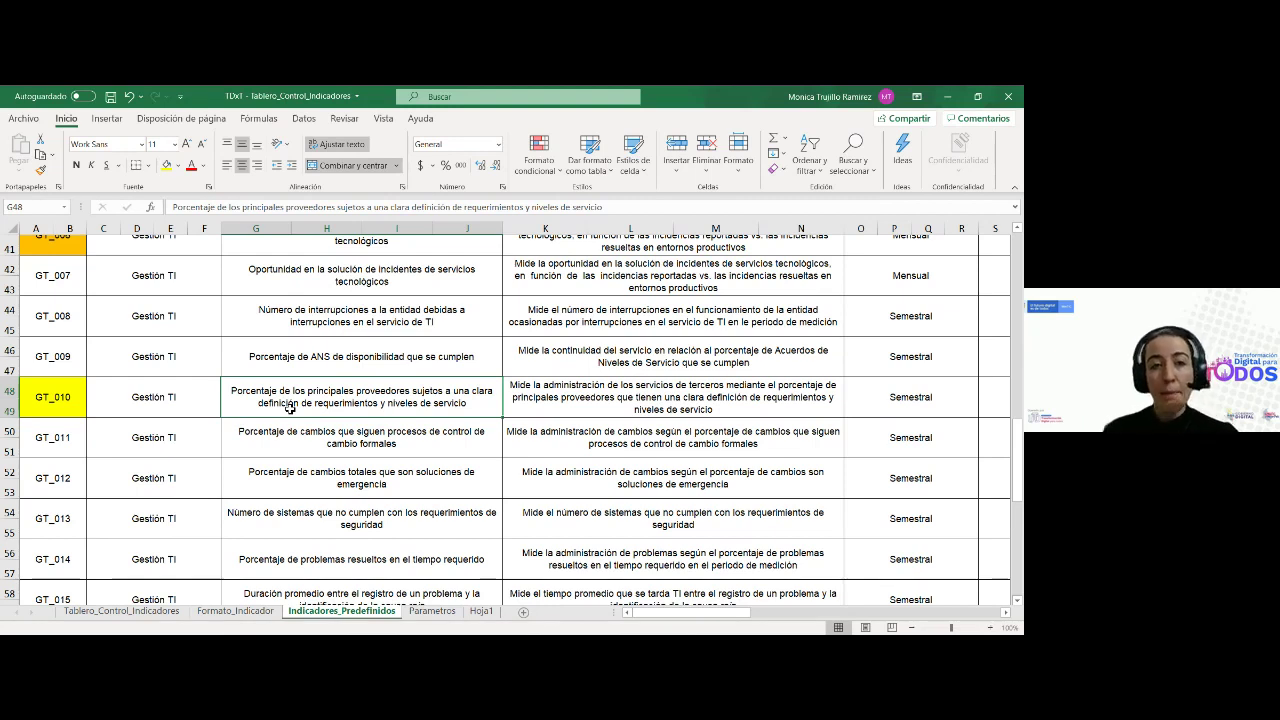
Step along row 48 past periodicity and Resultado type to the PPD = ( PPR / TPP) * 100 formula and variables
key(Right)
key(Right)
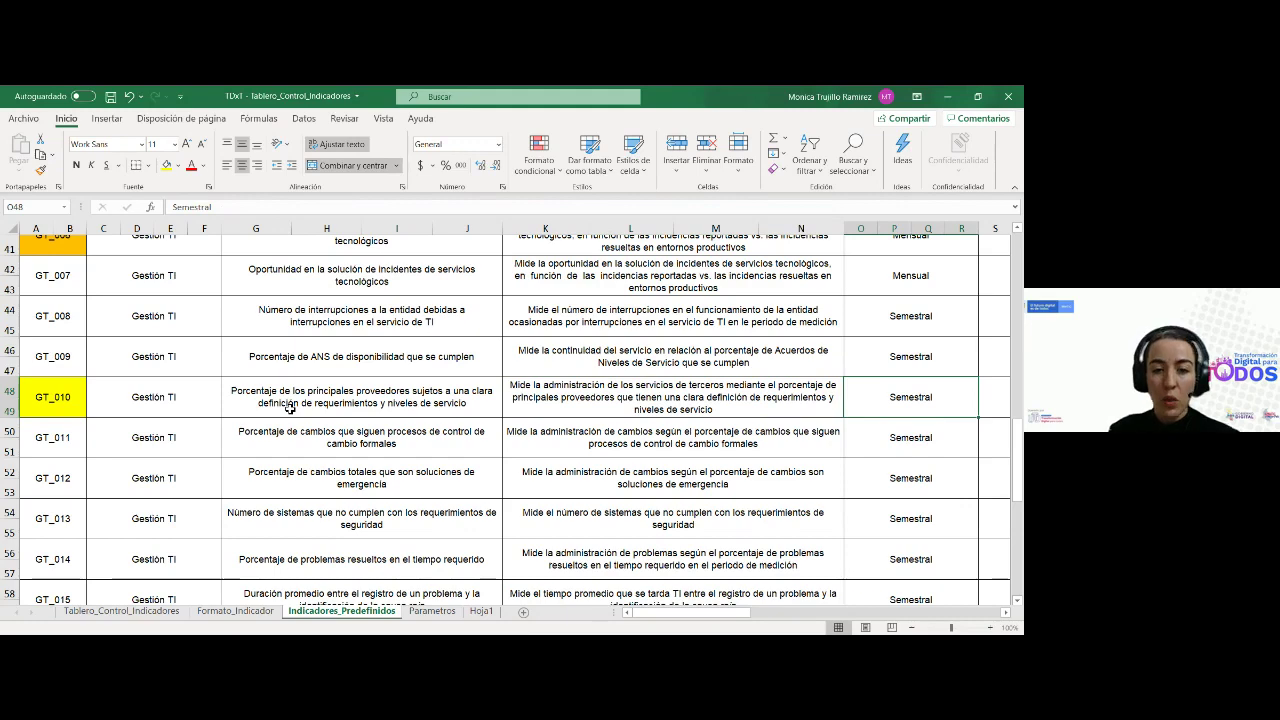
key(Right)
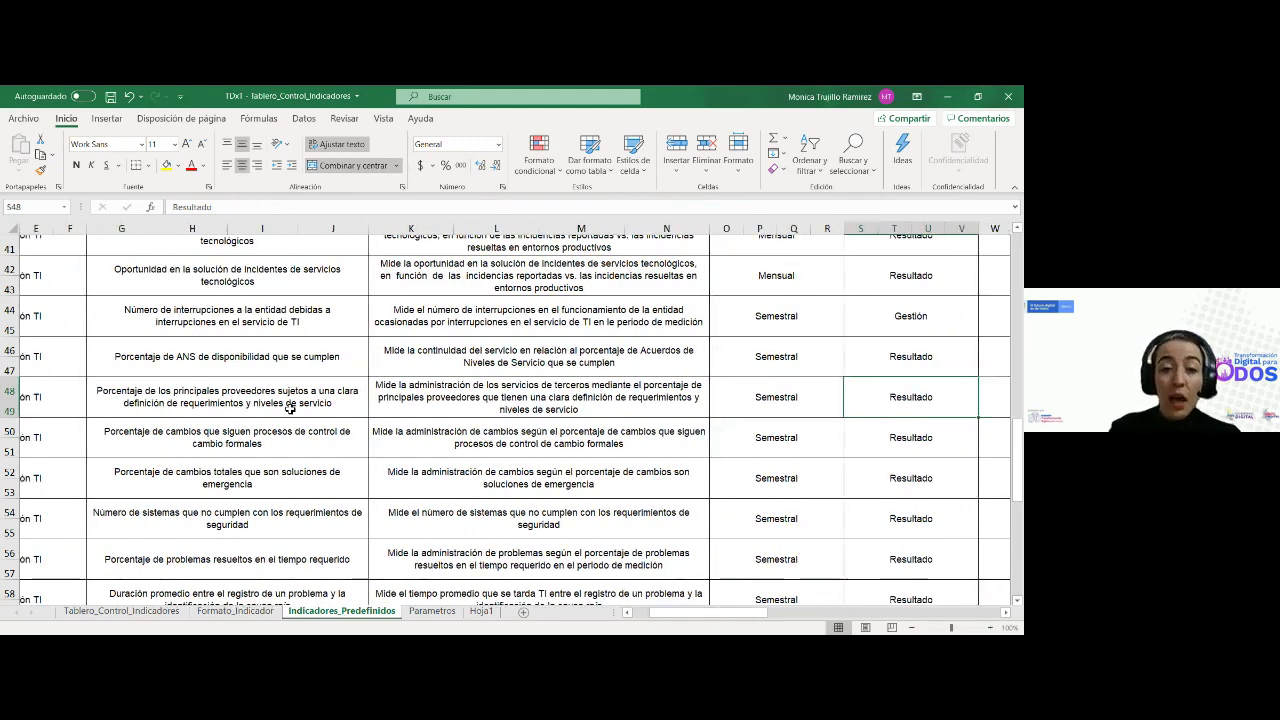
key(Right)
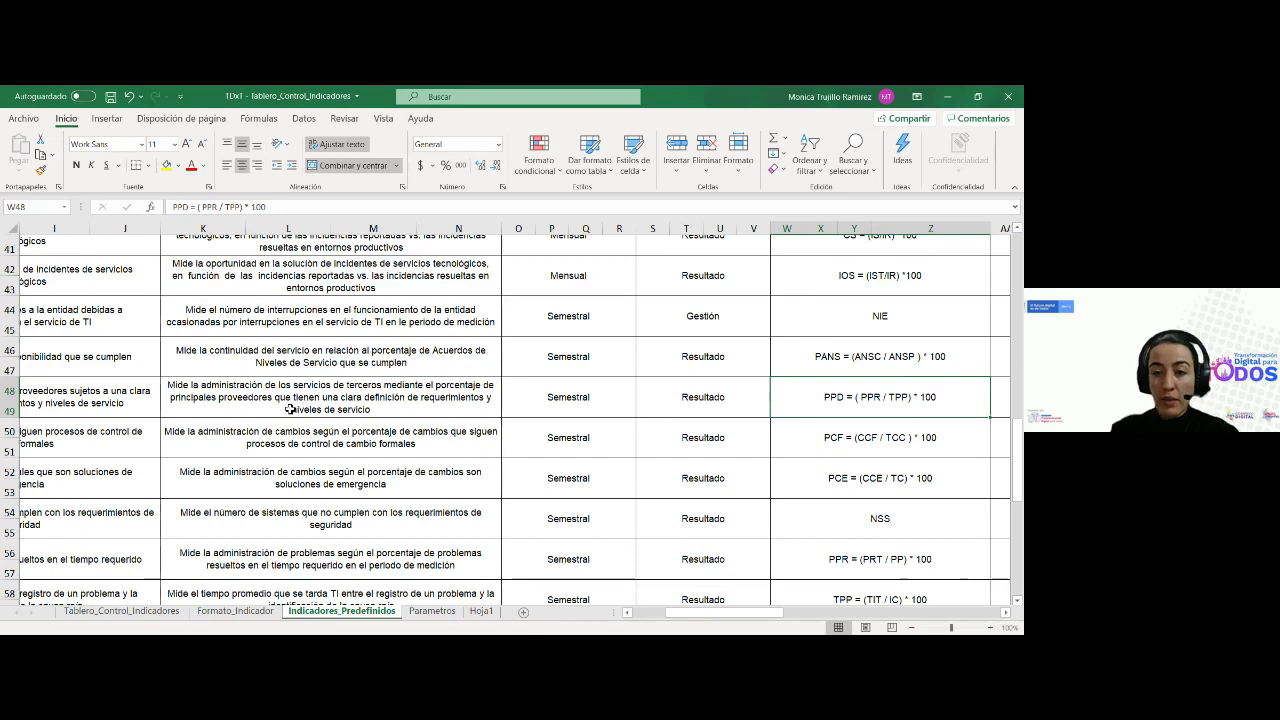
scroll(290, 409, right, 5)
key(Right)
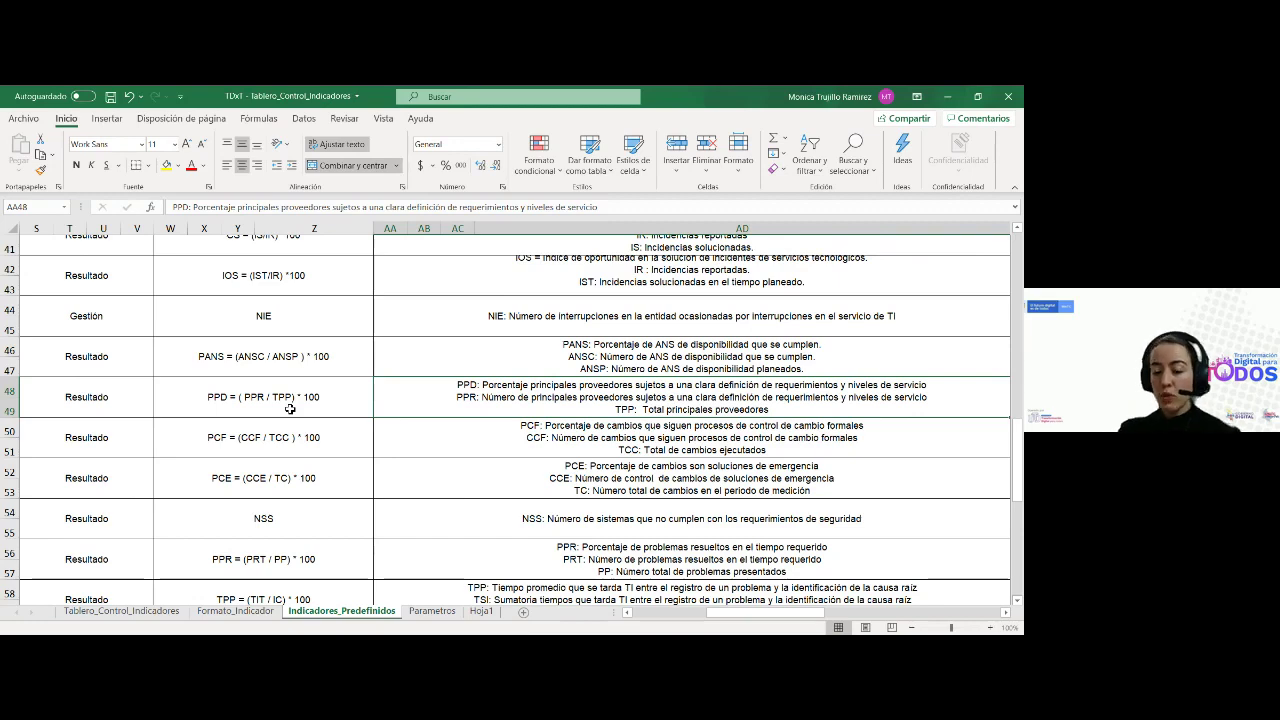
Check GT_010's Porcentaje unit, data source and 60% - 79% range, then arrow back to A48
key(Right)
key(Right)
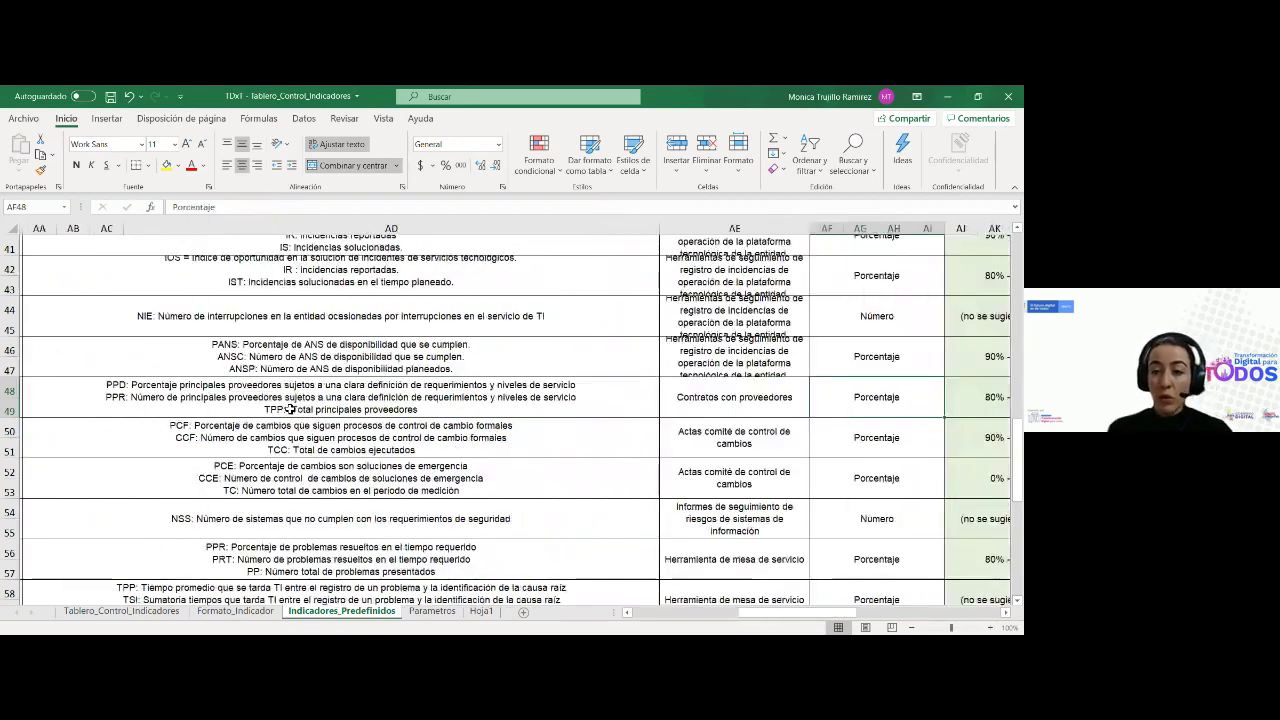
scroll(290, 409, right, 5)
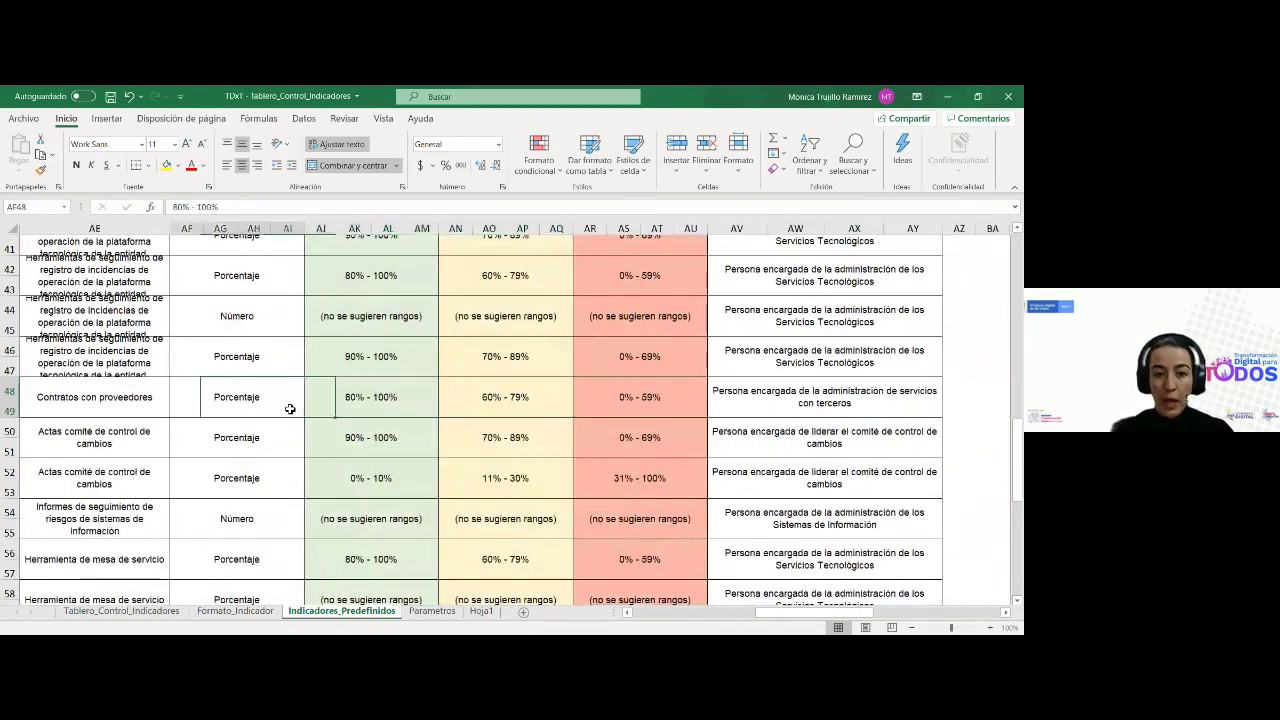
key(Left)
key(Right)
key(Right)
key(Right)
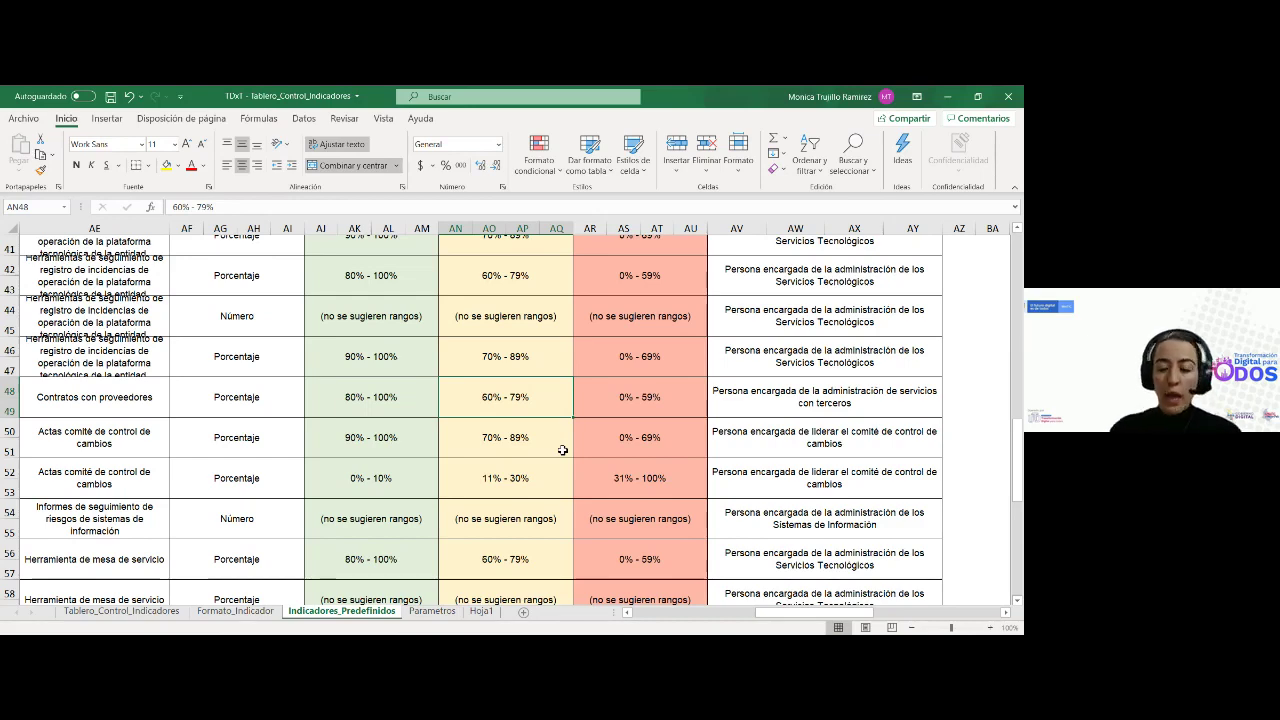
key(Left)
key(Left)
key(Left)
scroll(563, 450, left, 5)
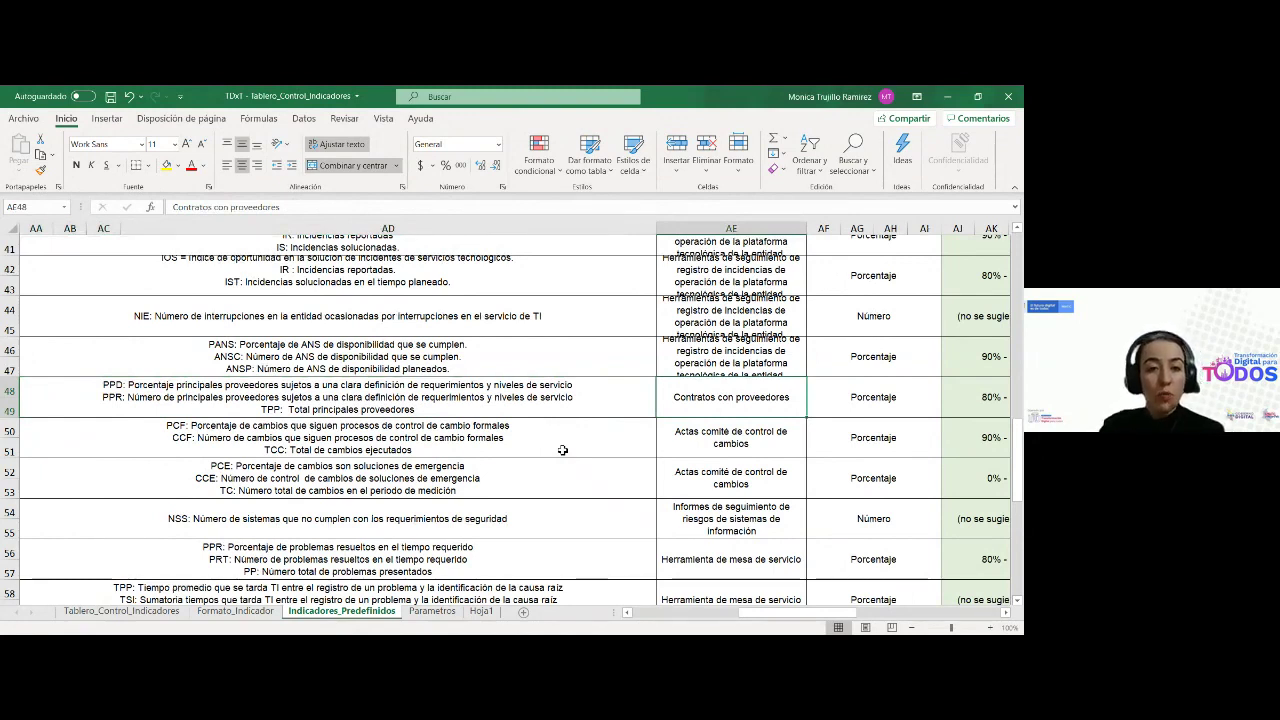
key(Left)
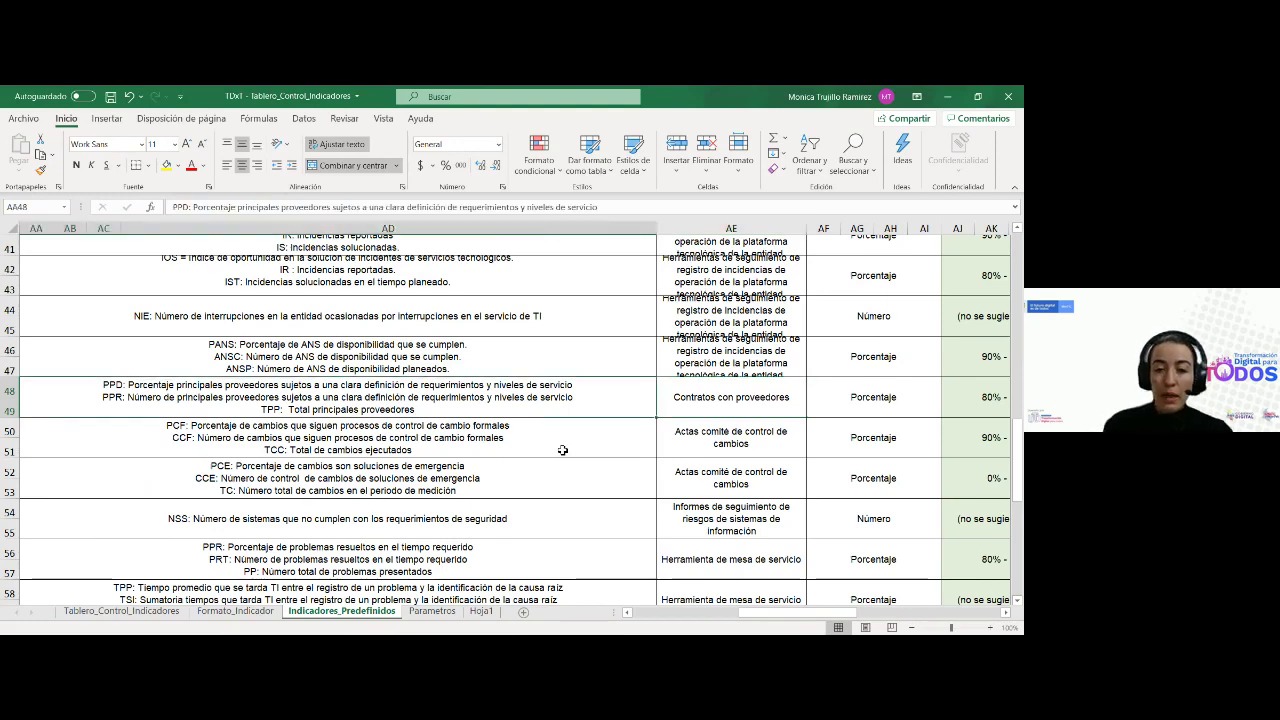
key(Left)
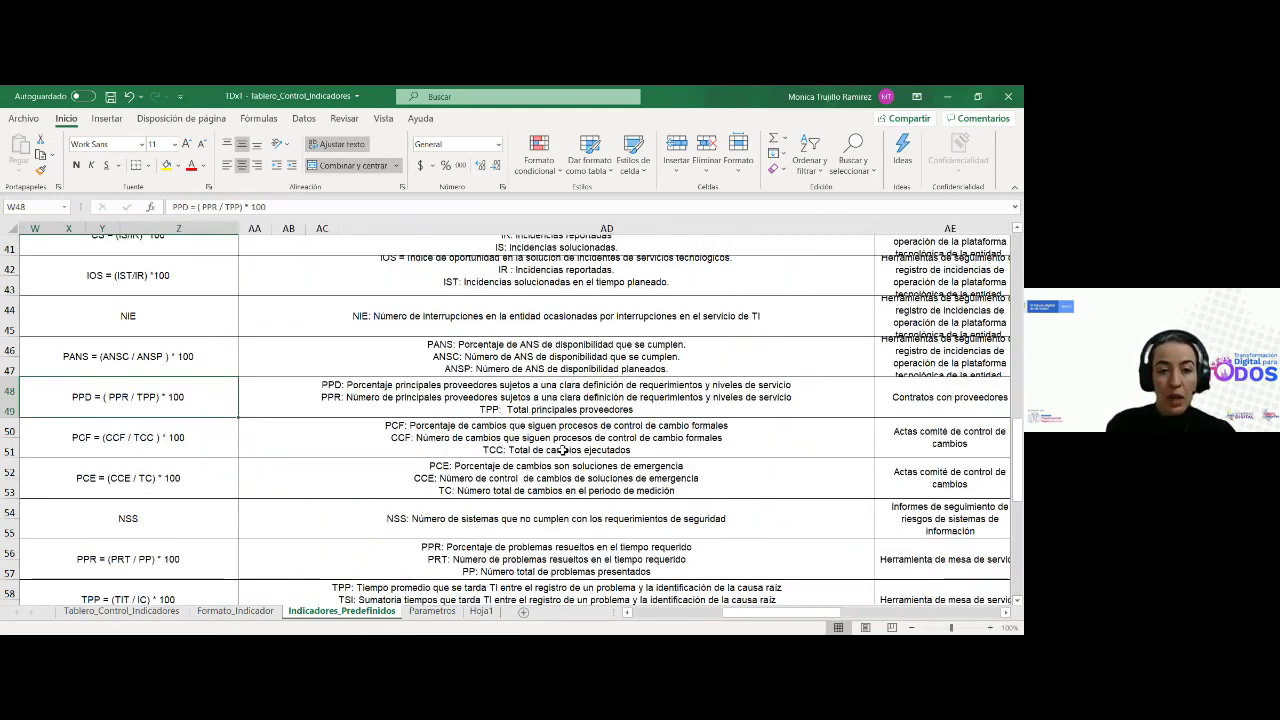
key(Left)
key(Left)
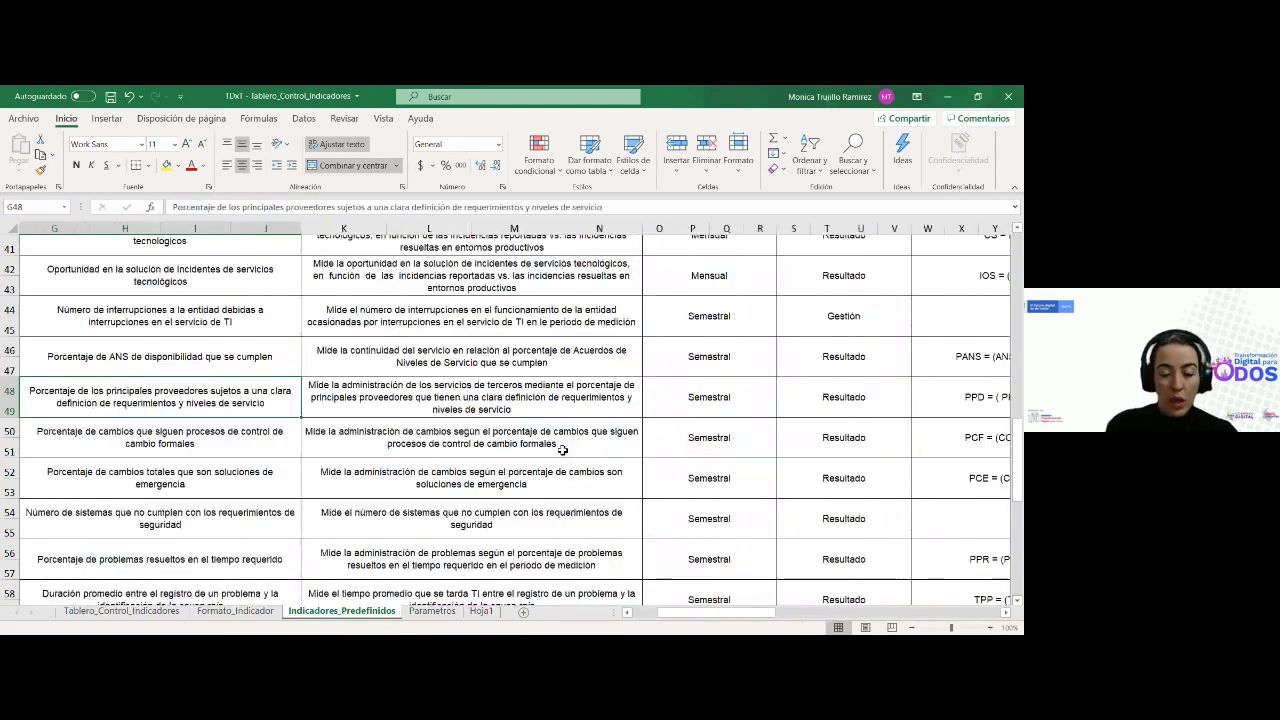
key(Left)
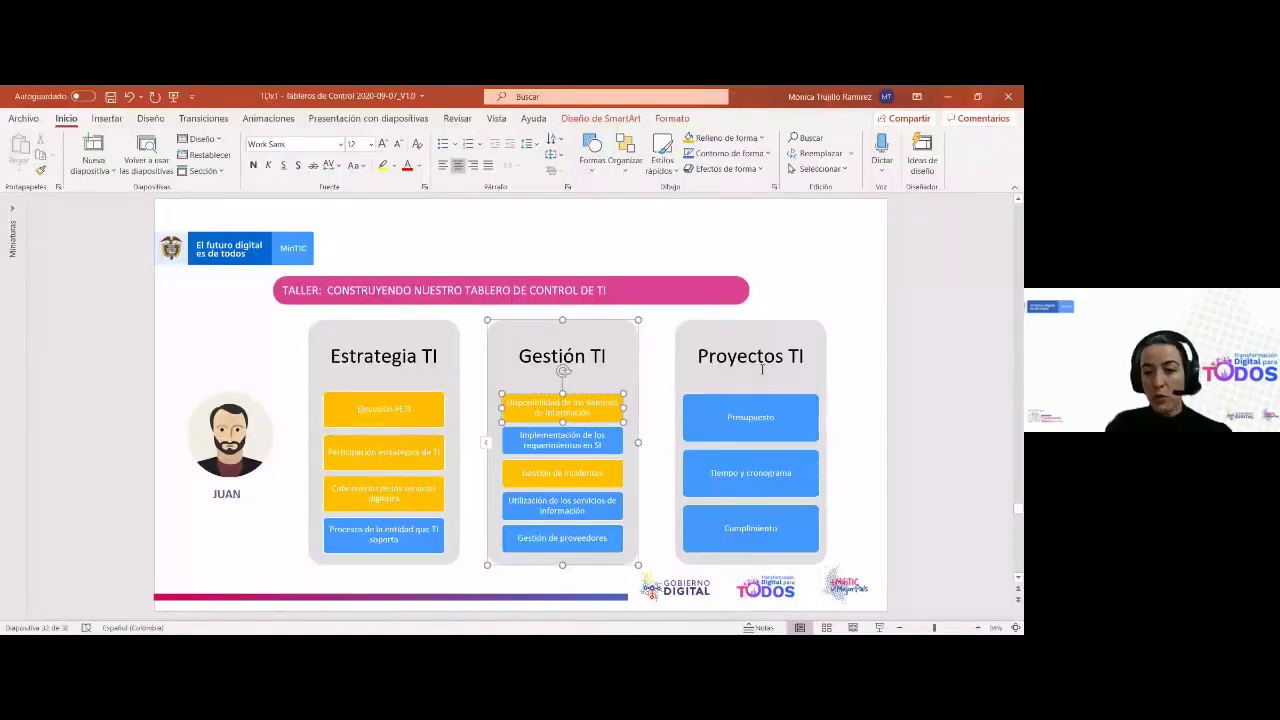
Deselect the SmartArt diagram and save the workshop presentation
click(854, 336)
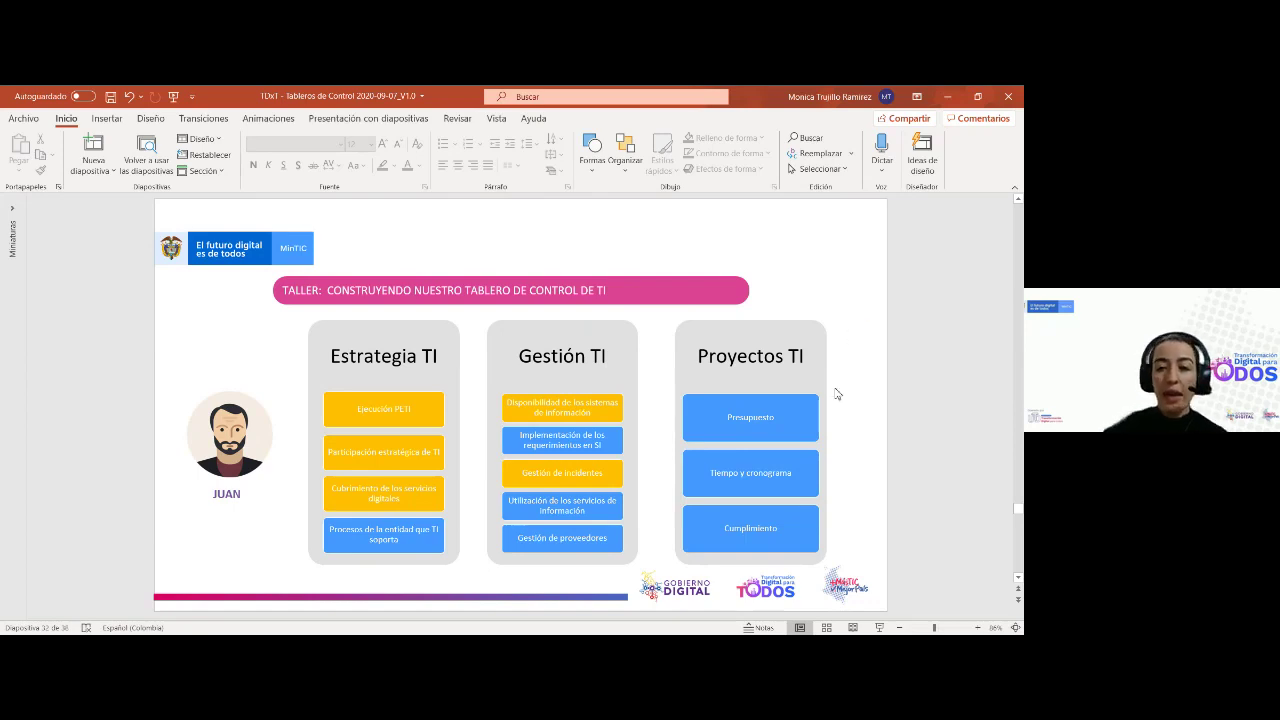
click(110, 97)
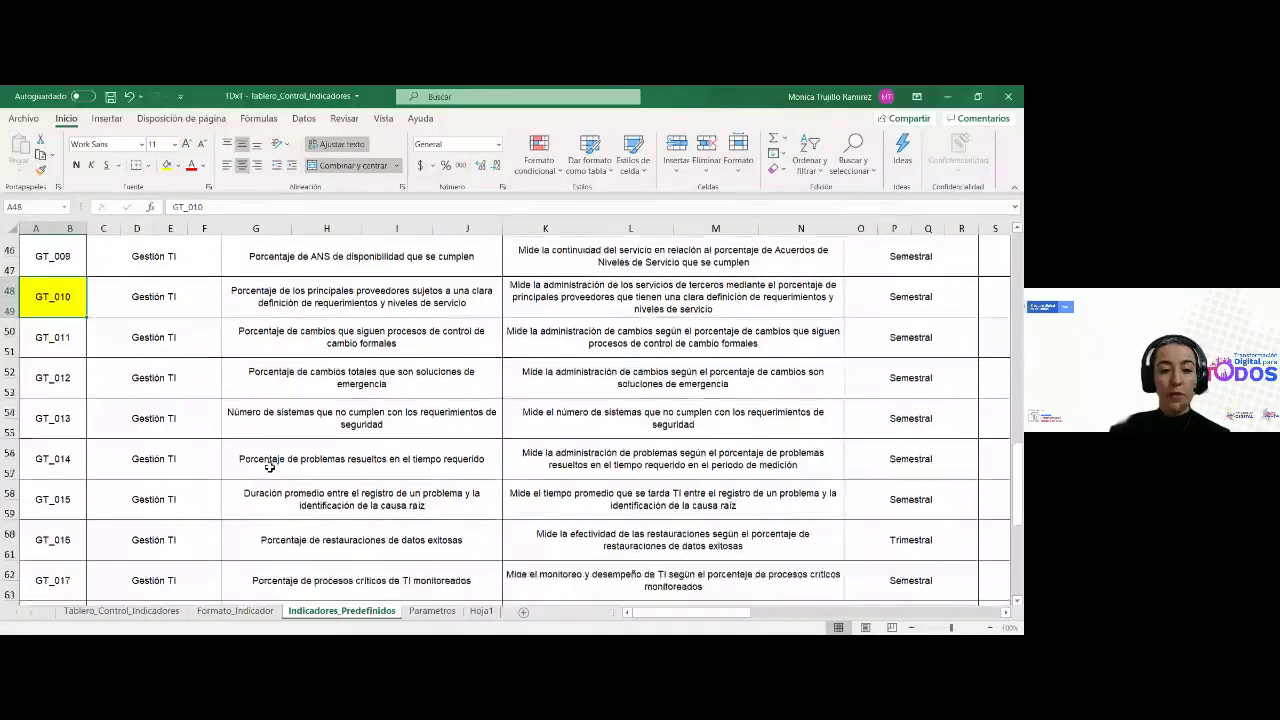
Scroll to the Proyectos de TI rows and reach PR_001's name cell, cancelling the stray entry
scroll(269, 466, down, 5)
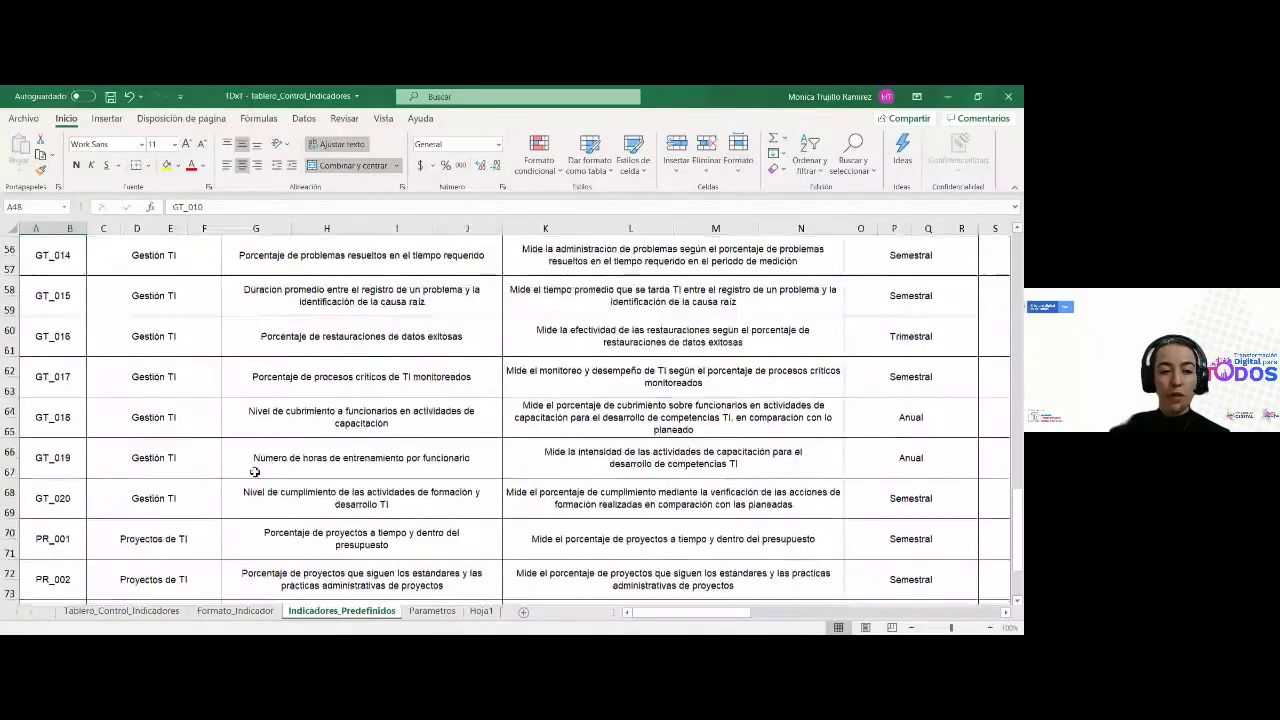
scroll(229, 443, up, 19)
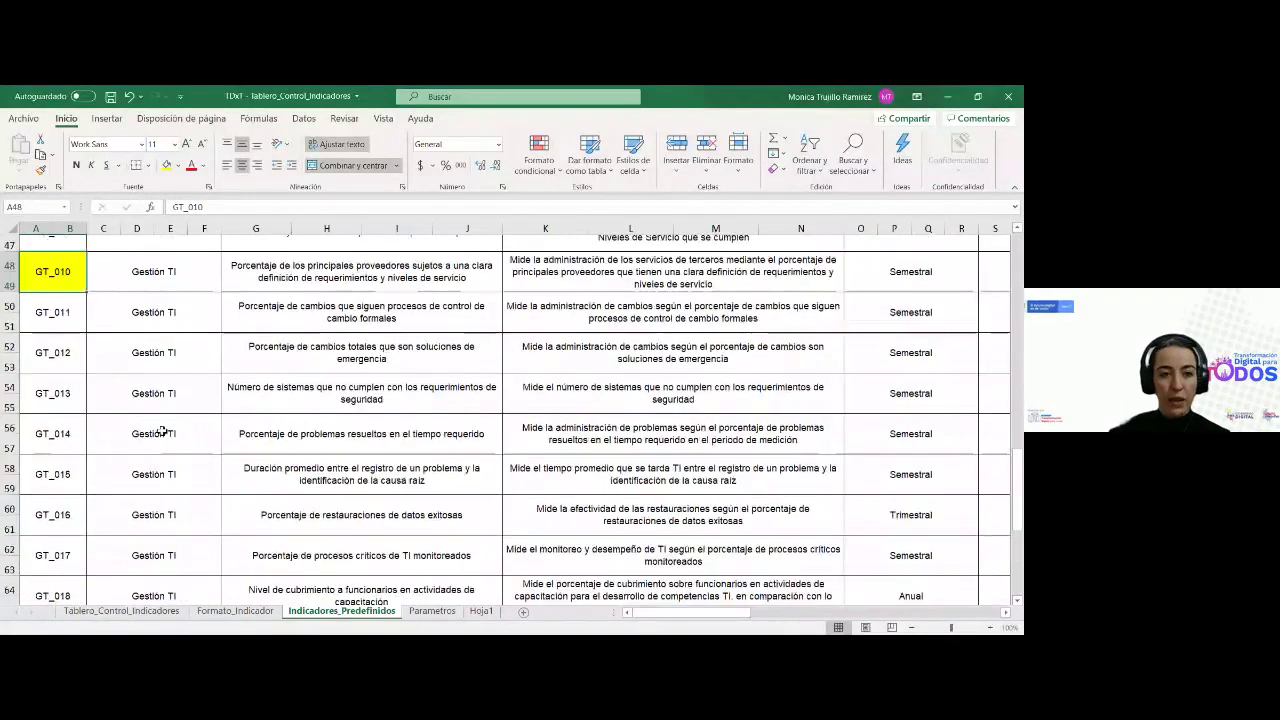
scroll(166, 350, up, 2)
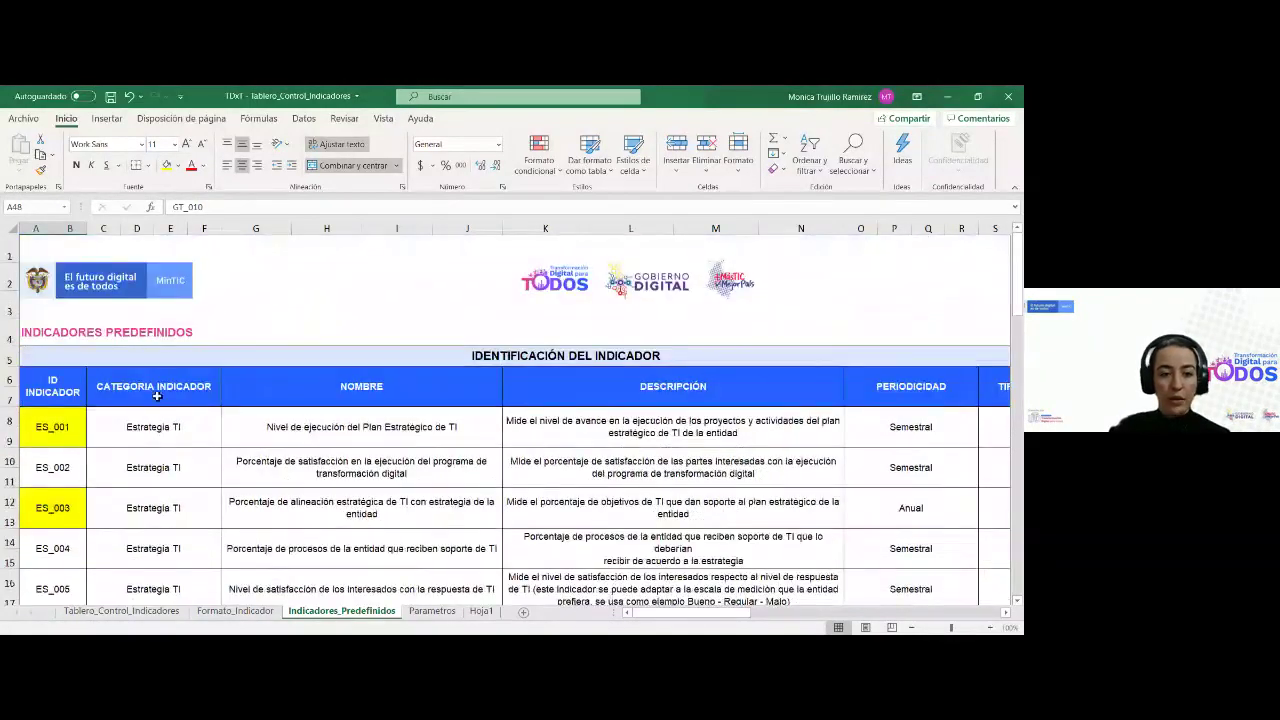
scroll(160, 440, down, 12)
scroll(160, 467, down, 10)
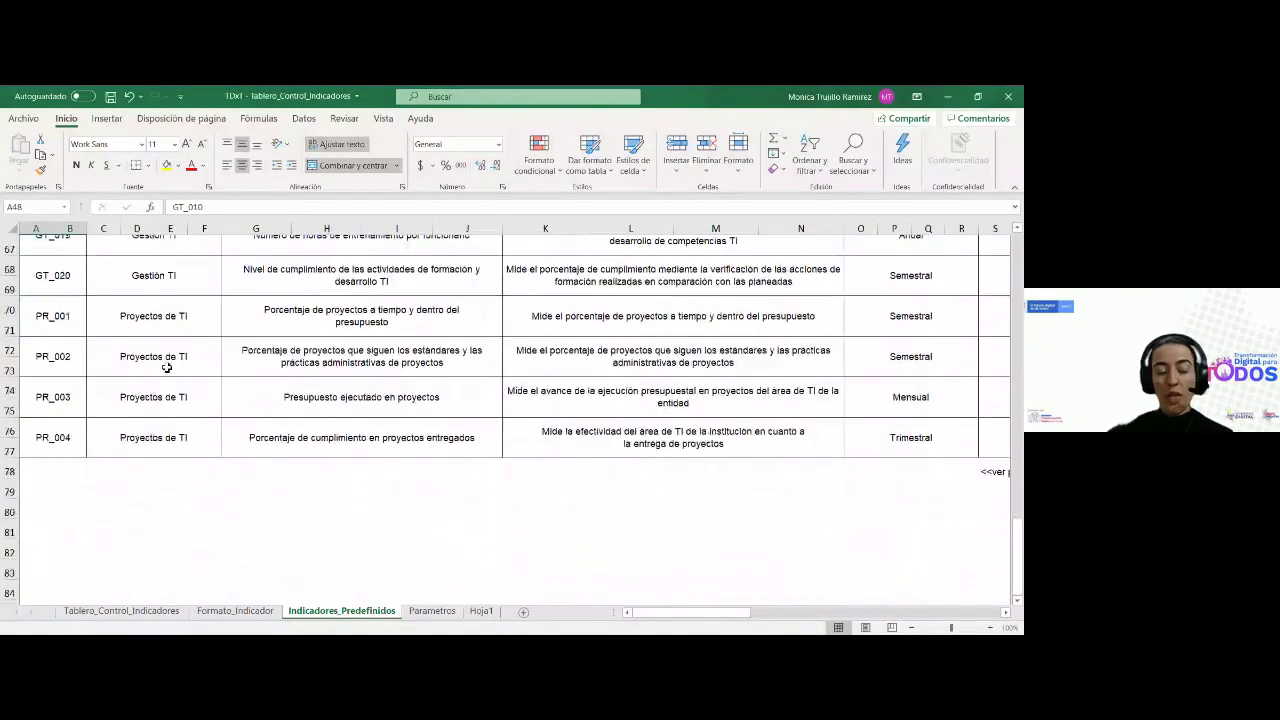
click(167, 365)
key(Up)
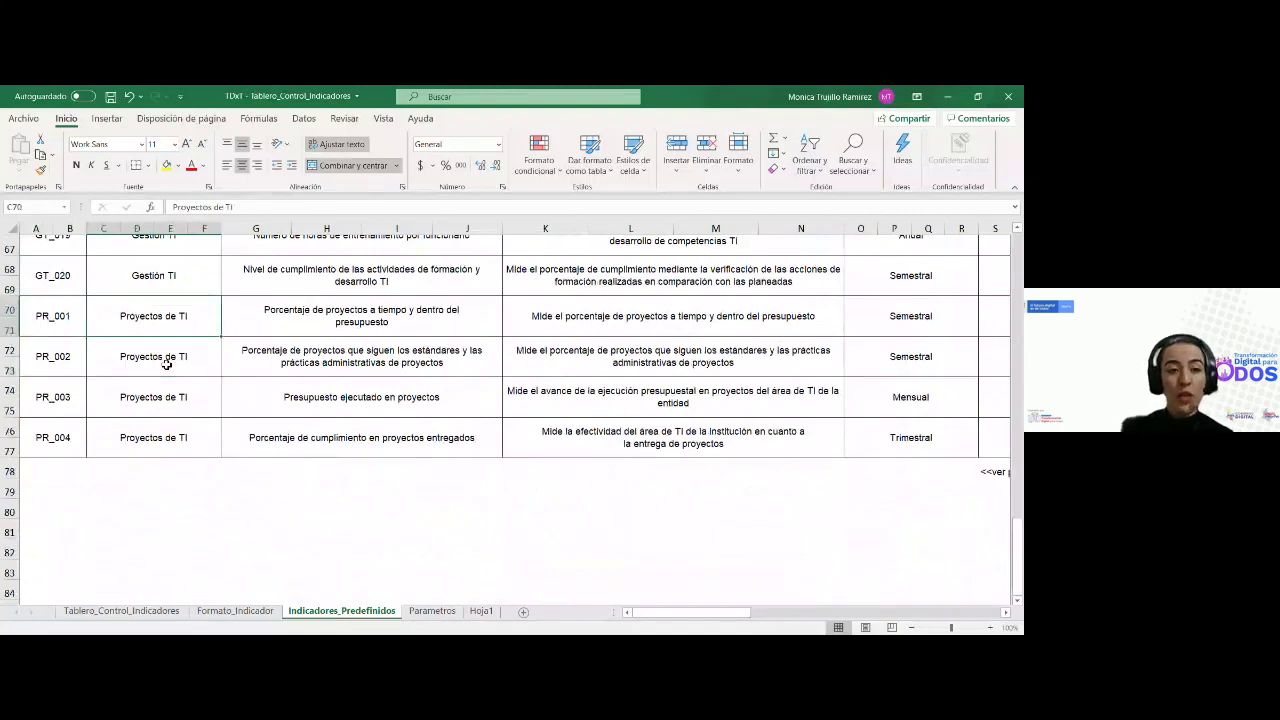
key(Right)
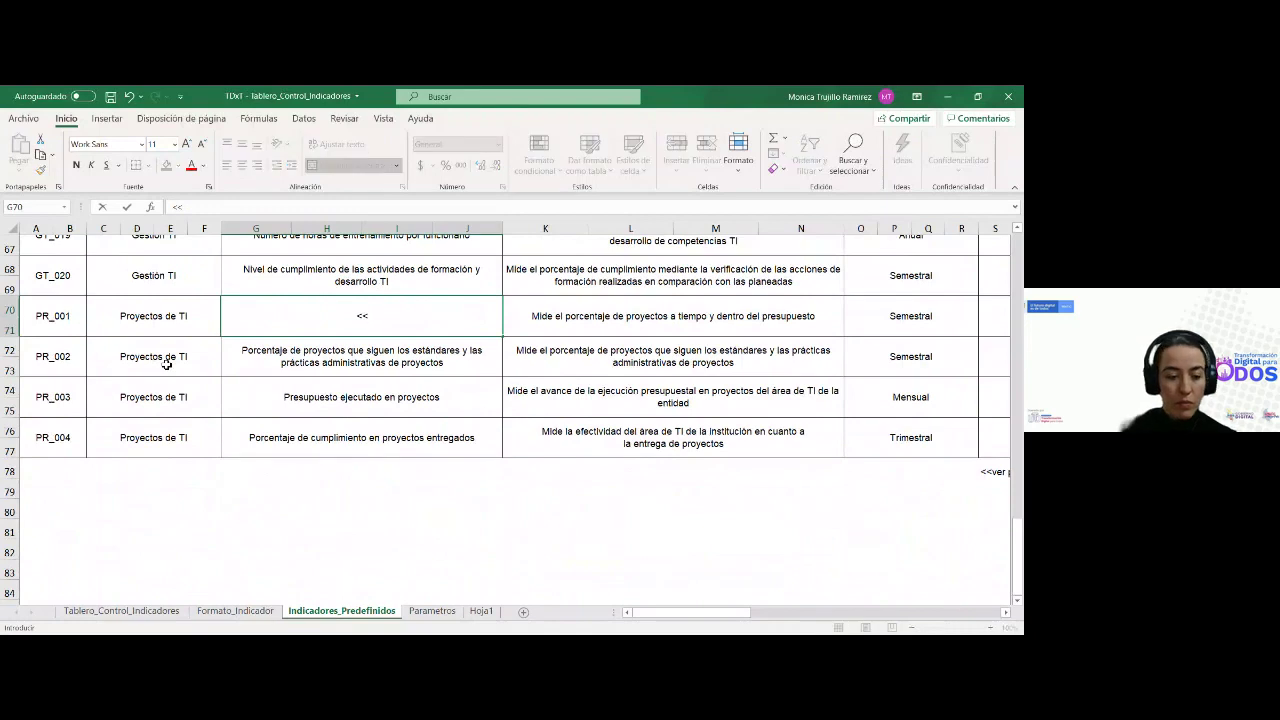
key(Escape)
Fill PR_001's ID cell A70 yellow and move to its name cell
click(69, 323)
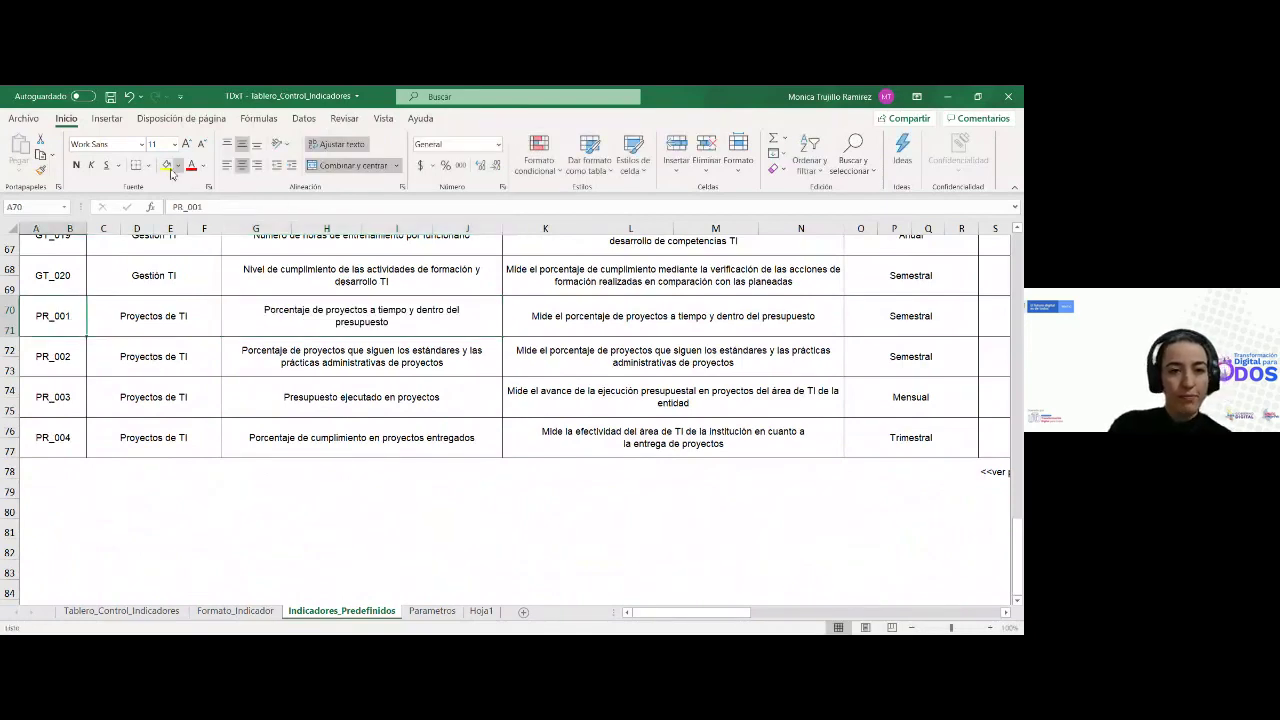
click(166, 165)
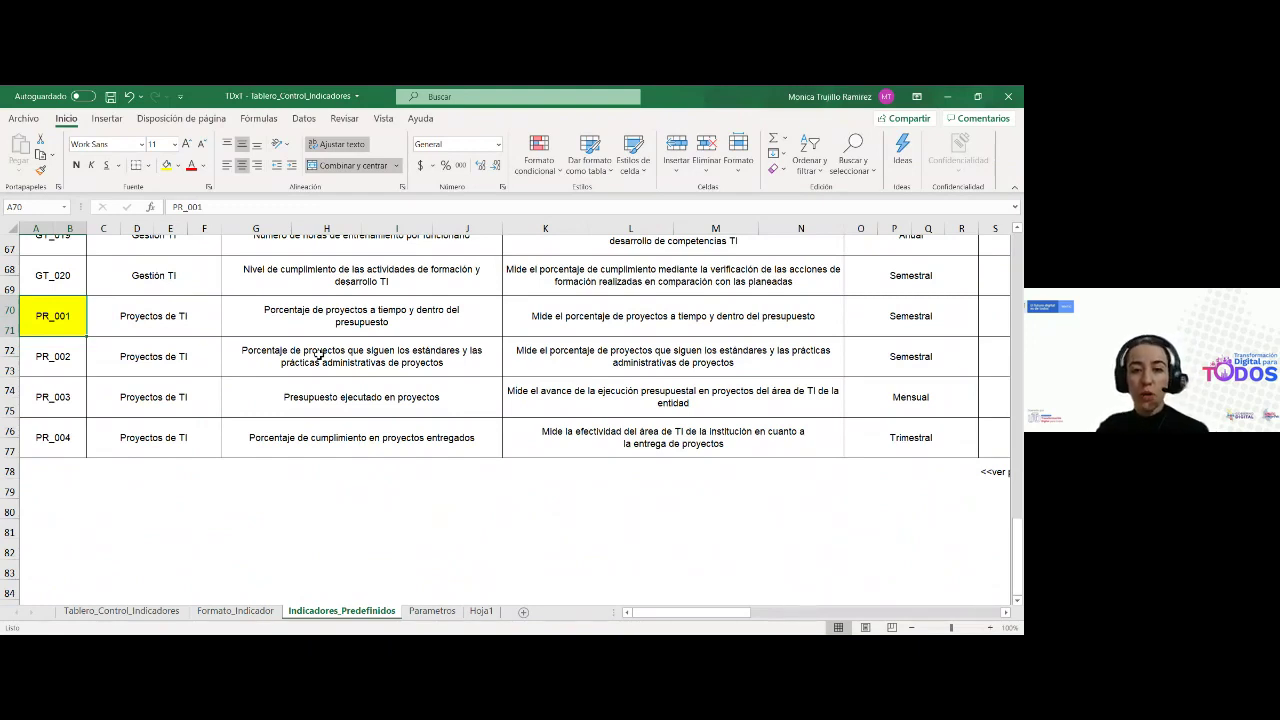
key(Right)
key(Right)
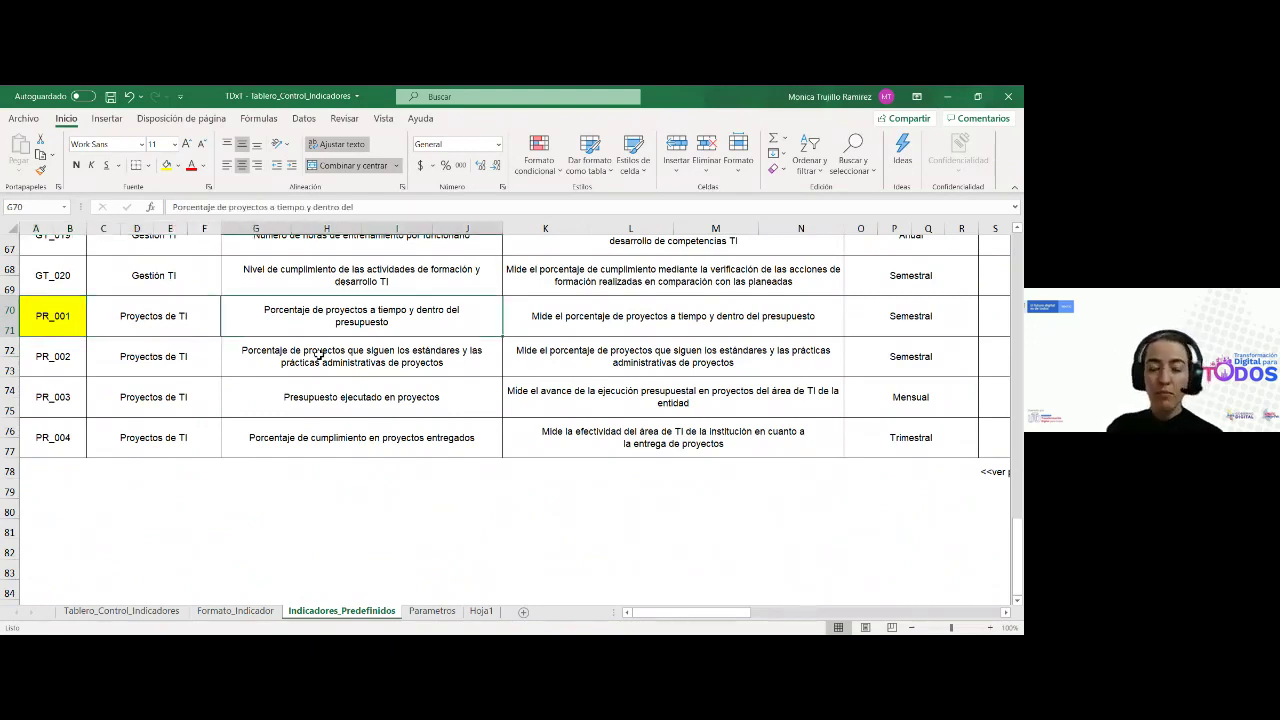